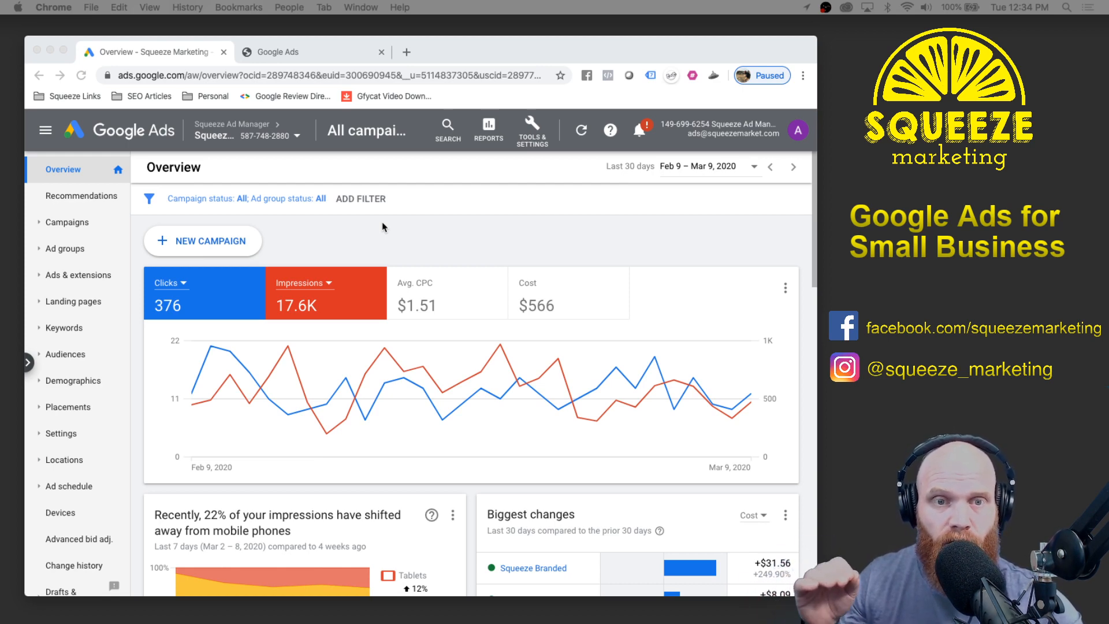
- Start a new Google Ads account from the account selection page and dismiss the live chat offer
key(super+2)
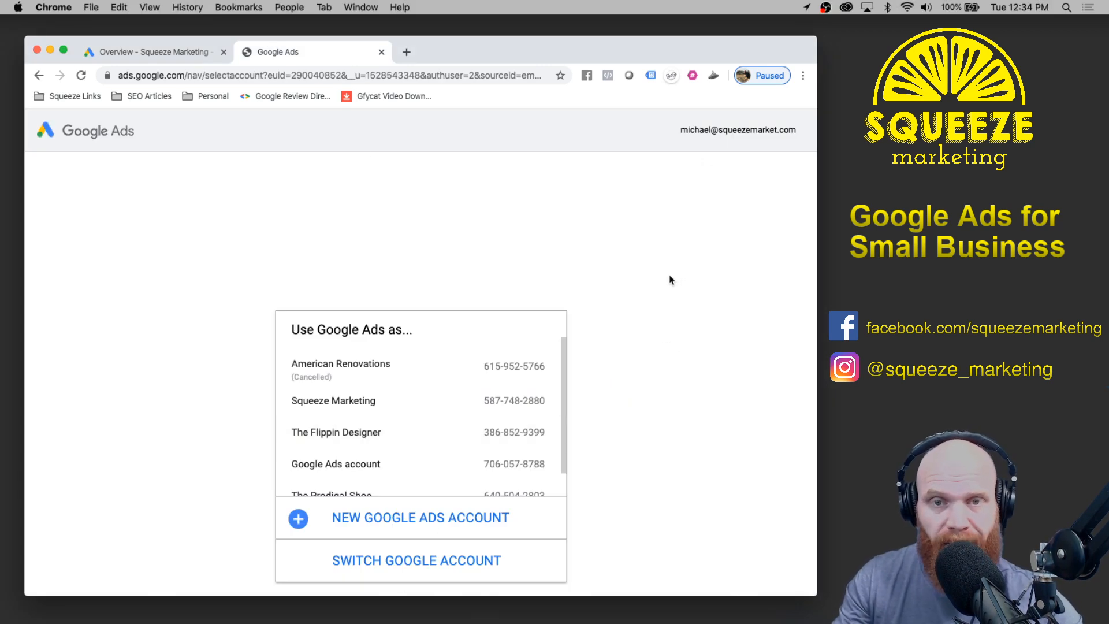
click(365, 518)
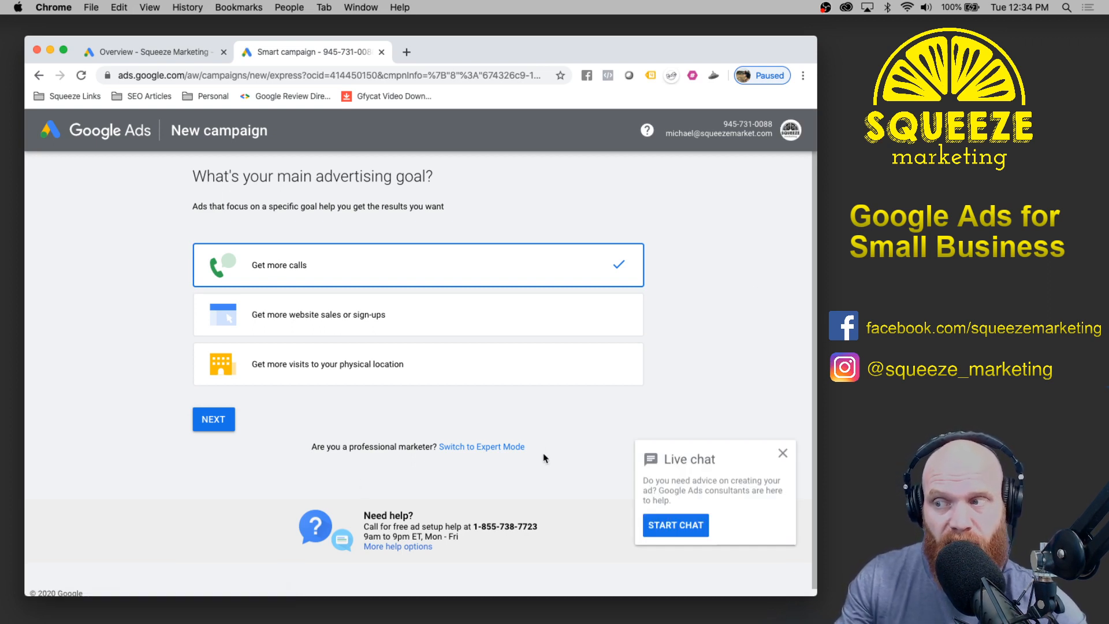
click(782, 454)
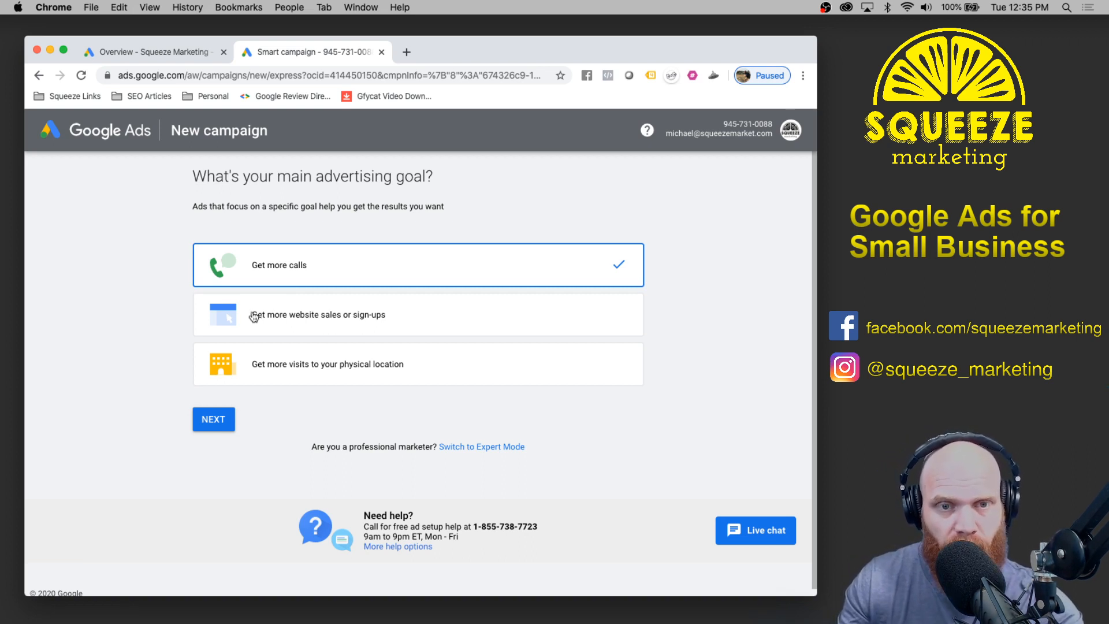
click(222, 312)
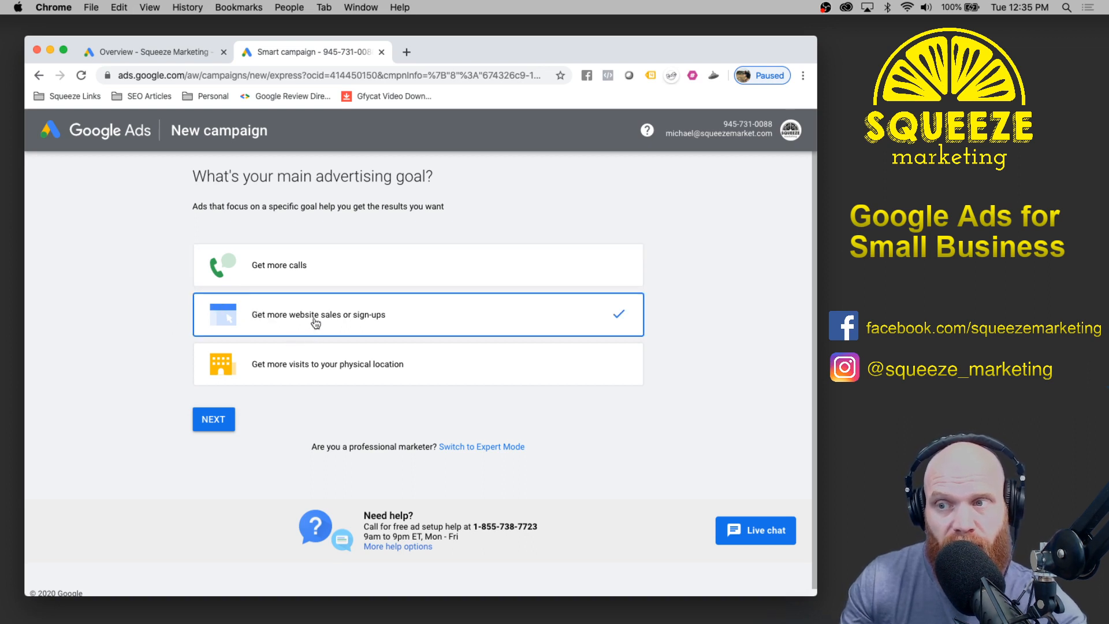
click(214, 419)
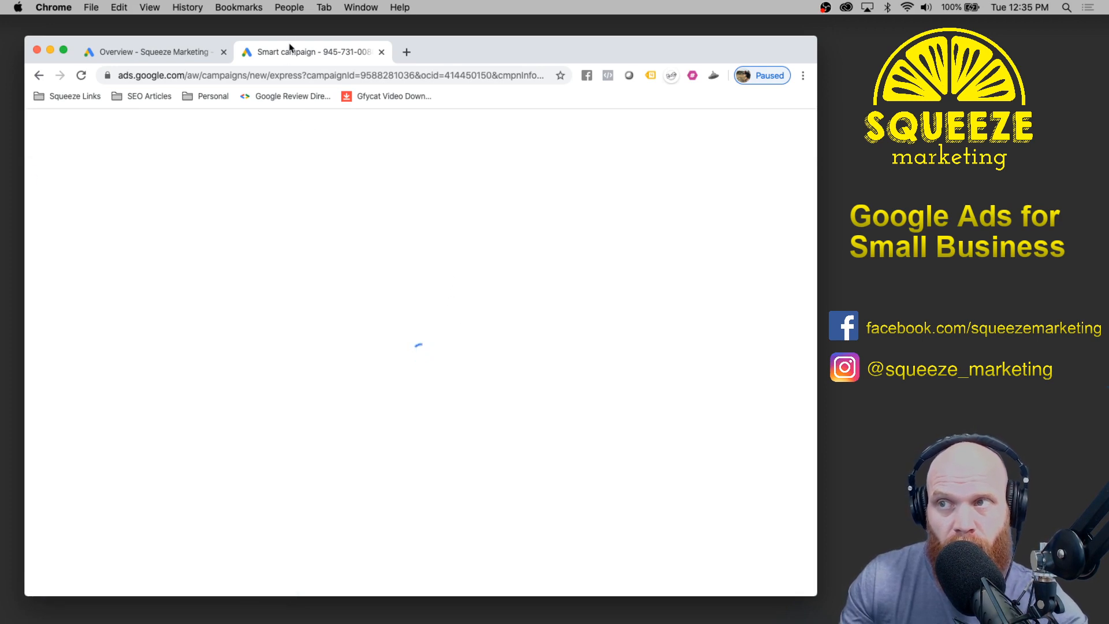
scroll(594, 277, down, 6)
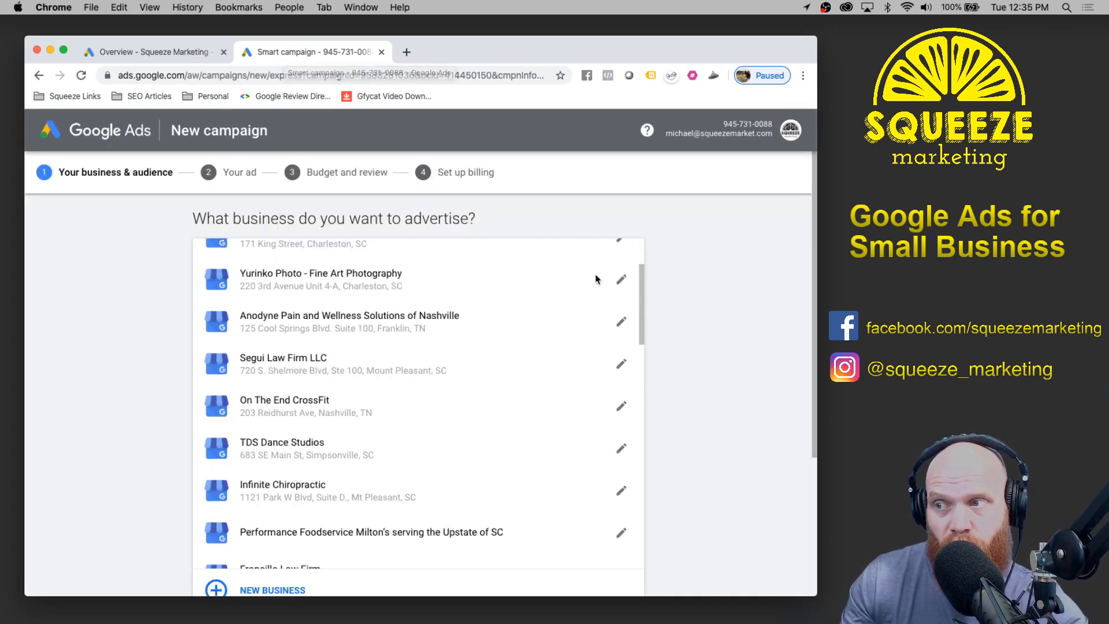
scroll(139, 438, down, 4)
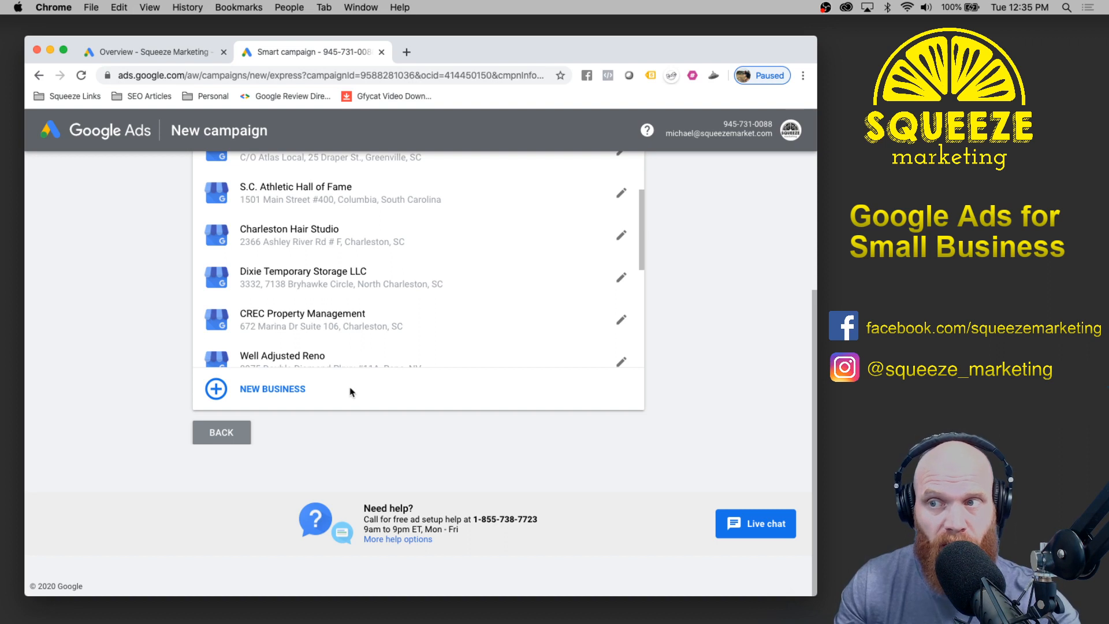
click(228, 433)
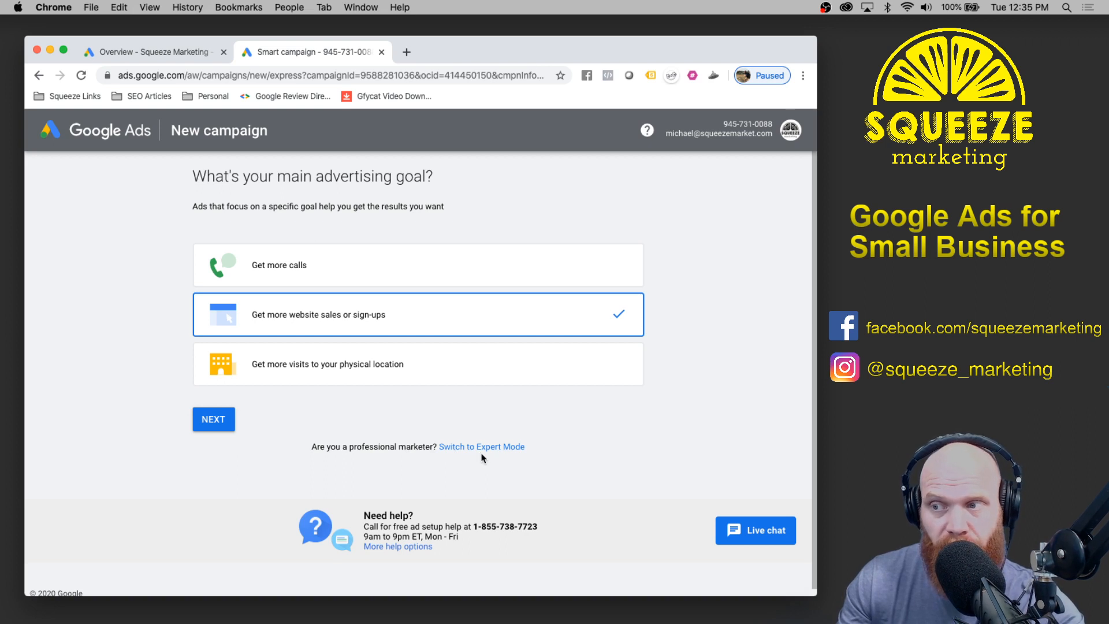
- Switch the new campaign setup to Expert Mode
drag(310, 447, 572, 436)
click(572, 436)
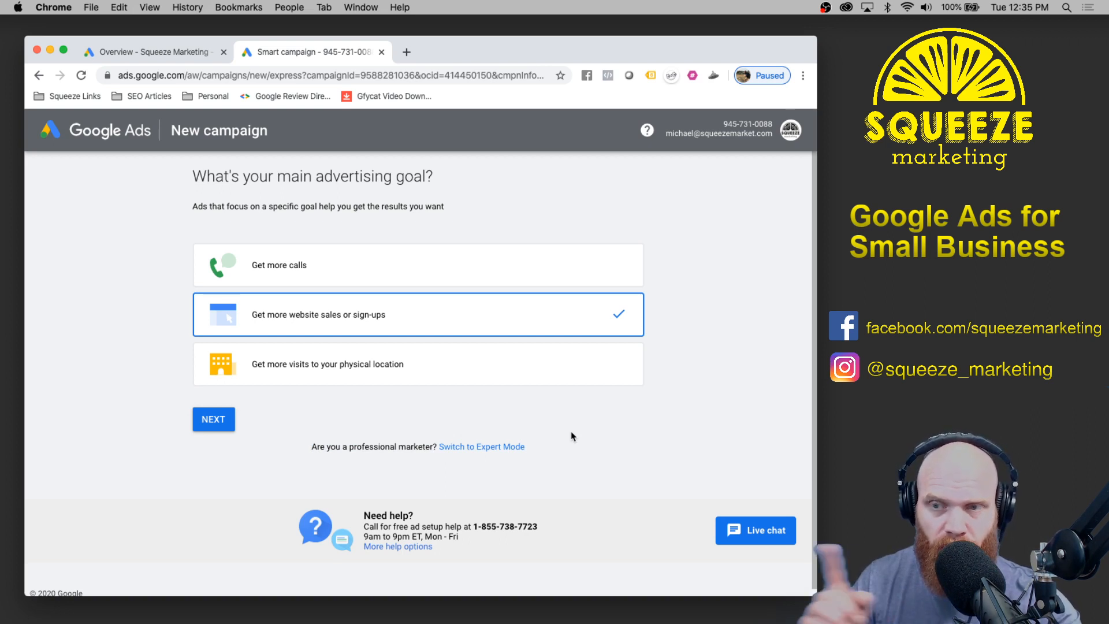
click(475, 449)
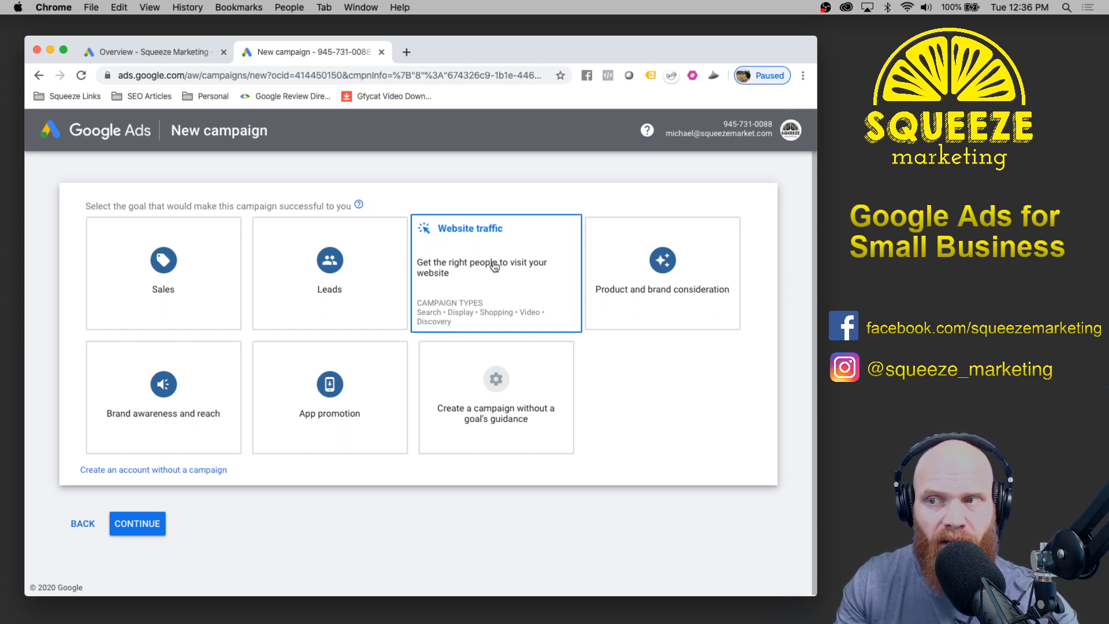
- Choose Website traffic as the campaign goal and Search as the campaign type
click(494, 266)
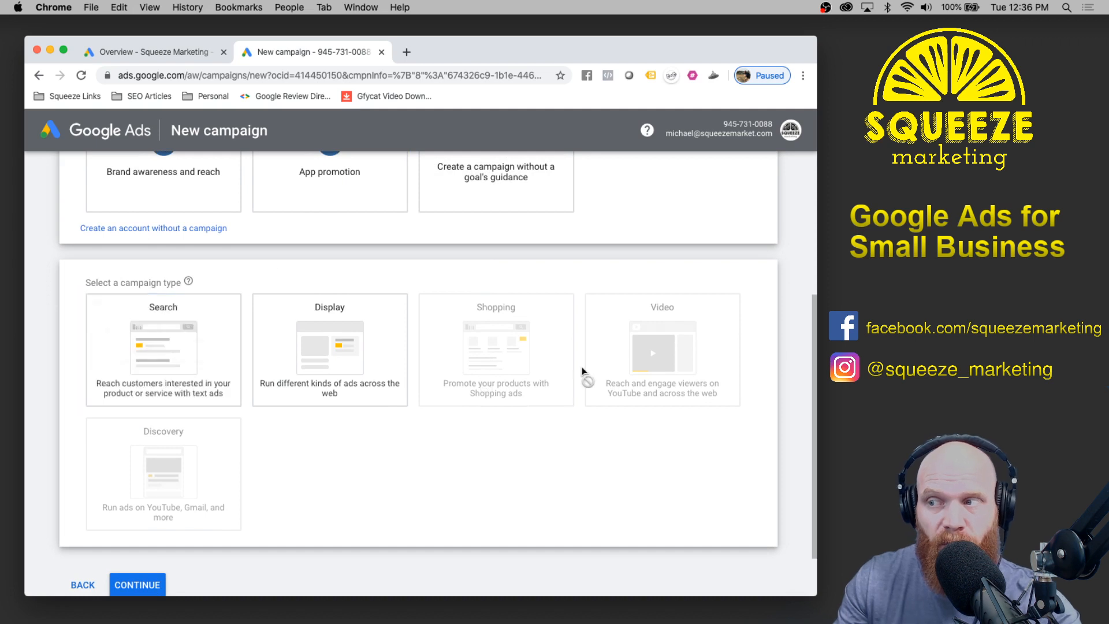
click(173, 345)
click(349, 368)
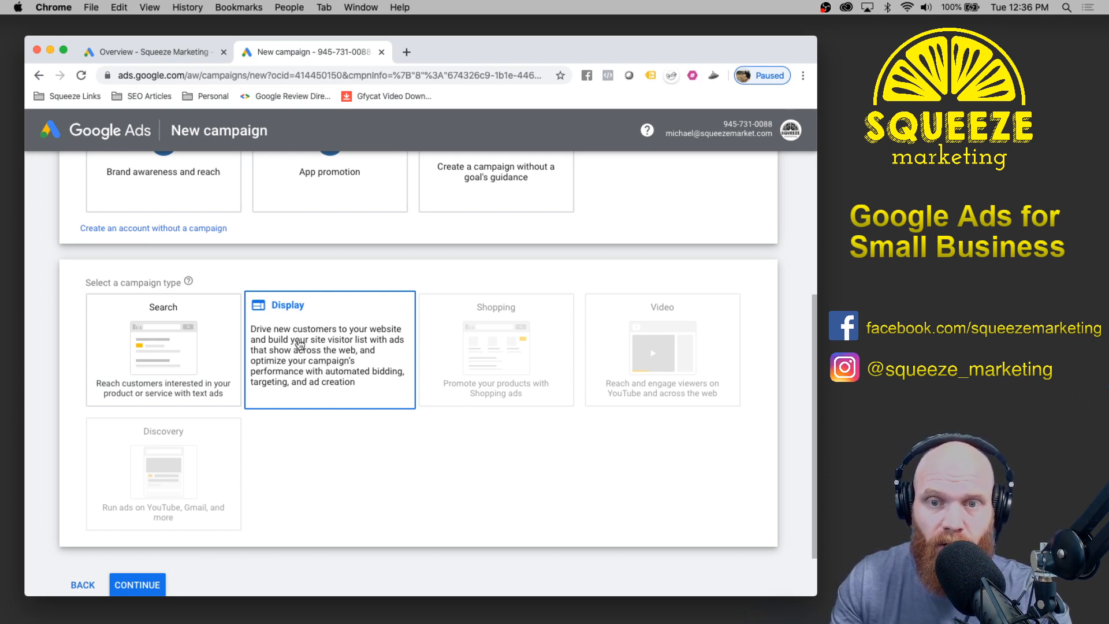
click(201, 352)
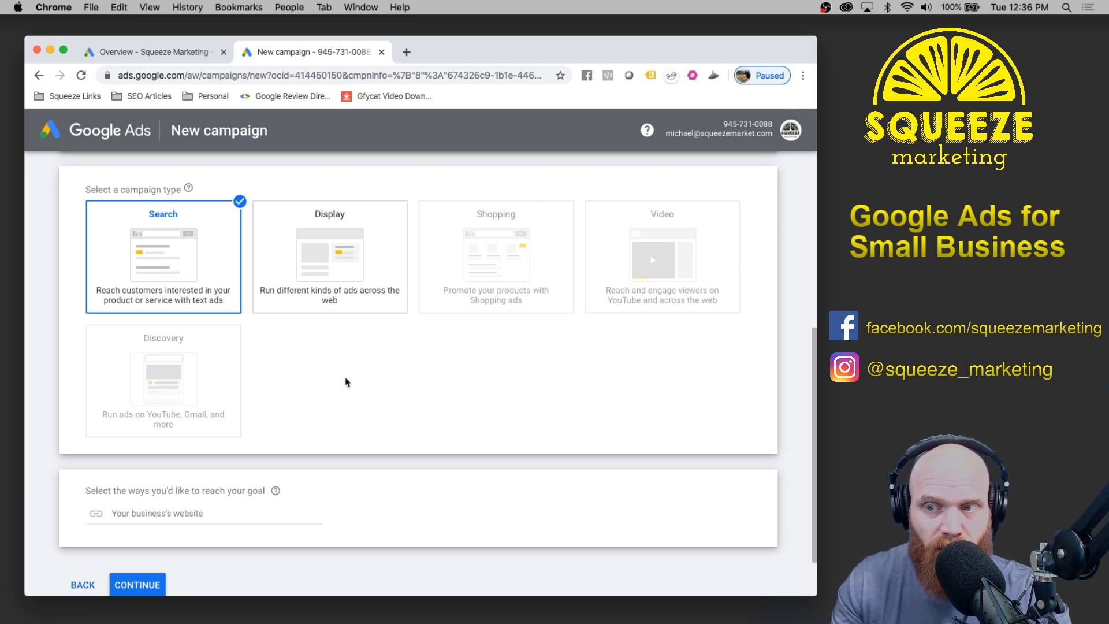
click(189, 513)
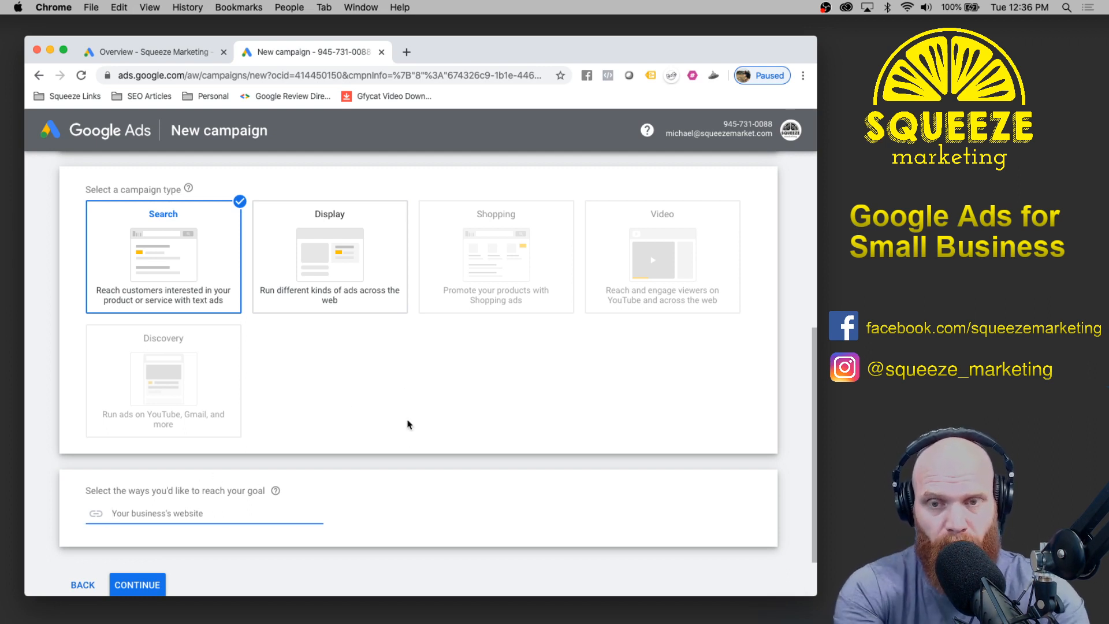
text(www.)
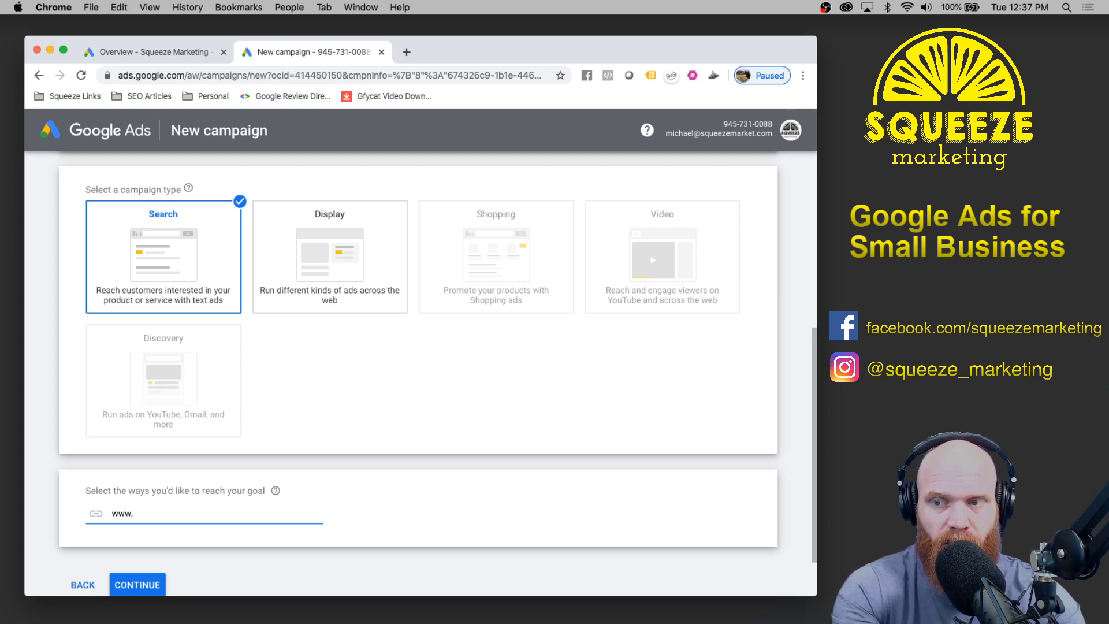
text(geenree)
key(BackSpace)
key(BackSpace)
key(BackSpace)
key(BackSpace)
text(smalllocallandscaper)
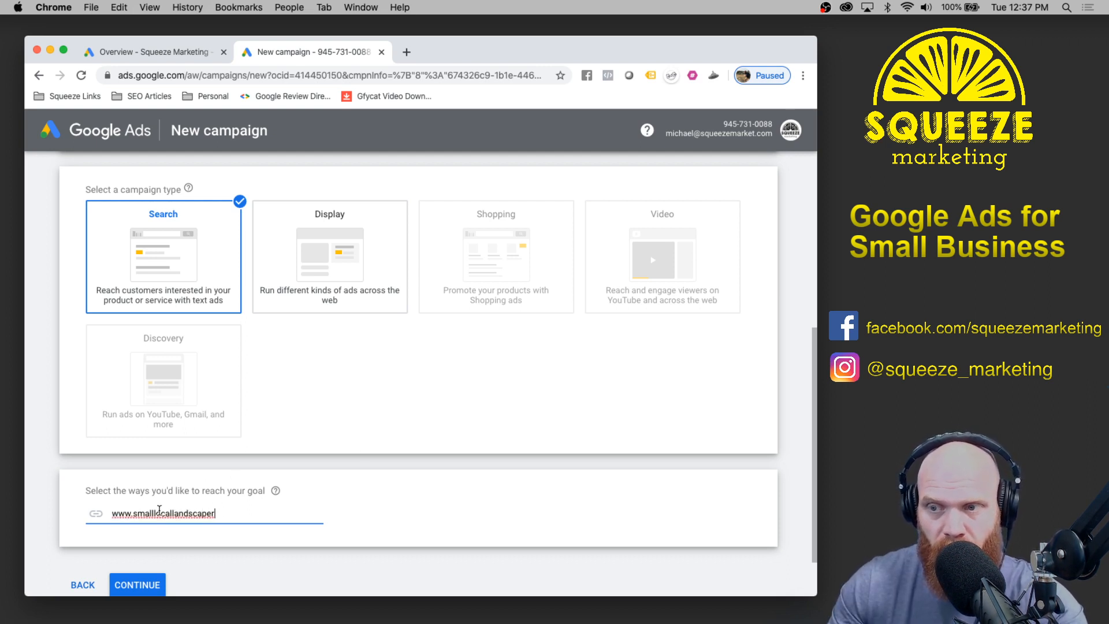
click(220, 513)
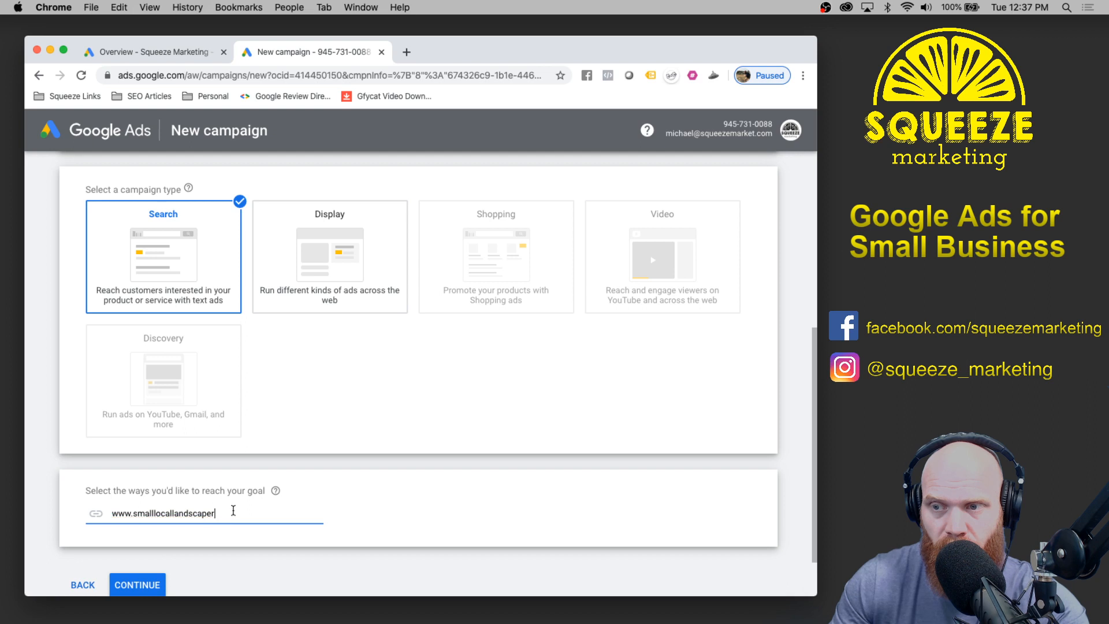
text(.com)
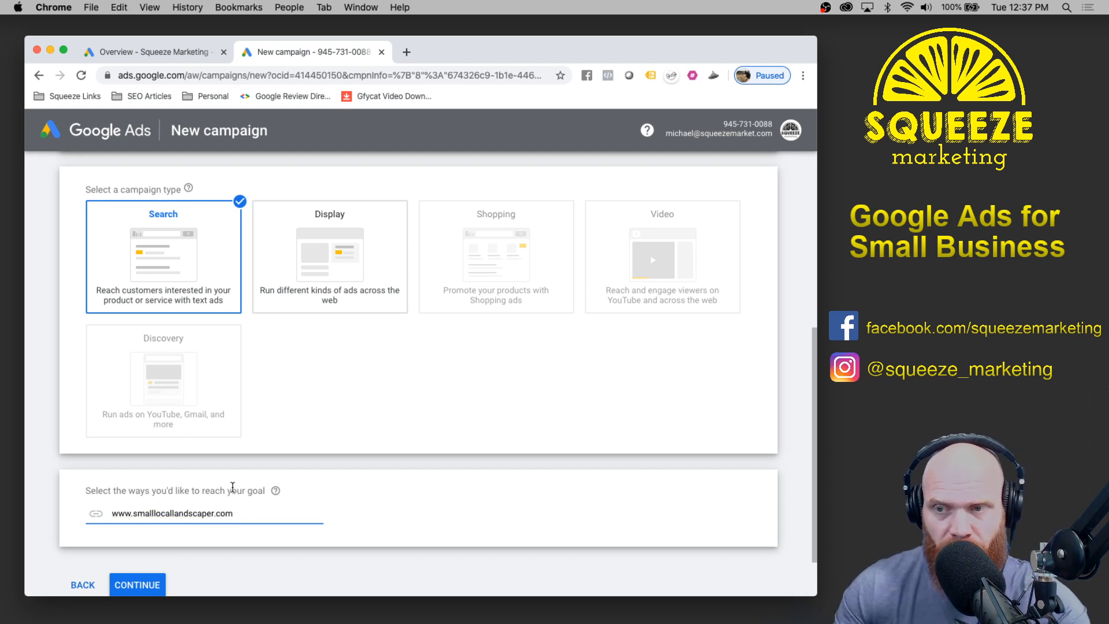
click(110, 513)
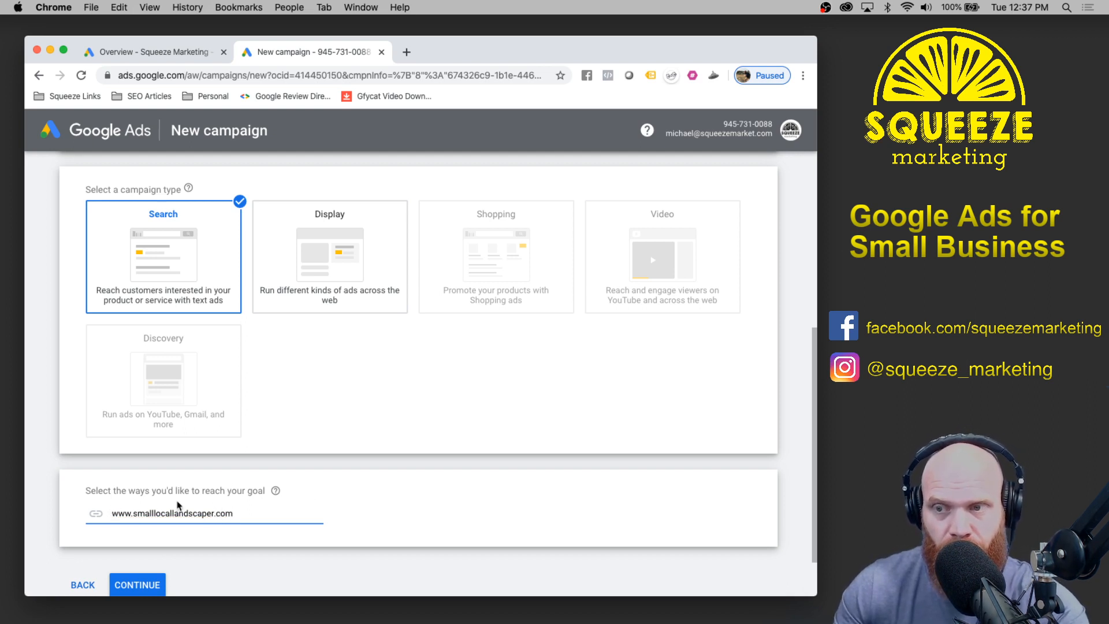
text(https://)
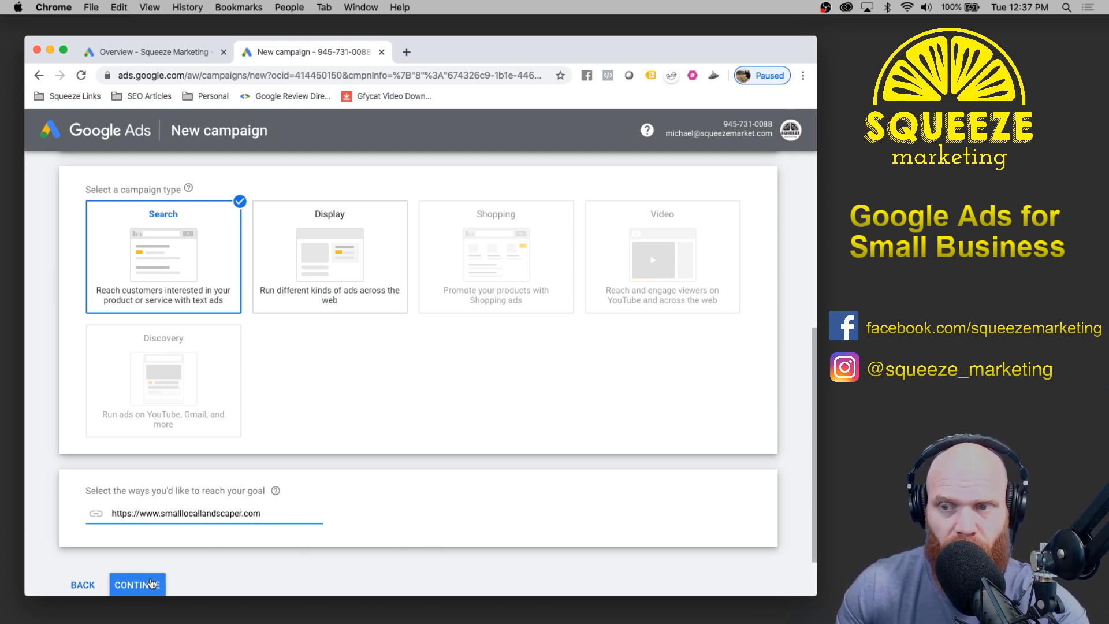
mouse_move(170, 290)
click(137, 585)
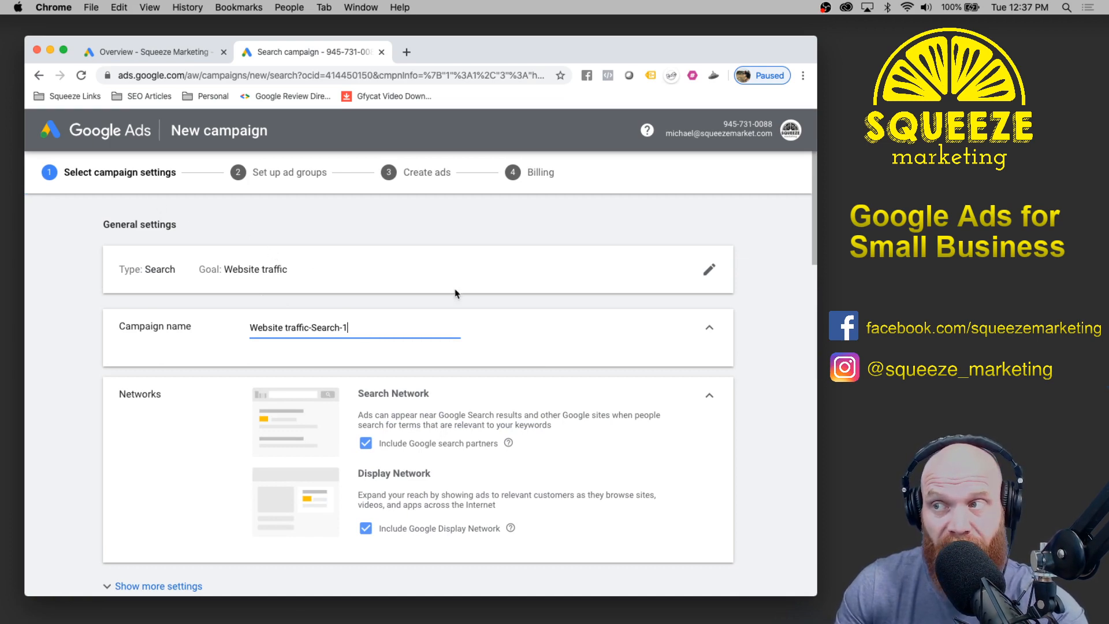
- Name the campaign "Residential Landscaping" and exclude the Google Display Network from its networks
scroll(454, 298, down, 10)
scroll(455, 297, down, 5)
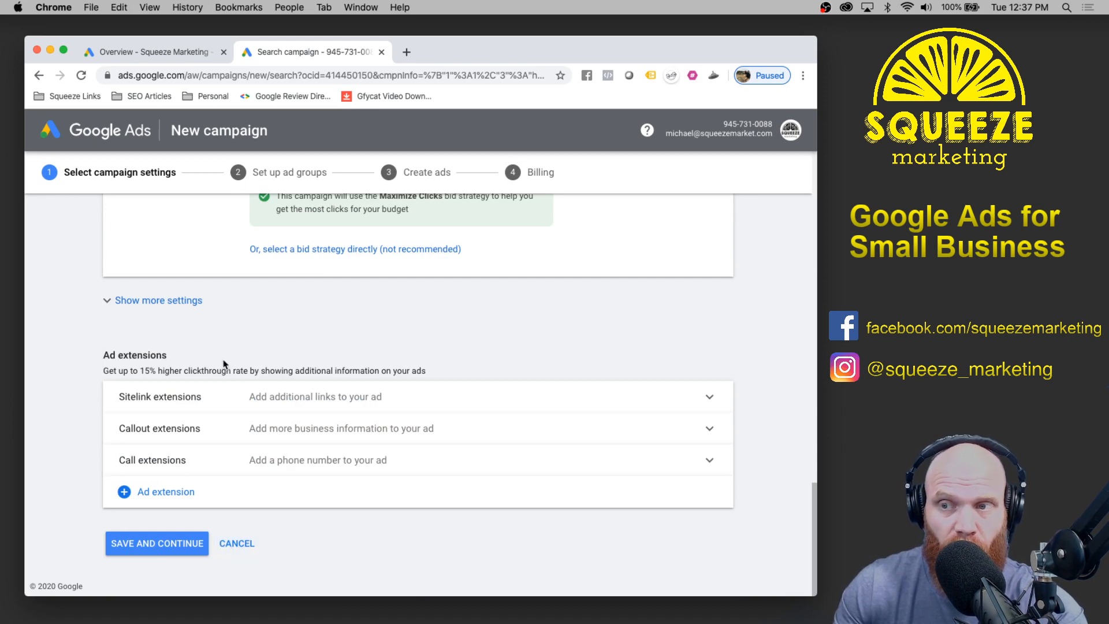
scroll(339, 362, up, 15)
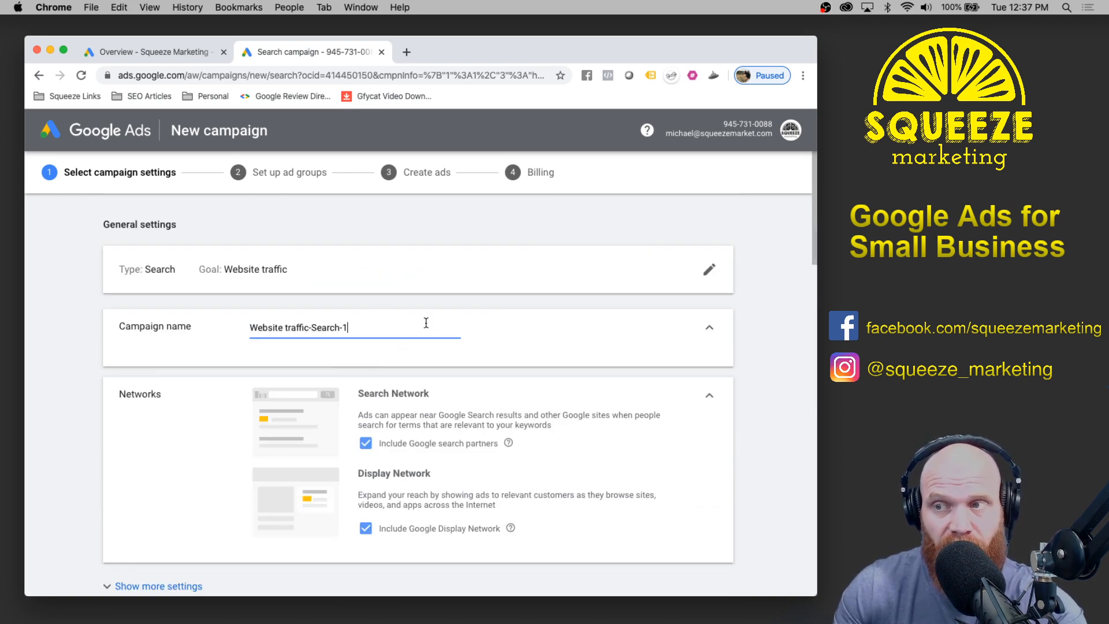
triple_click(363, 328)
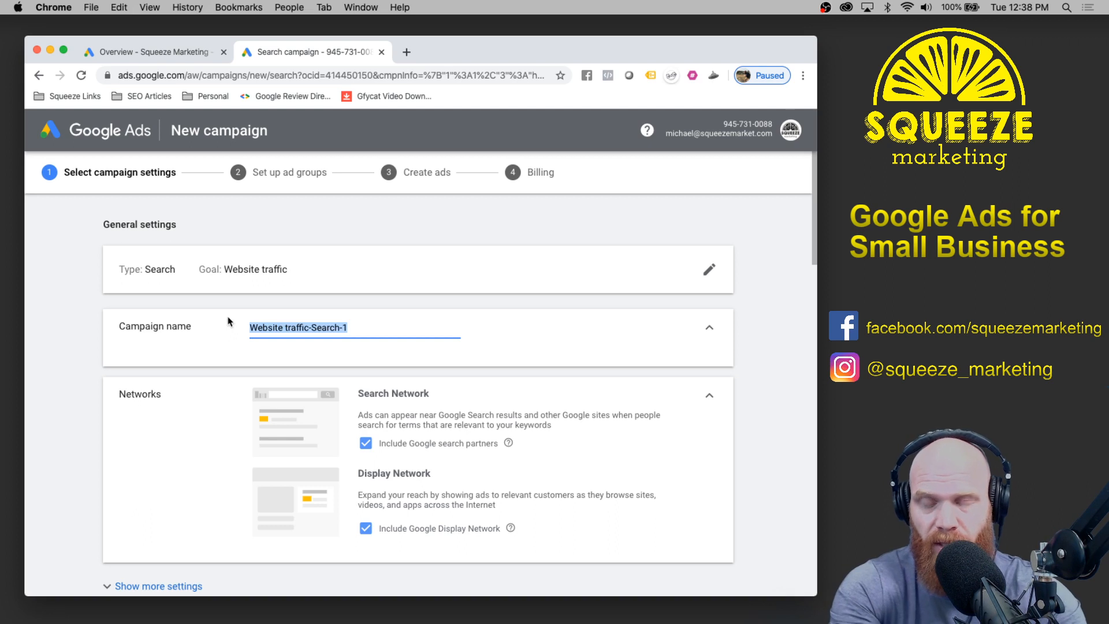
text(Residential Landscaping)
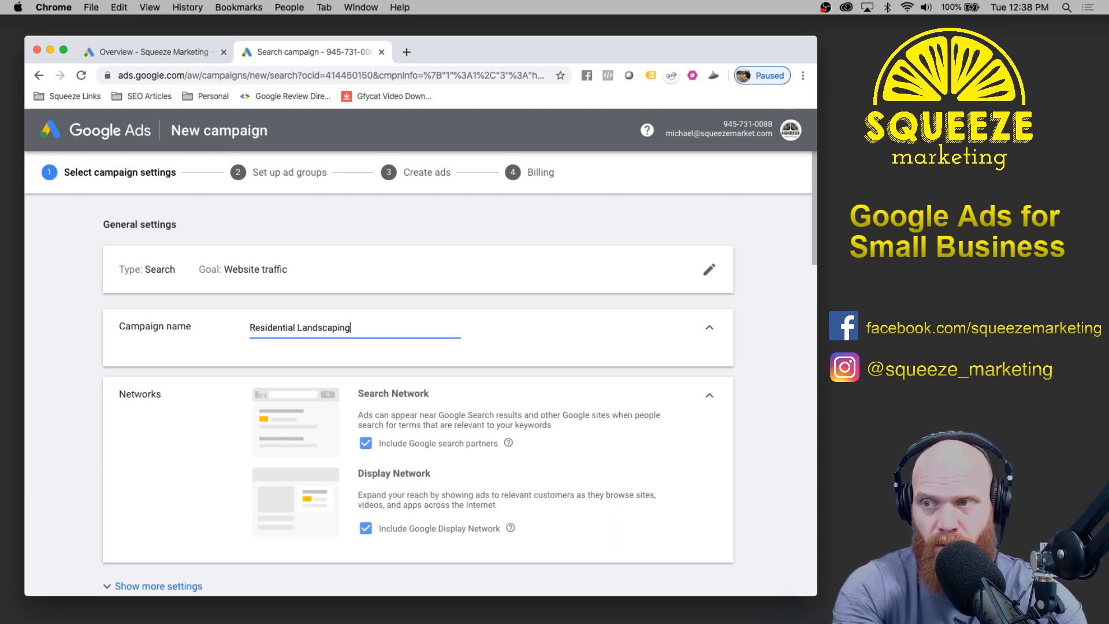
click(365, 528)
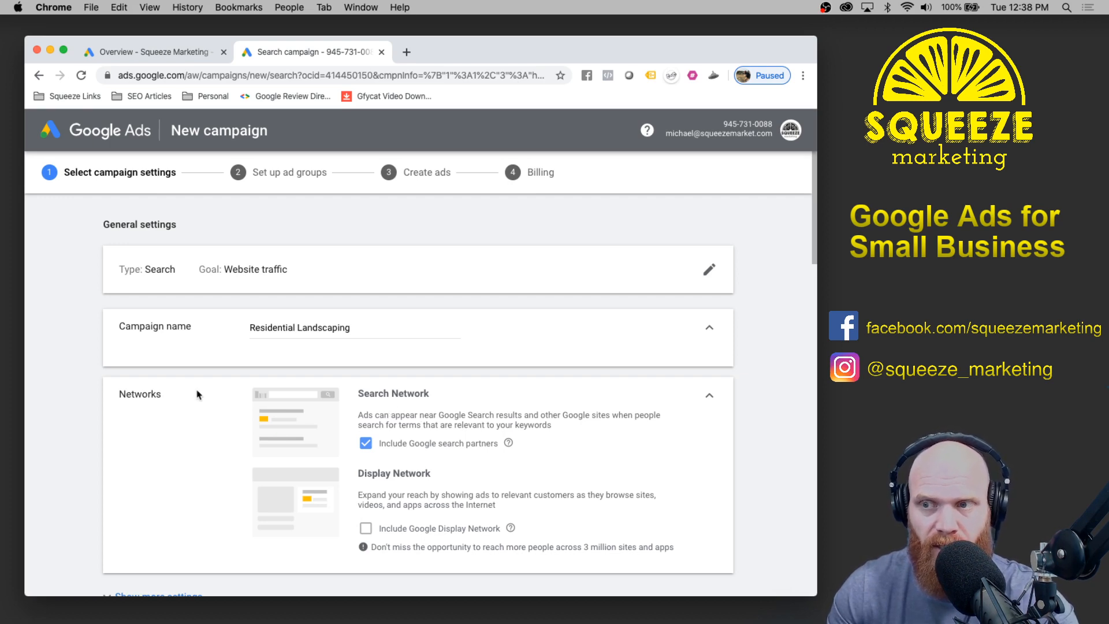
- Show the additional general settings and examine the Dynamic Search Ads setting, collapsing it again
scroll(217, 414, down, 3)
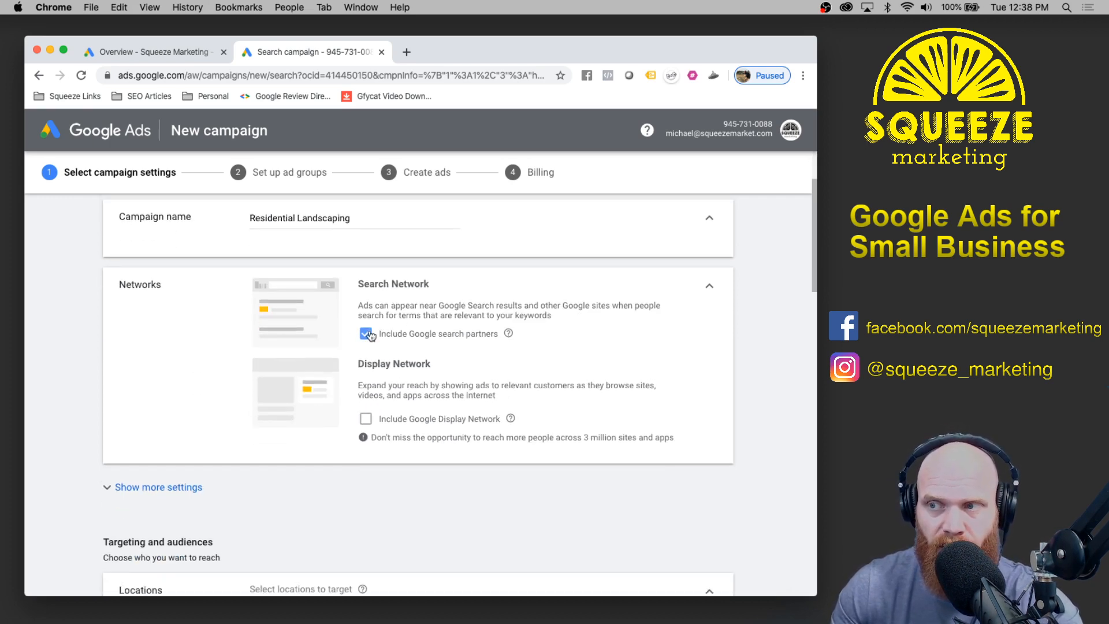
scroll(281, 417, down, 5)
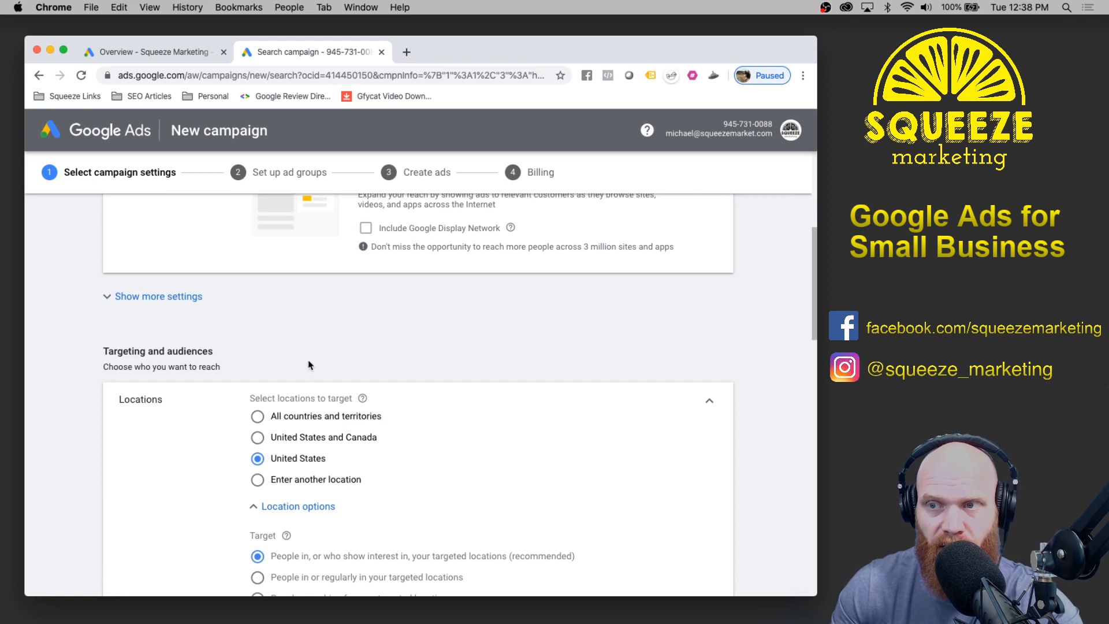
click(167, 296)
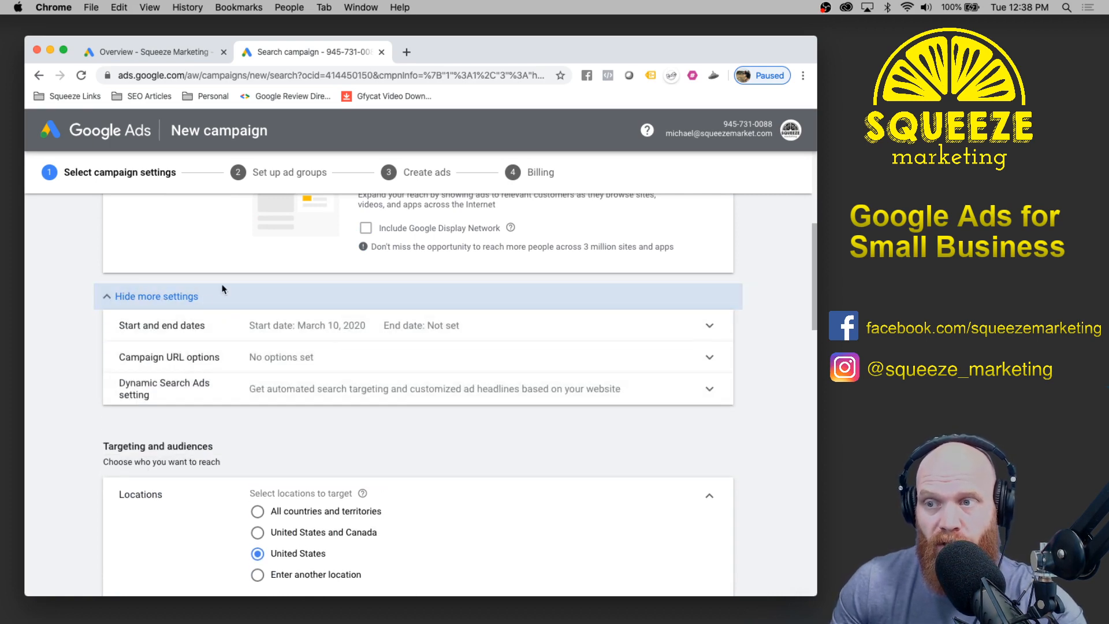
click(454, 399)
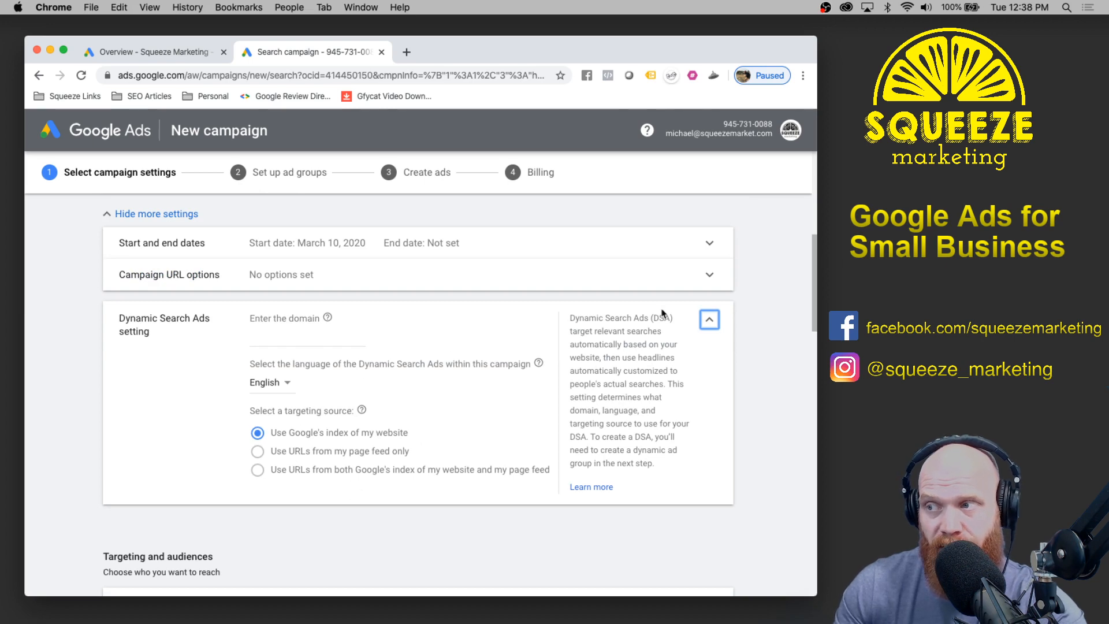
click(708, 320)
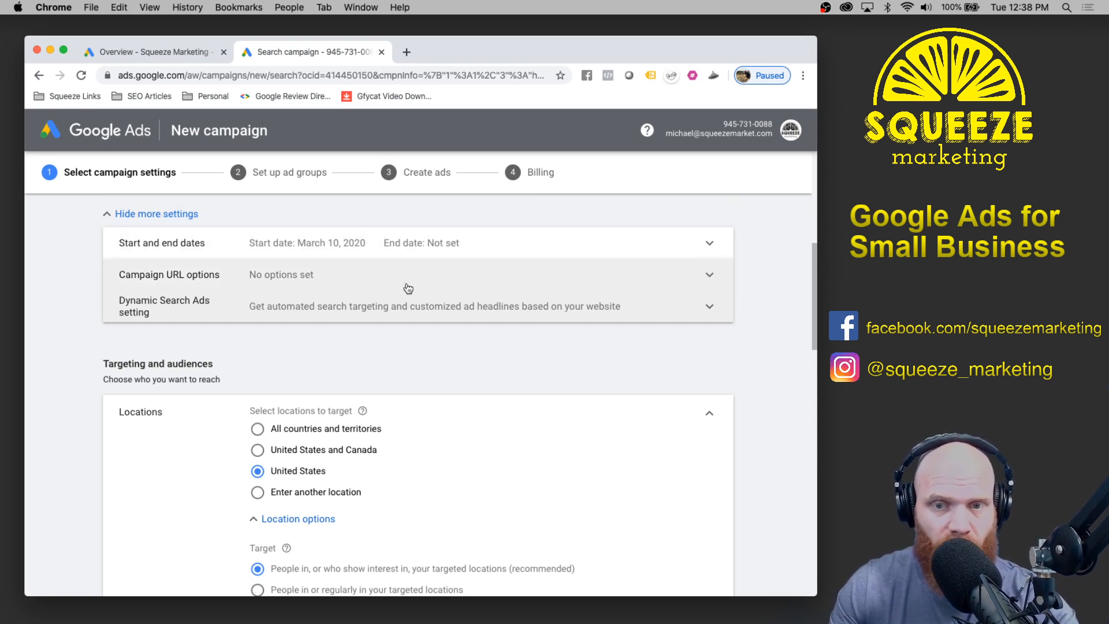
- Target the Charleston SC, South Carolina Nielsen DMA region, reaching only people in or regularly in the targeted locations
scroll(408, 288, down, 5)
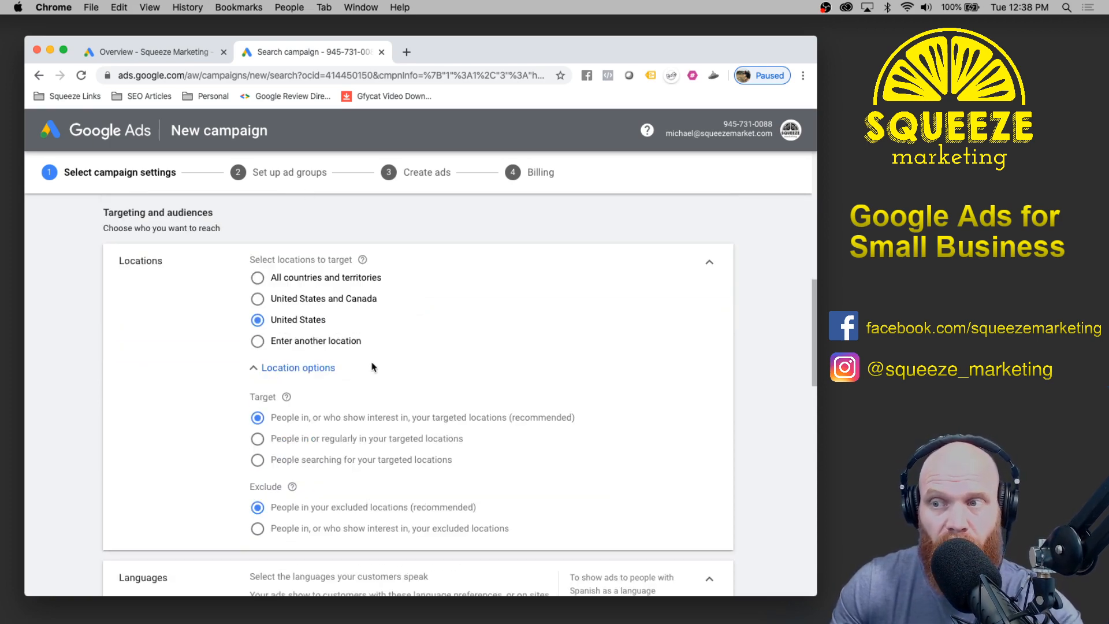
click(300, 344)
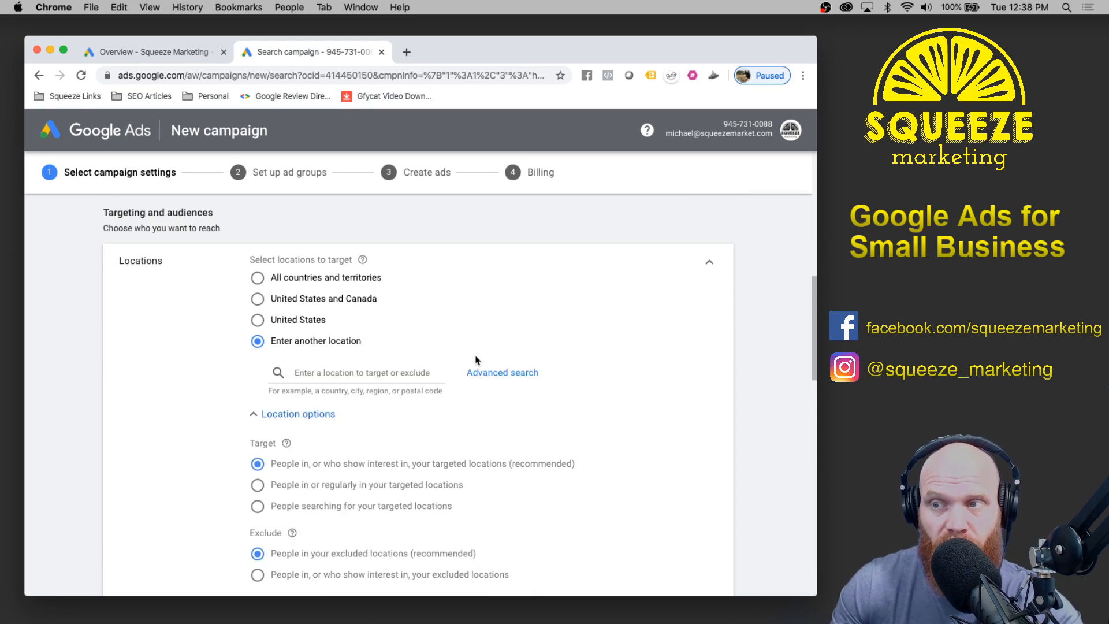
click(391, 381)
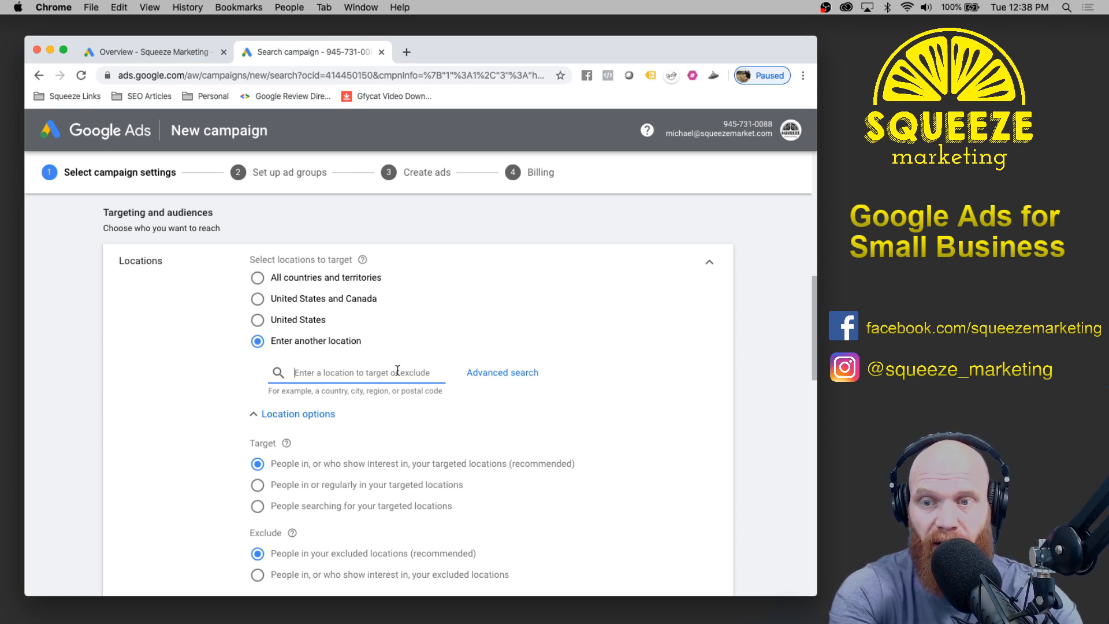
text(ch)
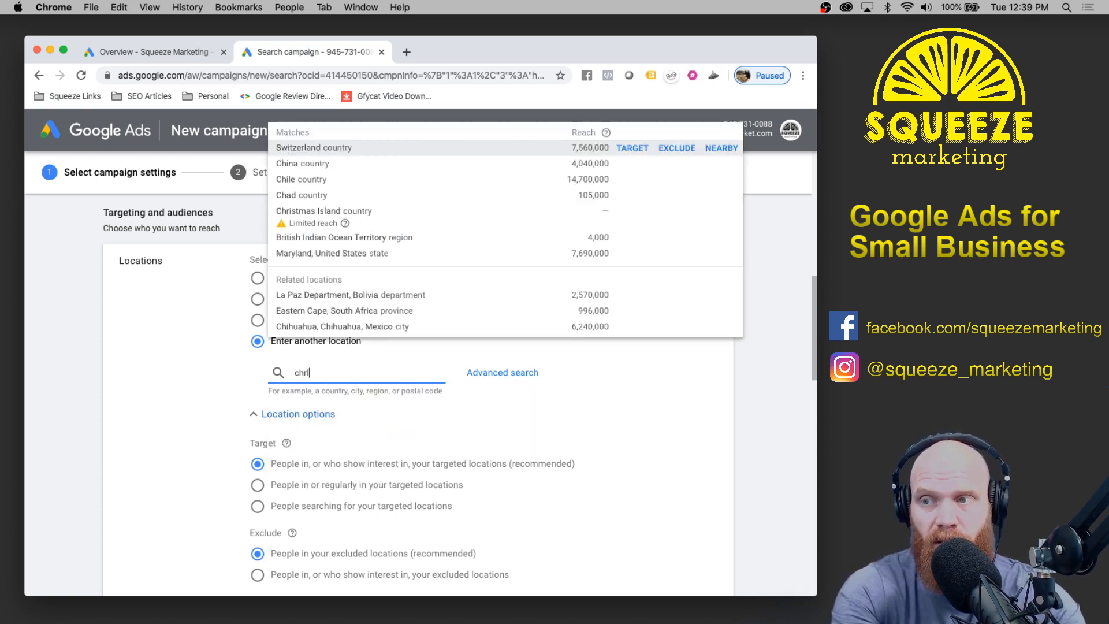
text(arl)
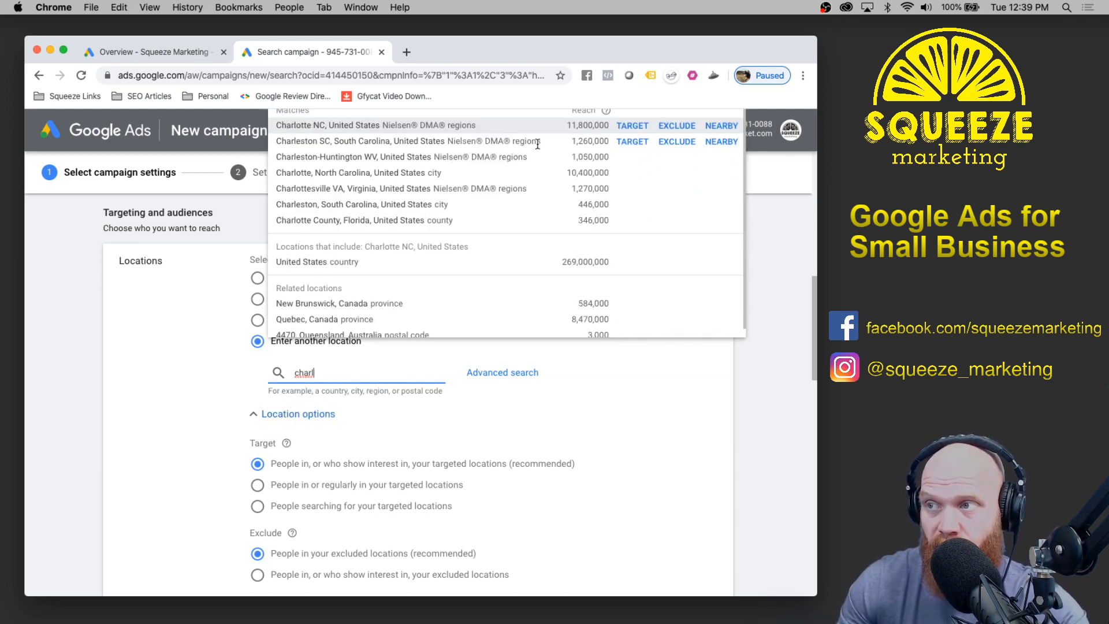
click(632, 142)
scroll(462, 346, down, 1)
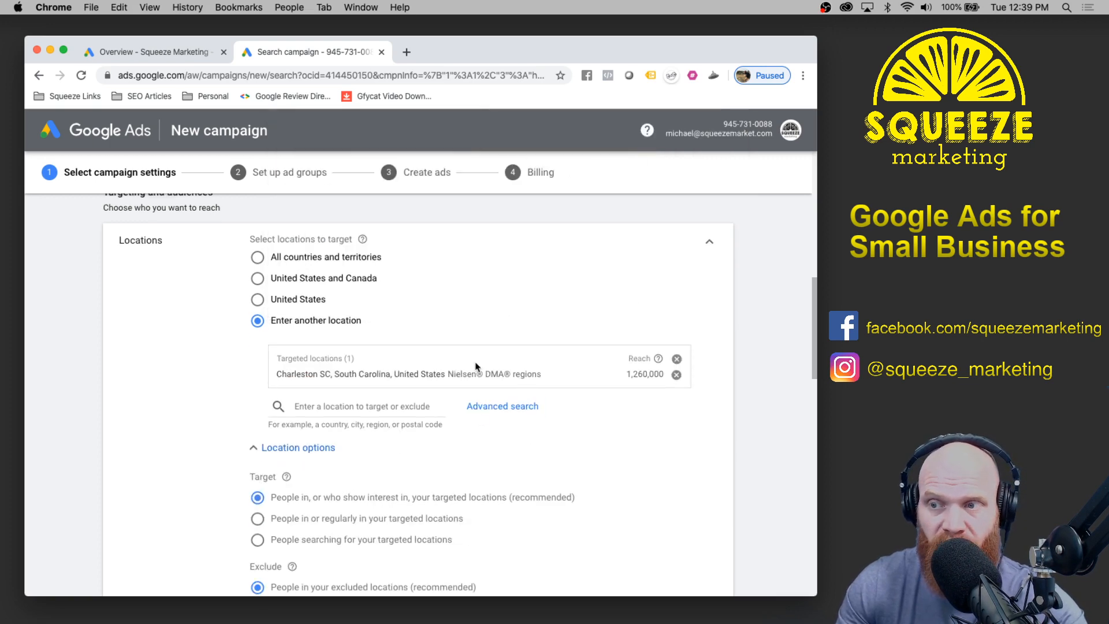
scroll(475, 366, down, 3)
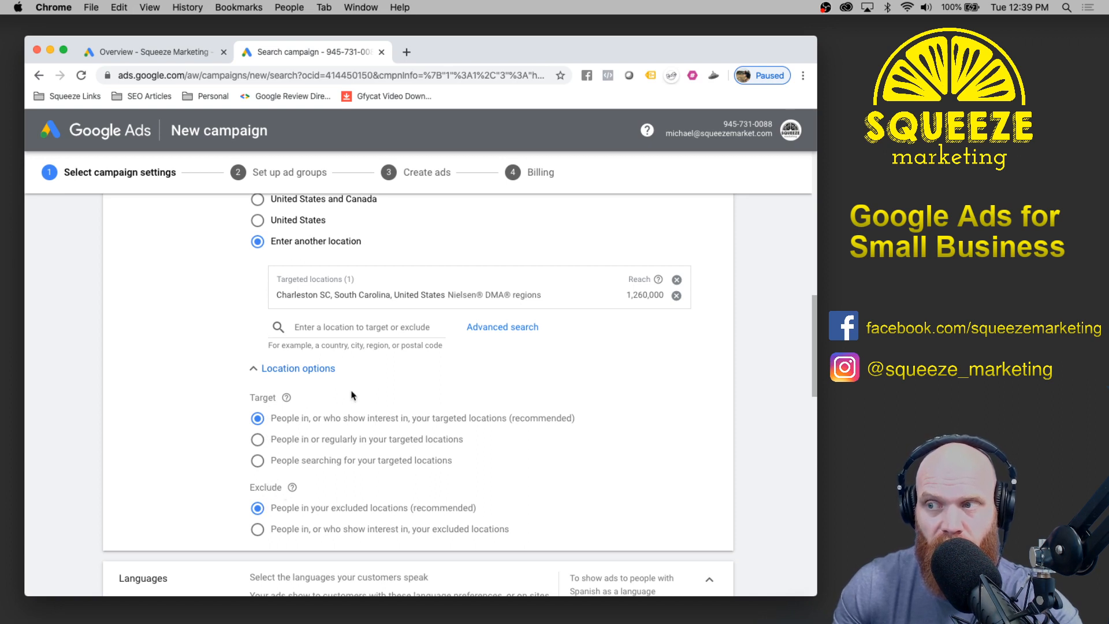
click(258, 442)
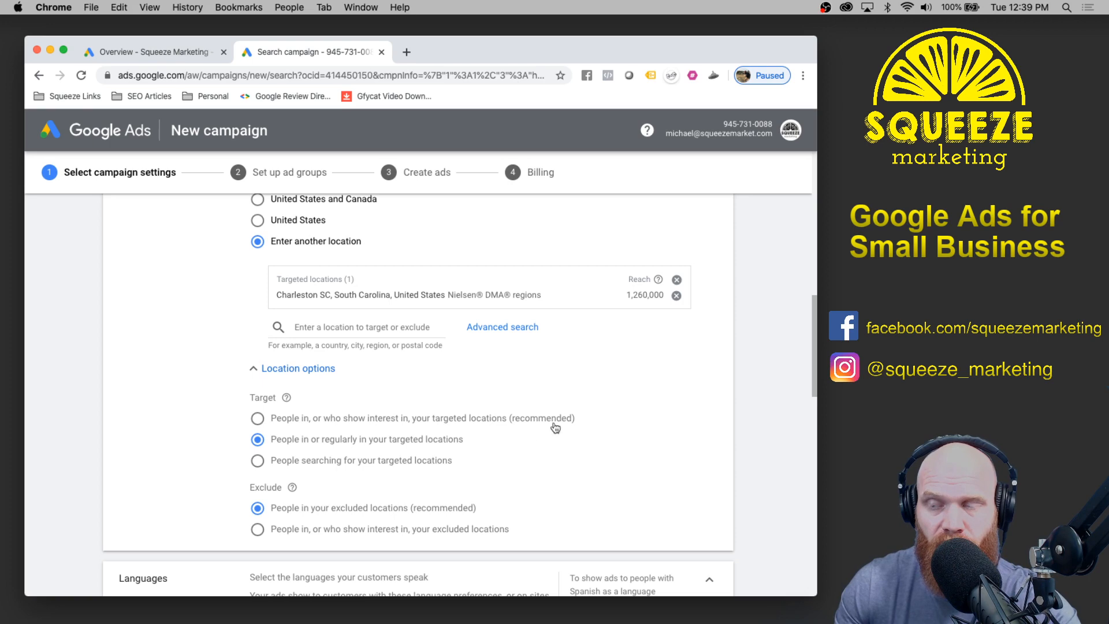
- Review the campaign's language settings and the audience selection options, collapsing the audiences section again without selecting any
scroll(466, 437, down, 3)
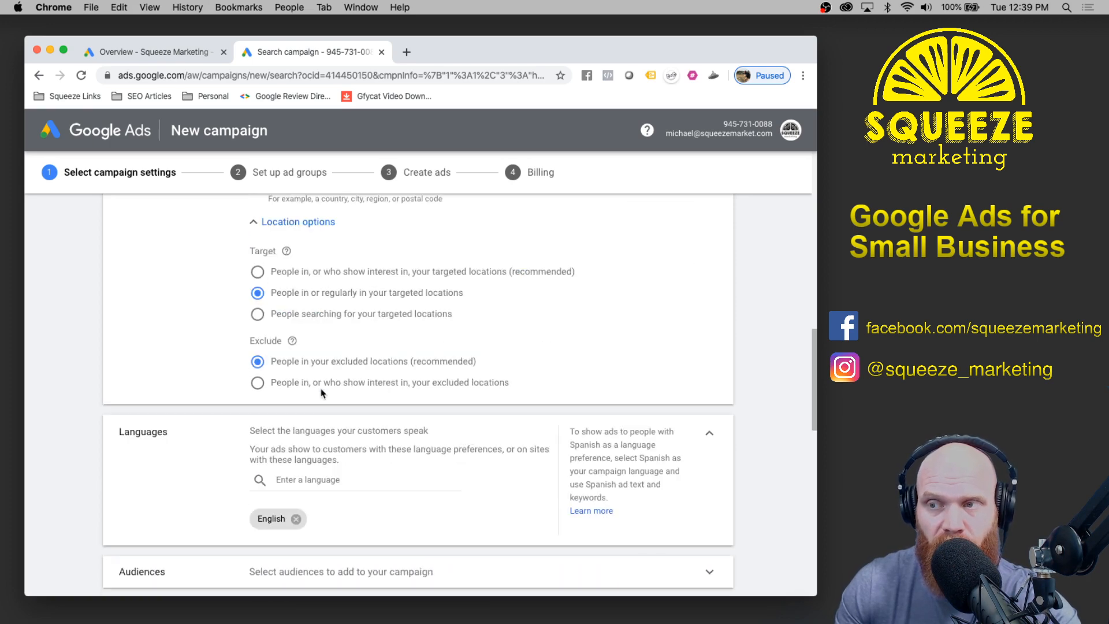
scroll(473, 431, down, 2)
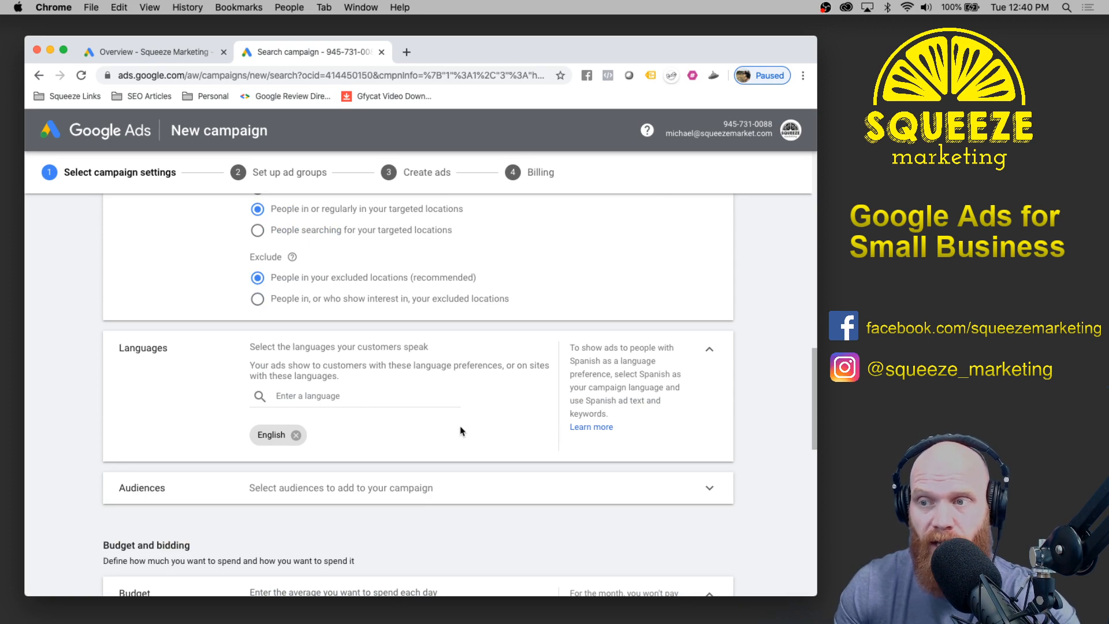
scroll(451, 439, down, 2)
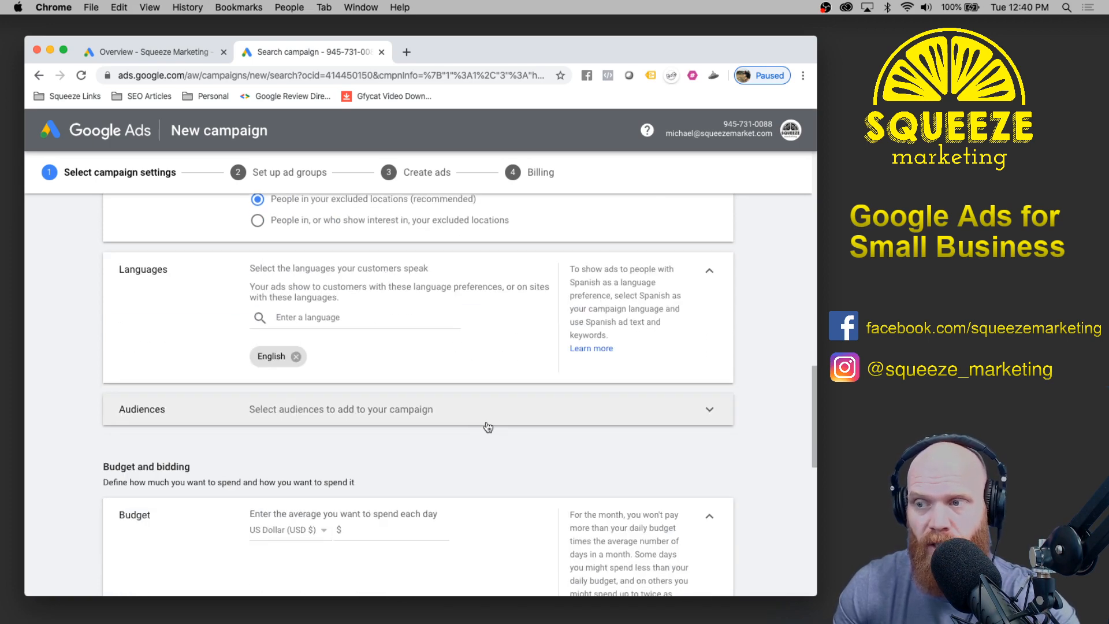
click(388, 412)
scroll(508, 398, down, 2)
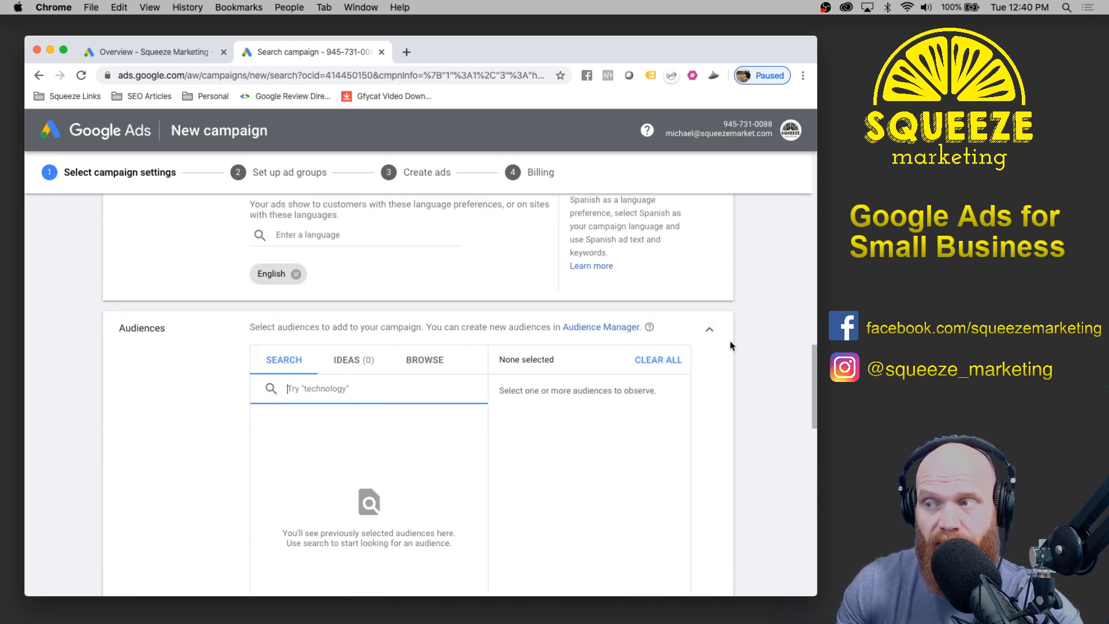
click(709, 329)
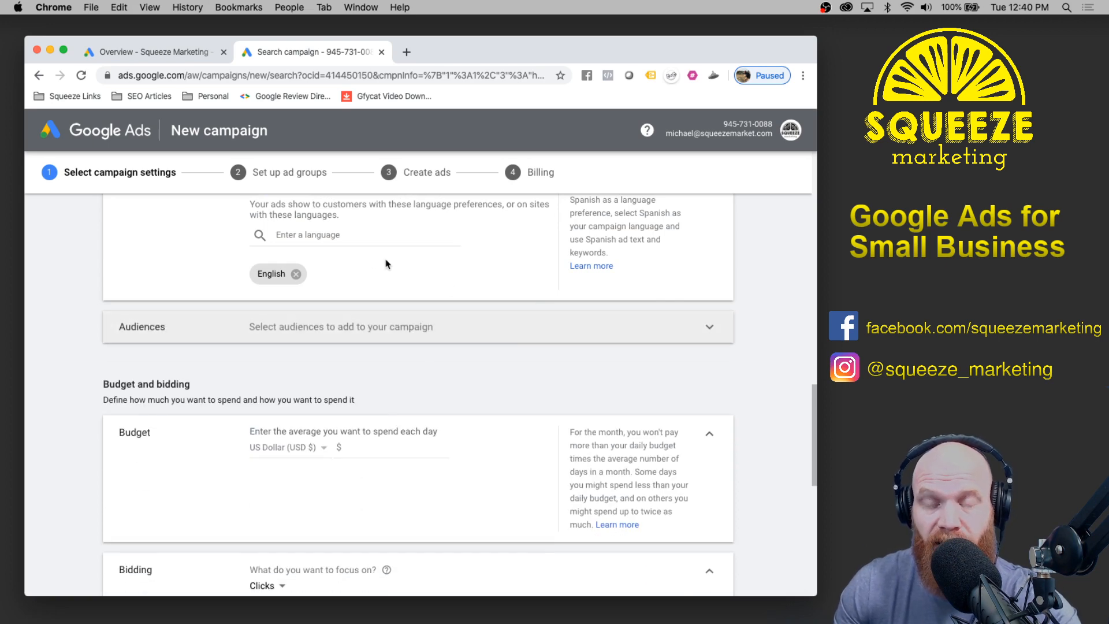
- Set the campaign's average daily budget to $3.00
scroll(468, 369, down, 2)
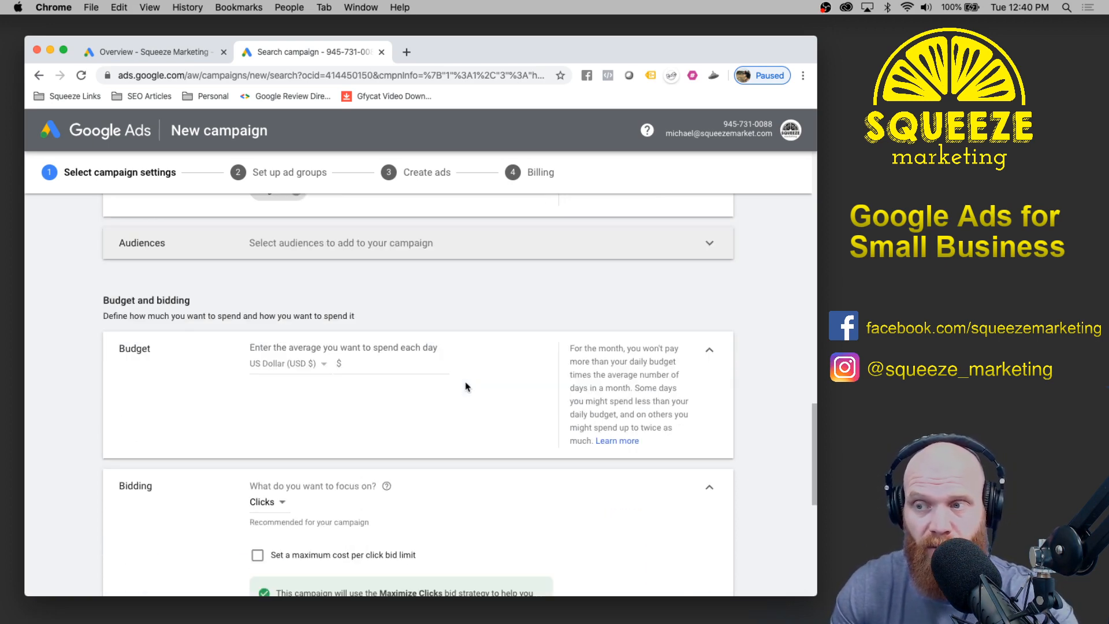
click(440, 374)
text(3)
click(427, 404)
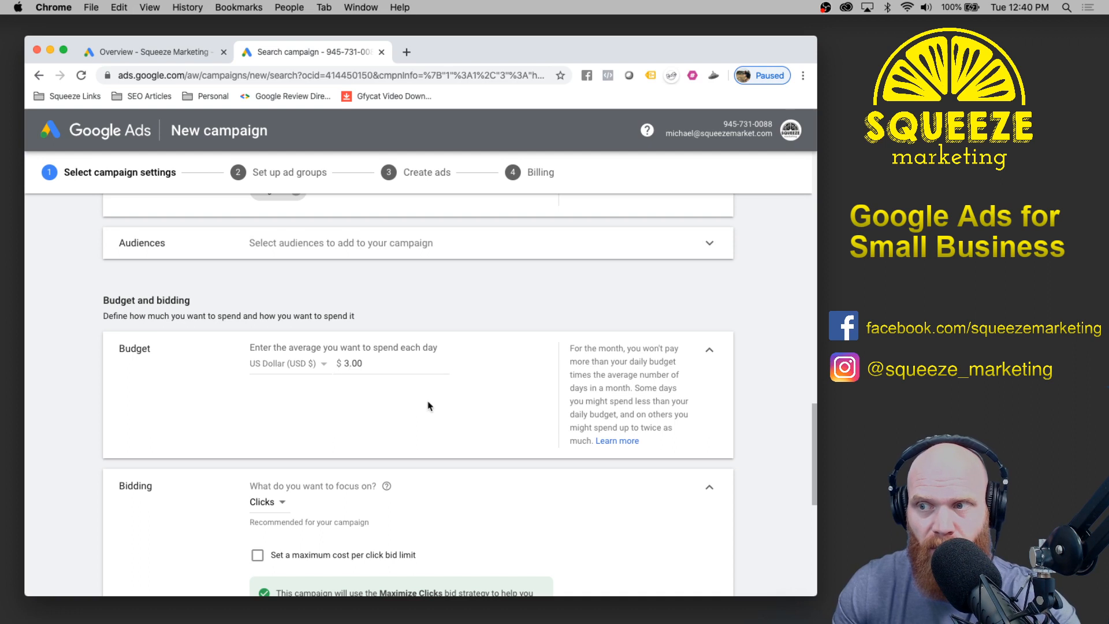
- Review the bidding focus choices and select Clicks, without a maximum cost per click bid limit
scroll(515, 404, down, 3)
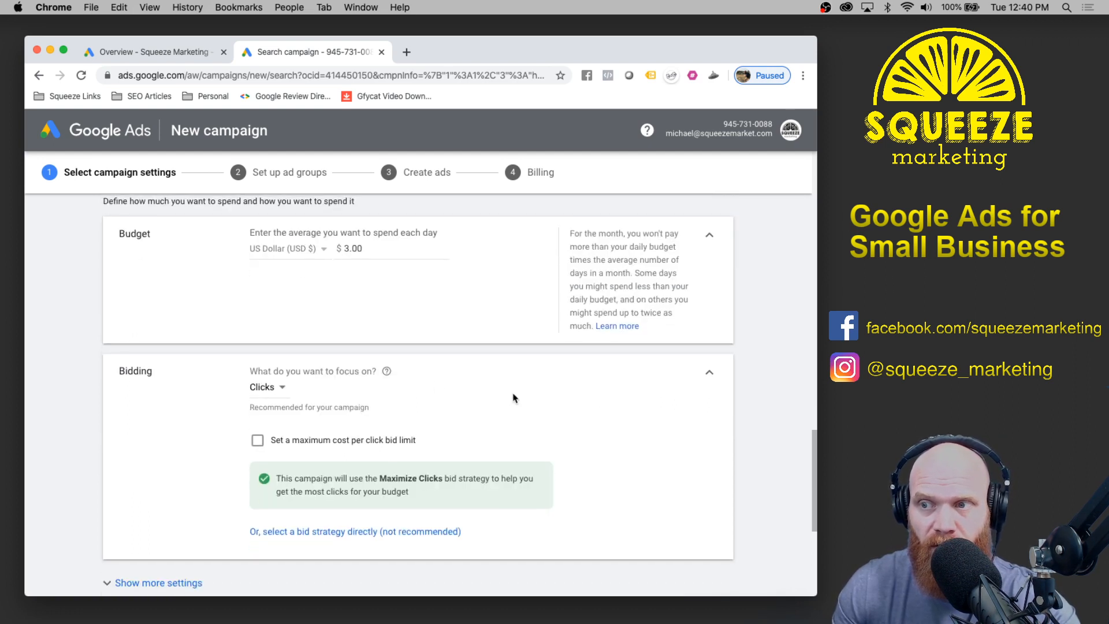
click(278, 391)
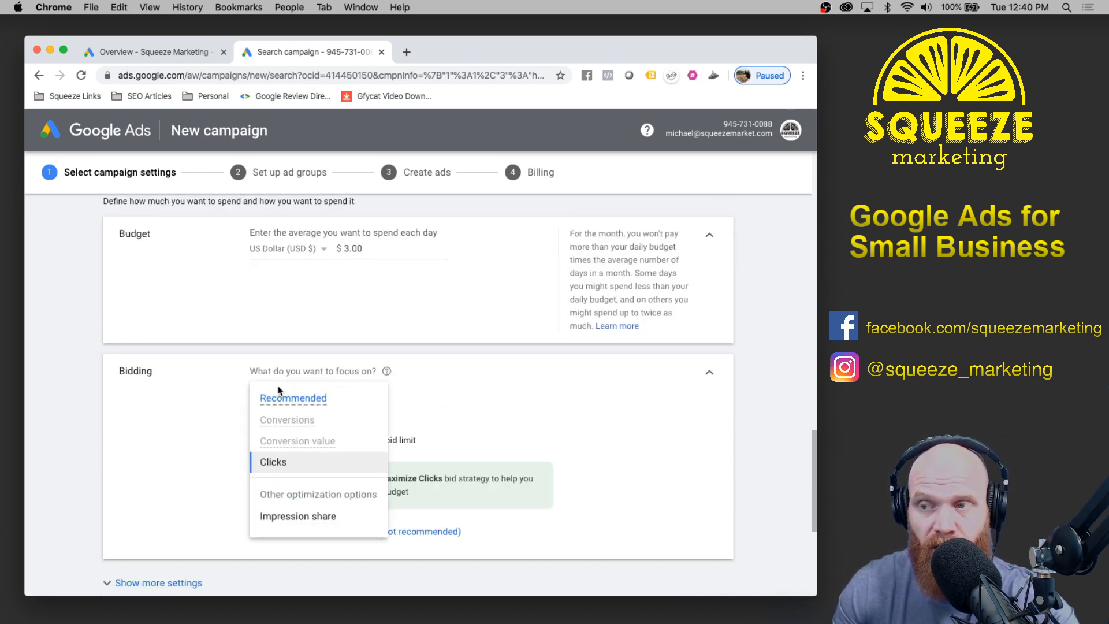
click(257, 465)
scroll(512, 375, down, 3)
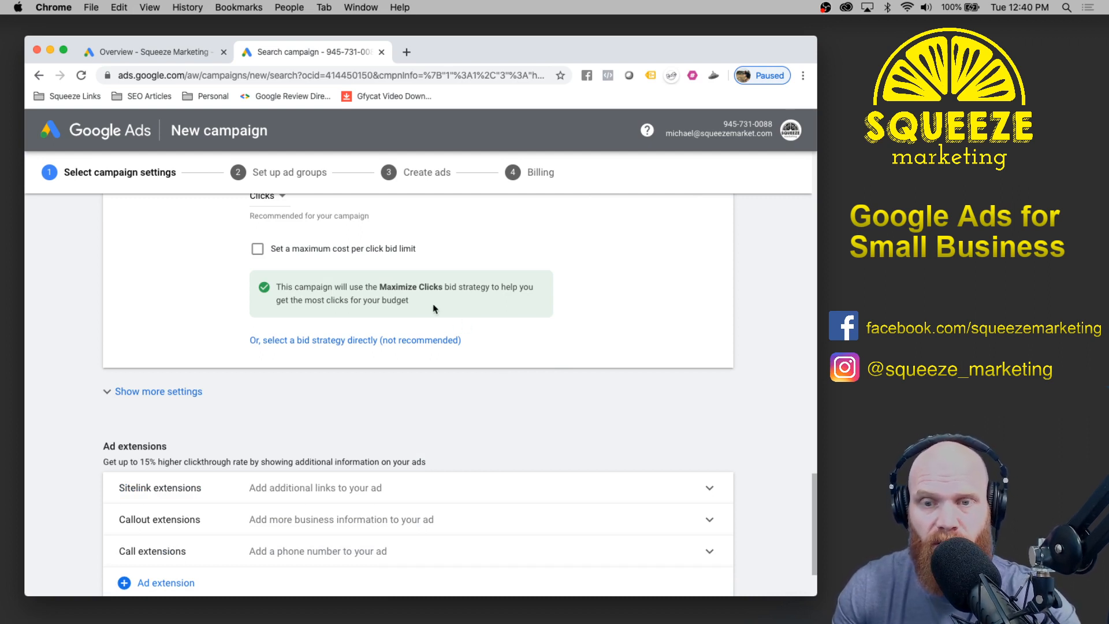
scroll(448, 299, up, 1)
scroll(574, 302, down, 2)
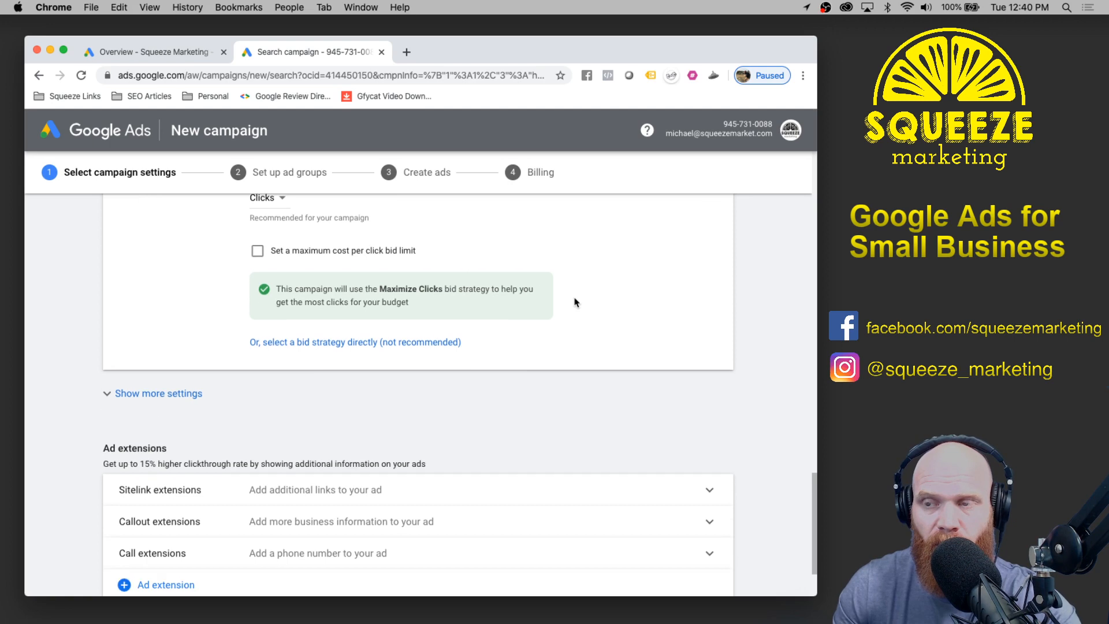
- Show the additional budget and bidding settings to examine conversions, ad schedule and ad rotation, and hide them again
click(410, 352)
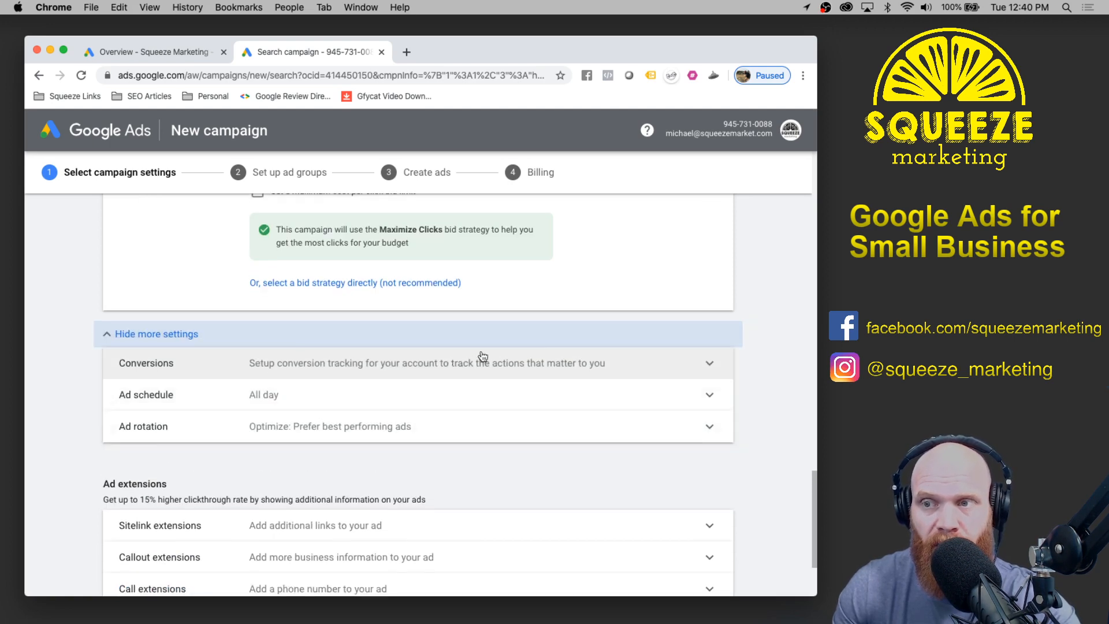
scroll(480, 355, down, 3)
scroll(409, 346, up, 1)
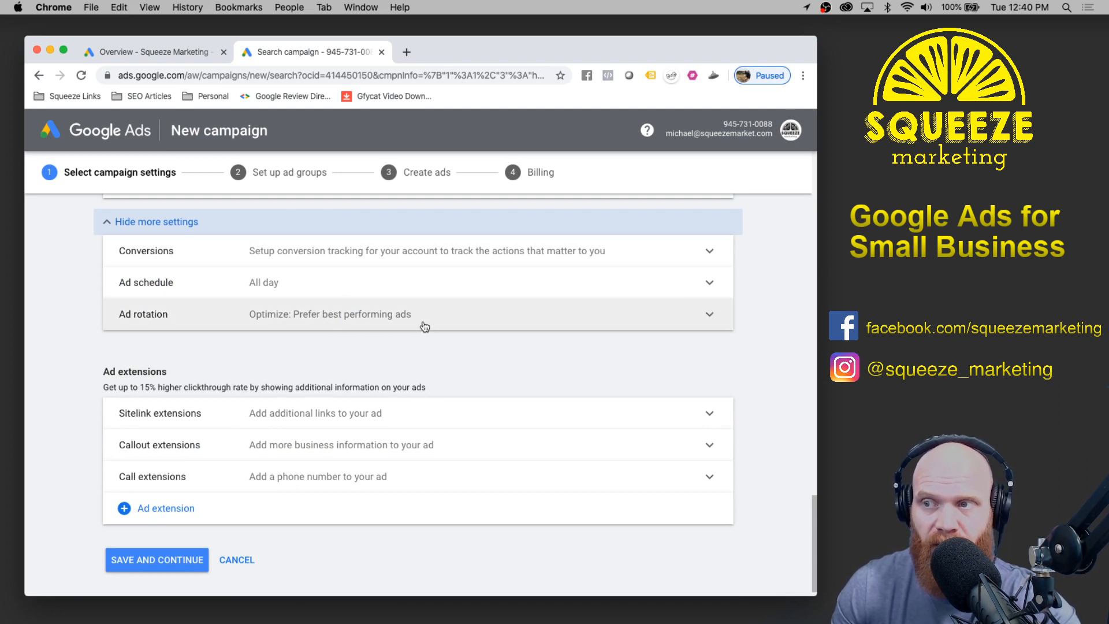
click(186, 223)
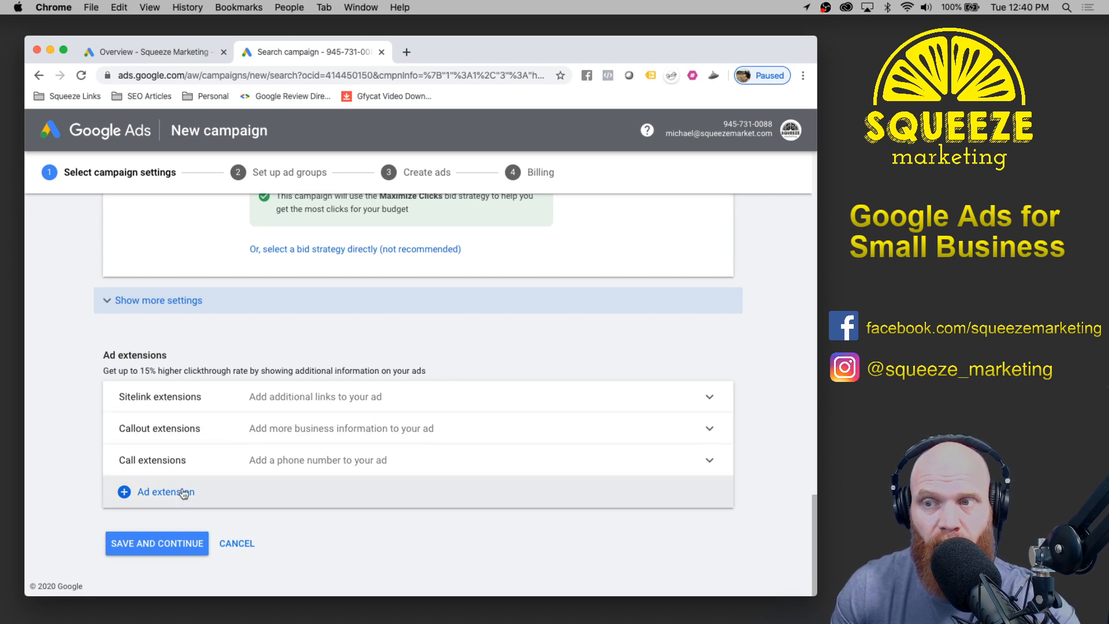
- Save the campaign settings and name the first ad group "Residential Landscaping"
click(149, 549)
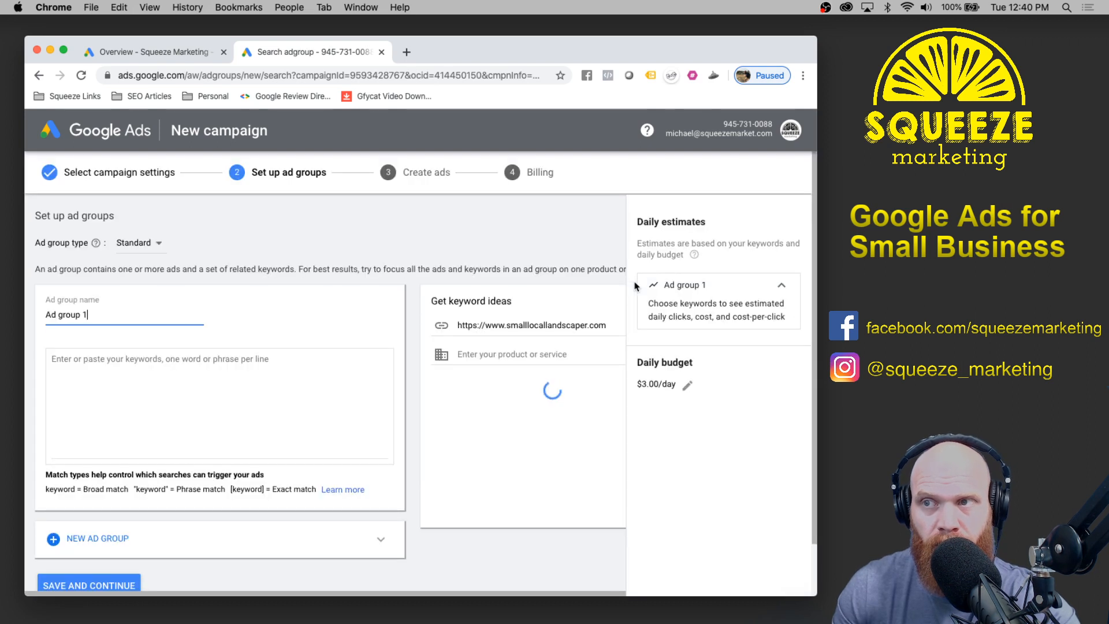
triple_click(113, 316)
text(Residential Landscaping)
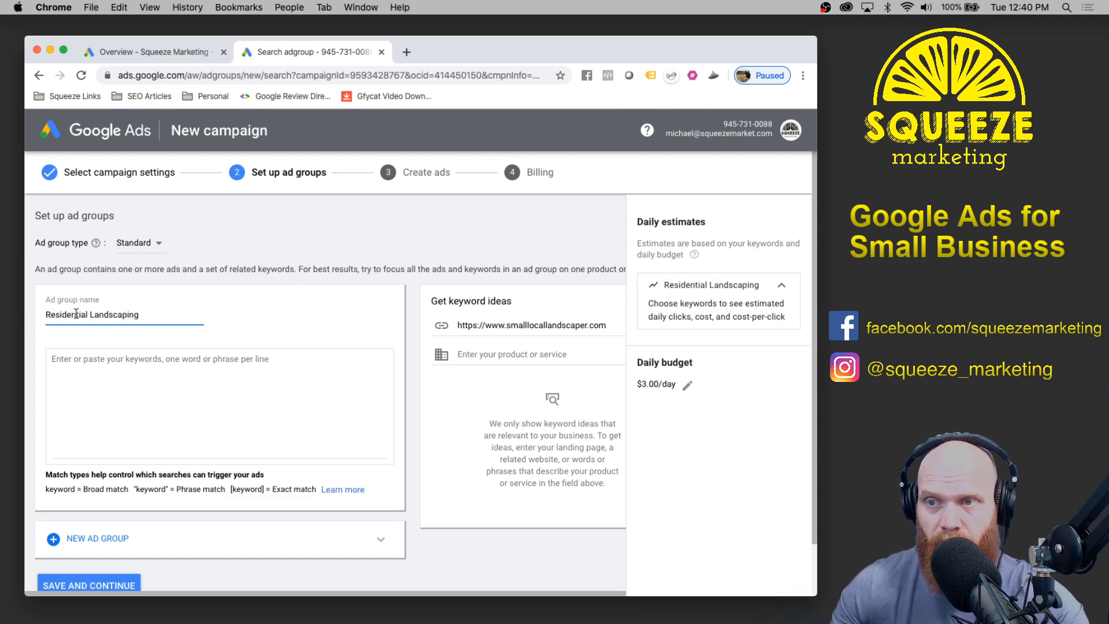
click(293, 310)
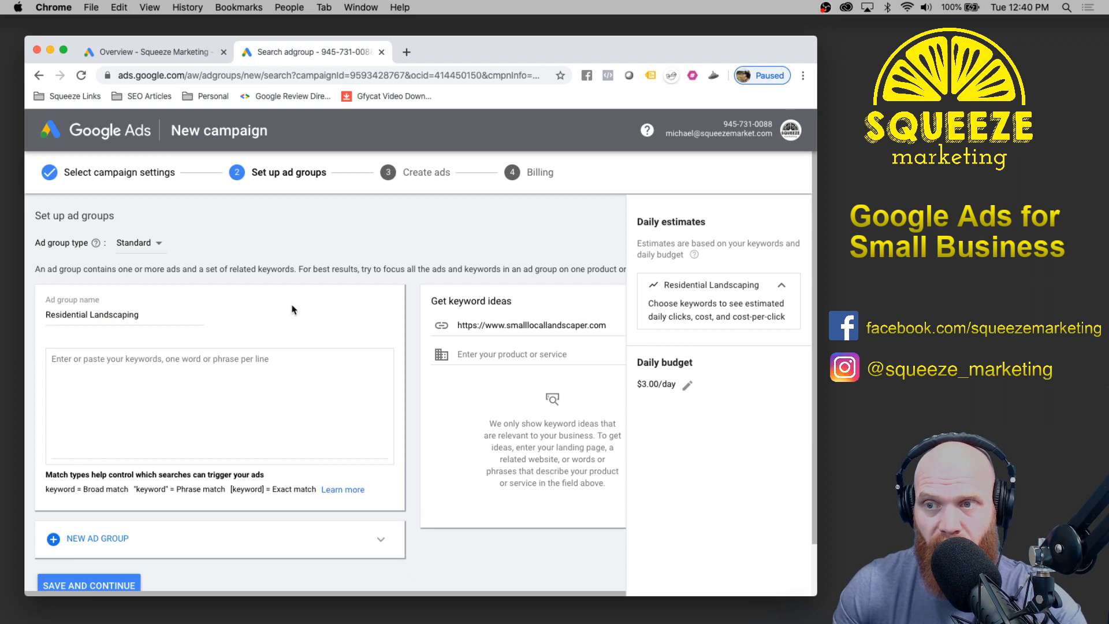
click(198, 374)
click(233, 322)
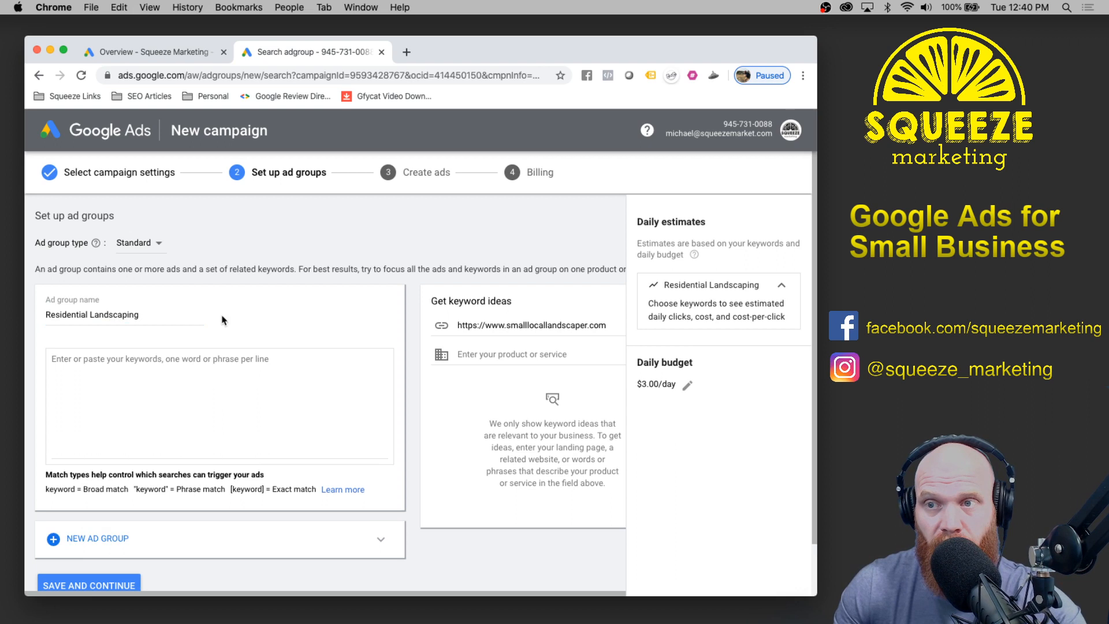
- Continue through the ad group and ad creation stages to billing without adding keywords, cancelling the new text ad
scroll(246, 381, down, 3)
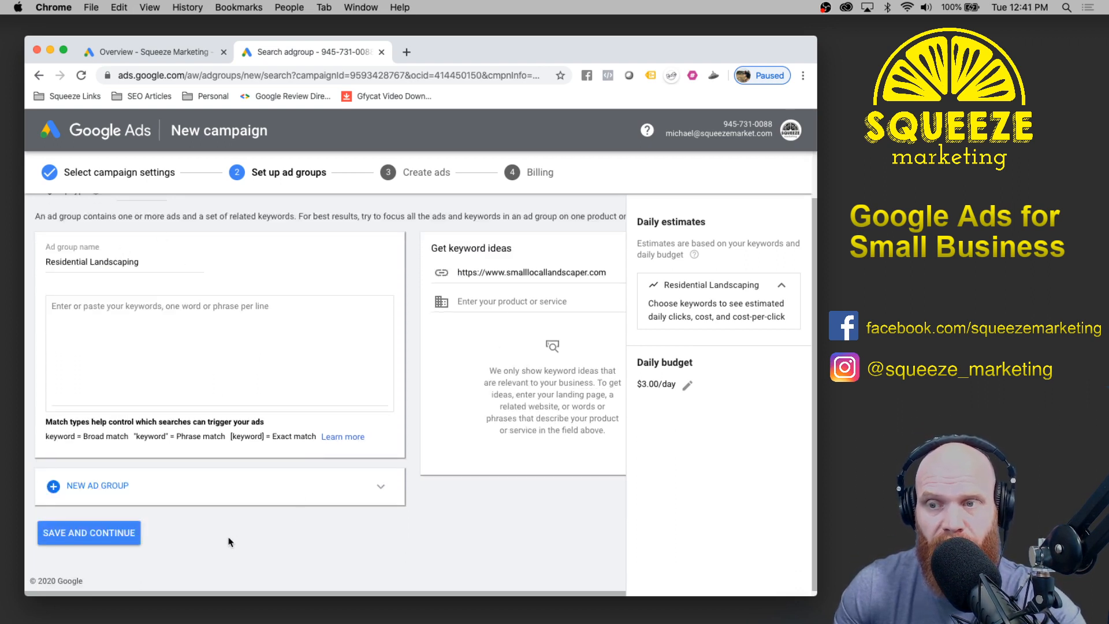
click(89, 532)
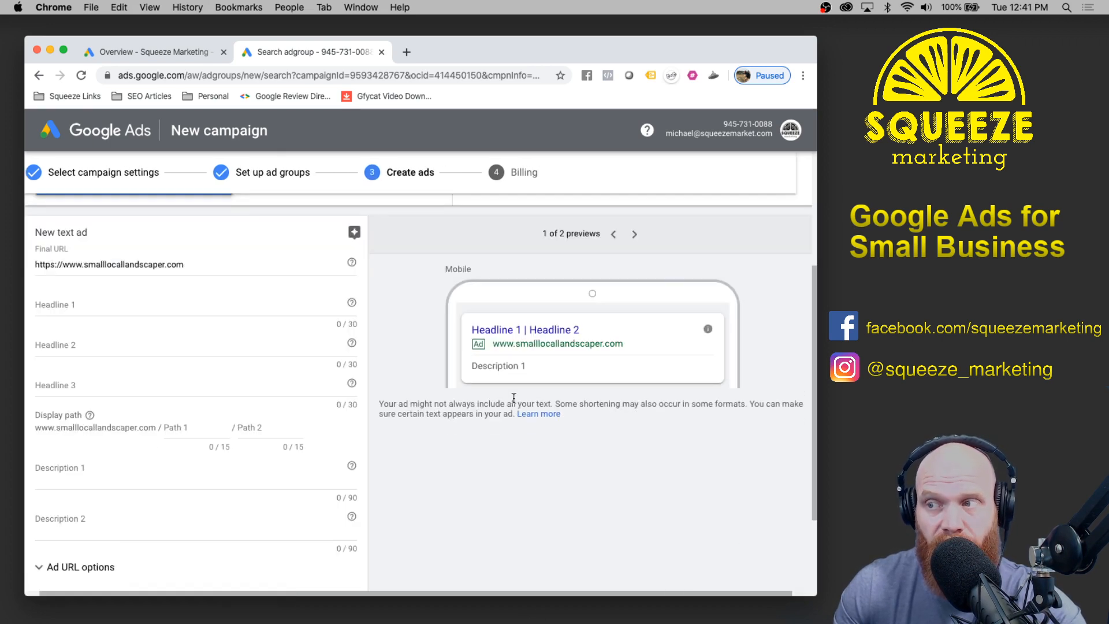
scroll(514, 398, down, 5)
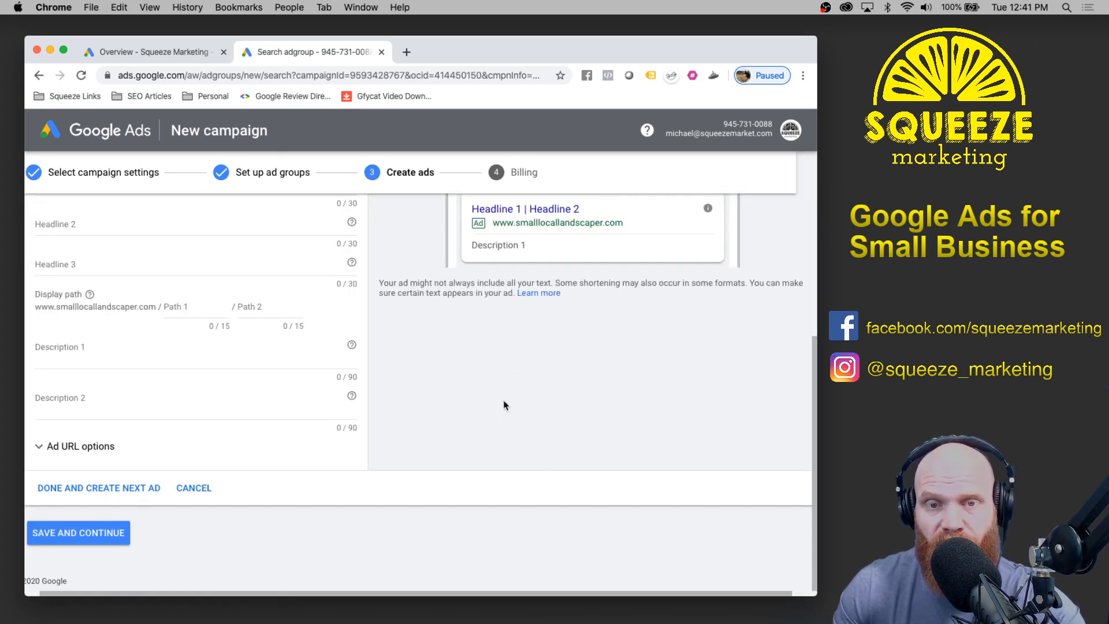
click(204, 491)
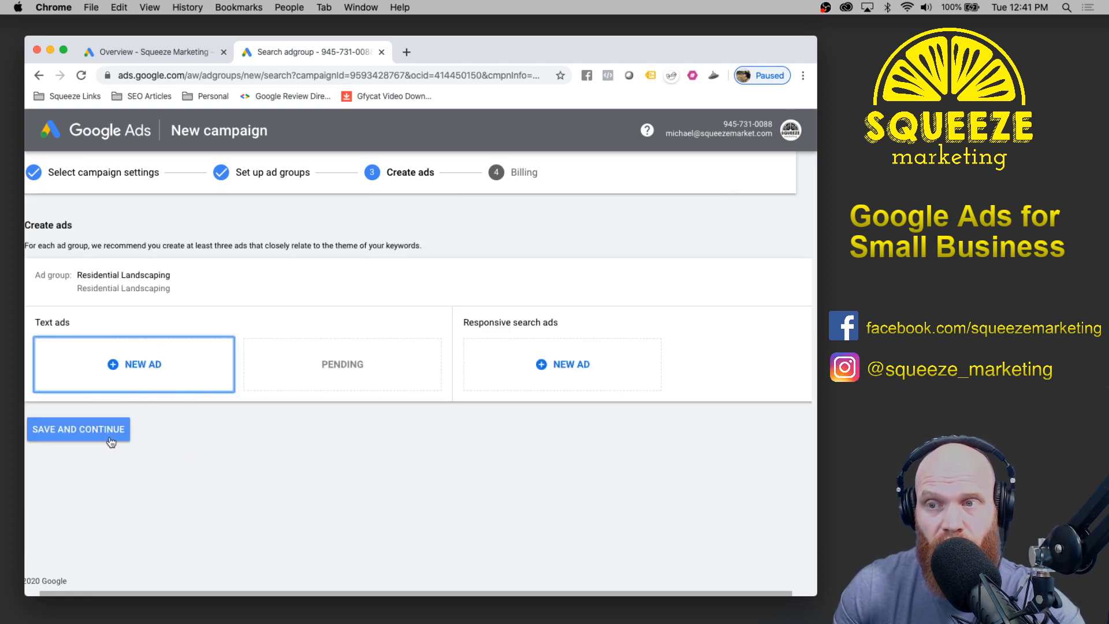
click(89, 432)
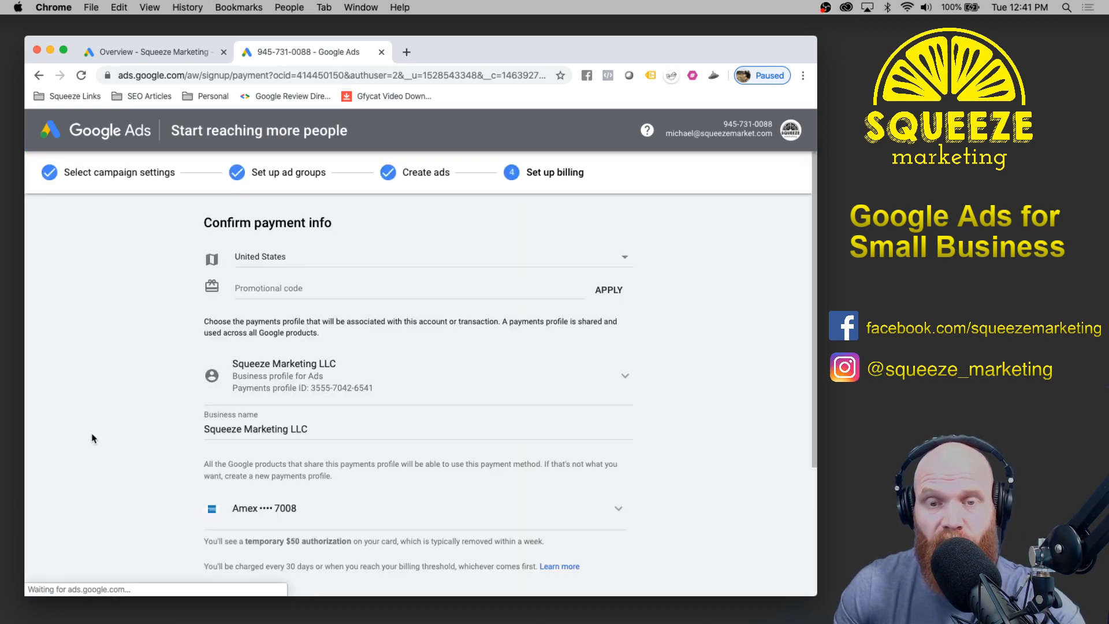
- Review the billing country, payments profile, payment method and charge terms, and activate the promotional code field
scroll(145, 417, down, 5)
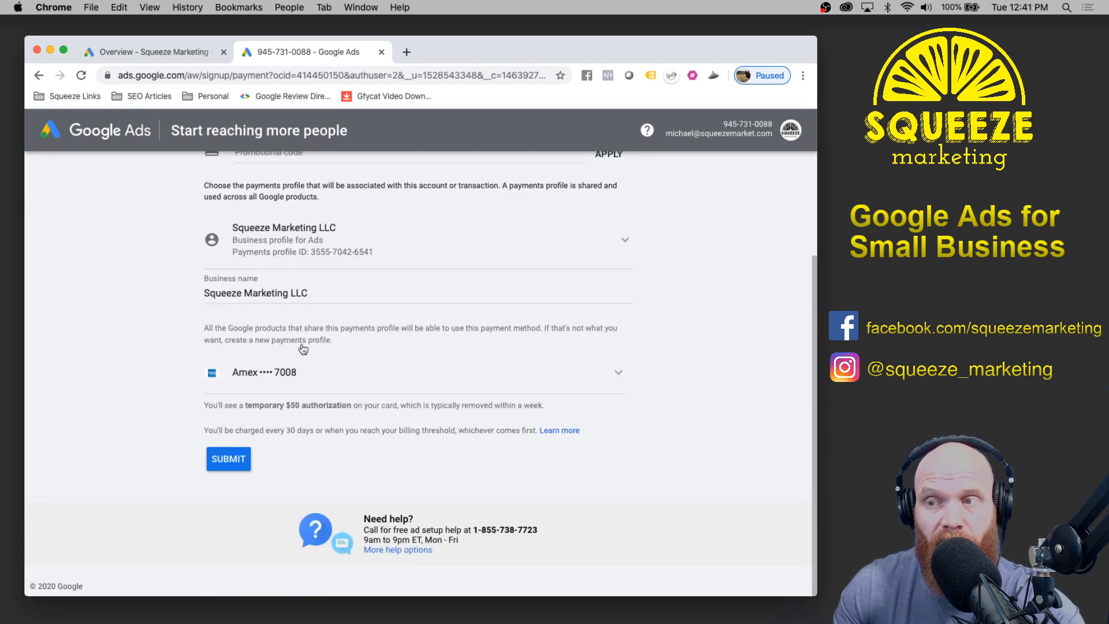
scroll(398, 457, up, 3)
scroll(312, 428, down, 2)
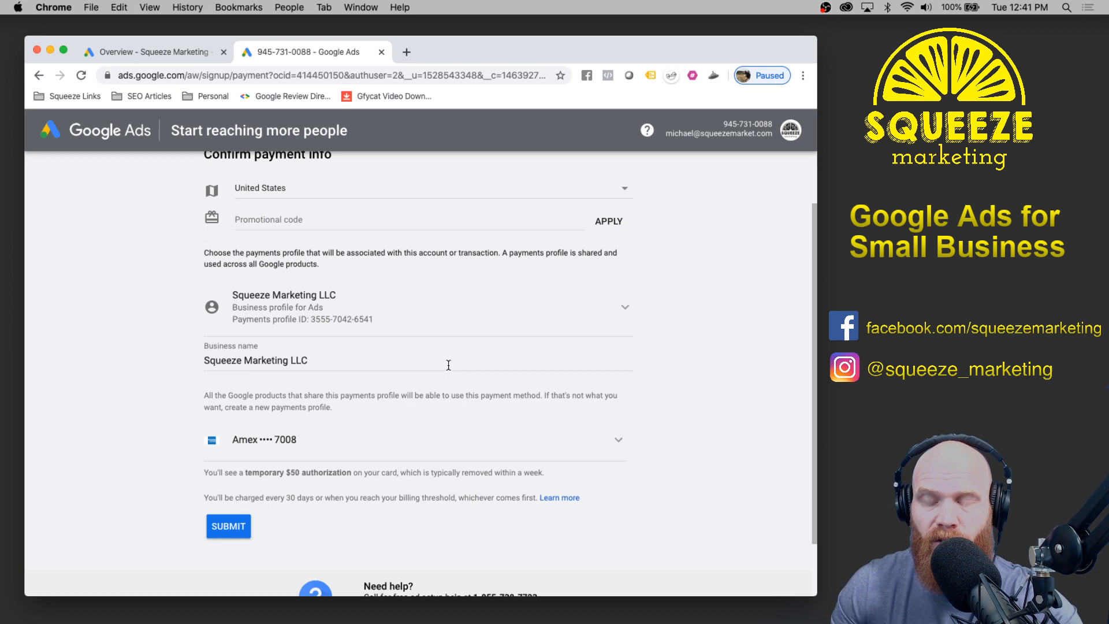
scroll(460, 379, down, 2)
scroll(458, 380, up, 4)
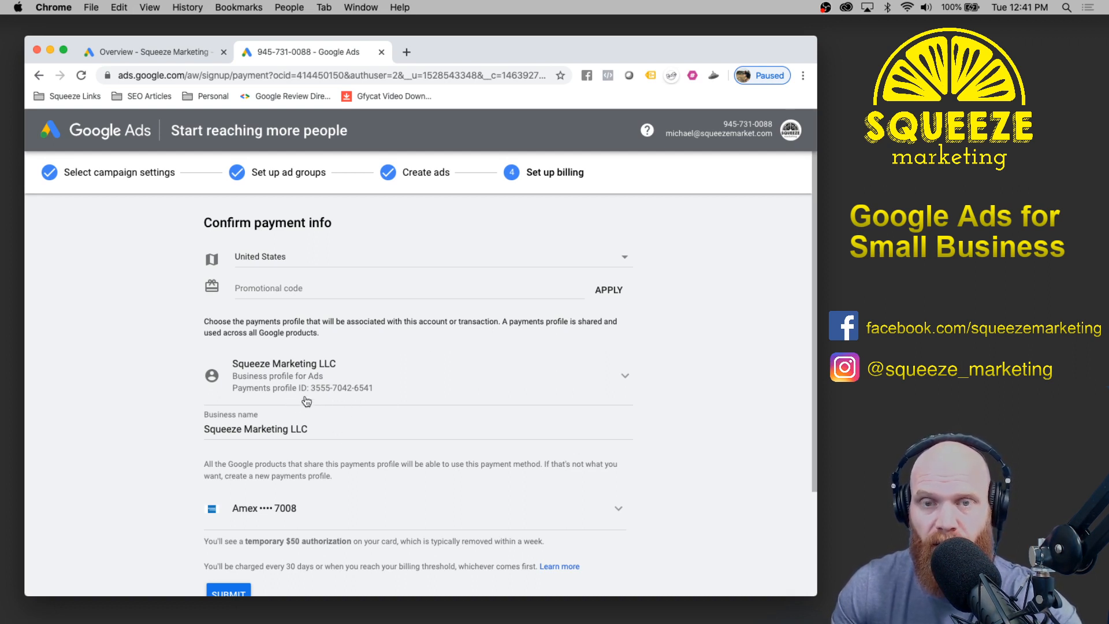
click(291, 287)
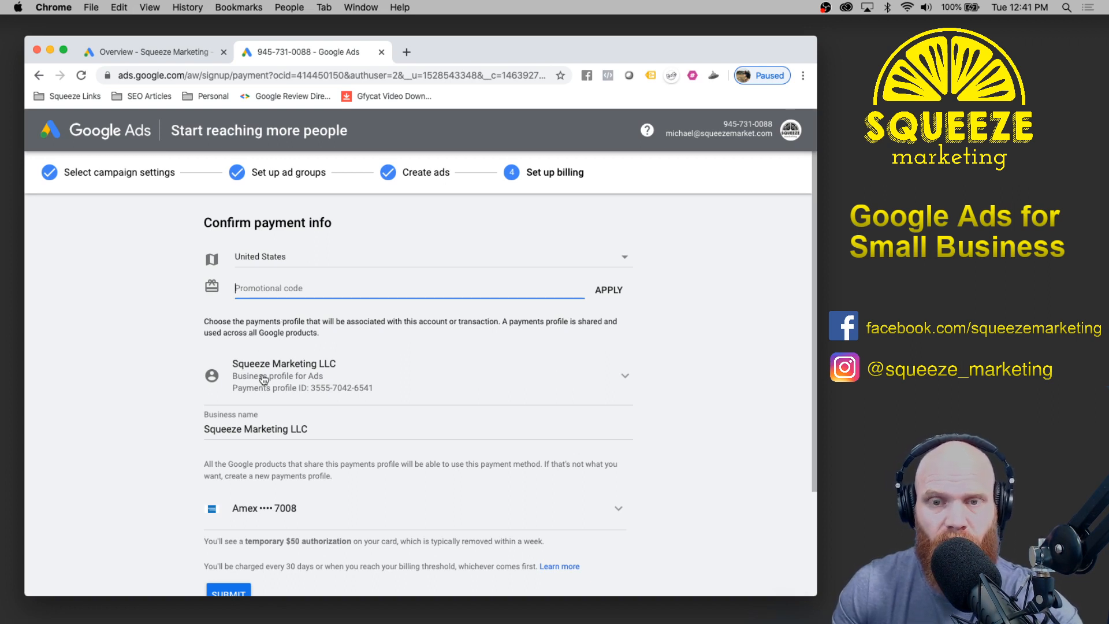
- Submit the confirmed payment information and proceed to explore the new campaign
scroll(338, 397, down, 3)
click(229, 515)
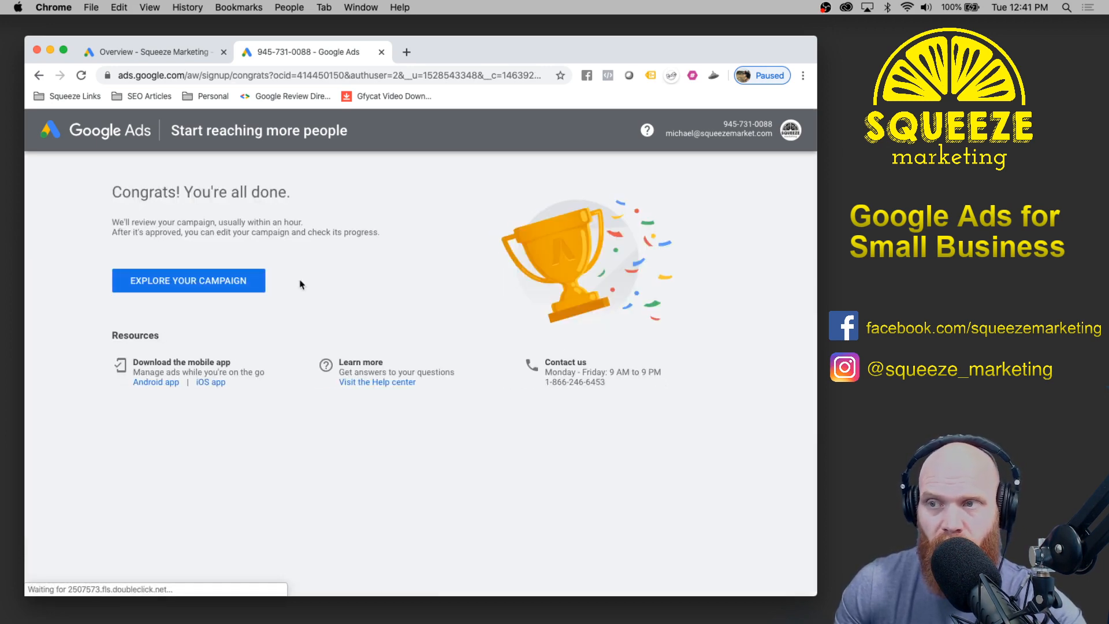
click(214, 286)
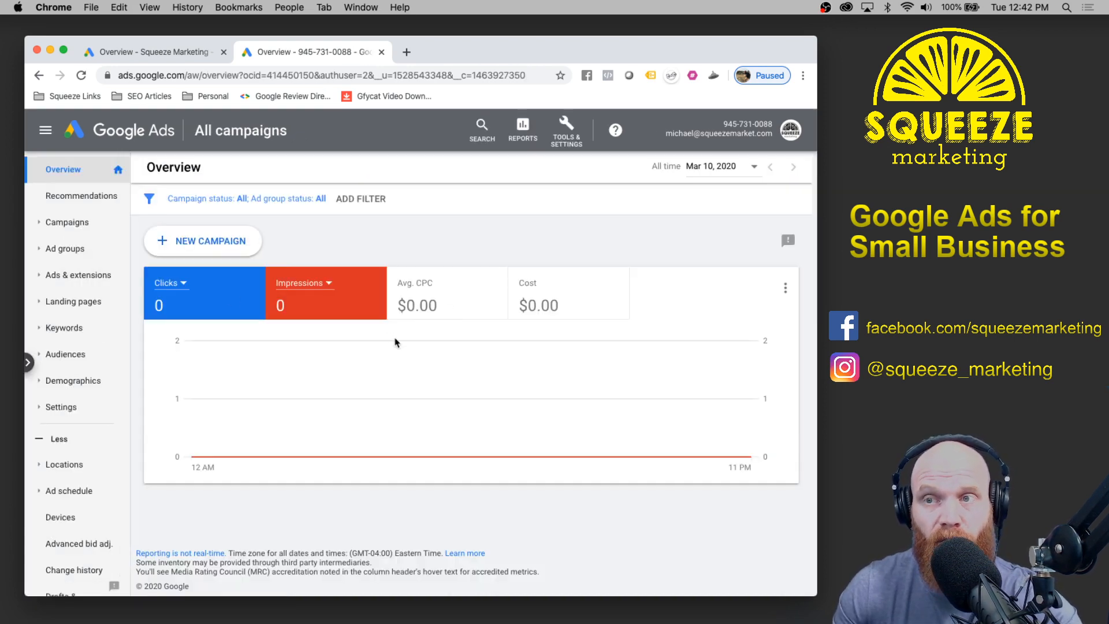
- Open the Residential Landscaping campaign and its Residential Landscaping ad group to view the search keywords
click(83, 227)
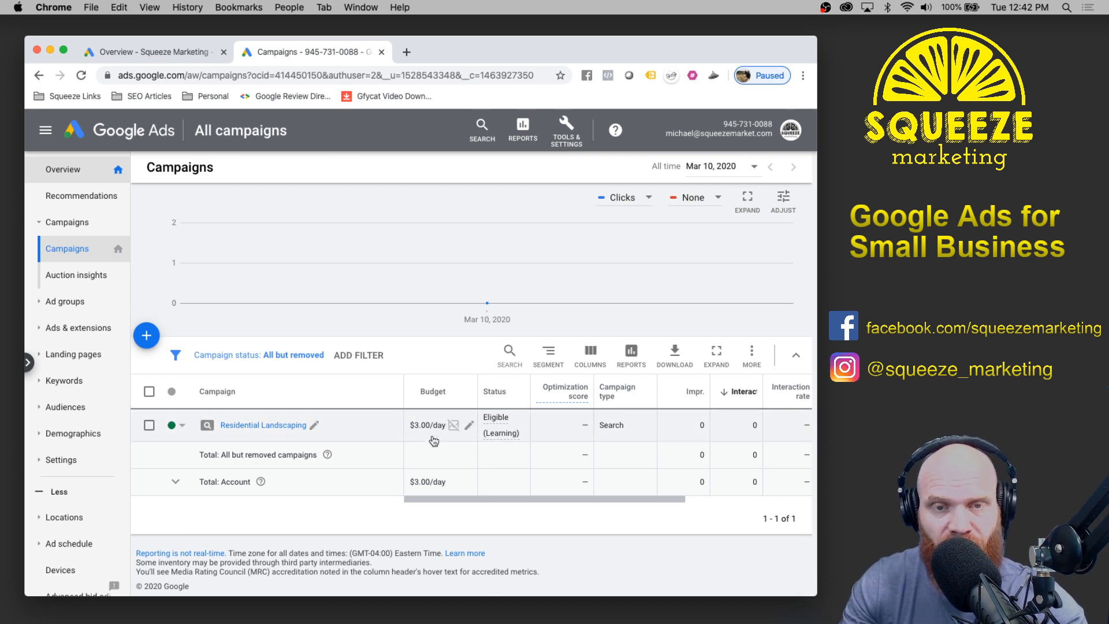
click(265, 426)
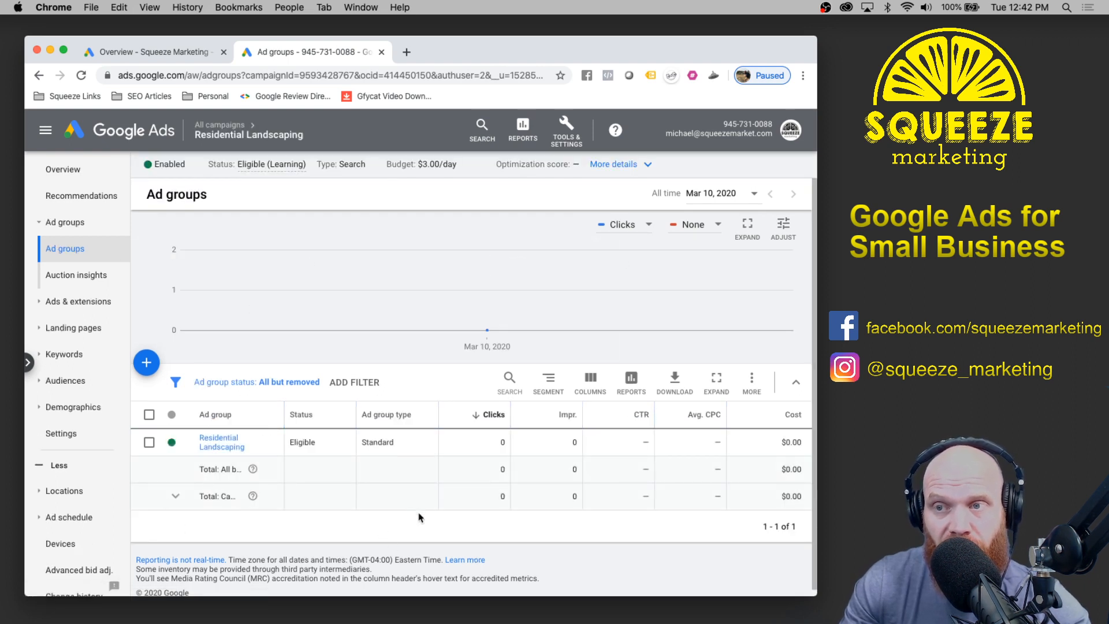
click(217, 443)
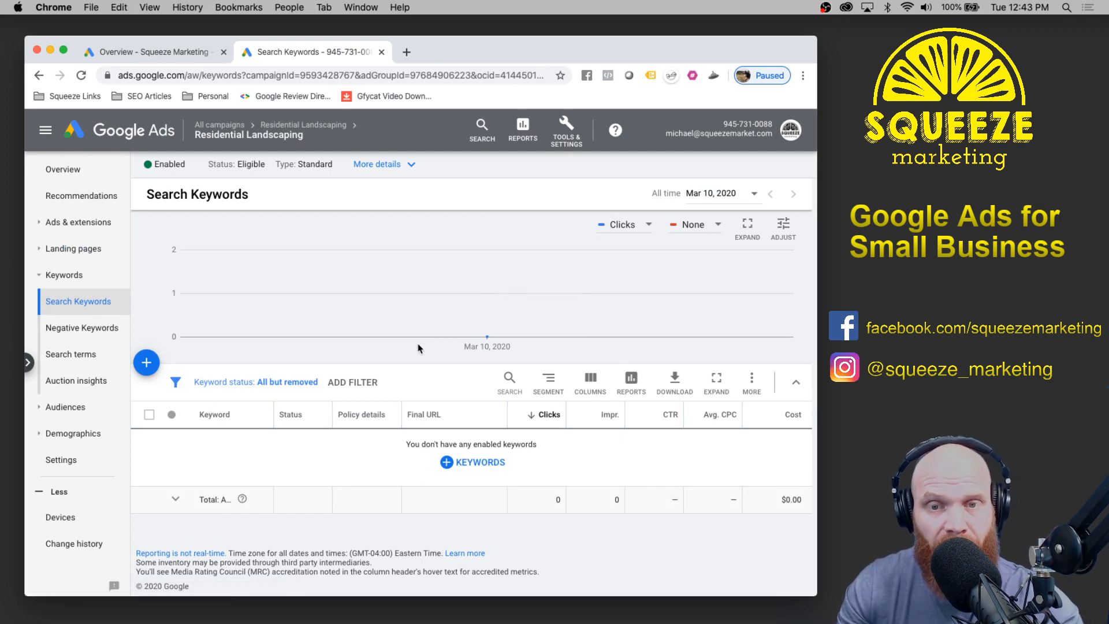
- Open Keyword Planner, dismiss its introduction and start discovering new keywords
click(570, 134)
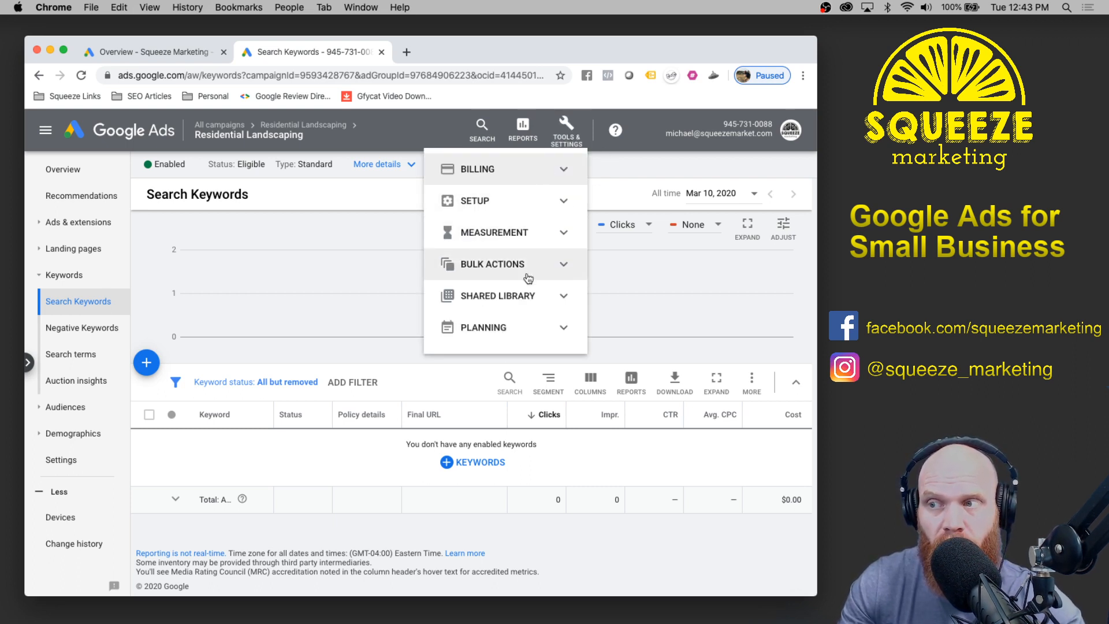
click(510, 329)
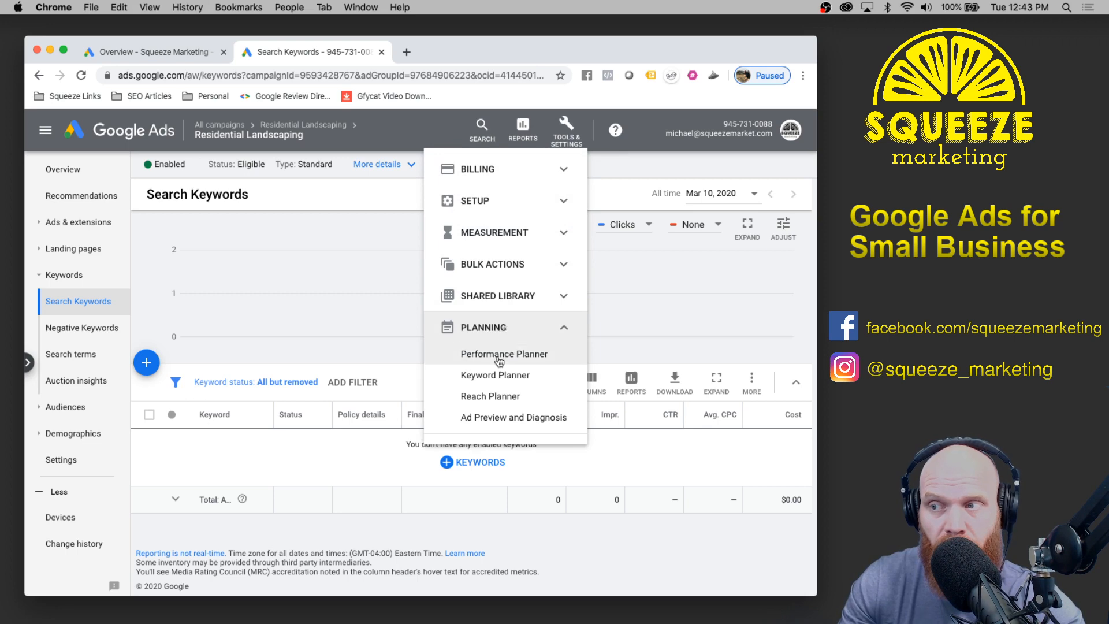
click(498, 376)
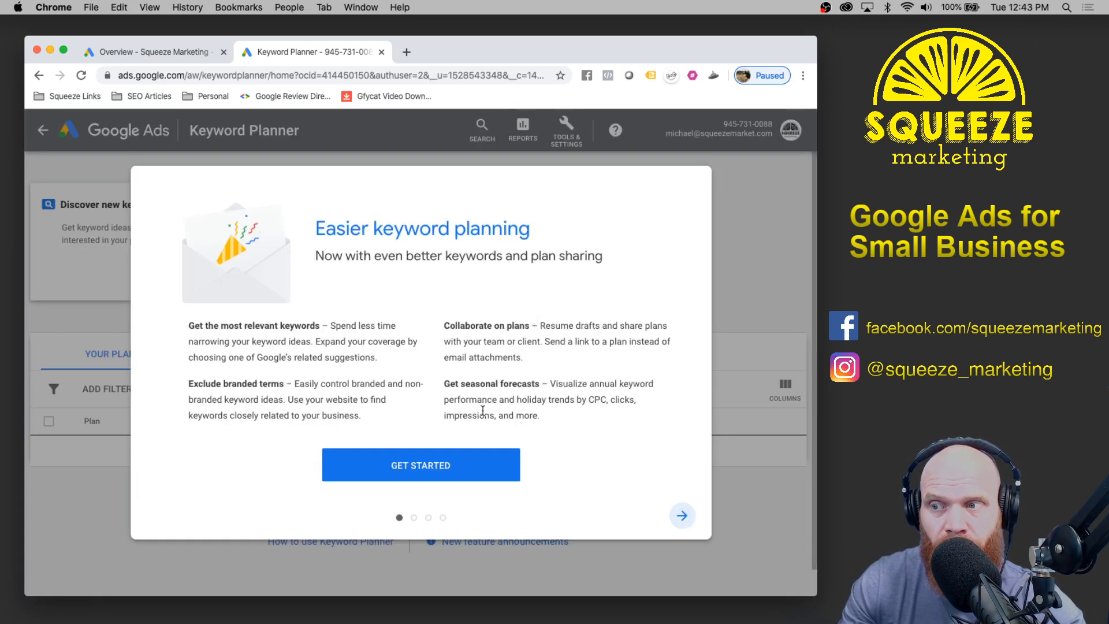
click(494, 470)
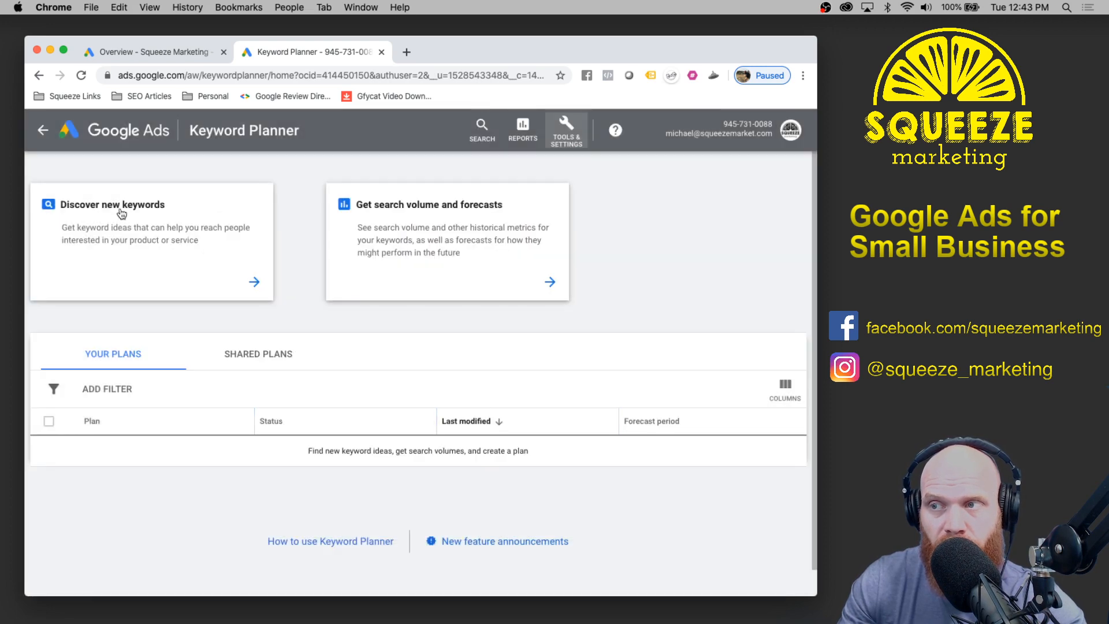
click(162, 239)
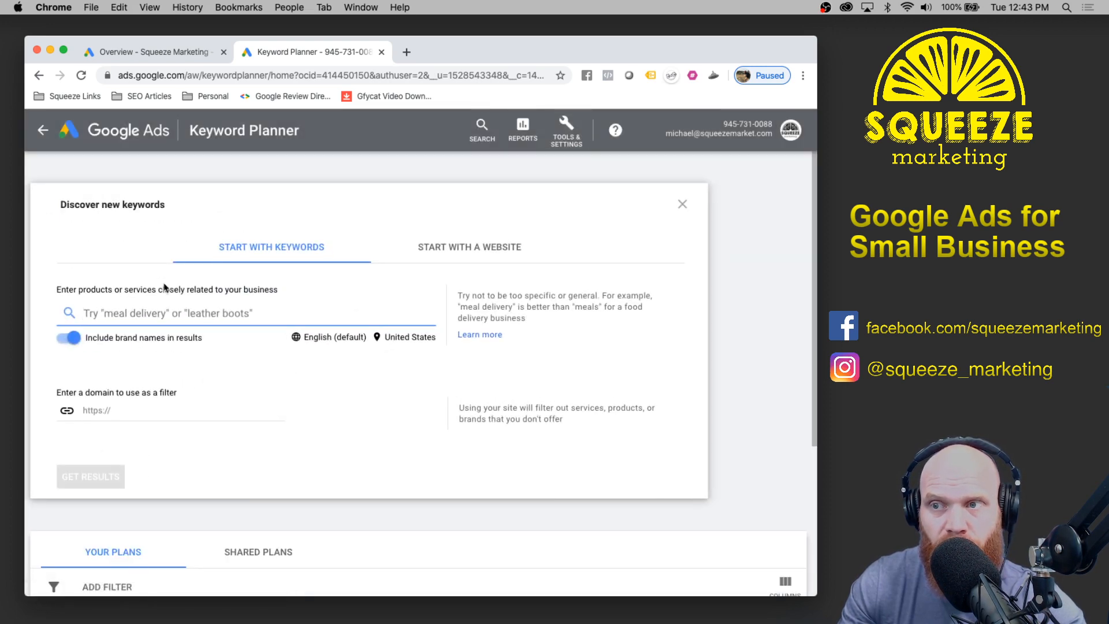
- Add "residential landscaper" and "lawn mowing services" as seed keywords for the keyword discovery
click(164, 313)
text(res)
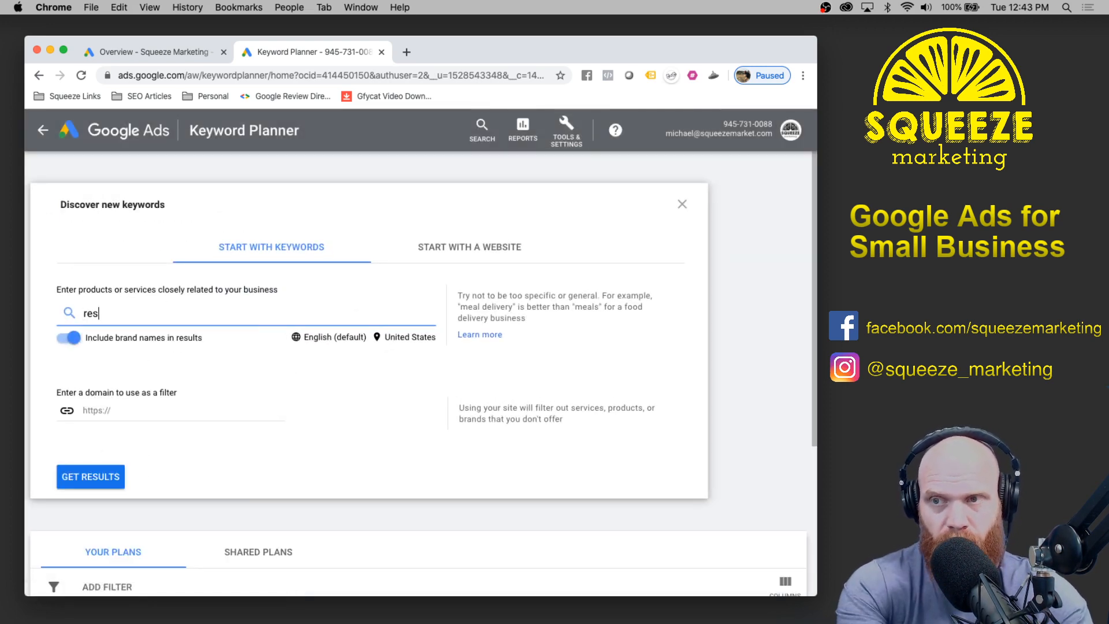
text(idential land)
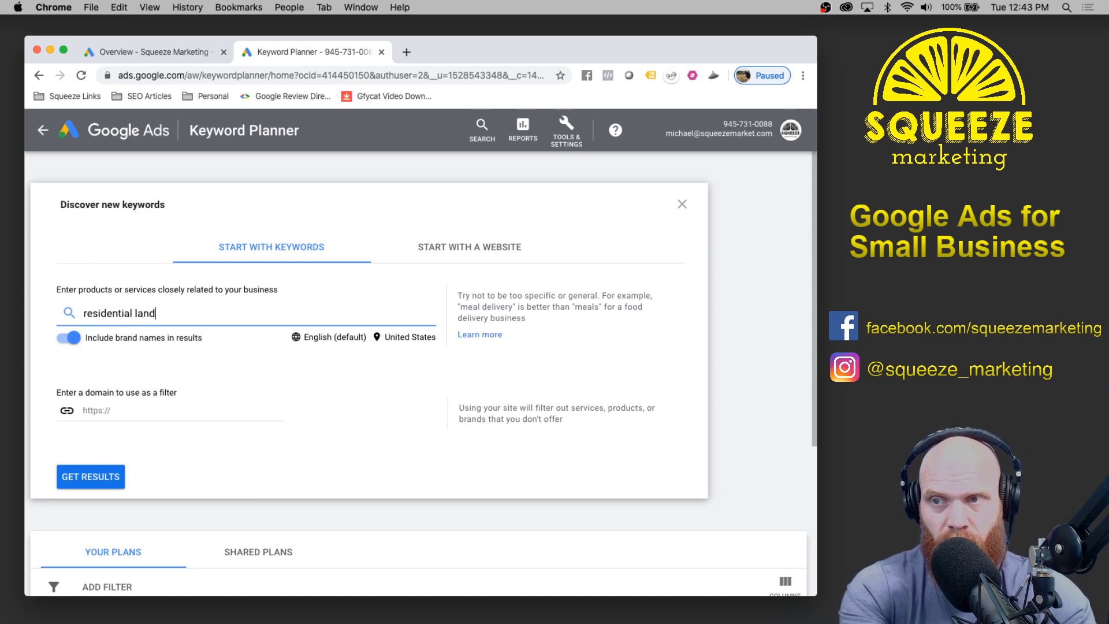
text(scaper)
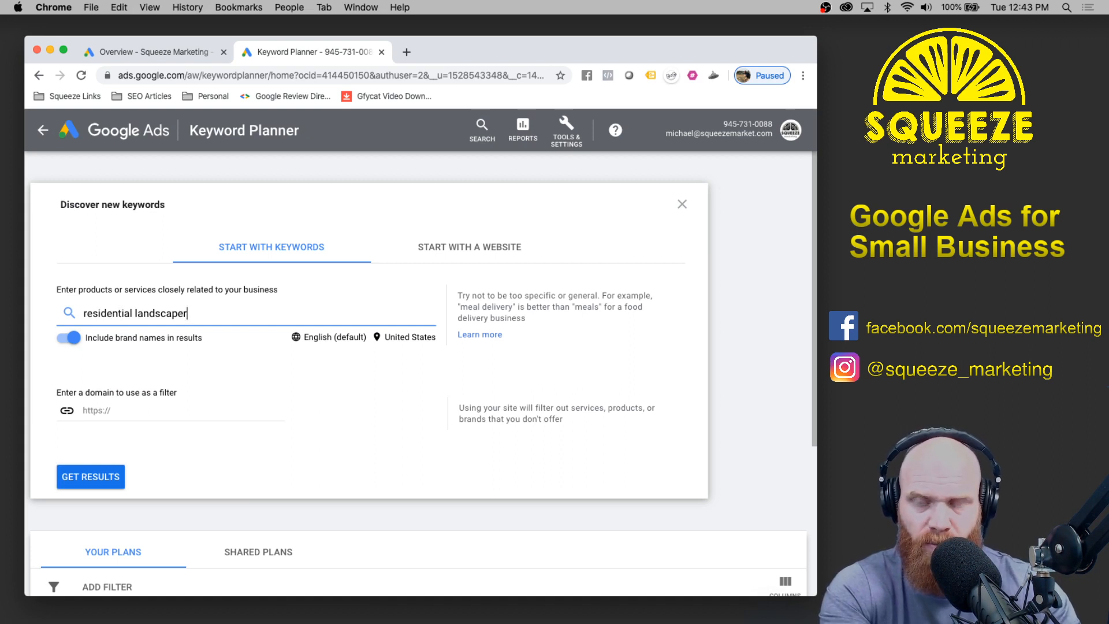
key(Return)
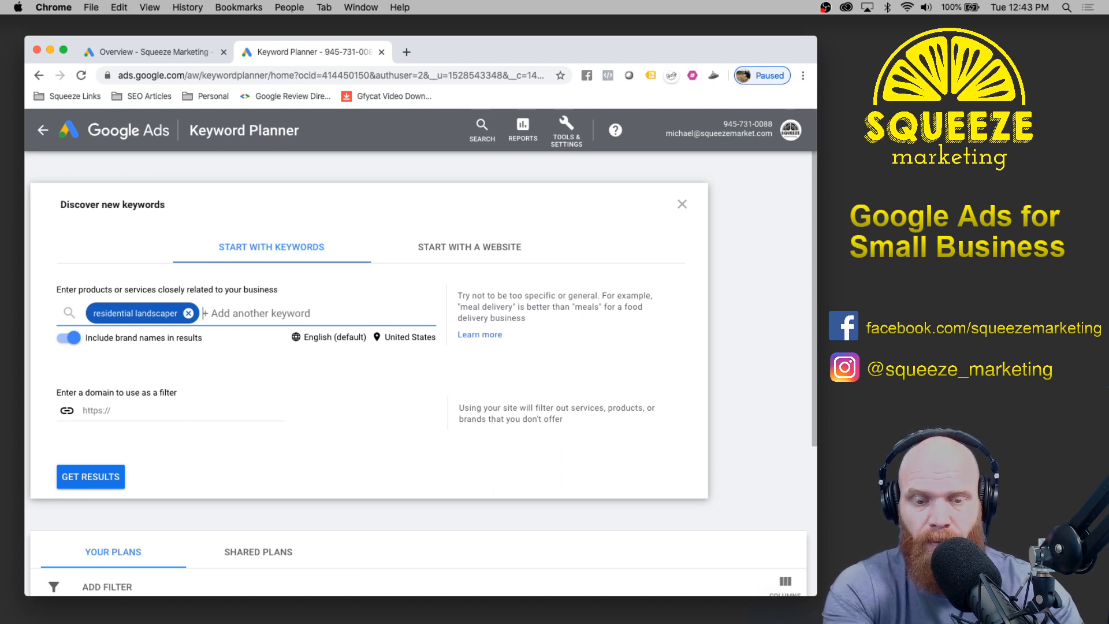
text(lawn mowing services)
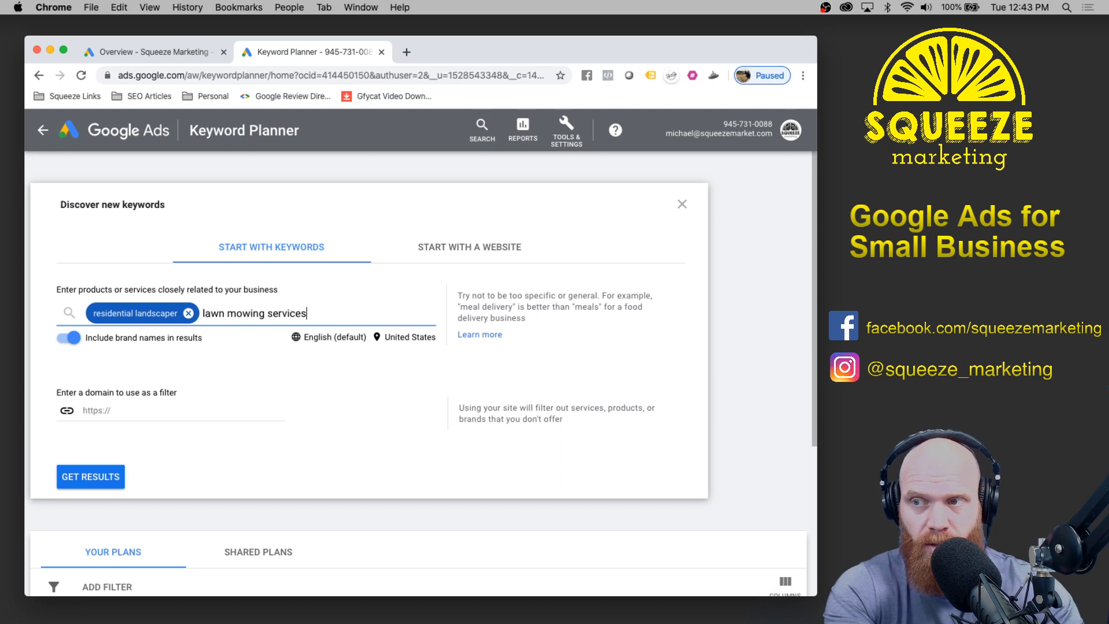
key(Return)
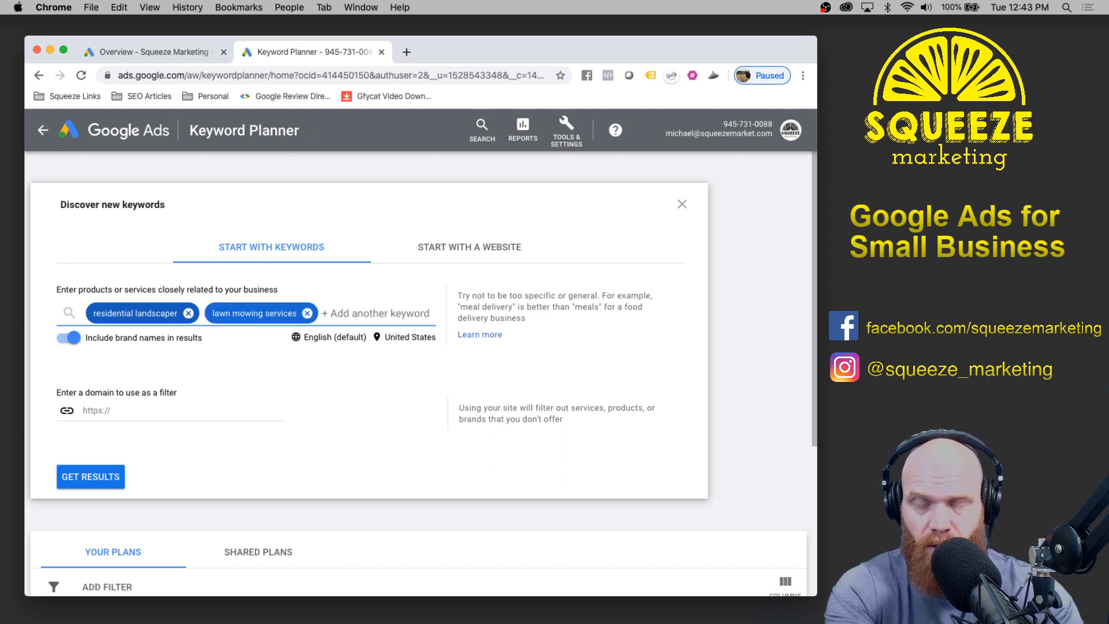
- Add "home landscaper" and "local lawn company" to the seed keywords and get the keyword ideas
text(home landsc)
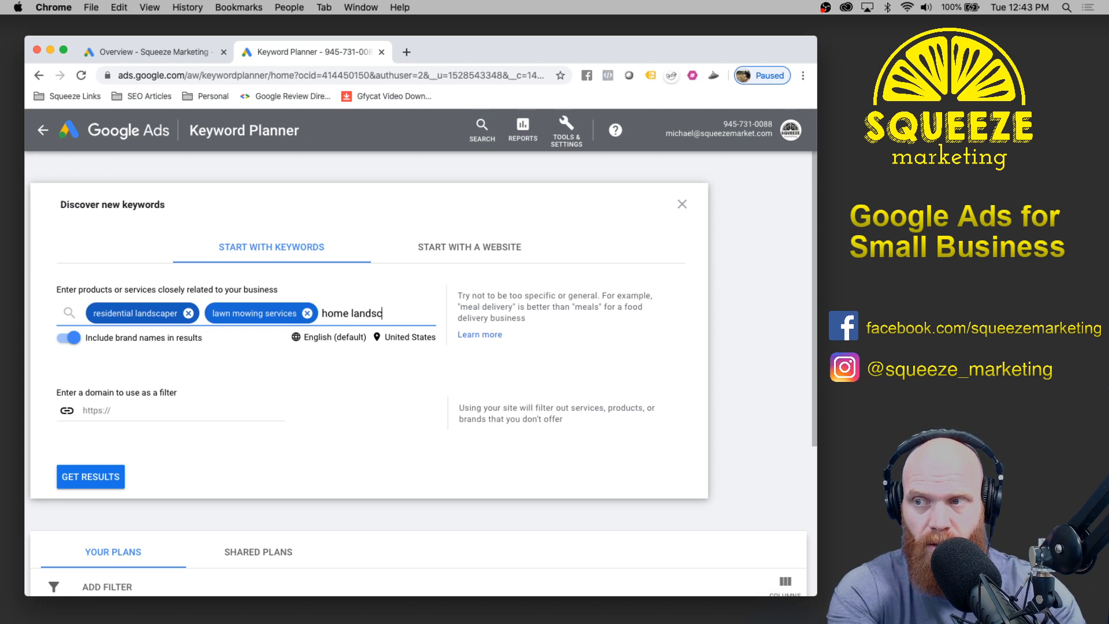
text(aper)
key(Return)
text(local)
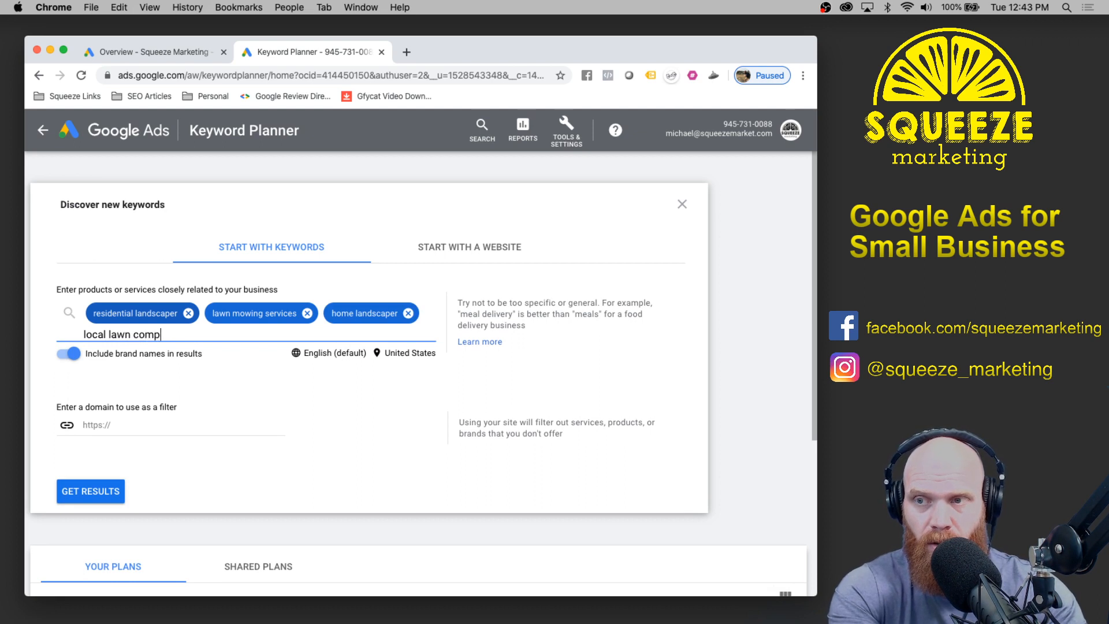
key(Return)
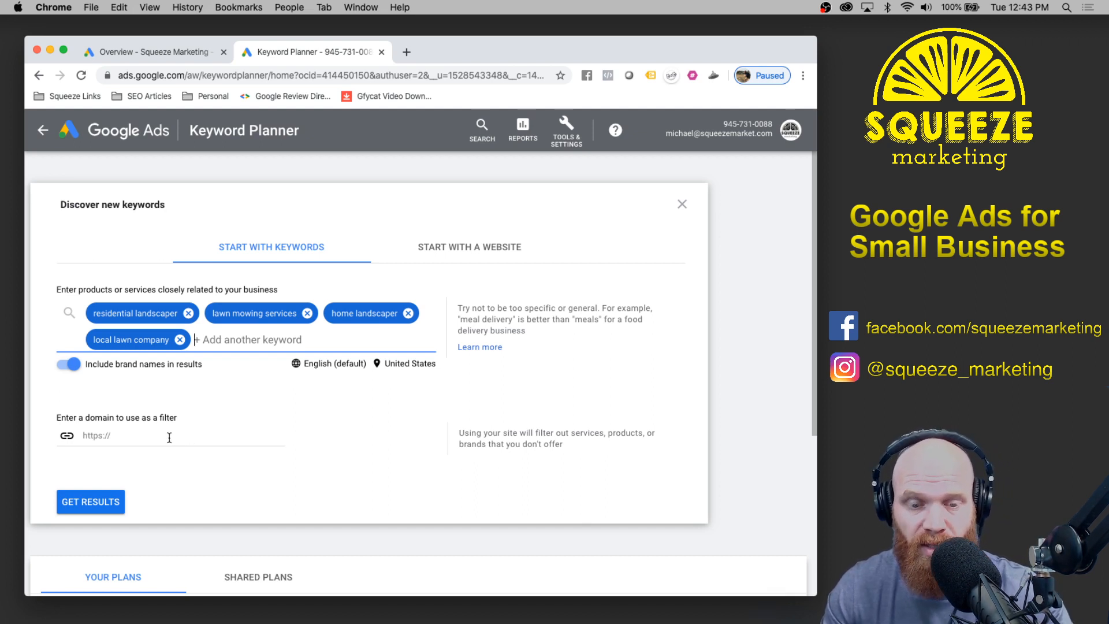
click(109, 502)
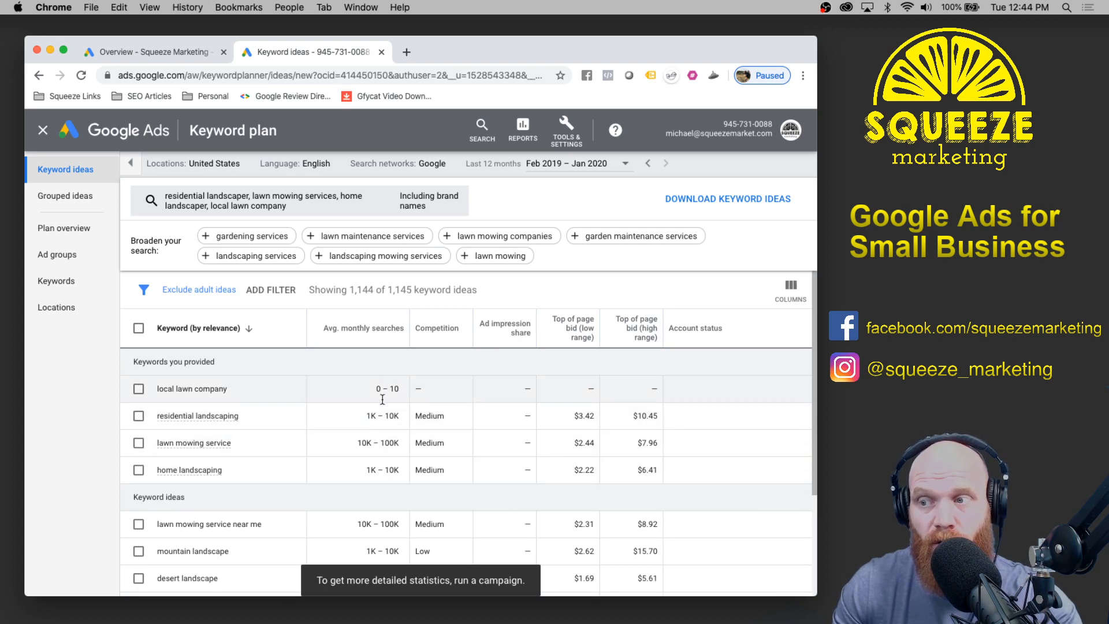
- Edit the keyword plan's locations, clearing the United States target and the mistakenly added Charlotte NC region
scroll(383, 393, down, 2)
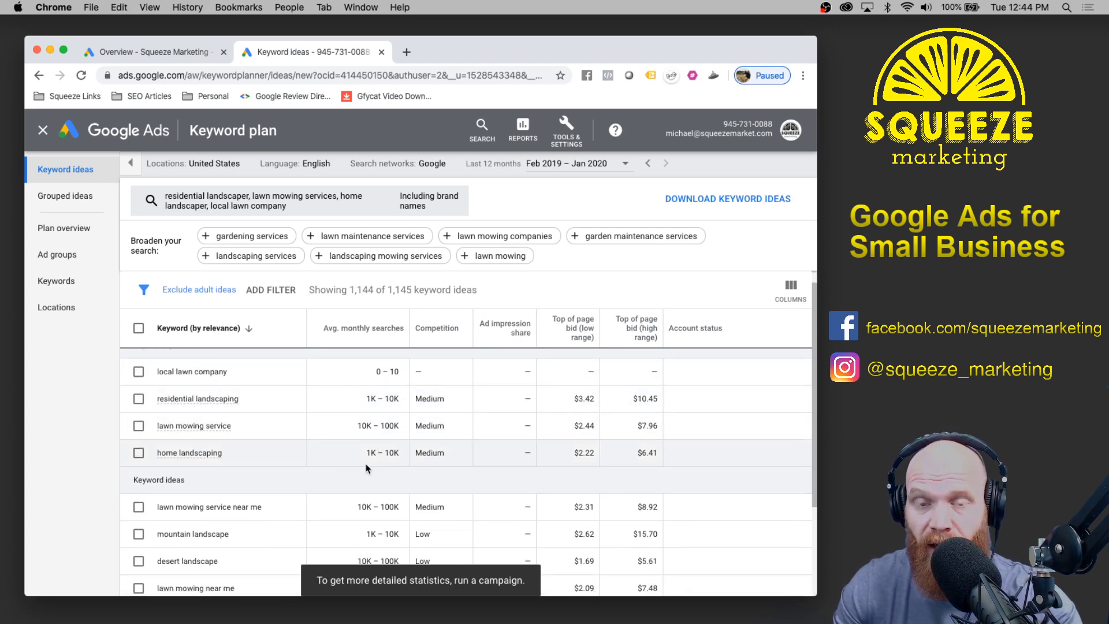
scroll(372, 407, up, 2)
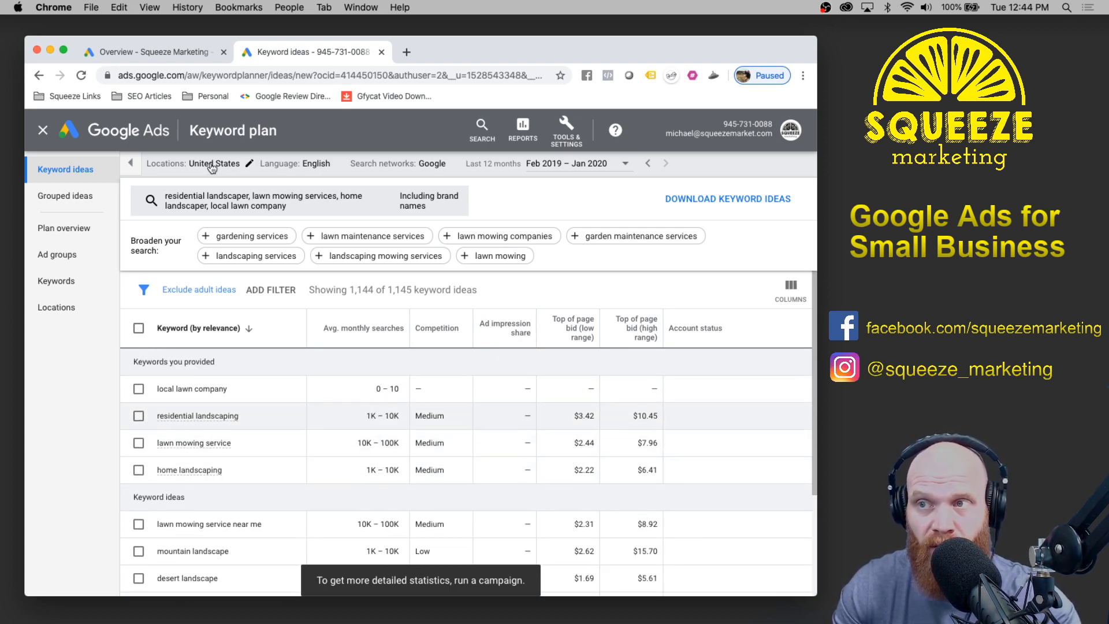
click(249, 167)
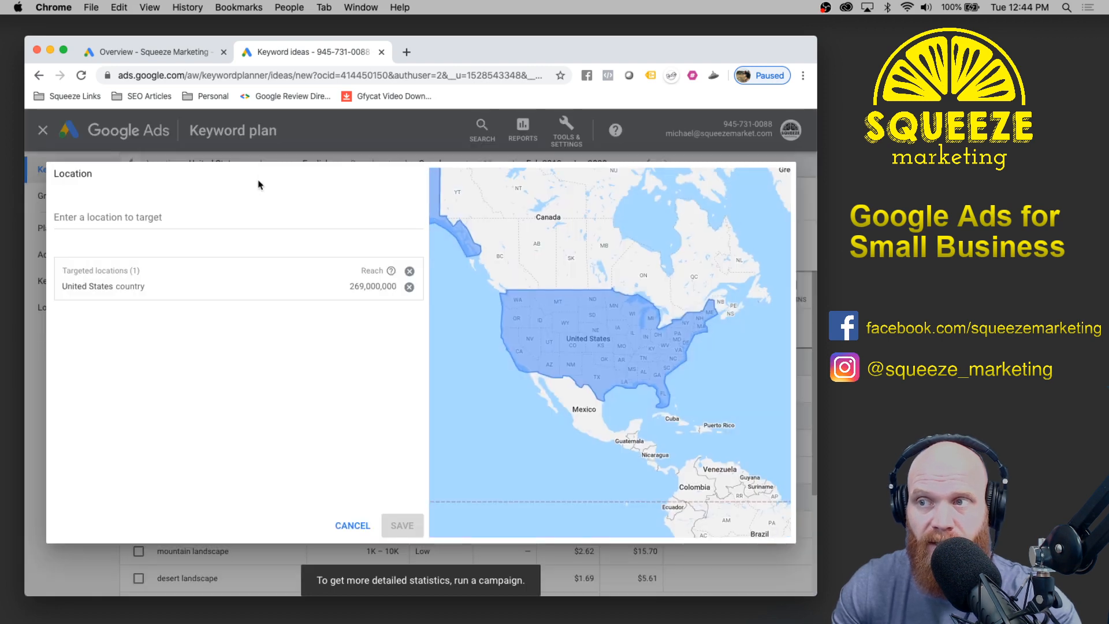
click(194, 210)
text(char)
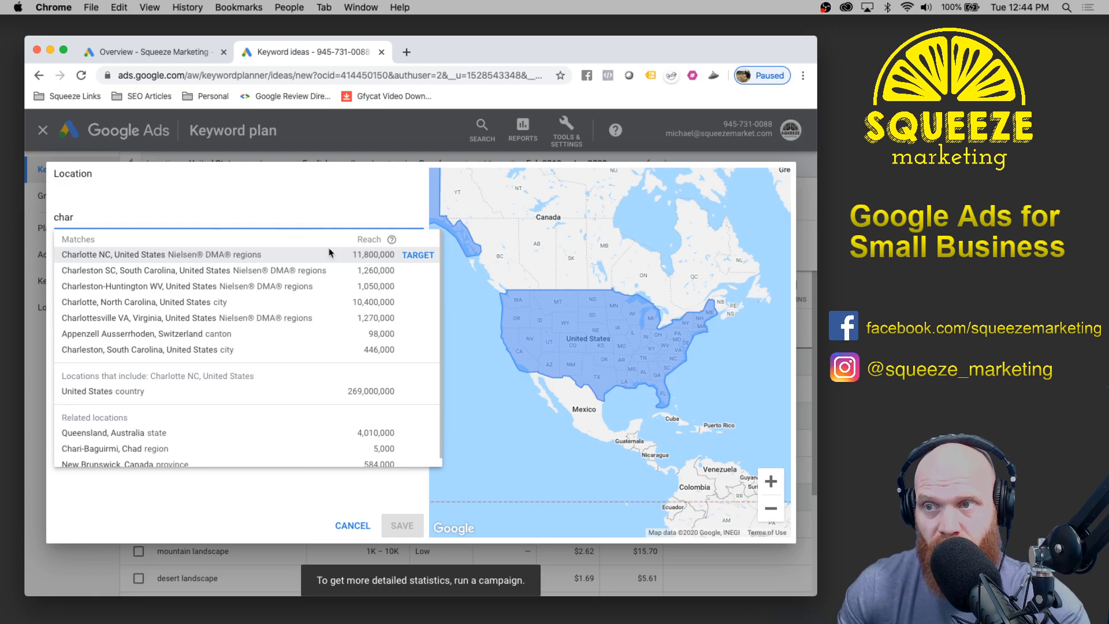
click(417, 255)
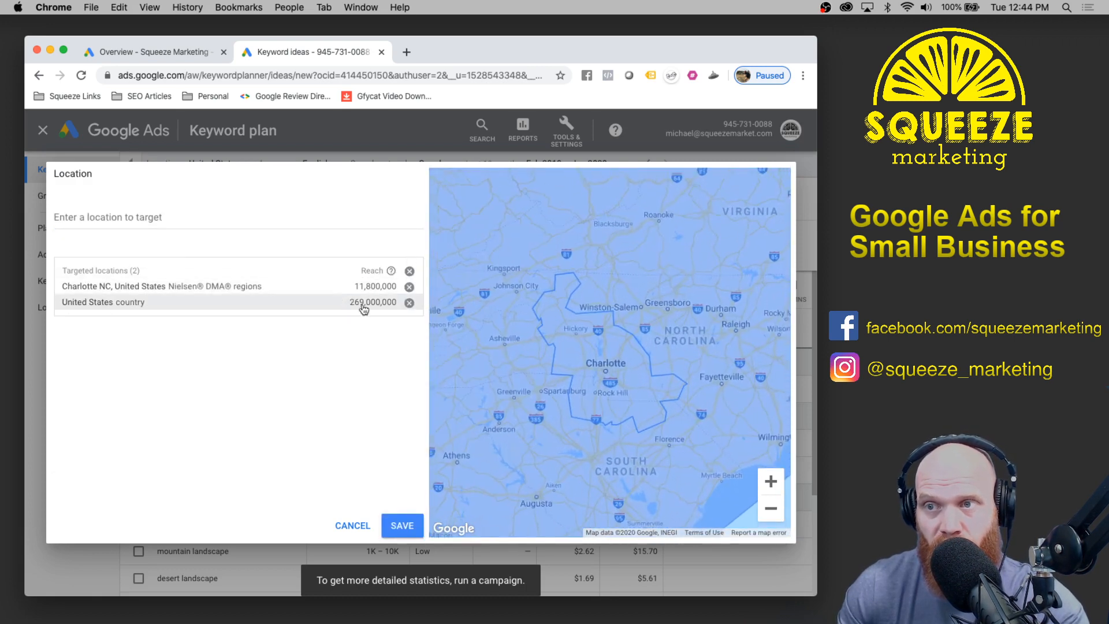
click(409, 303)
click(409, 287)
- Search for "charleston" and target the Charleston SC, South Carolina Nielsen DMA region
click(156, 214)
text(cha)
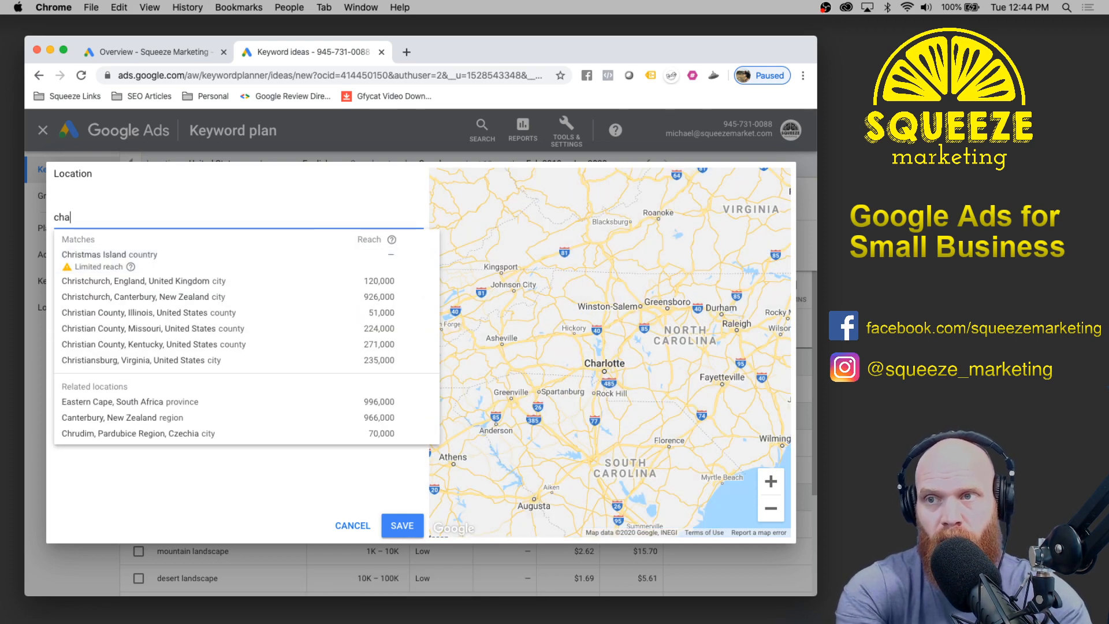
text(rleston)
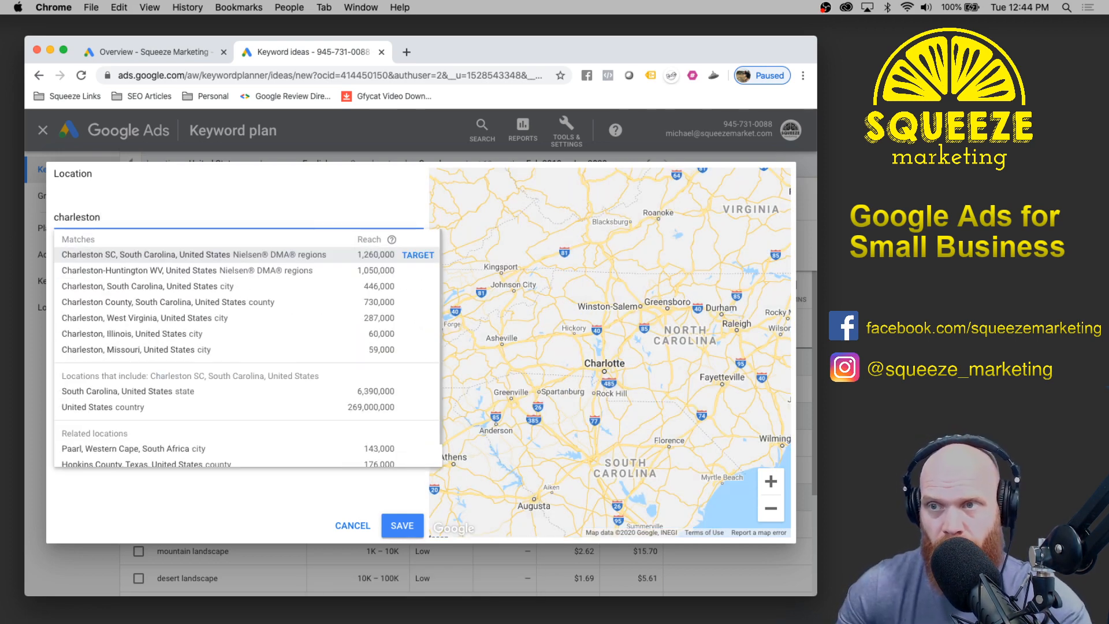
click(417, 254)
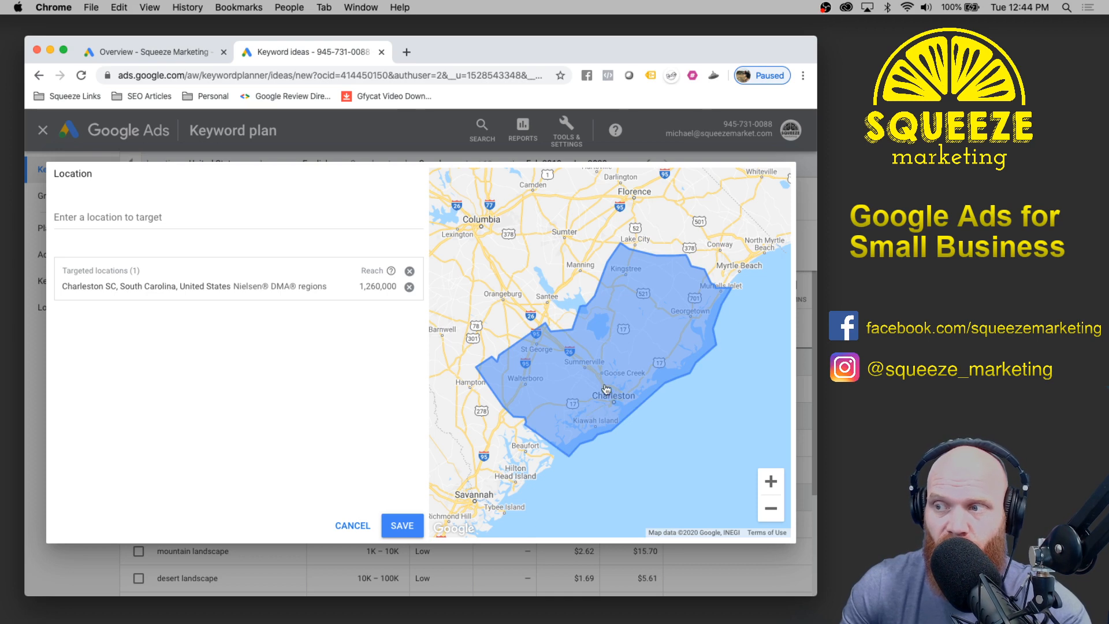
- Replace the Charleston SC region with the city of Charleston, South Carolina as the targeted location
click(409, 287)
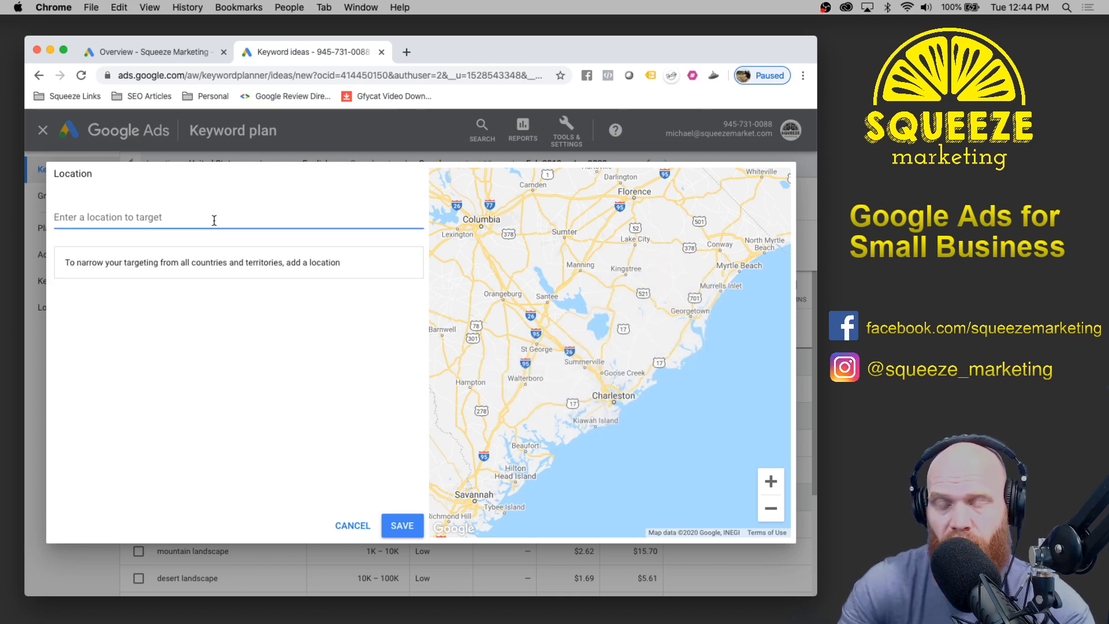
text(charles)
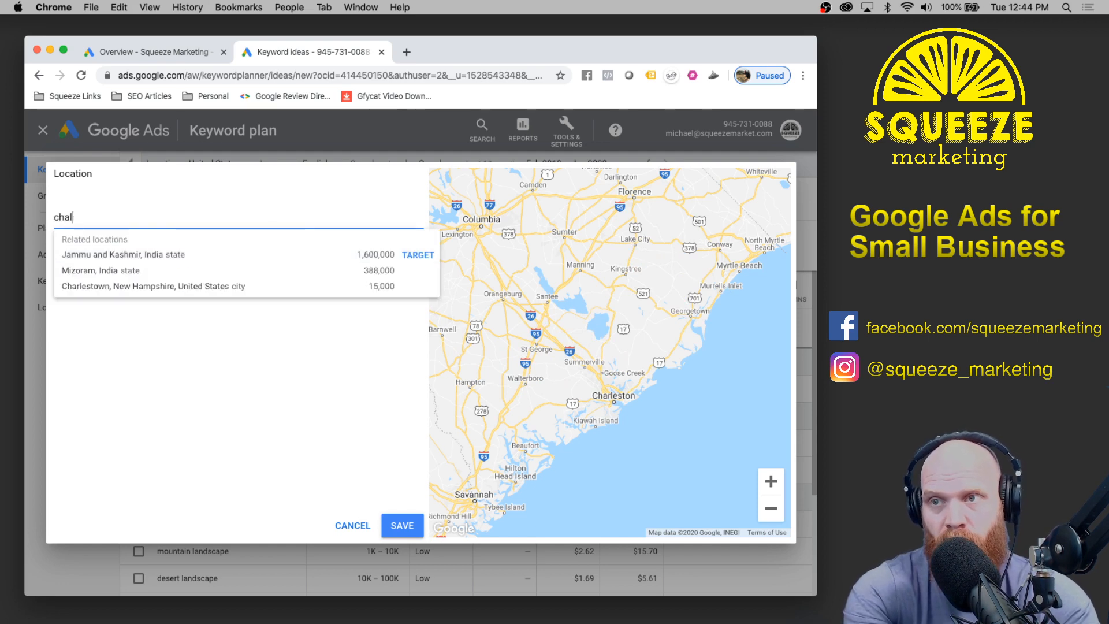
text(ton)
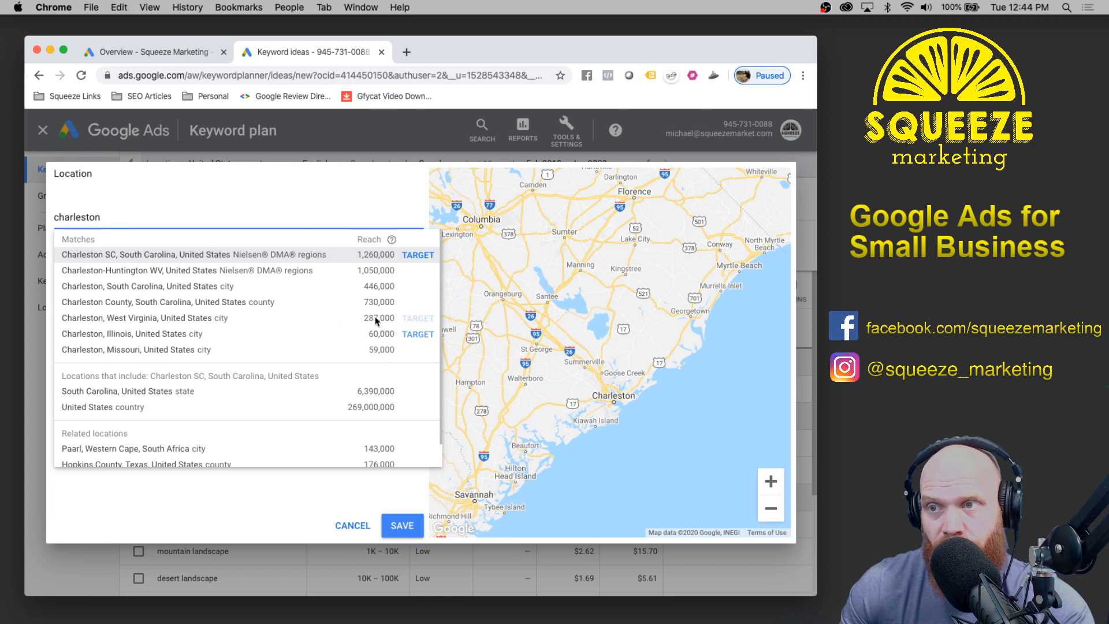
click(418, 286)
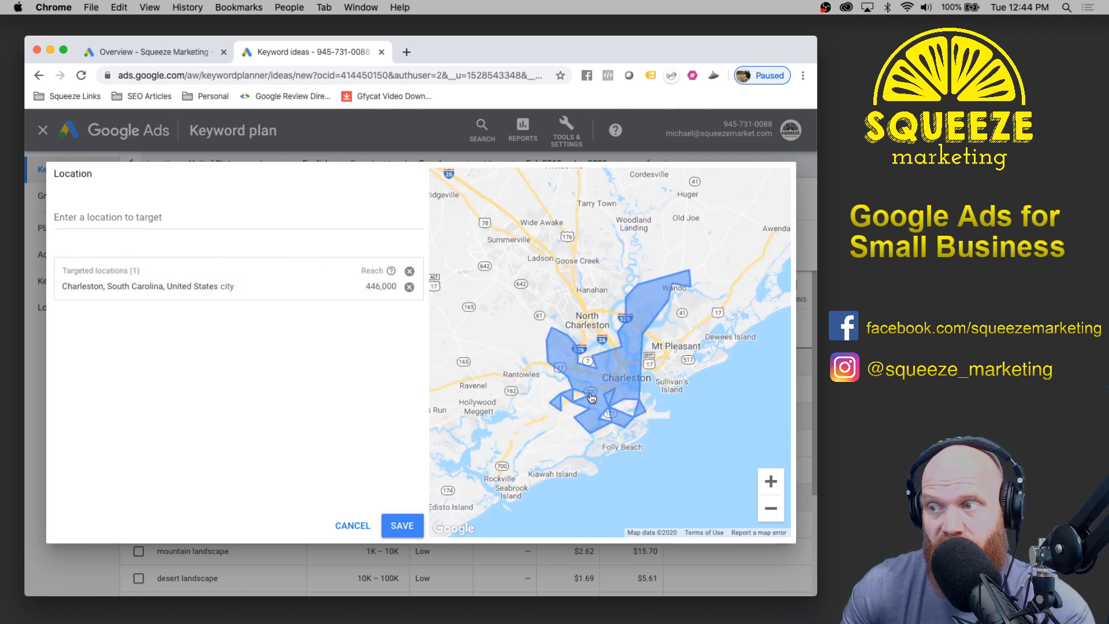
- Replace the targeted Charleston city with the Charleston SC, South Carolina Nielsen DMA region and save the location
click(409, 287)
click(228, 219)
text(chri)
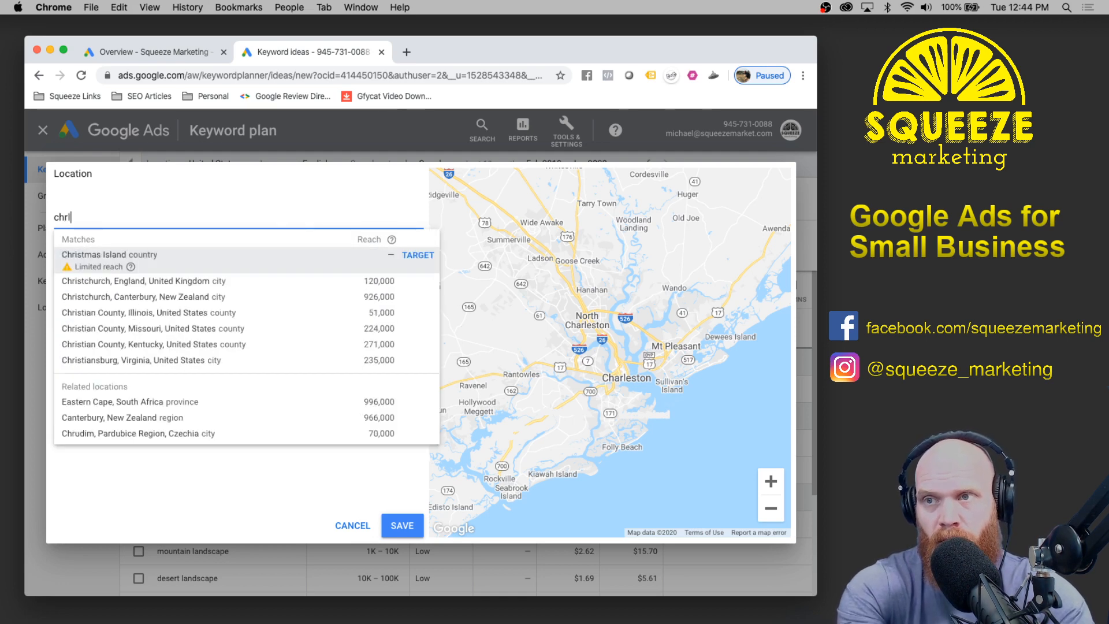
key(BackSpace)
text(a)
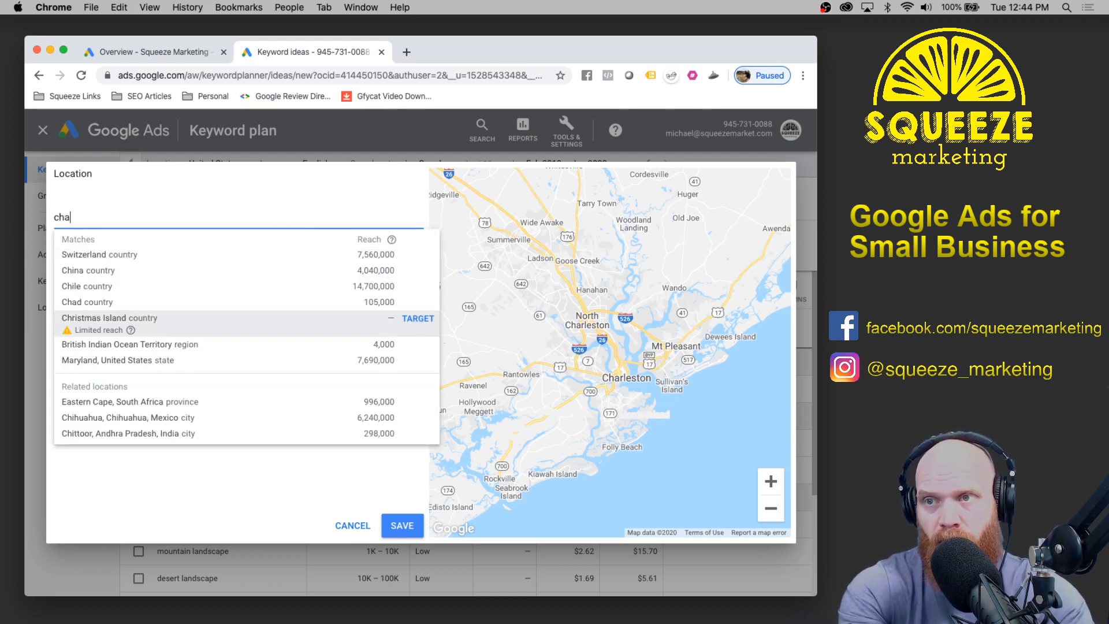
text(rles)
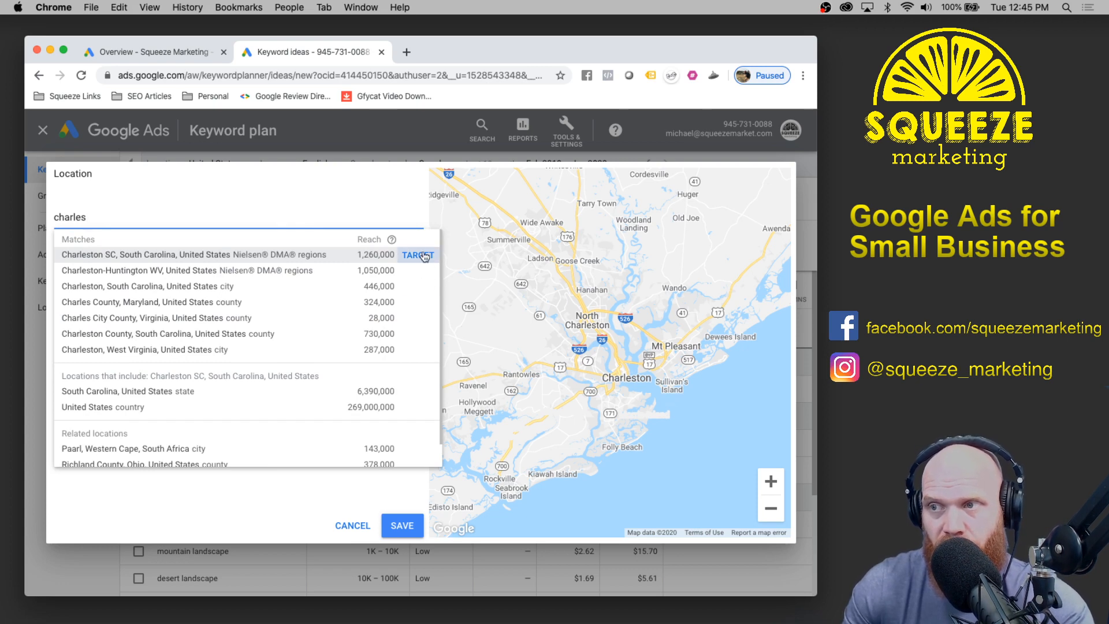
click(424, 256)
click(407, 525)
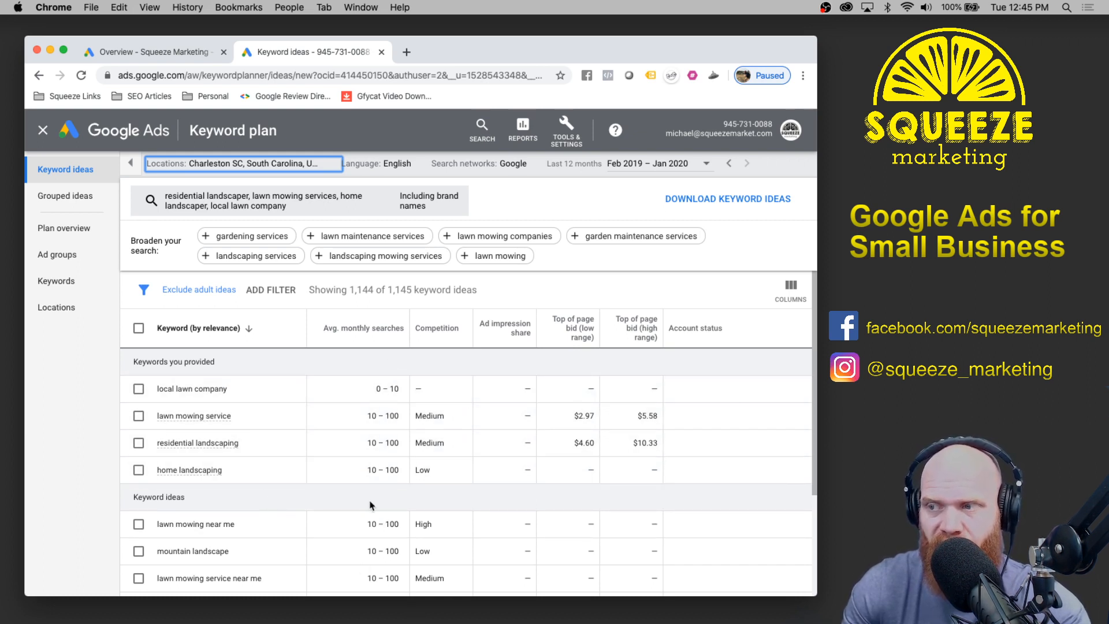
scroll(572, 522, down, 3)
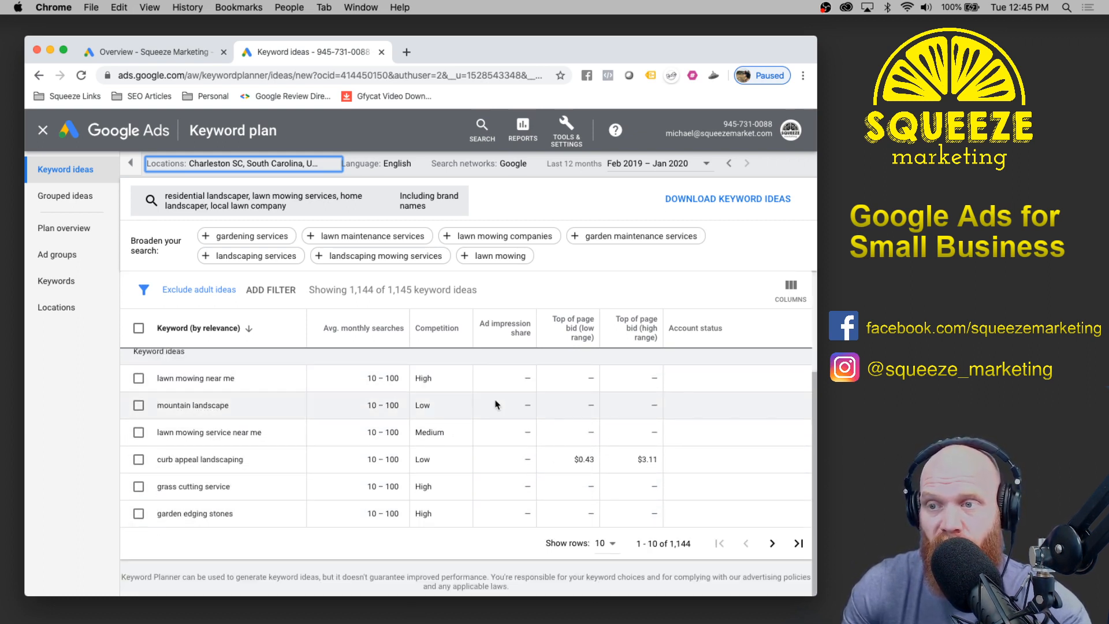
scroll(577, 520, up, 3)
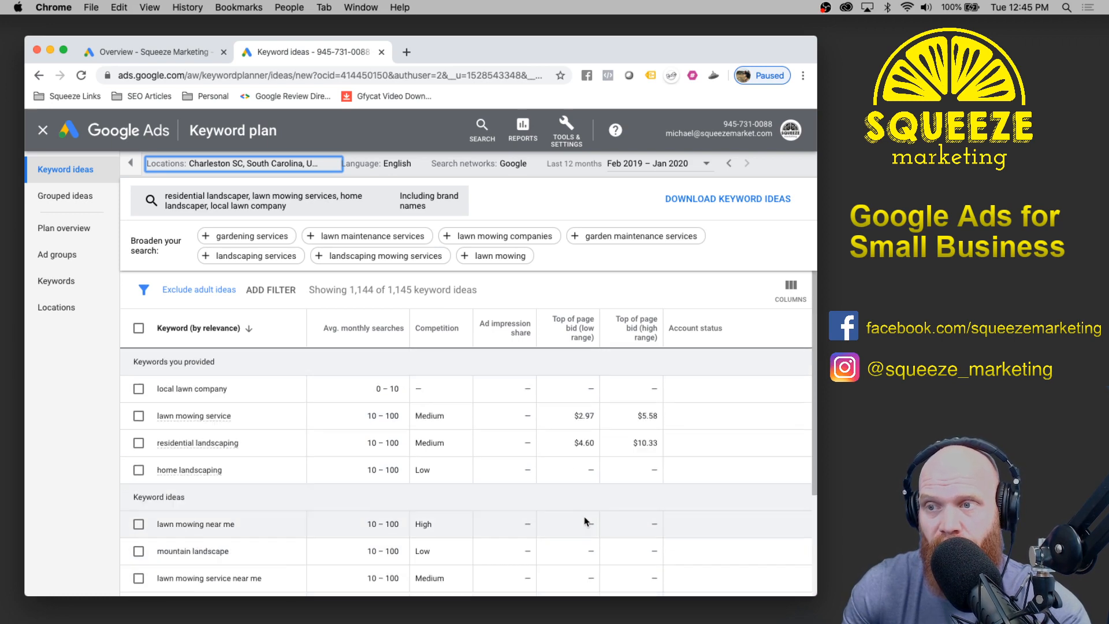
click(139, 328)
scroll(381, 399, down, 3)
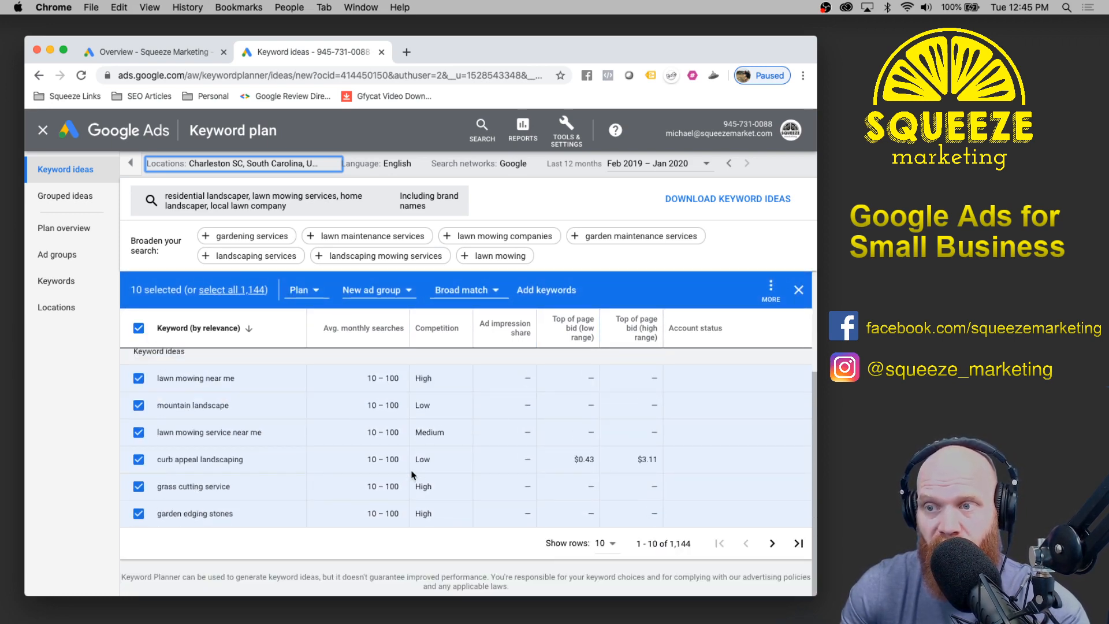
scroll(413, 474, up, 3)
scroll(317, 410, down, 1)
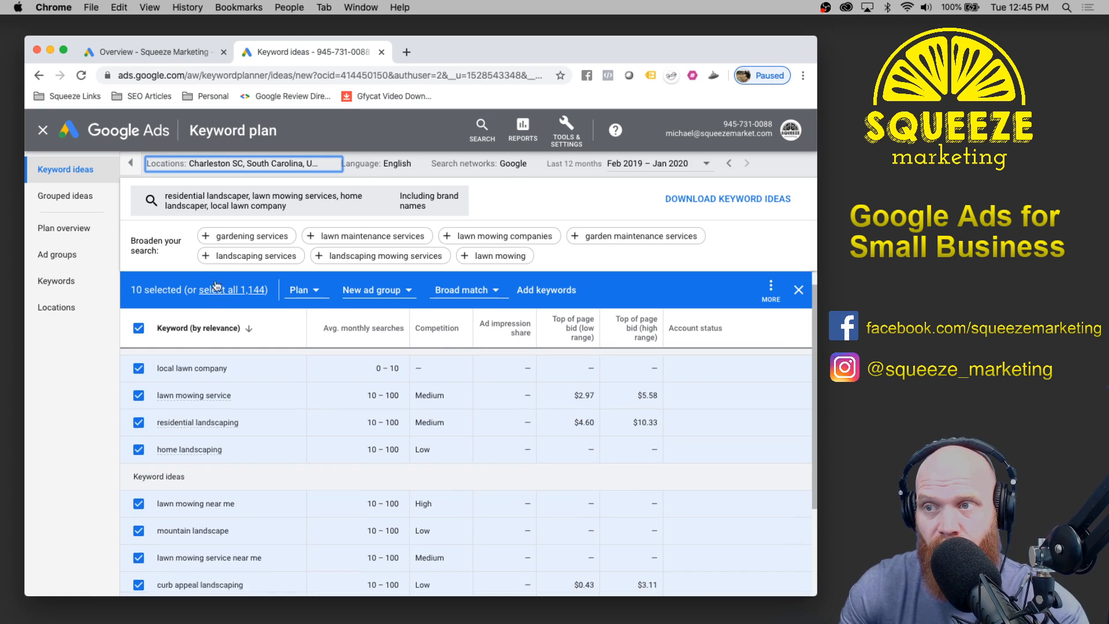
click(798, 289)
- Set the keyword ideas list to show 50 rows per page
scroll(589, 439, down, 3)
click(603, 543)
click(612, 470)
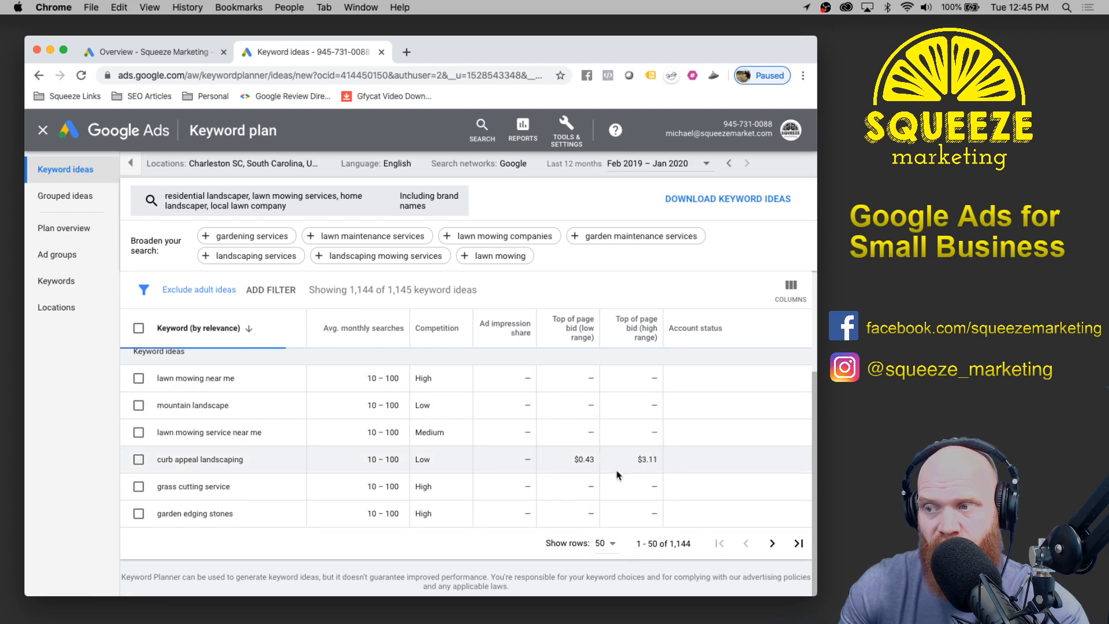
- Look through the 50 listed keyword ideas, checking their relevance, monthly searches, competition and top-of-page bids
scroll(342, 371, down, 5)
scroll(341, 371, down, 10)
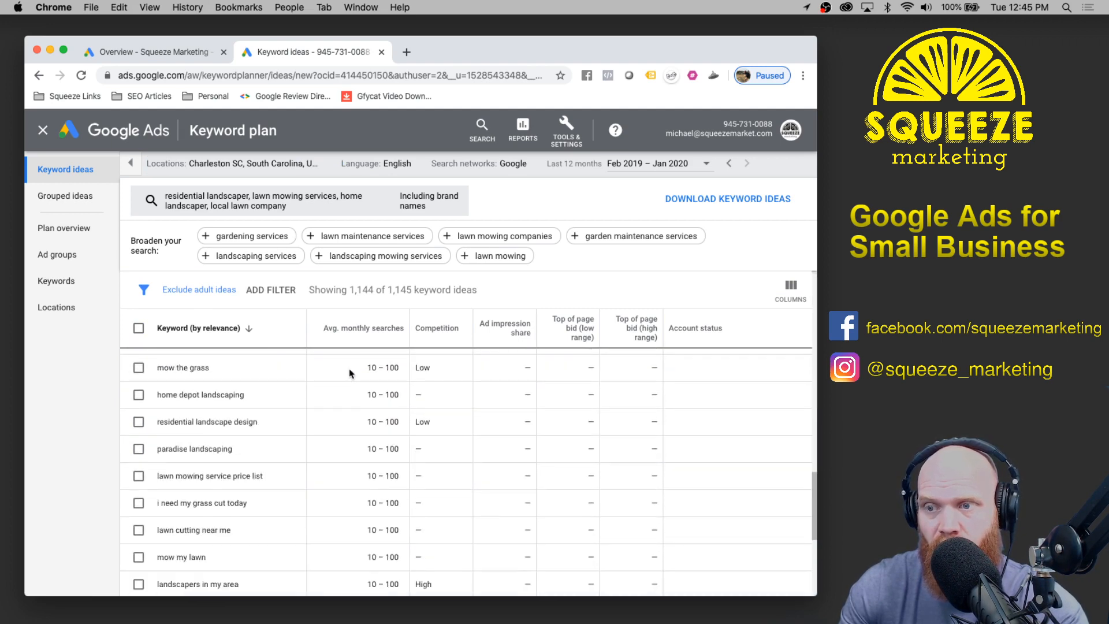
scroll(349, 376, up, 1)
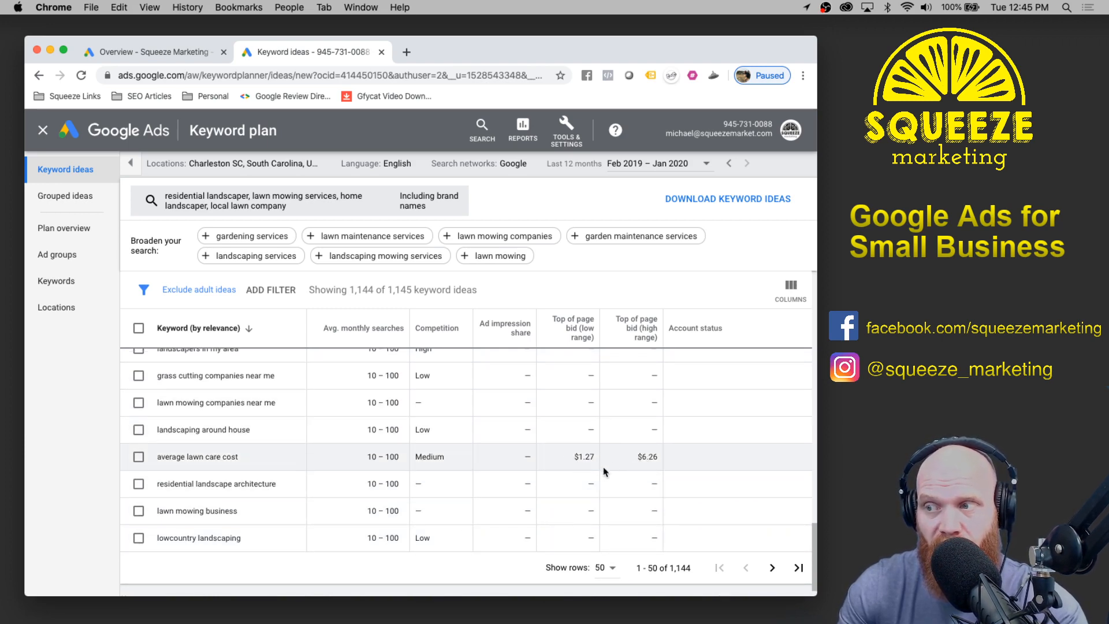
scroll(609, 472, up, 10)
scroll(624, 479, up, 1)
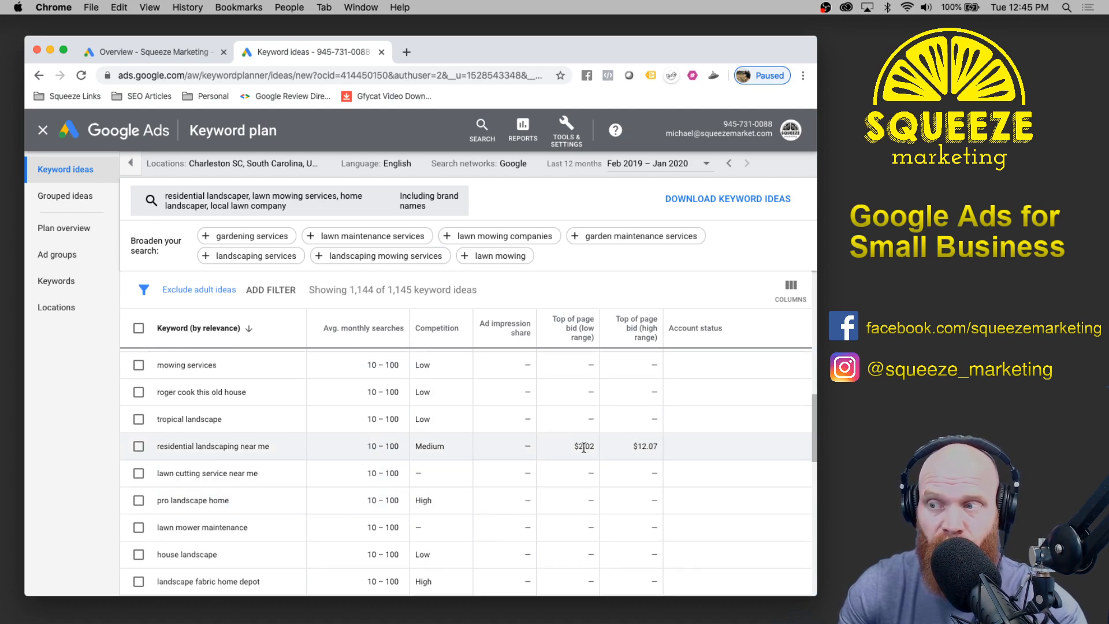
scroll(612, 449, up, 5)
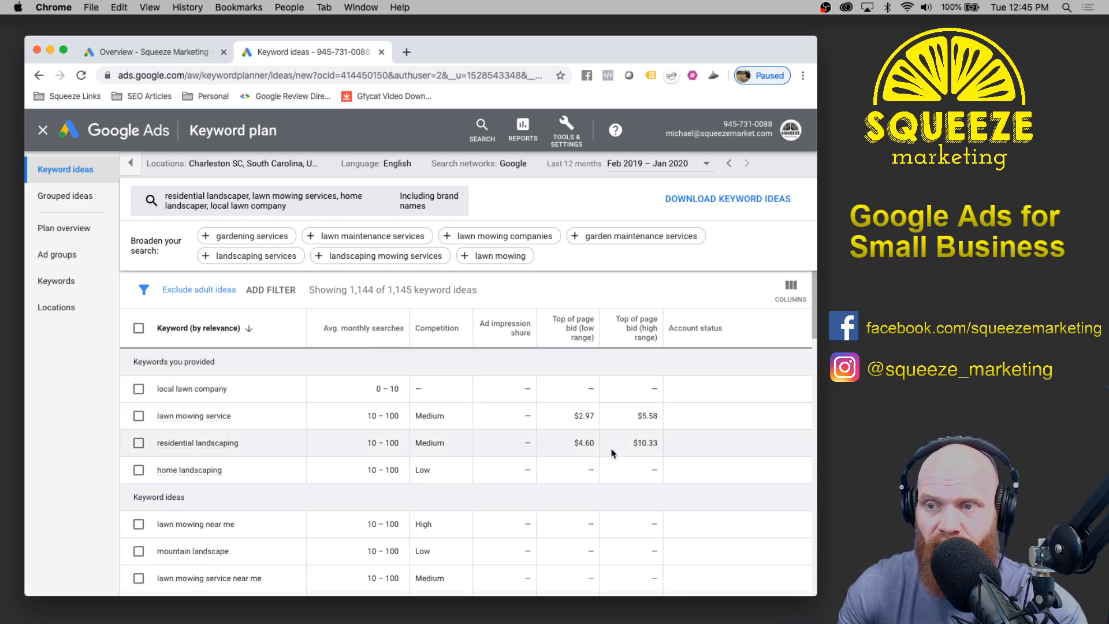
scroll(185, 405, down, 3)
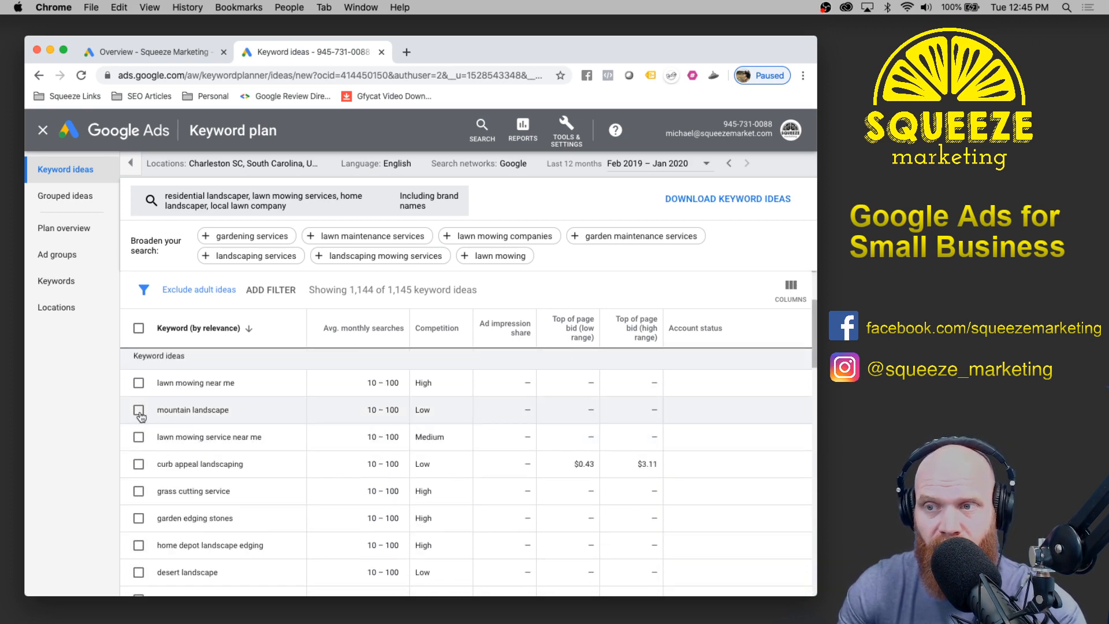
- Select all 50 listed keyword ideas, leaving out "mountain landscape" and "home depot landscape edging"
click(138, 328)
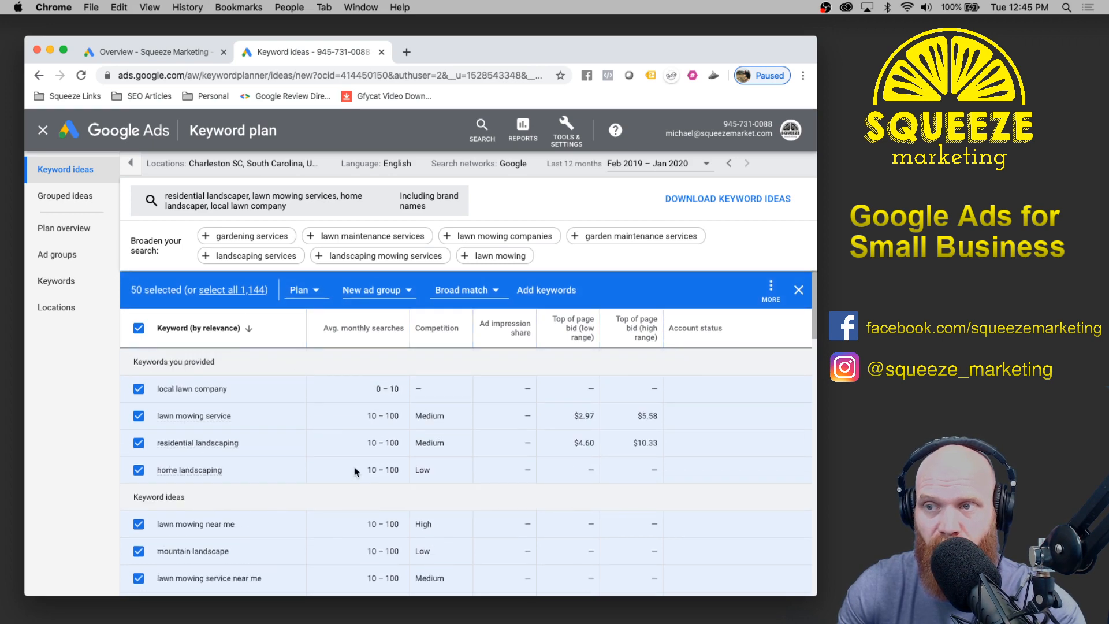
scroll(283, 461, down, 3)
click(139, 418)
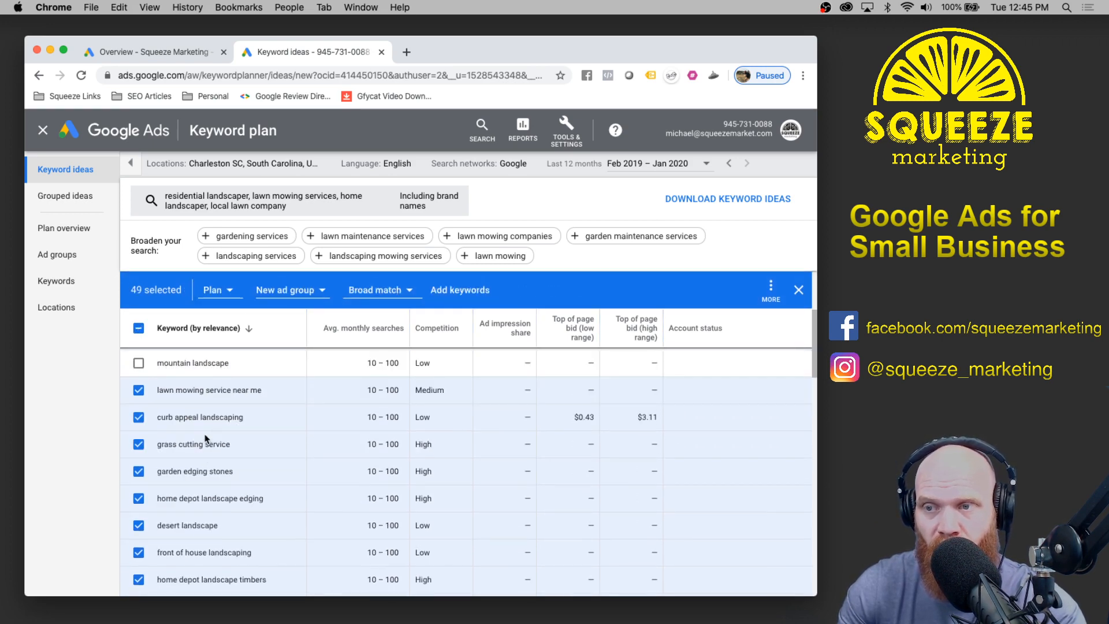
scroll(153, 431, down, 2)
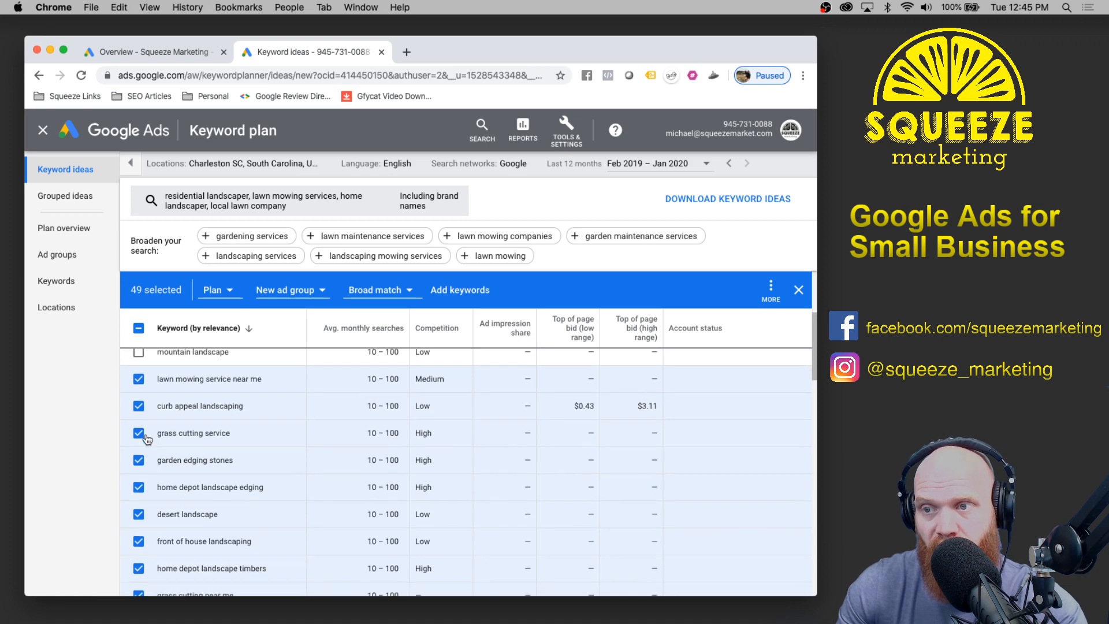
scroll(149, 440, down, 1)
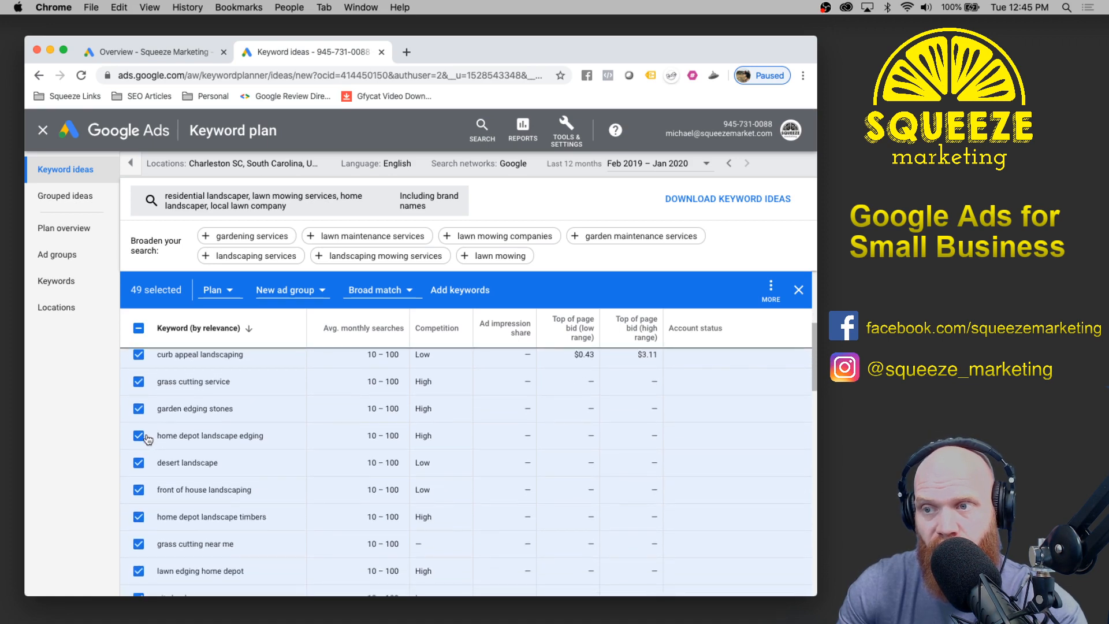
click(139, 437)
scroll(231, 428, down, 3)
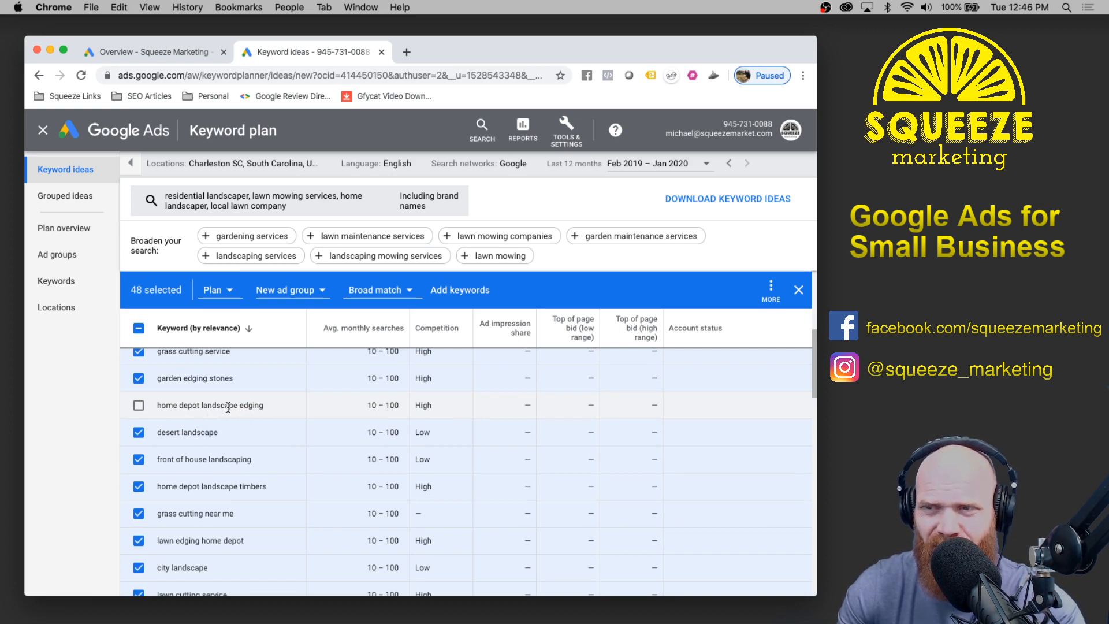
- Remove "desert landscape" and "home depot landscape timbers" from the keyword selection
scroll(312, 424, down, 2)
click(138, 406)
scroll(230, 406, down, 4)
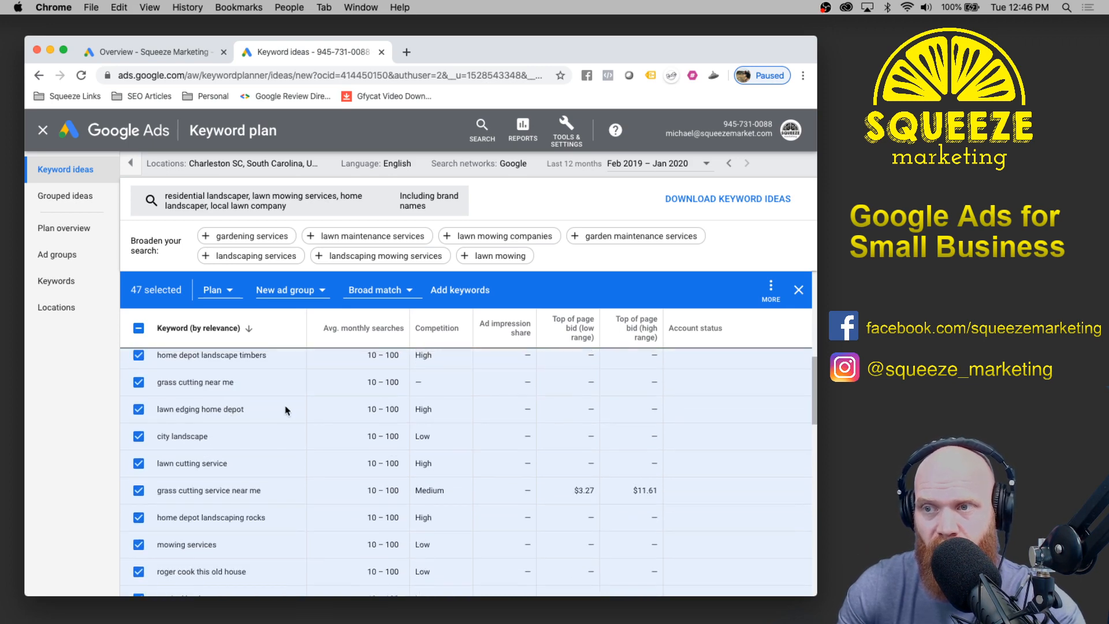
scroll(285, 410, up, 2)
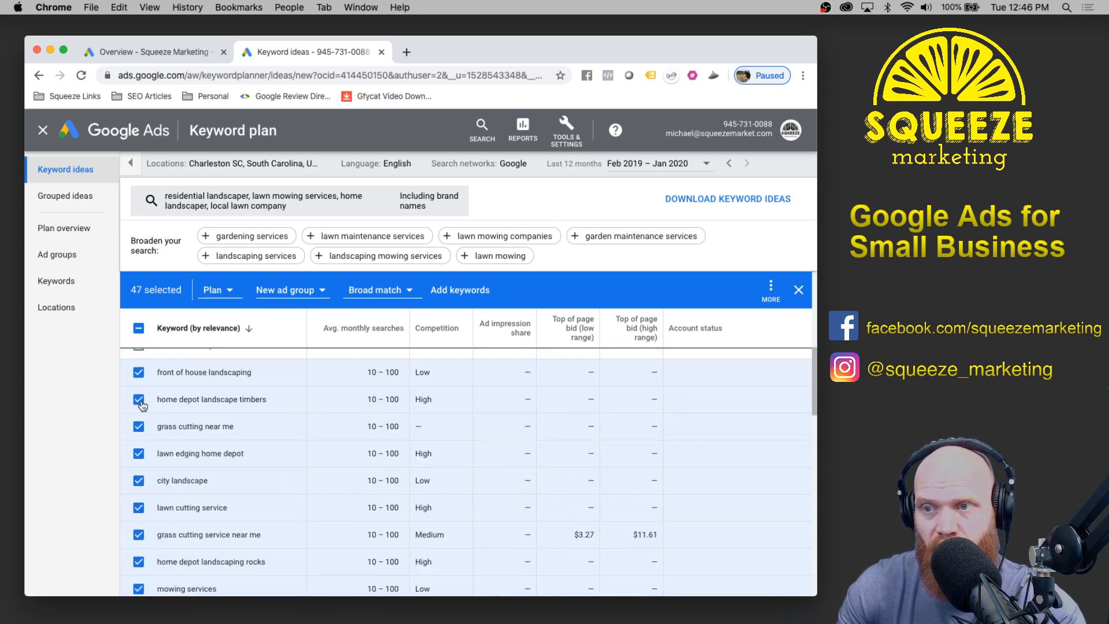
click(140, 401)
scroll(218, 420, down, 1)
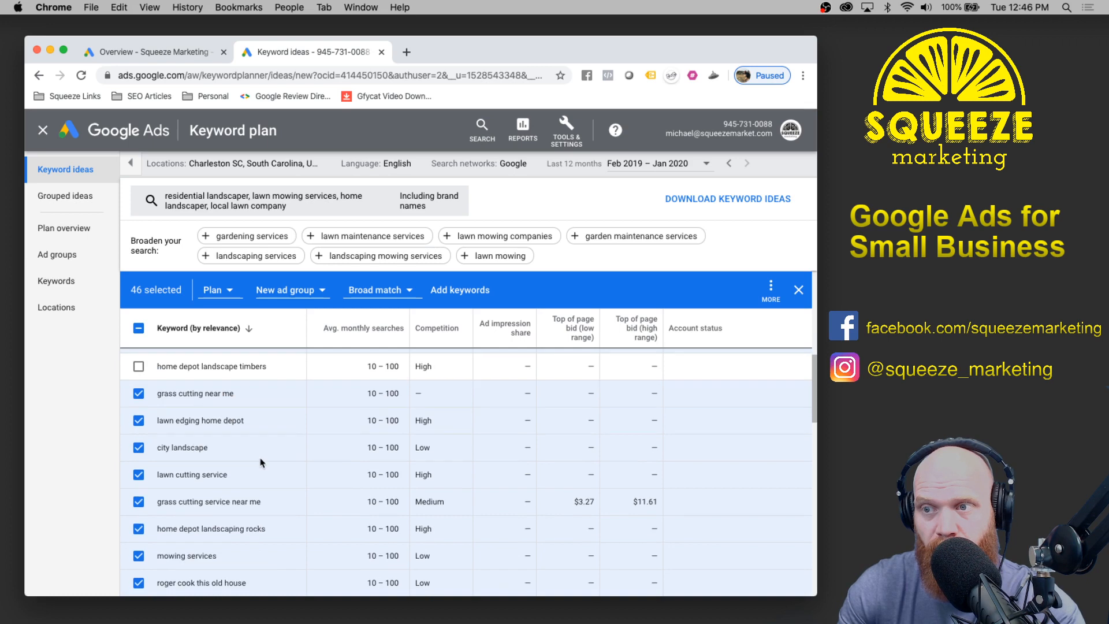
- Remove "city landscape" and "home depot landscaping rocks" from the keyword selection
scroll(260, 462, down, 3)
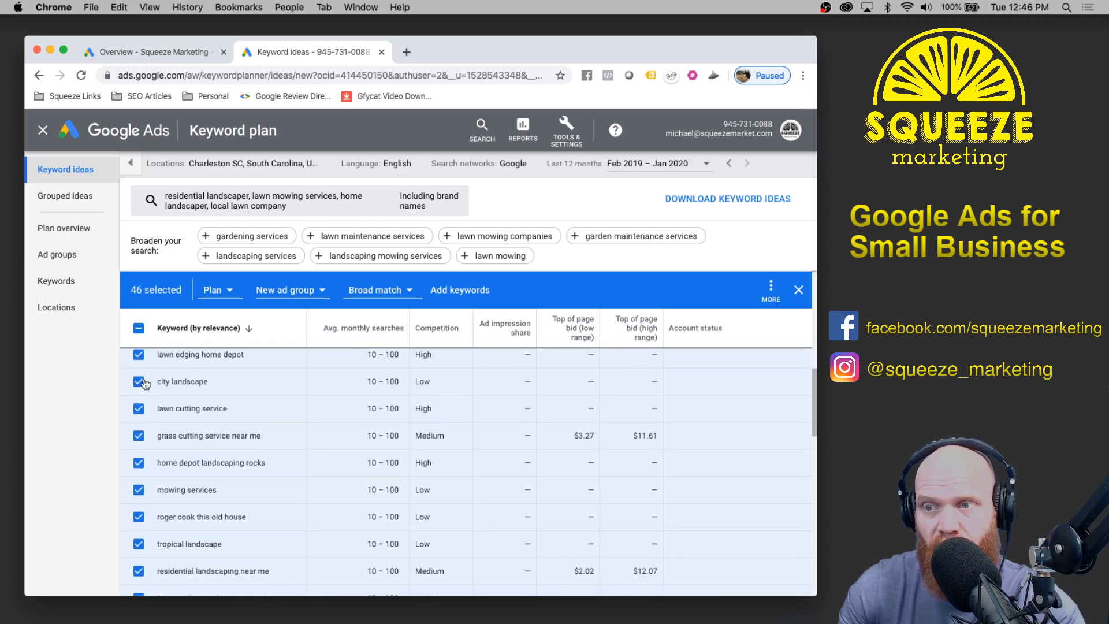
click(140, 382)
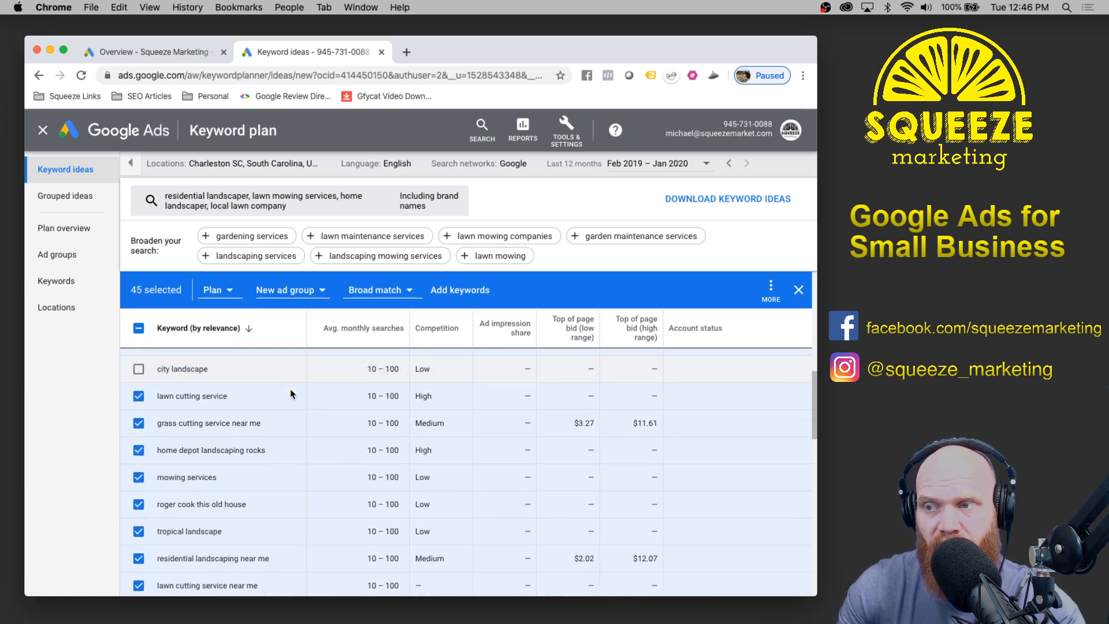
scroll(286, 394, down, 2)
scroll(283, 395, down, 1)
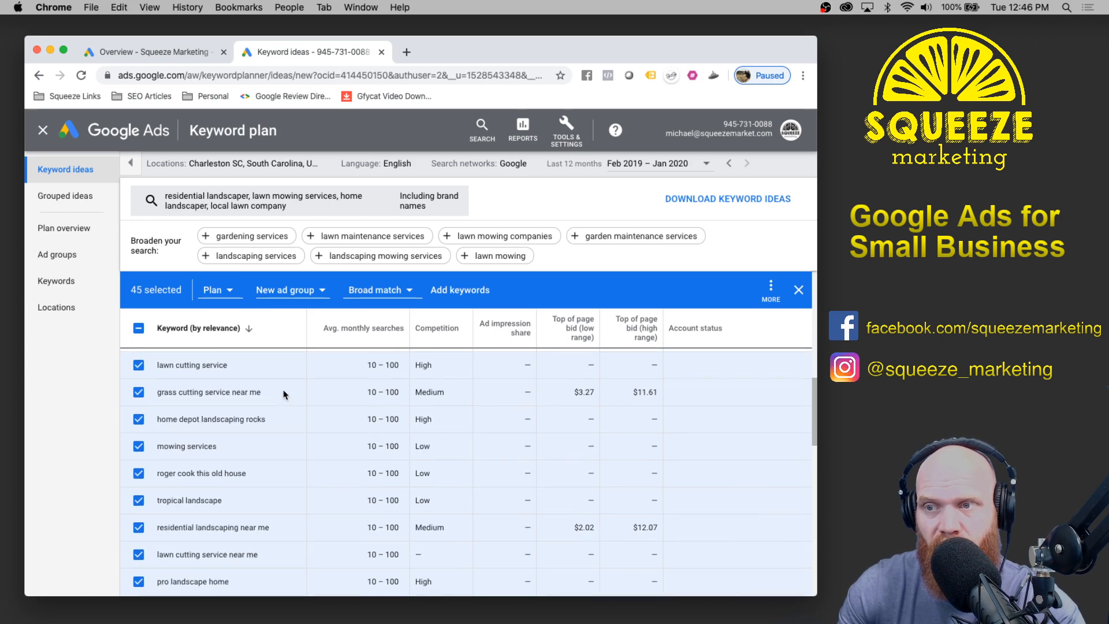
click(138, 399)
scroll(278, 418, down, 2)
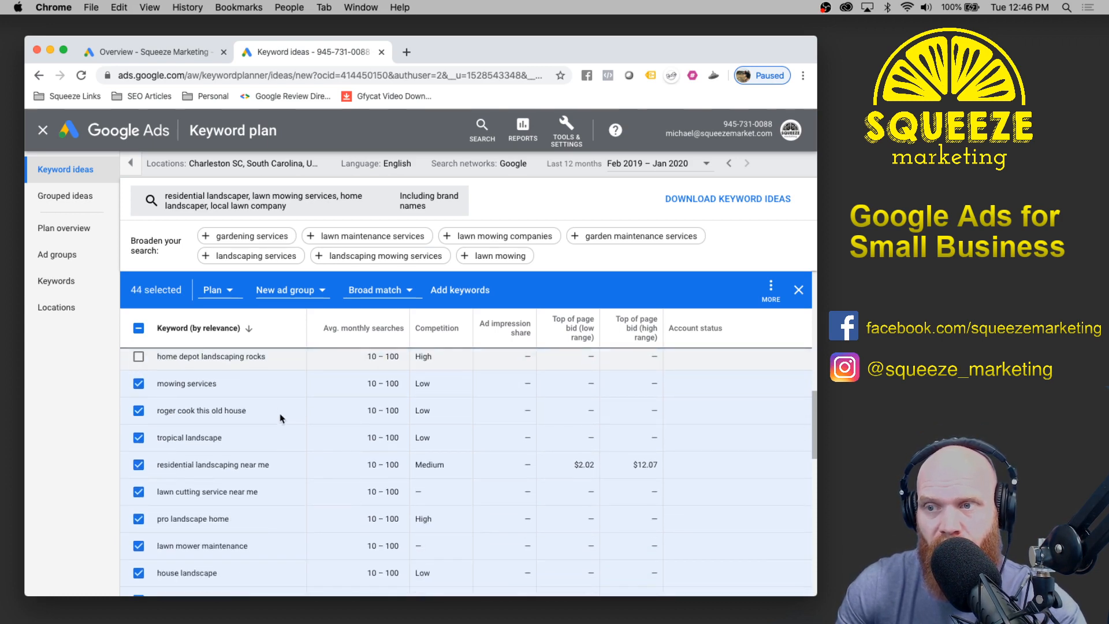
- Deselect "roger cook this old house", "tropical landscape", "island landscape" and one more unsuitable keyword idea listed just above "island landscape"
click(141, 411)
scroll(267, 414, down, 2)
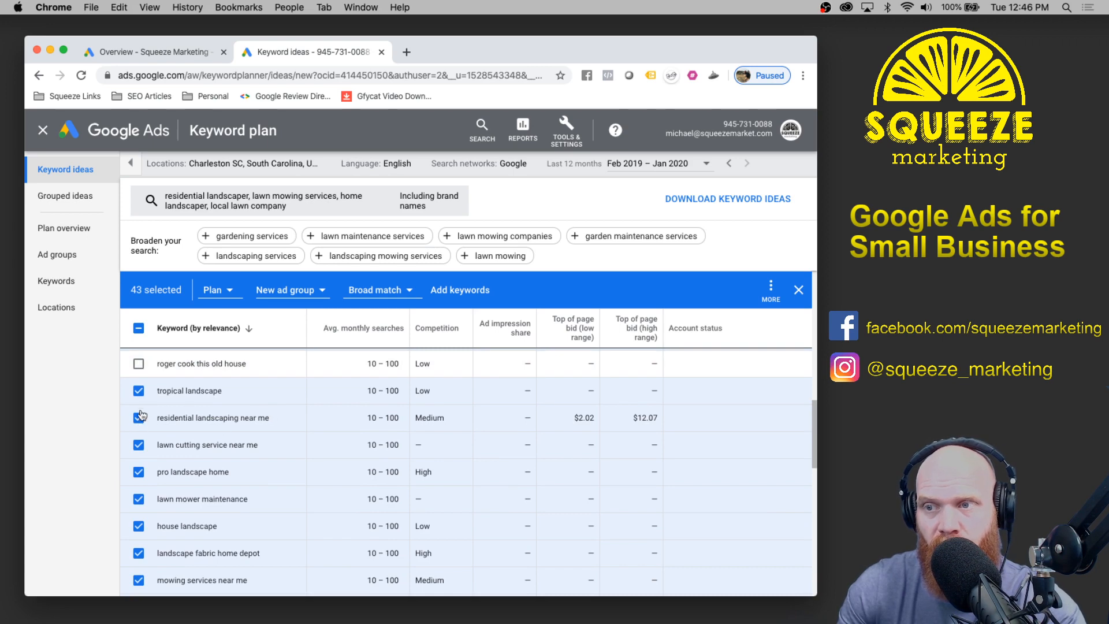
scroll(164, 433, down, 1)
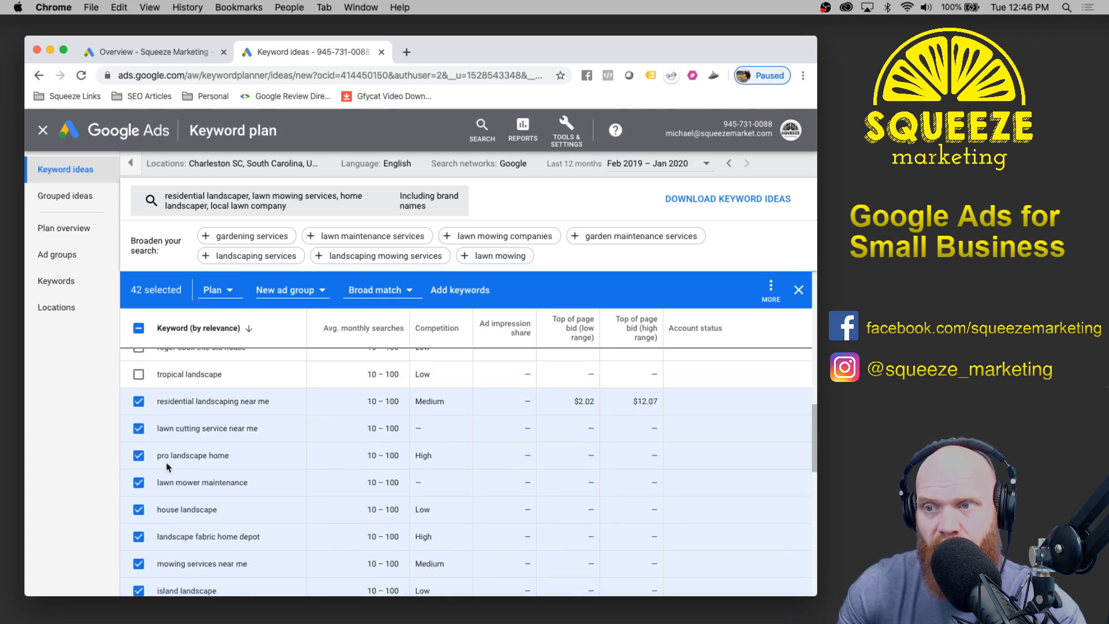
scroll(151, 463, down, 3)
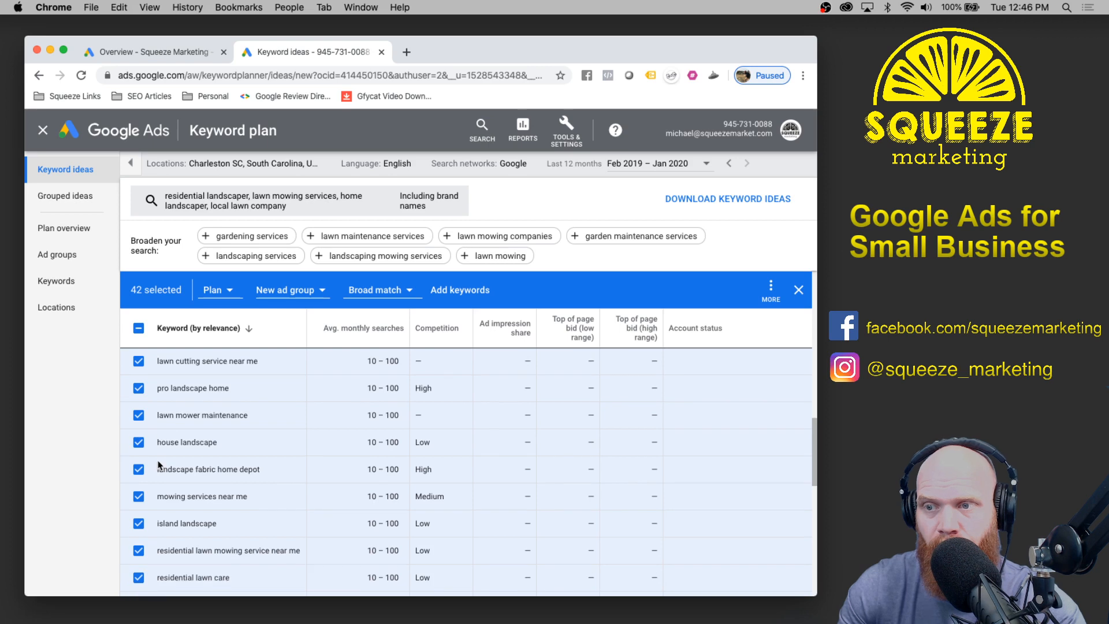
click(139, 507)
scroll(277, 488, down, 1)
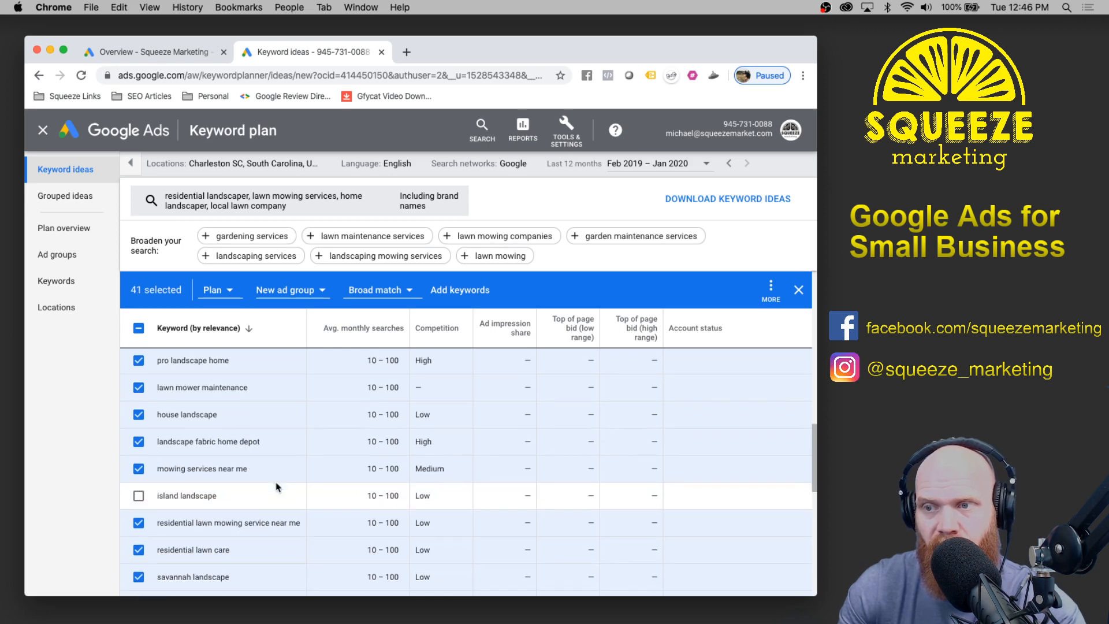
click(146, 422)
scroll(258, 413, down, 3)
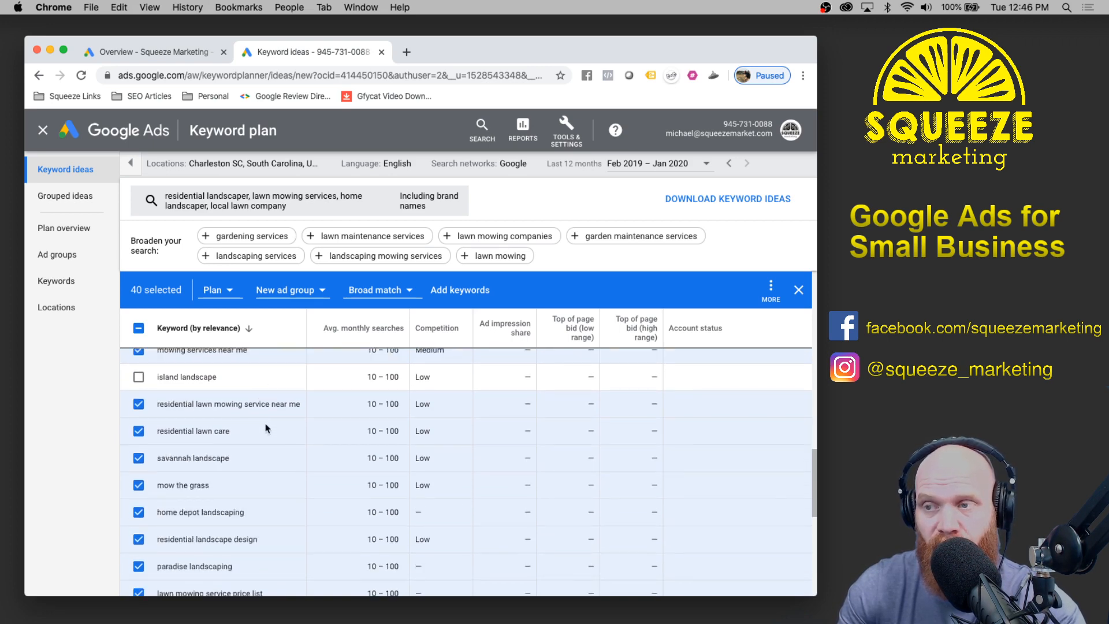
- Deselect the keyword ideas "savannah landscape", "home depot landscaping" and "paradise landscaping"
click(281, 458)
scroll(282, 458, down, 1)
scroll(282, 458, down, 1)
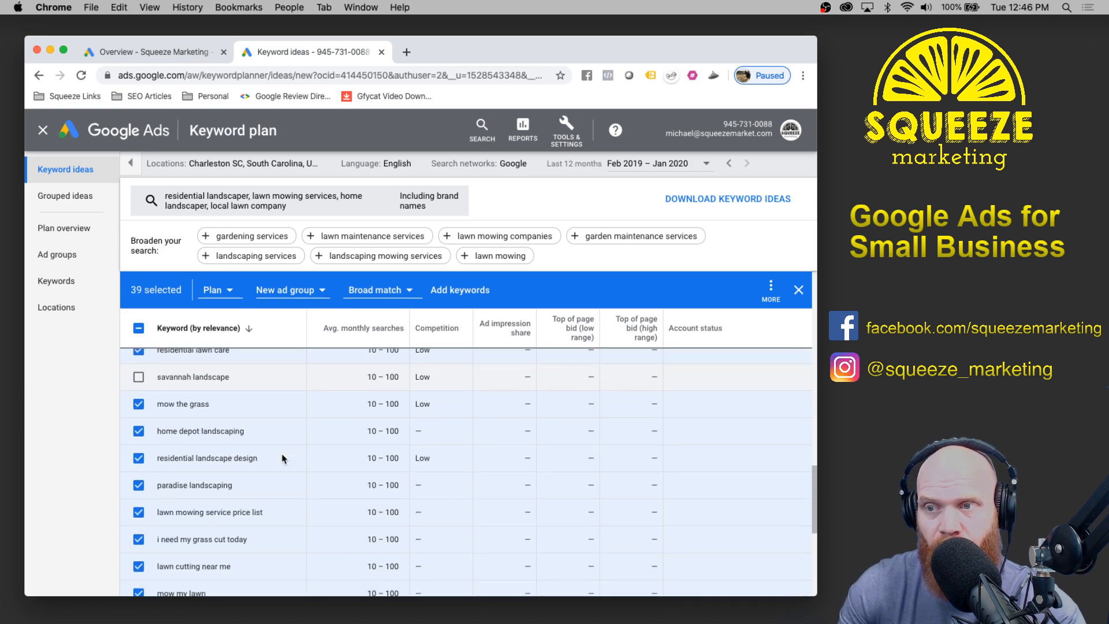
scroll(139, 436, down, 1)
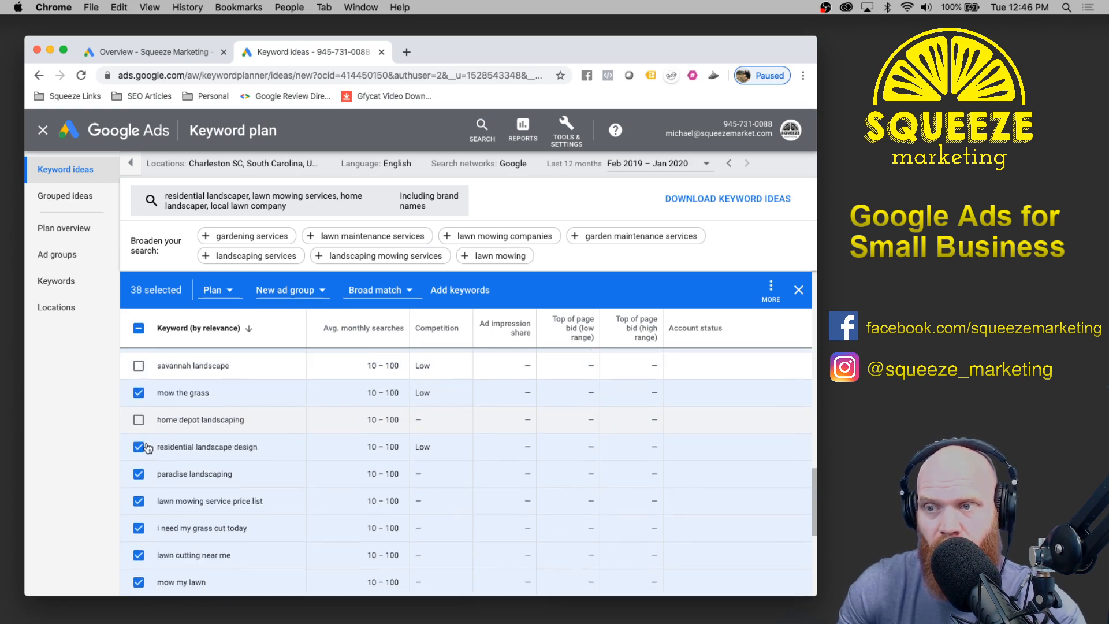
click(137, 446)
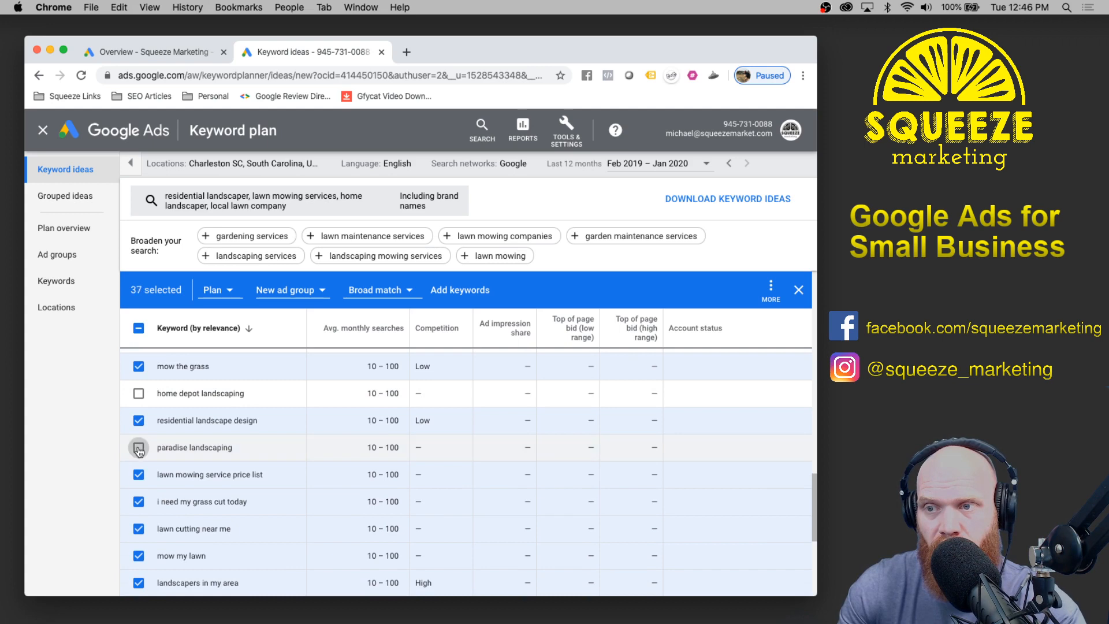
scroll(197, 462, down, 1)
scroll(195, 459, down, 1)
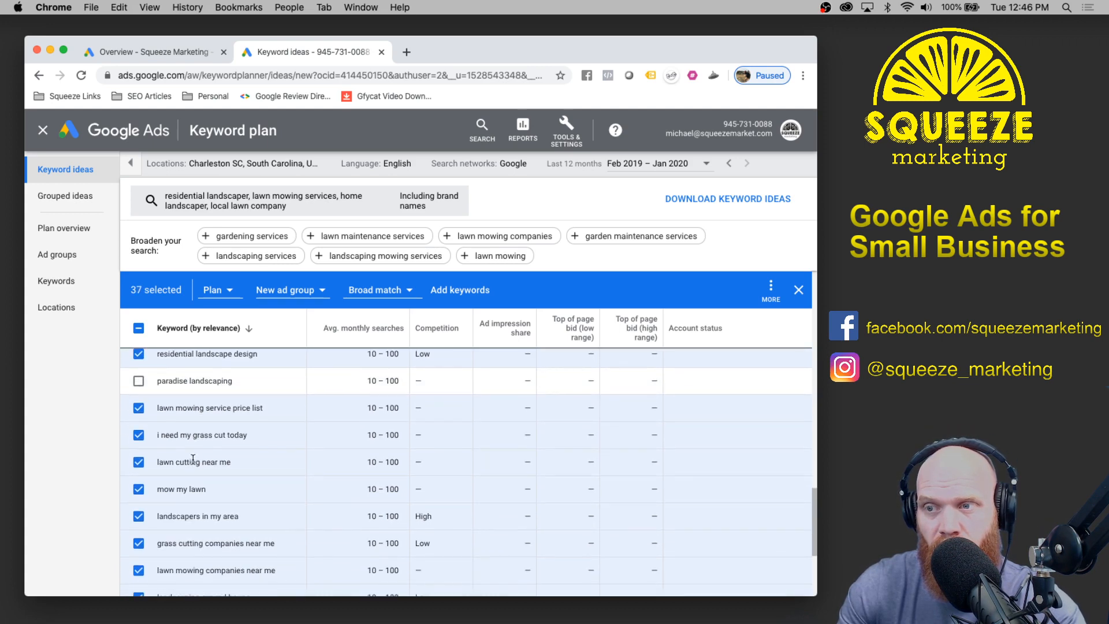
- Review the remaining selected keywords and assign them to the existing Residential Landscaping campaign and its Residential Landscaping ad group
scroll(188, 458, down, 1)
scroll(184, 459, down, 1)
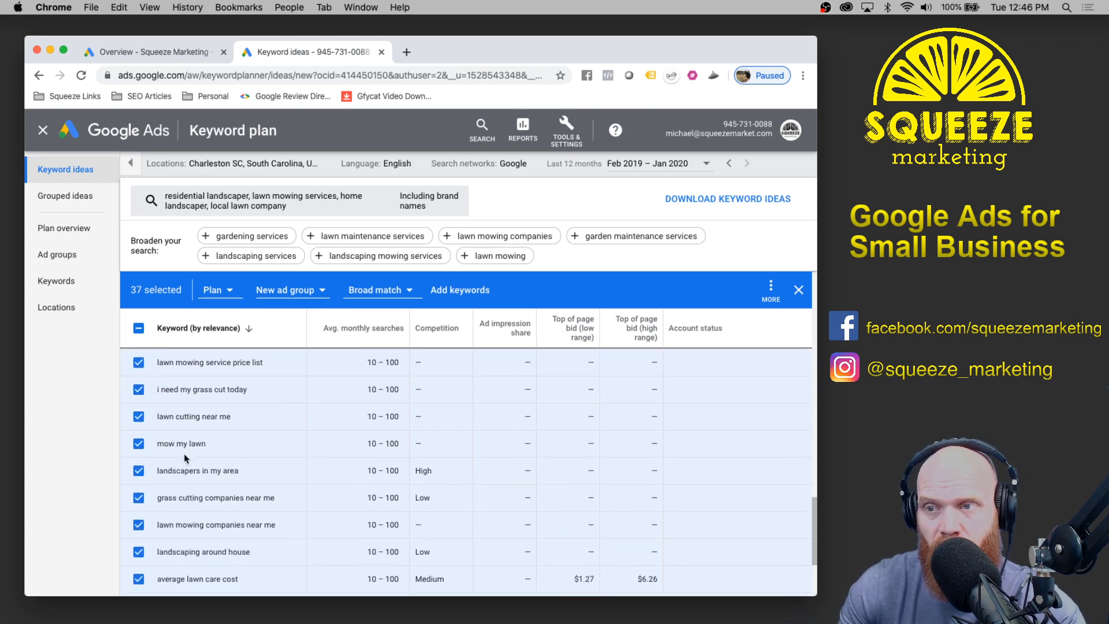
scroll(305, 433, down, 1)
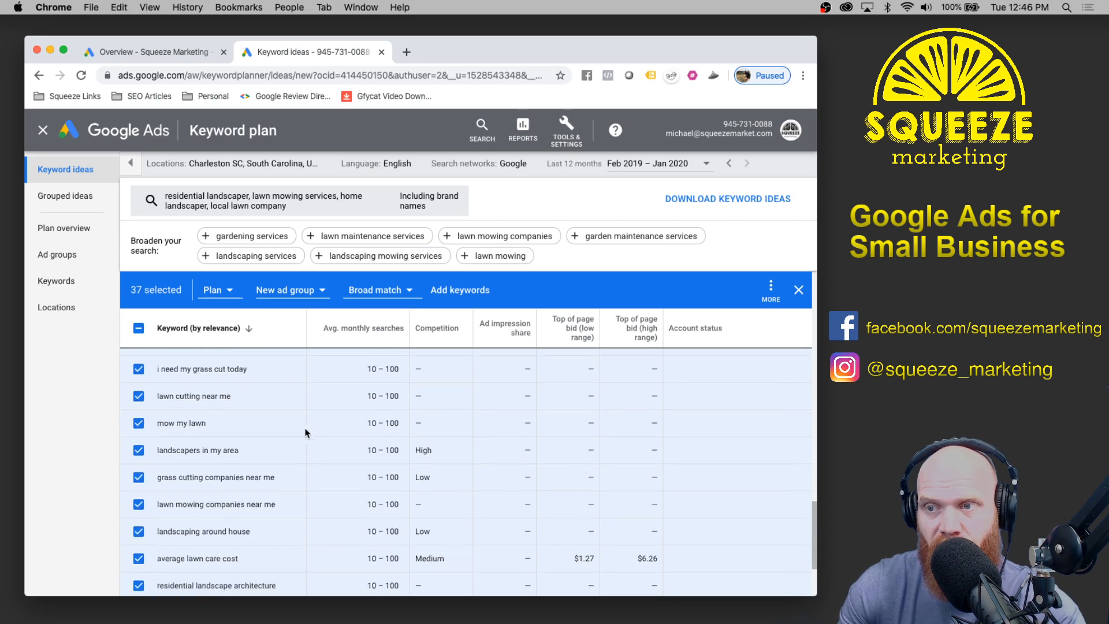
scroll(305, 433, down, 1)
scroll(304, 433, down, 3)
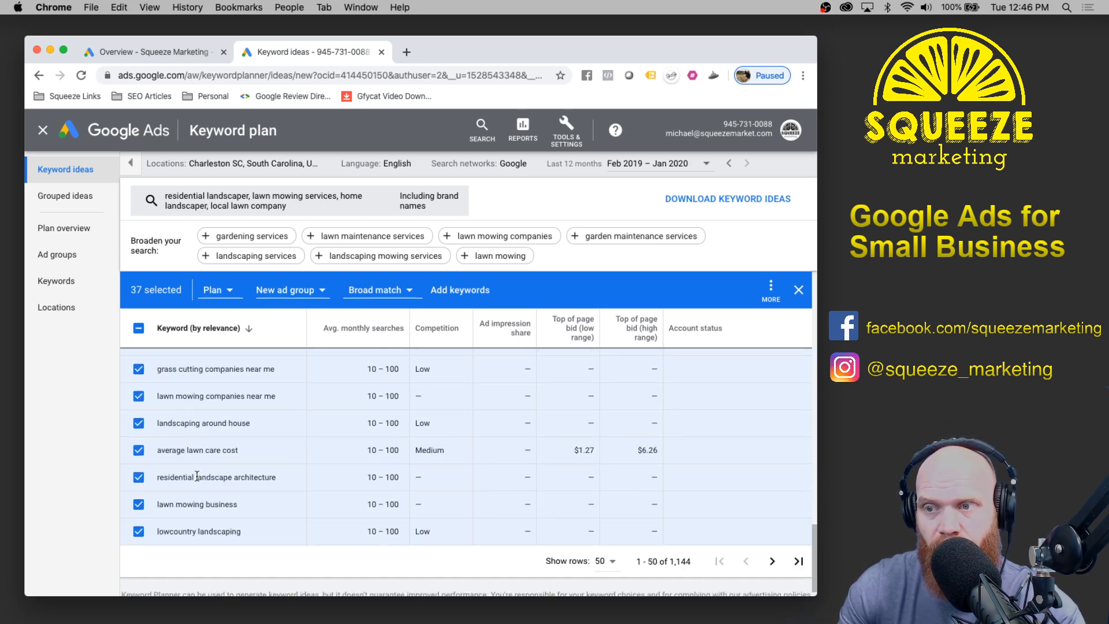
scroll(554, 425, up, 10)
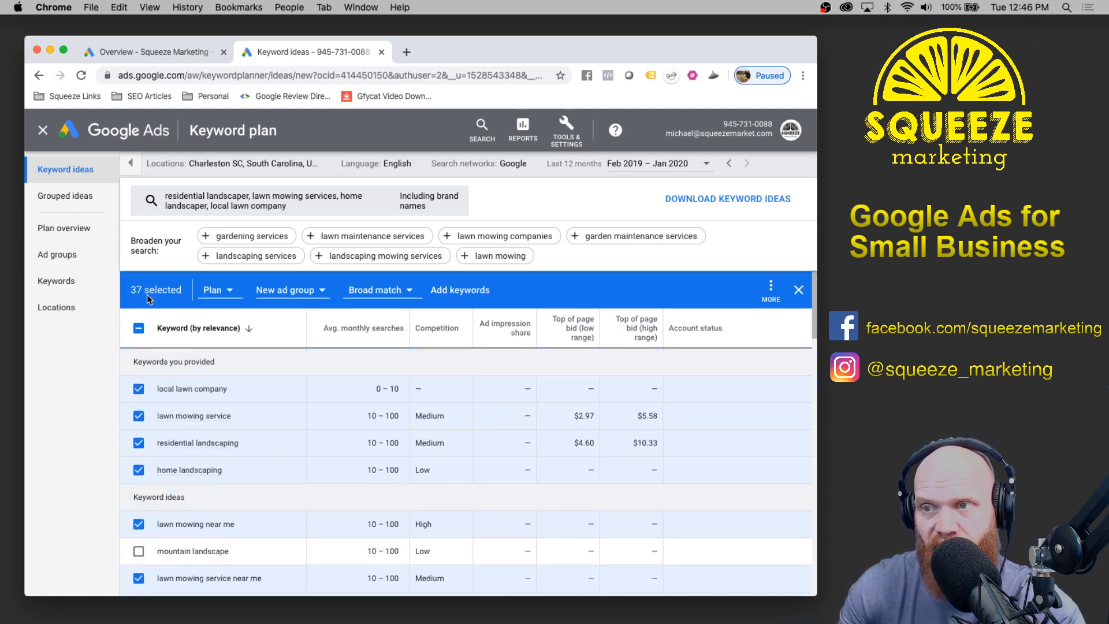
click(220, 290)
click(220, 334)
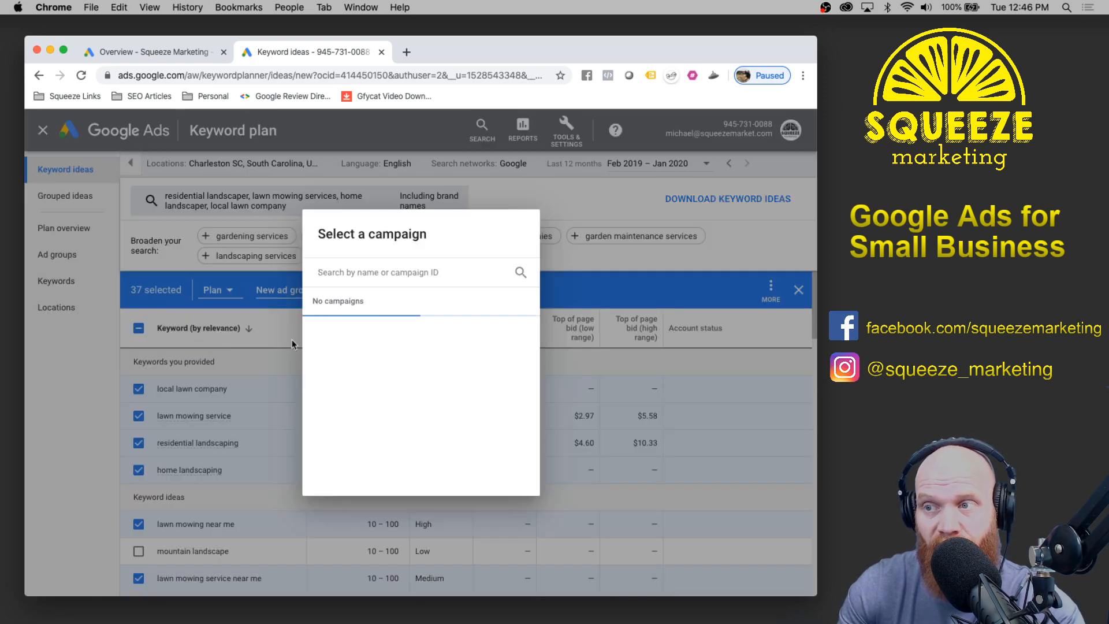
click(403, 333)
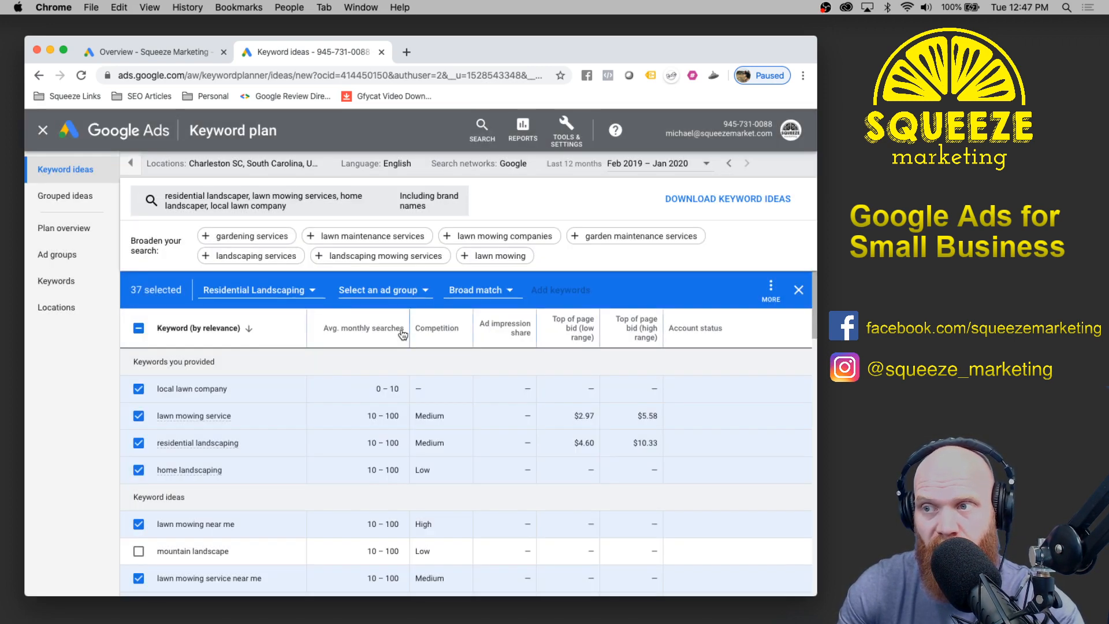
click(406, 292)
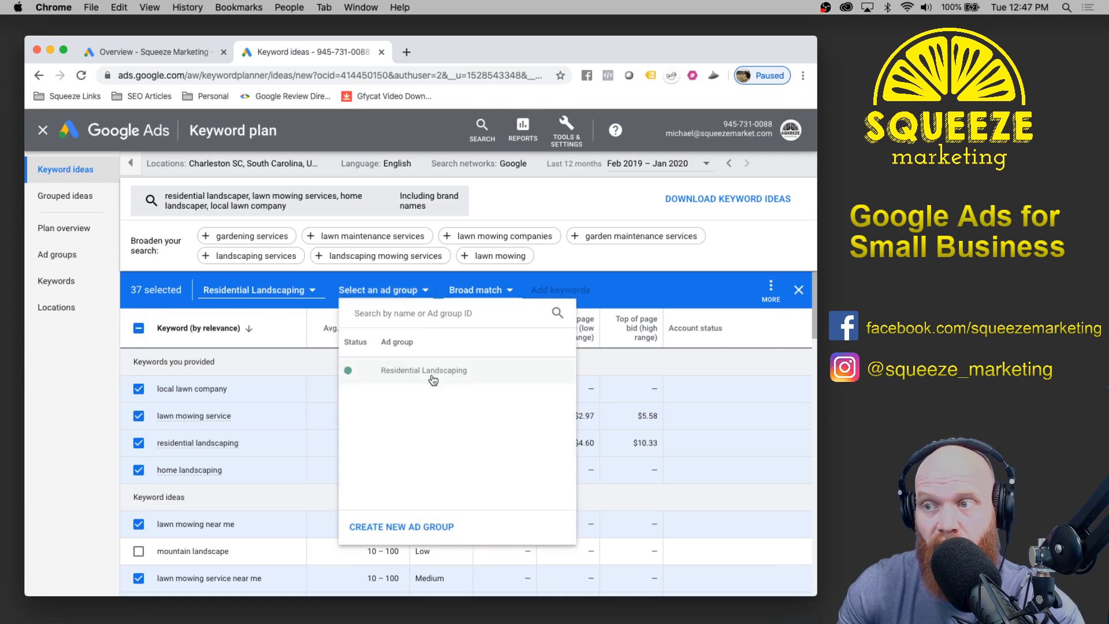
click(436, 375)
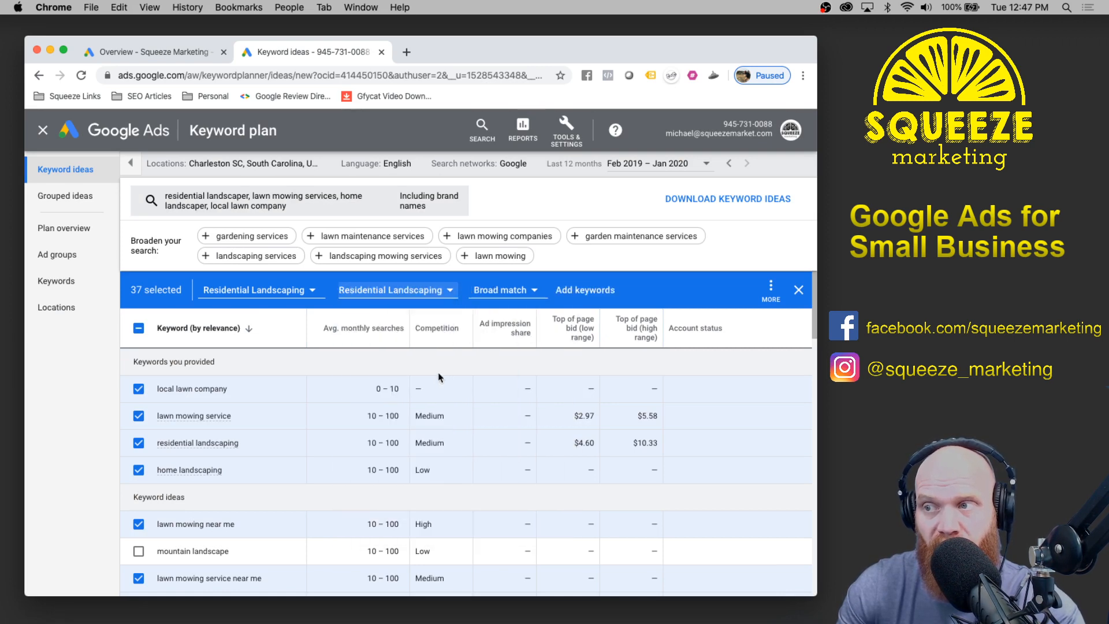
- Set the match type to Phrase match and add the selected keywords to the Residential Landscaping ad group
click(526, 293)
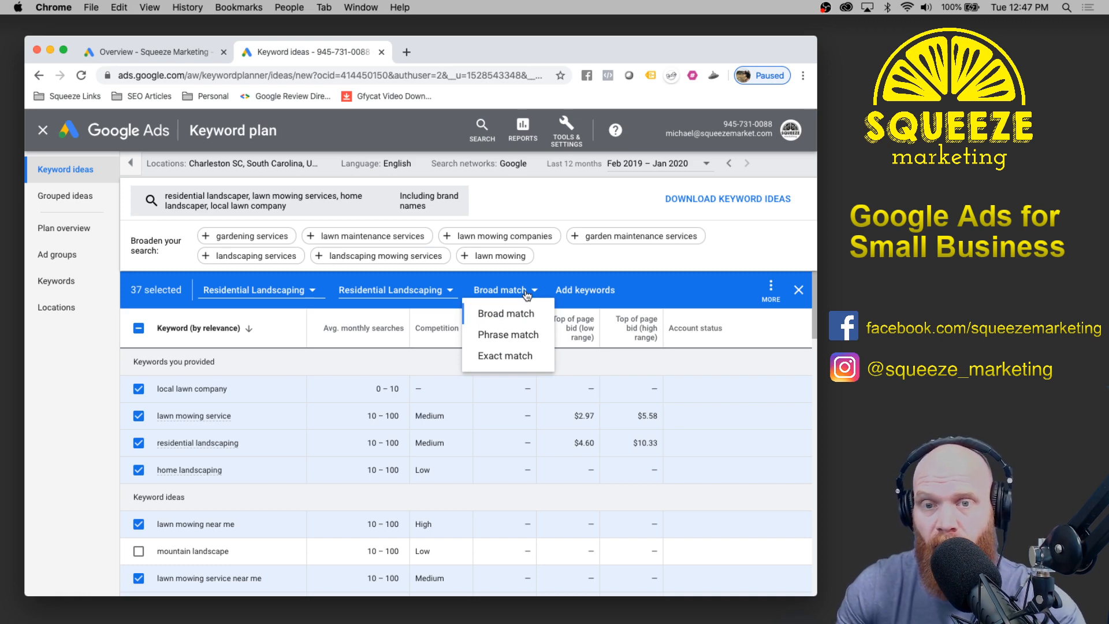
click(508, 337)
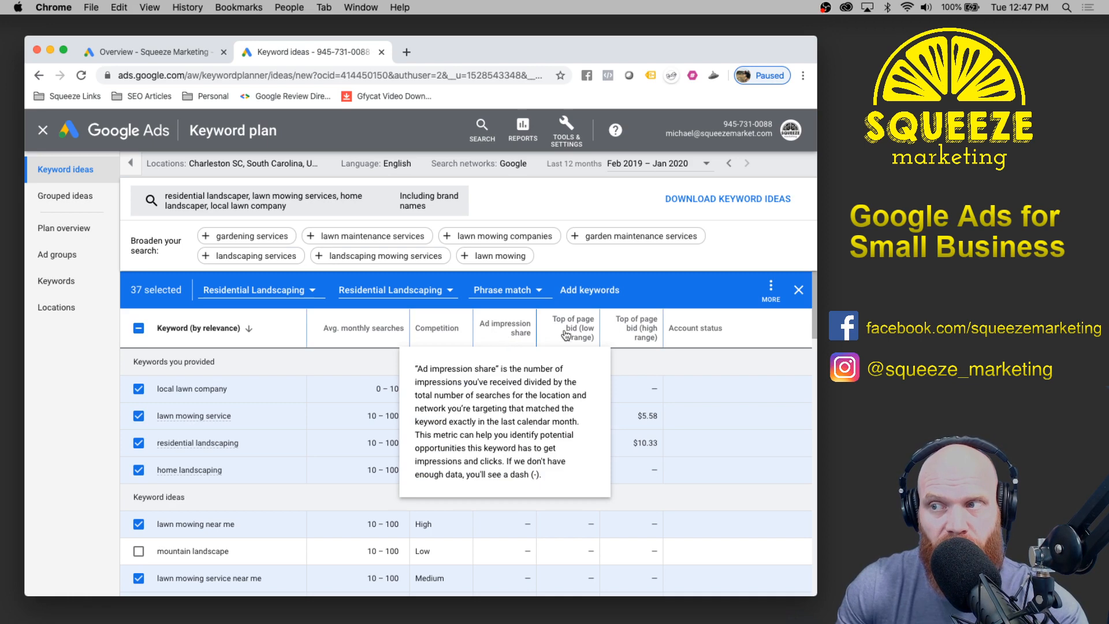
click(522, 294)
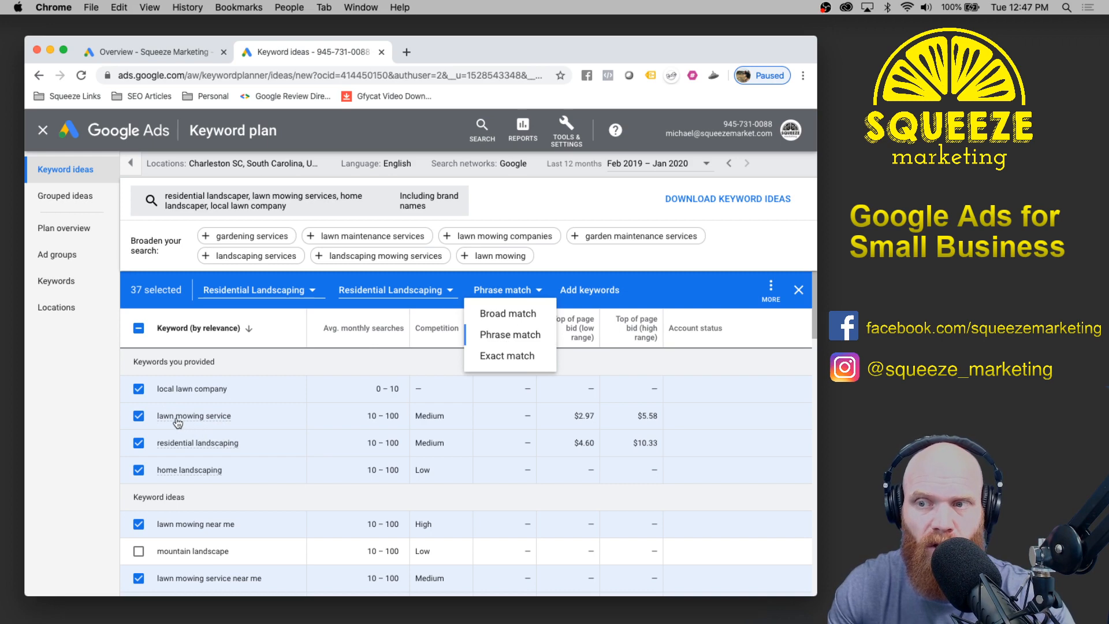
click(202, 423)
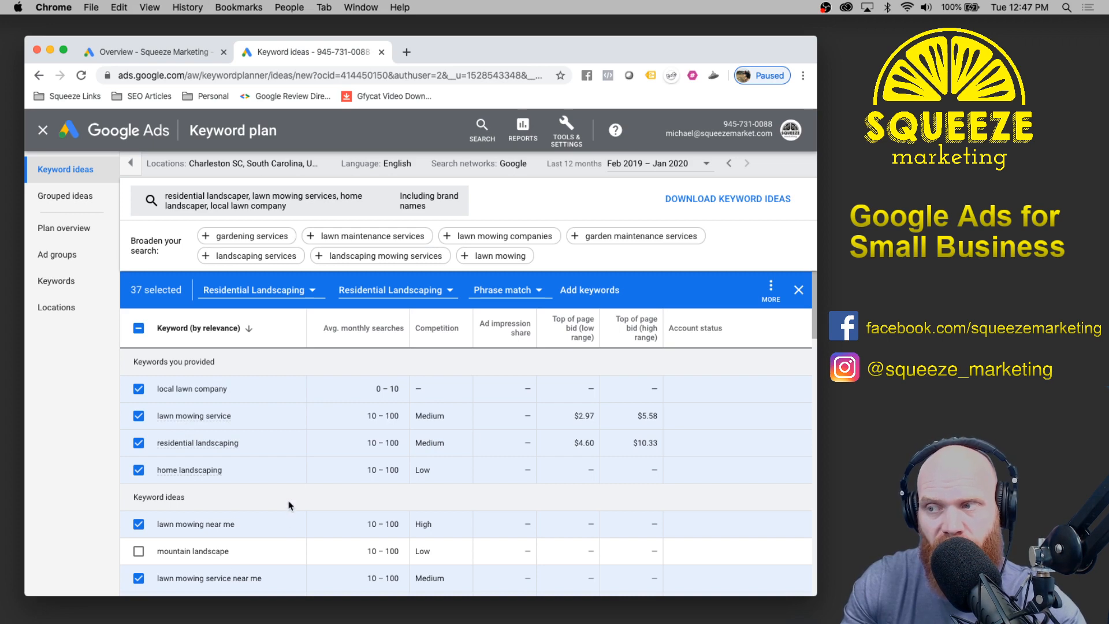
click(605, 295)
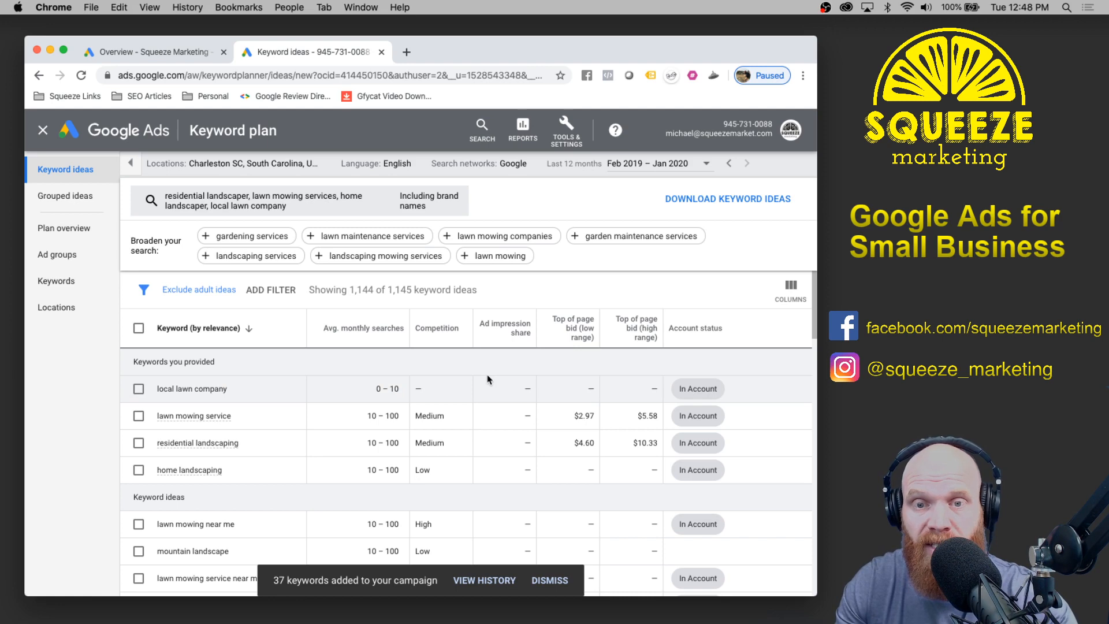
- Leave the keyword plan and review the search keywords in the Residential Landscaping ad group
click(42, 131)
click(42, 132)
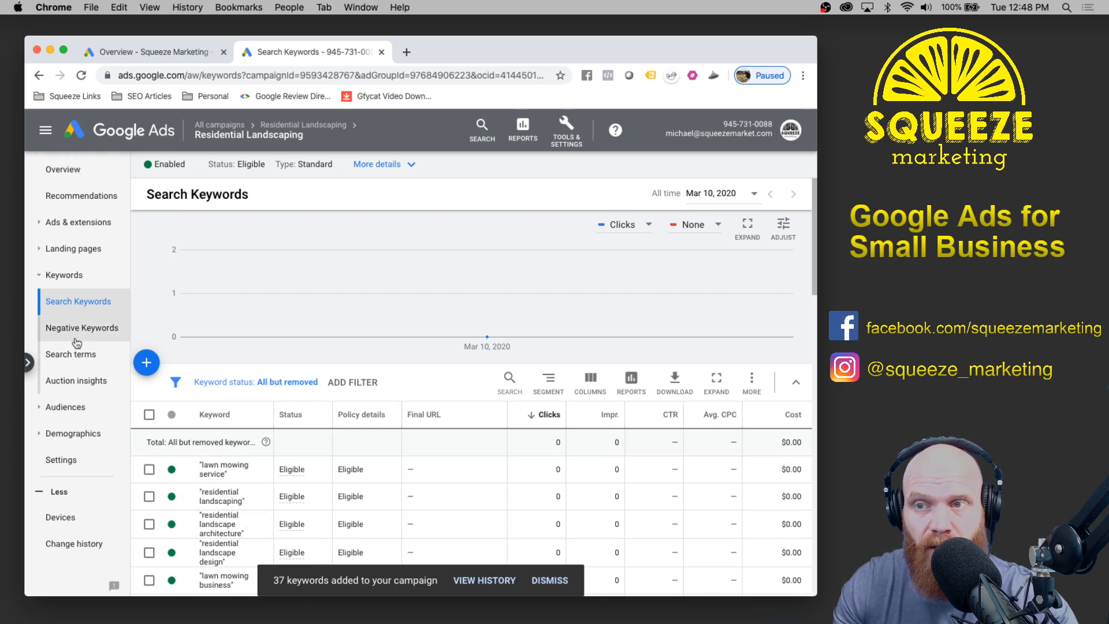
scroll(239, 384, down, 3)
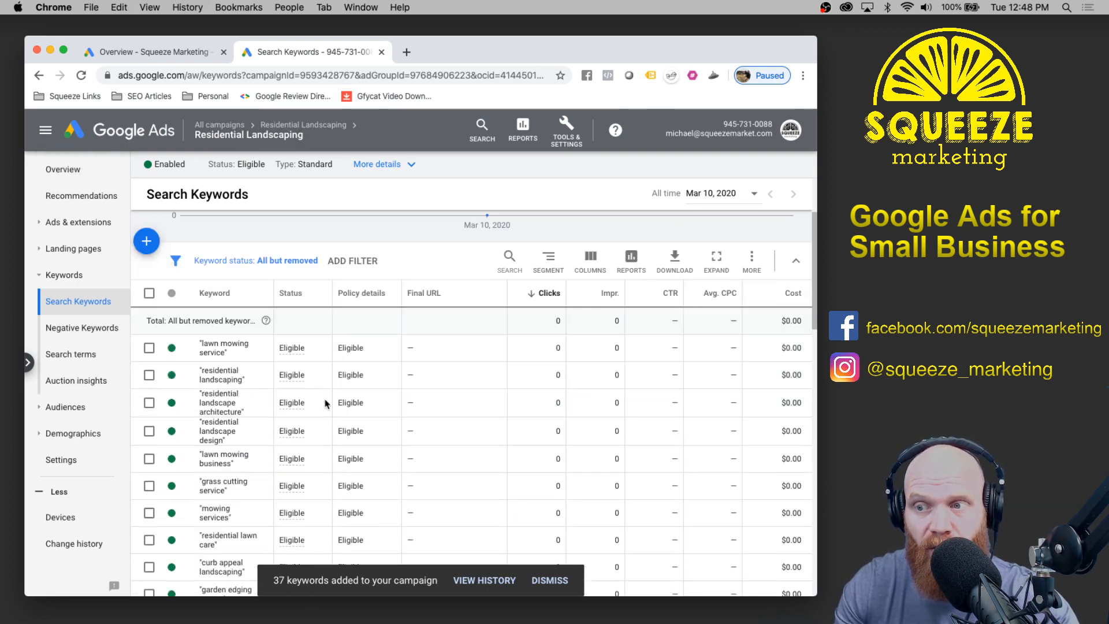
scroll(239, 384, down, 3)
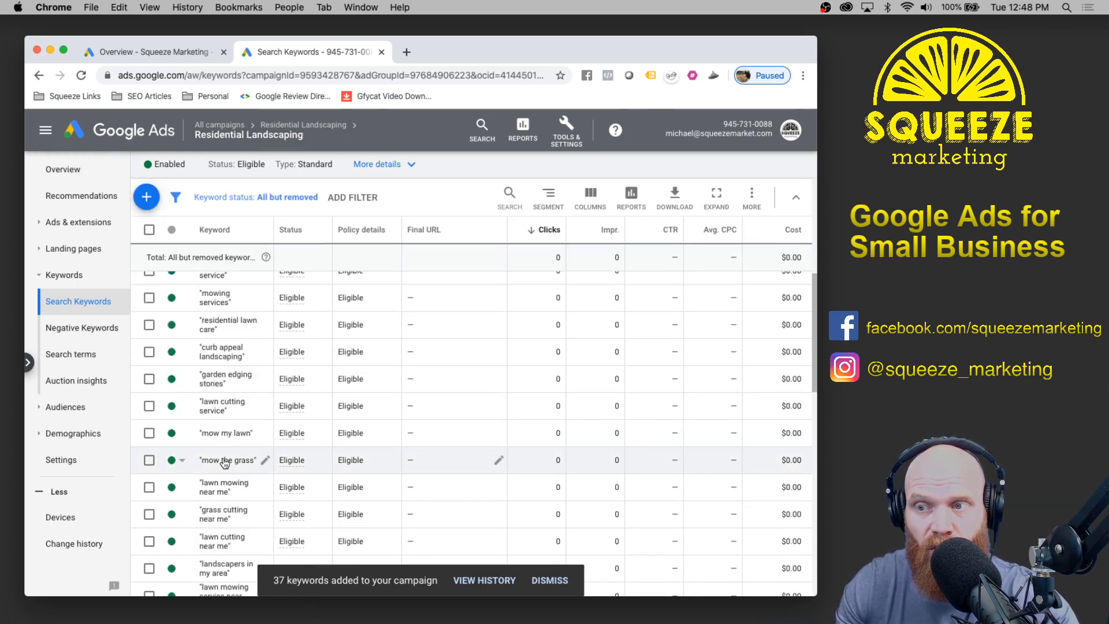
scroll(262, 459, up, 10)
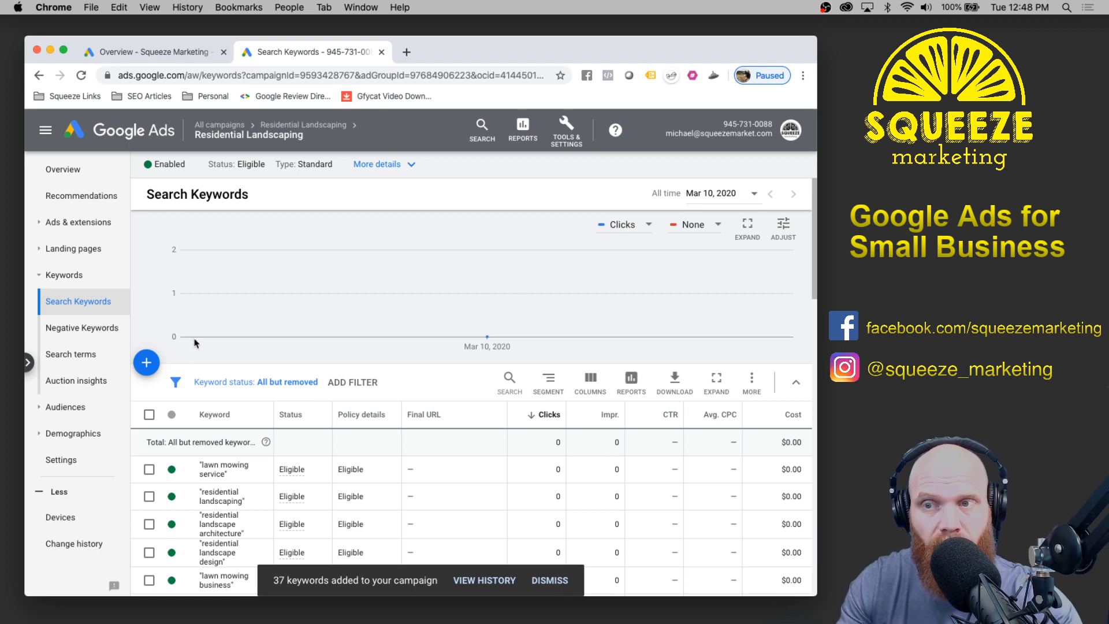
- Edit the Residential Landscaping campaign's targeted locations and remove the Charleston SC, South Carolina Nielsen DMA region
mouse_move(220, 126)
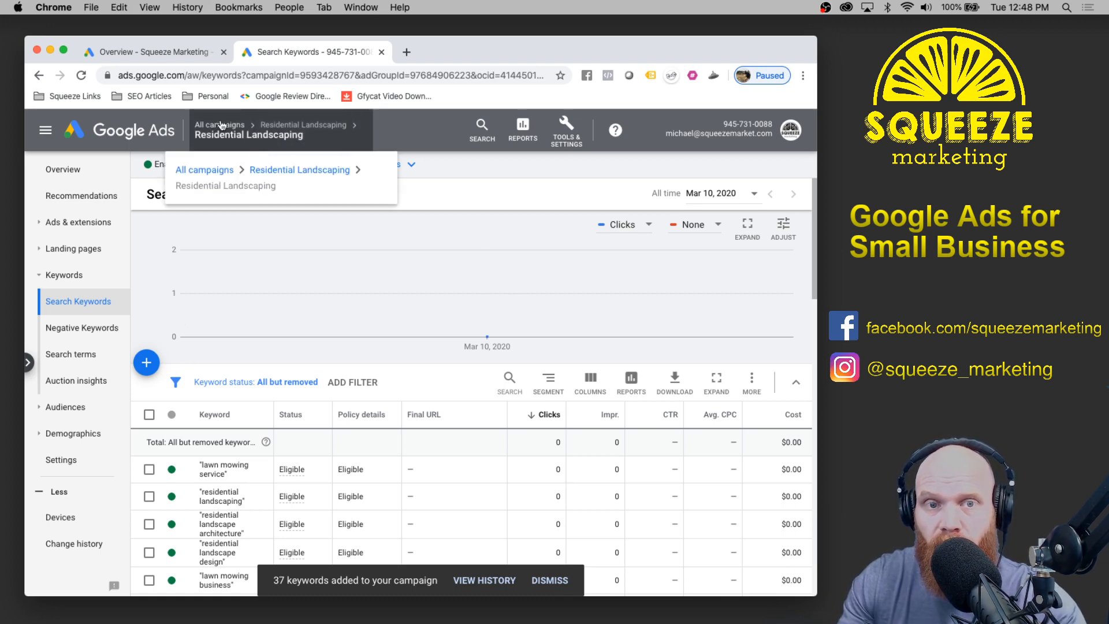
click(220, 126)
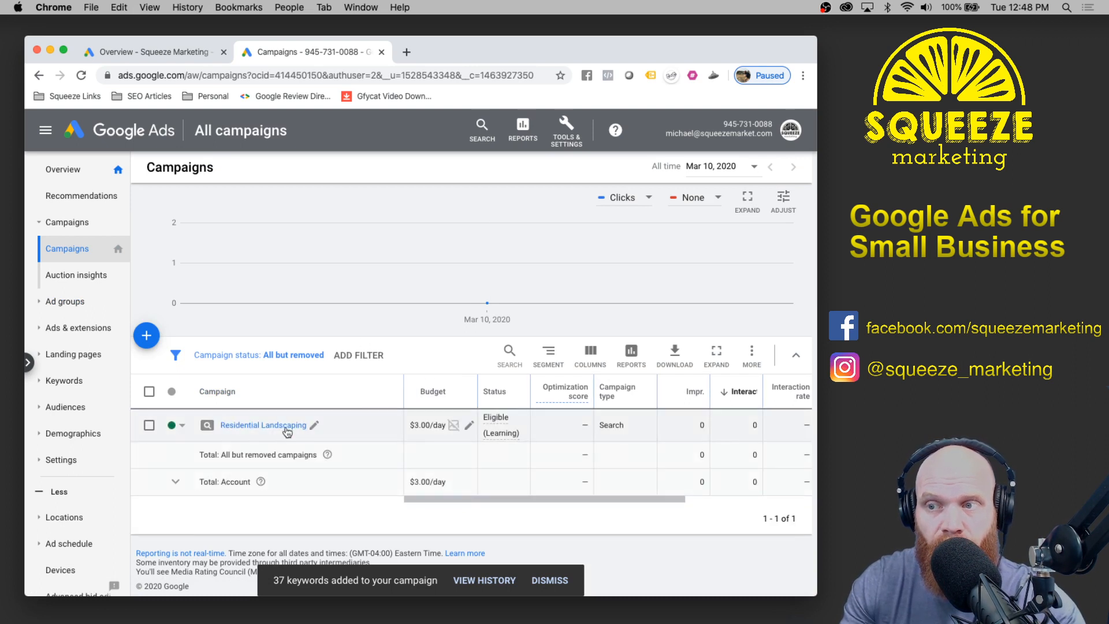
click(263, 426)
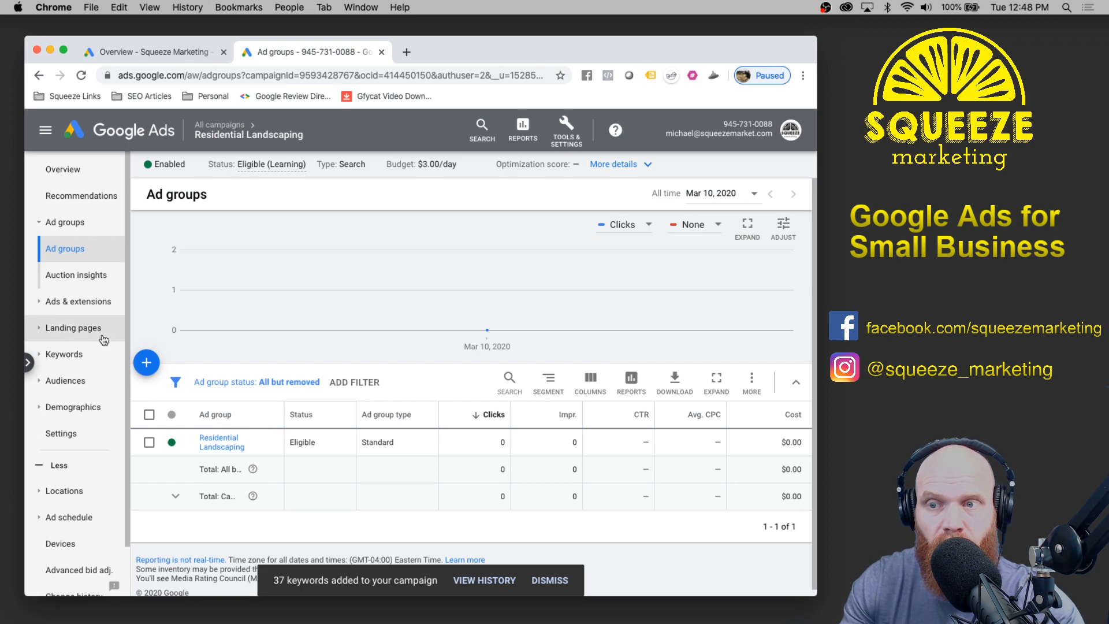
scroll(49, 321, down, 1)
click(62, 459)
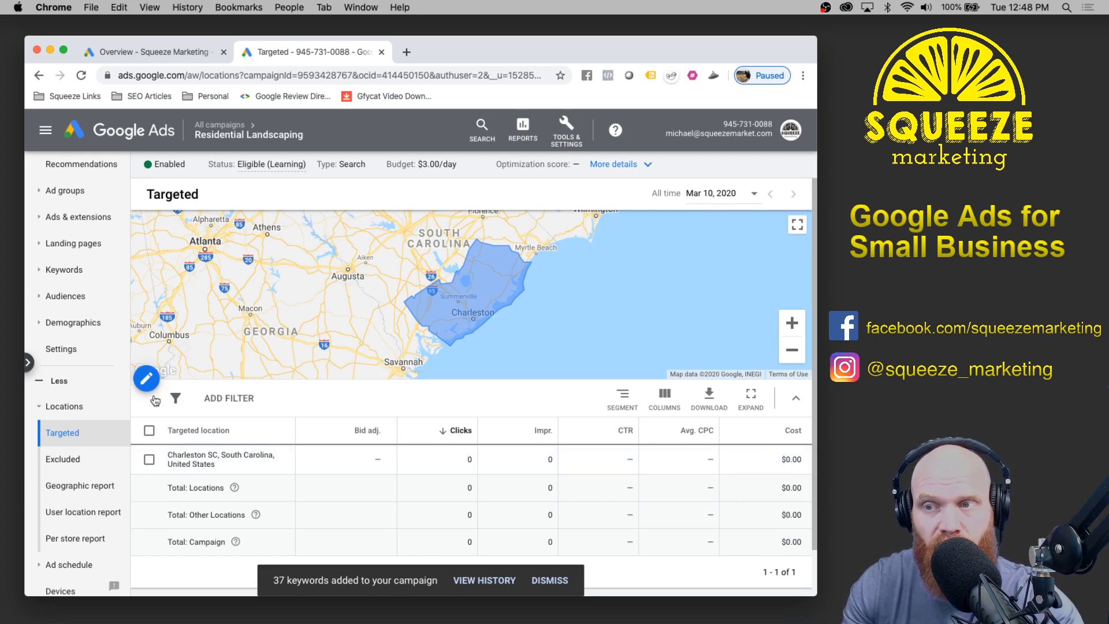
click(147, 378)
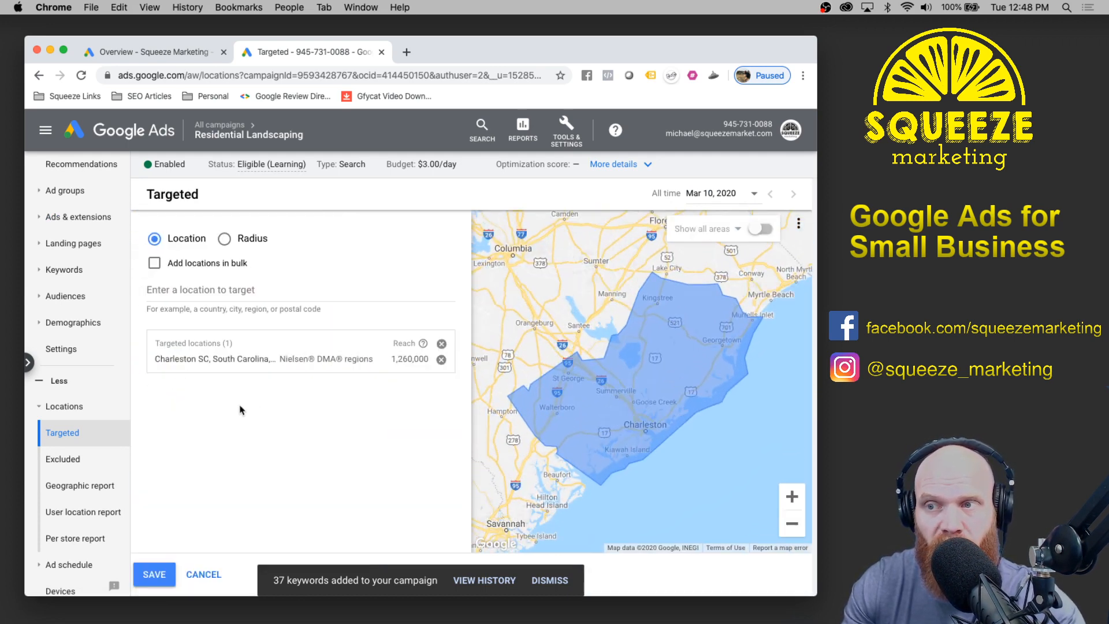
click(441, 359)
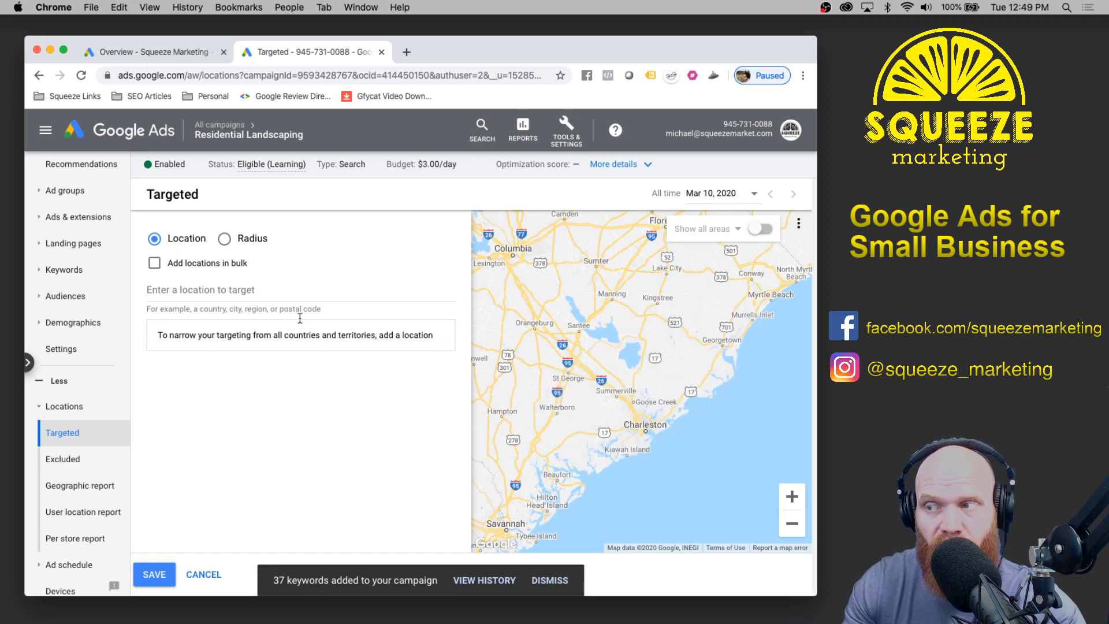
- Target a radius of 15 mi around Charleston, SC and save the location targeting
click(224, 240)
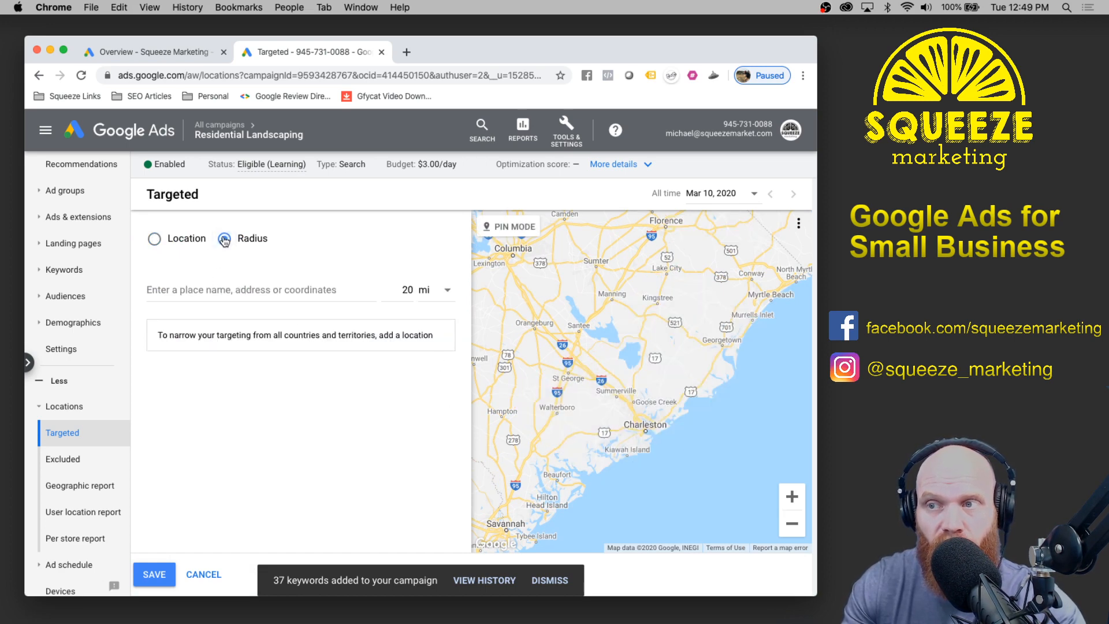
click(443, 290)
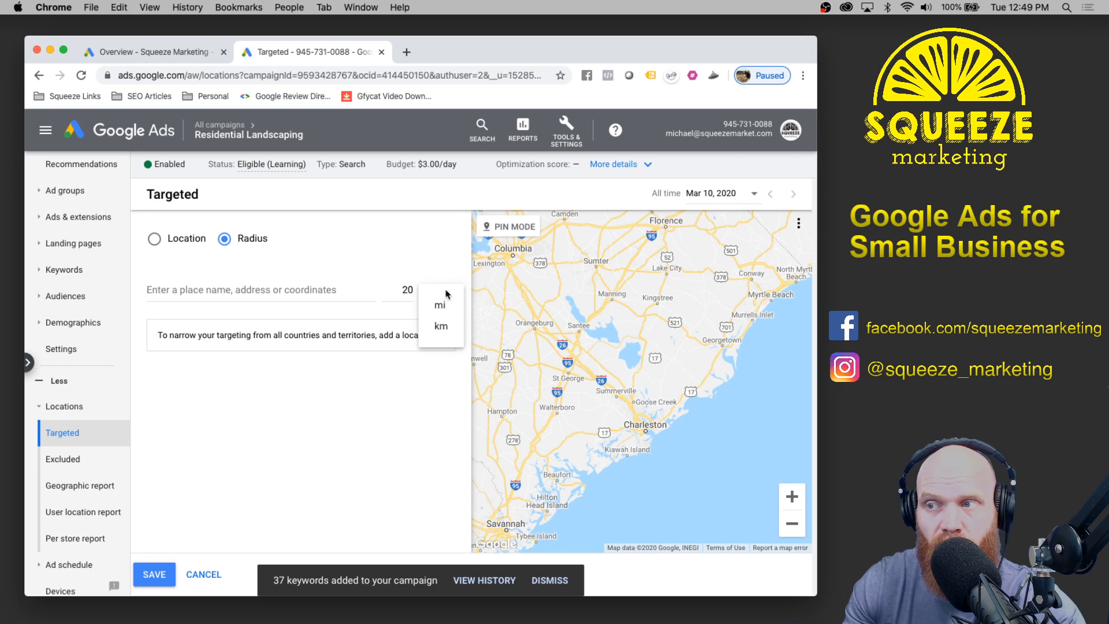
click(393, 293)
drag(399, 290, 411, 291)
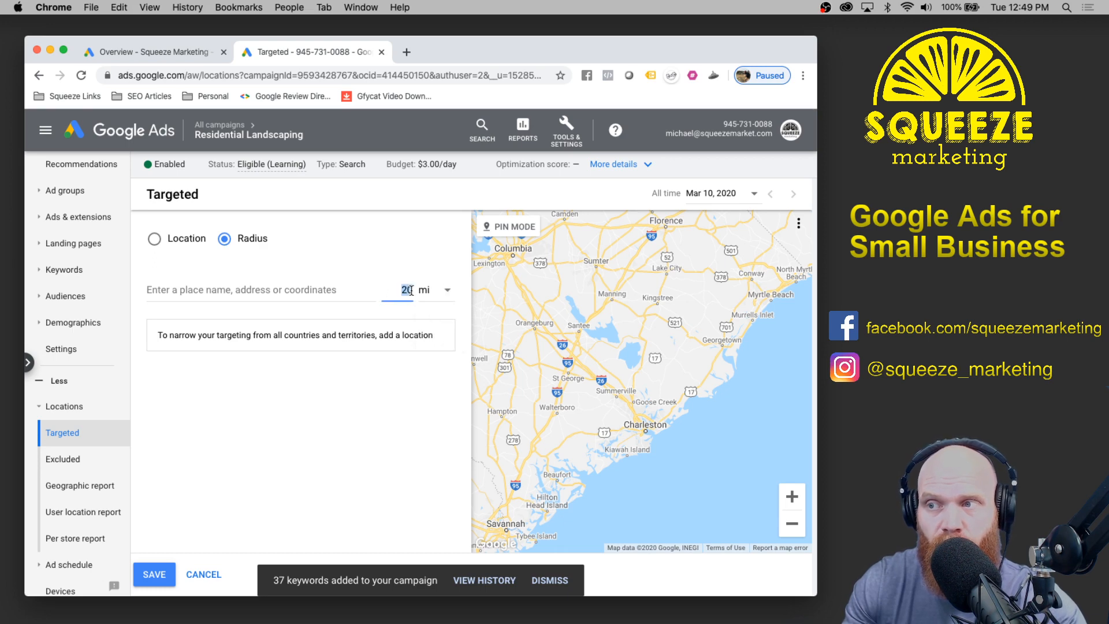
text(15)
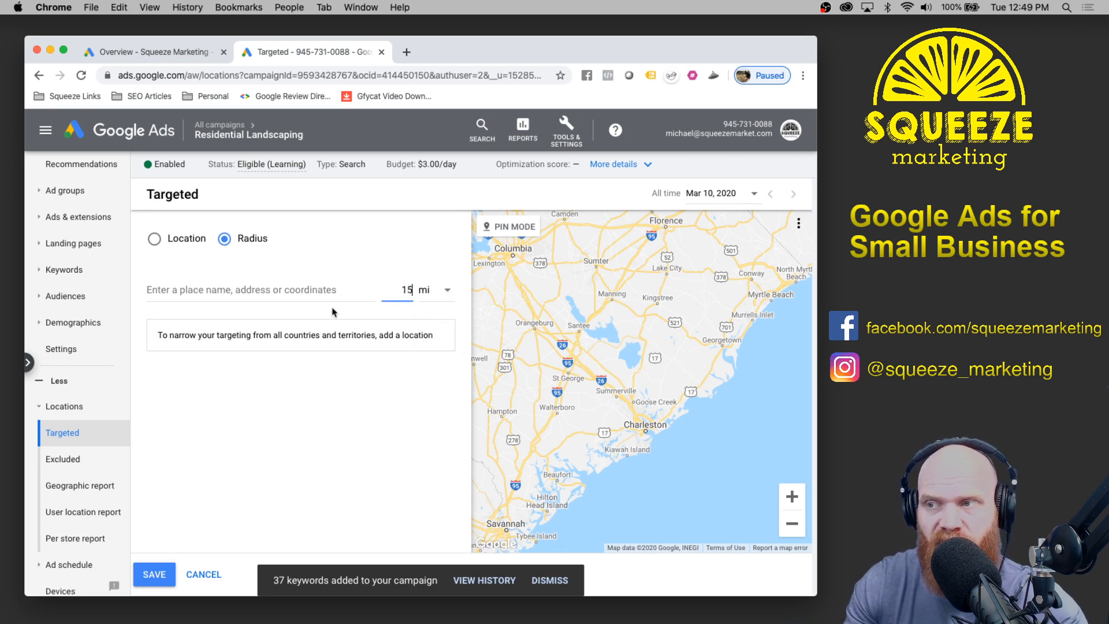
click(233, 296)
text(charle)
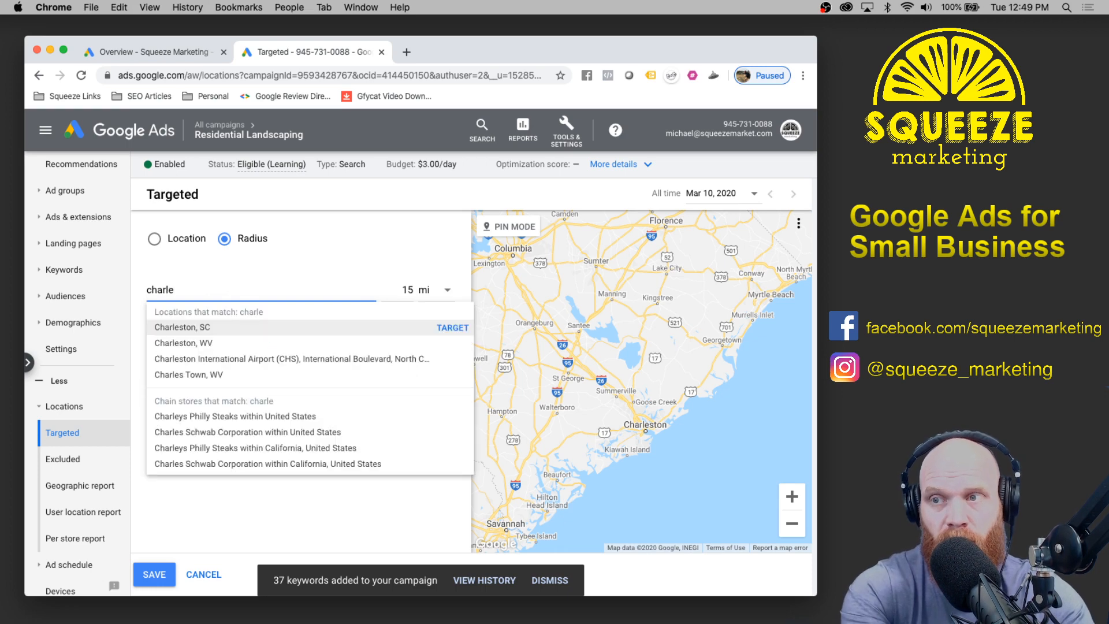
click(448, 327)
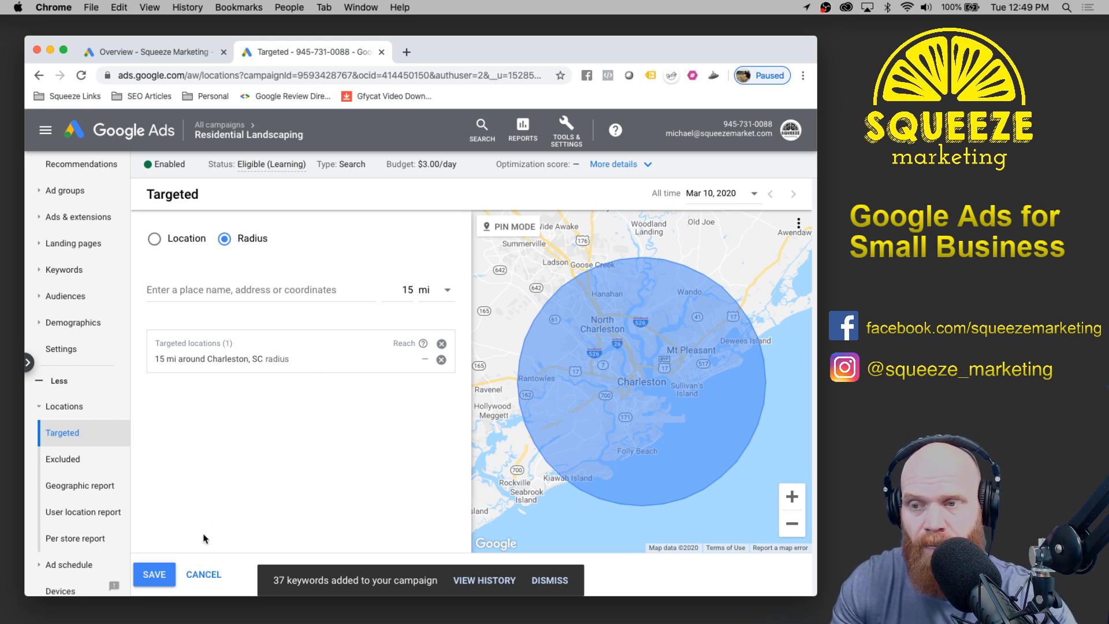
click(154, 574)
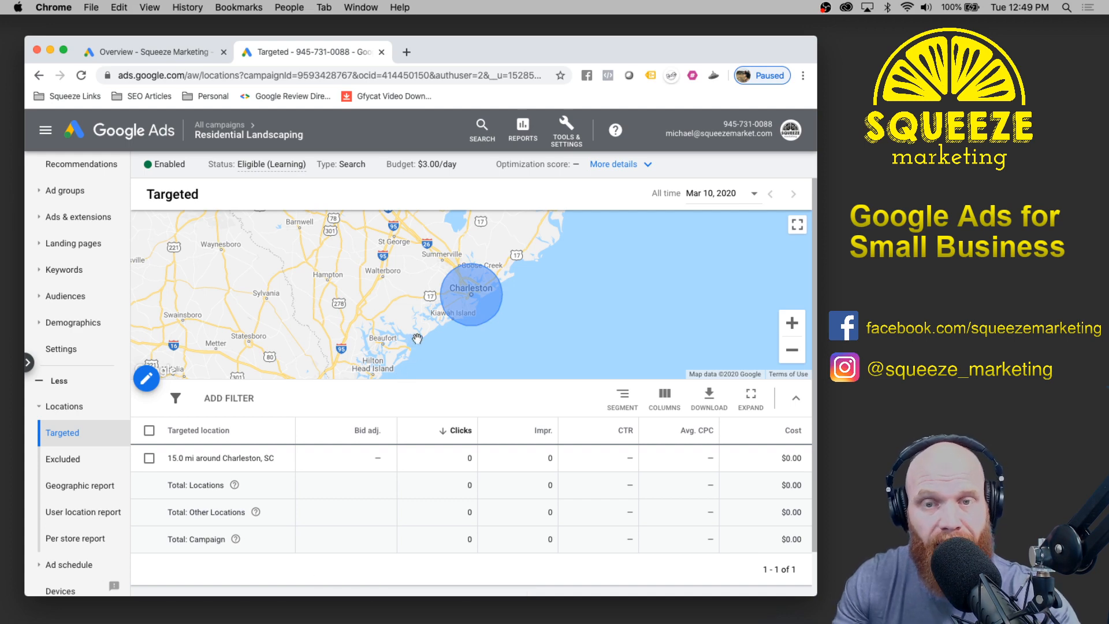
- Go to the Residential Landscaping ad group within the Residential Landscaping campaign and show its ads
click(85, 216)
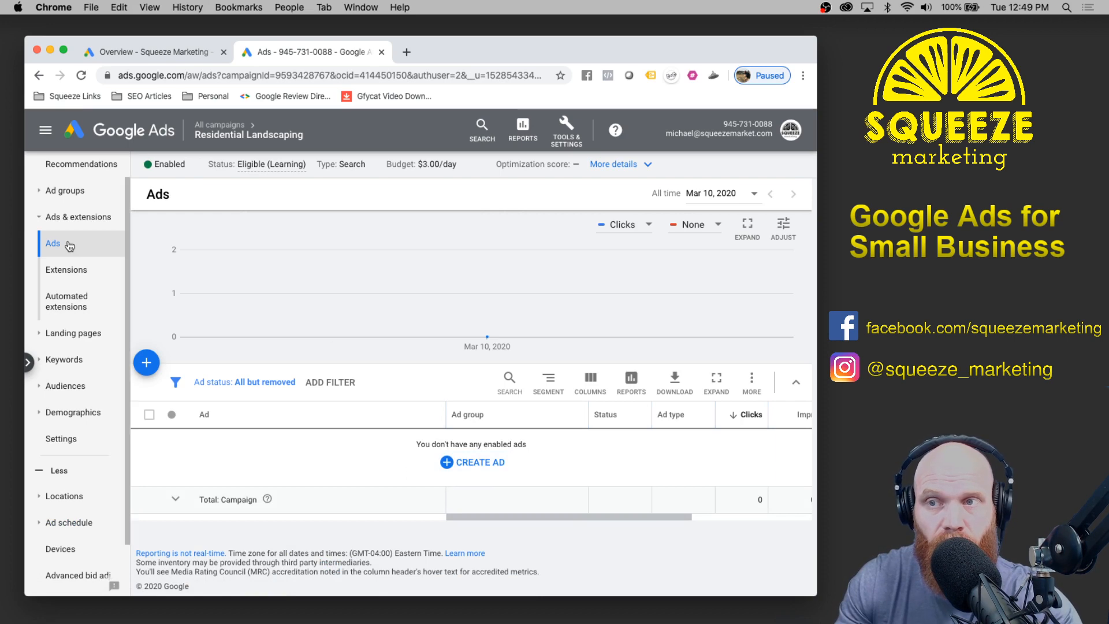
click(218, 127)
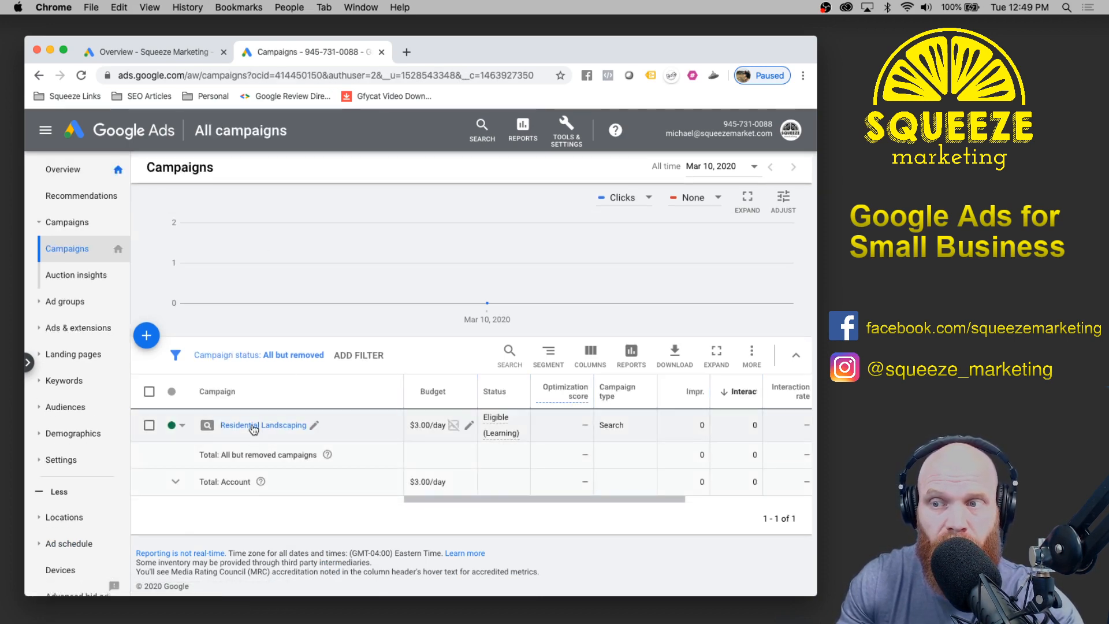
click(253, 426)
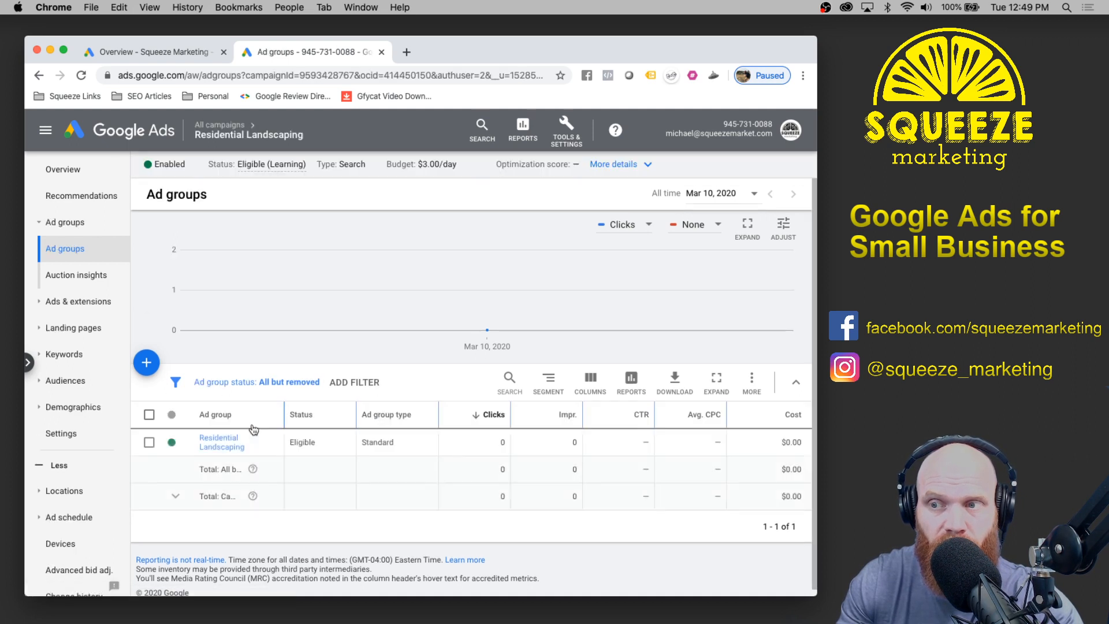
click(221, 443)
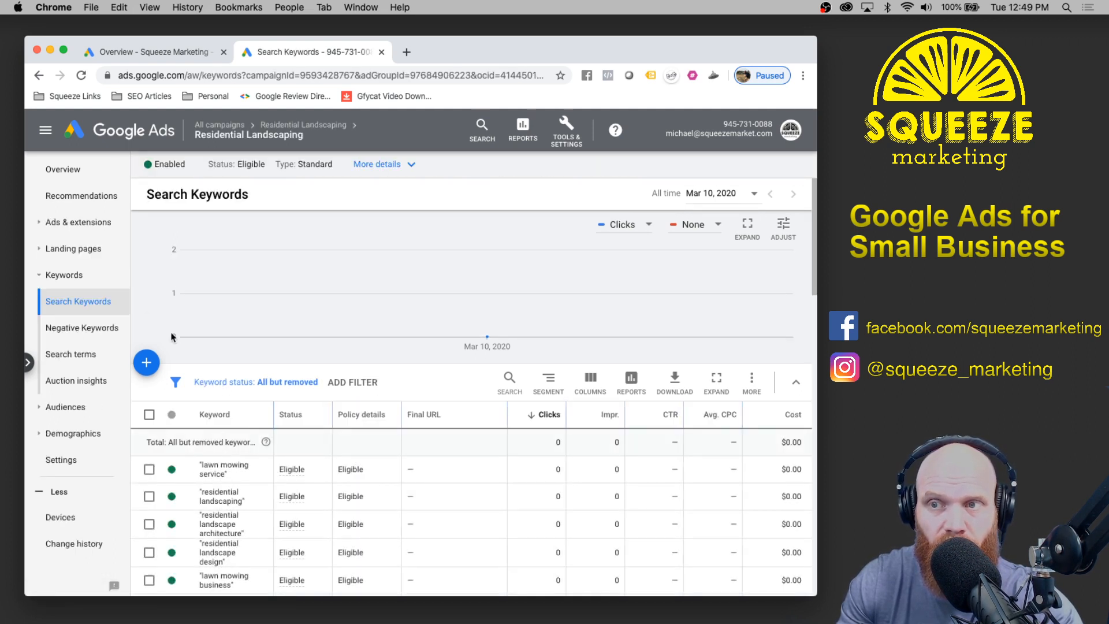
click(74, 222)
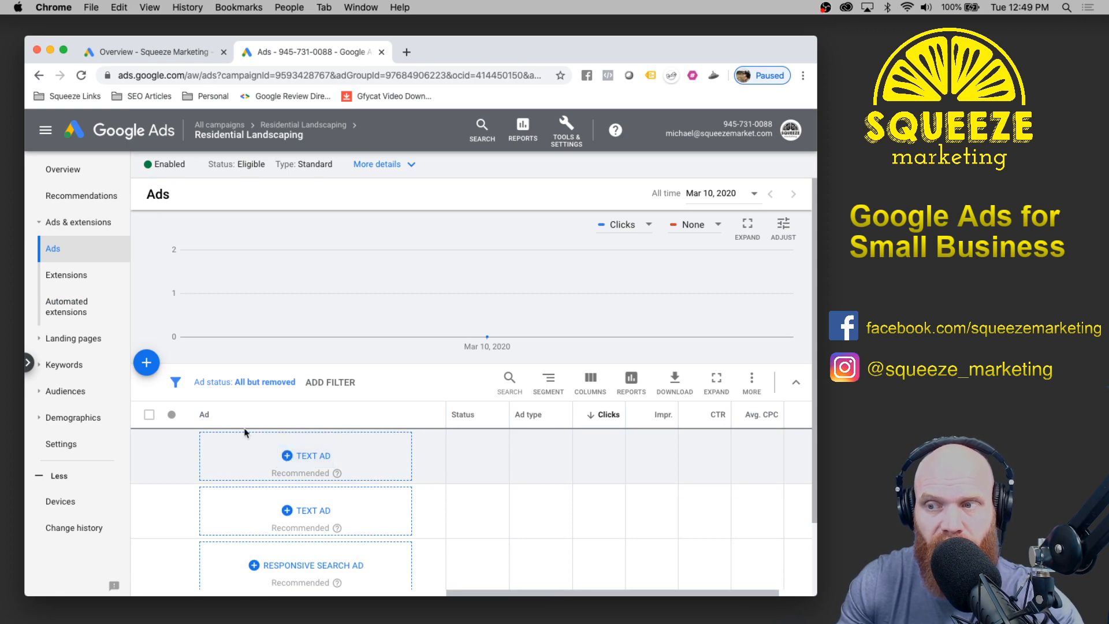
click(148, 363)
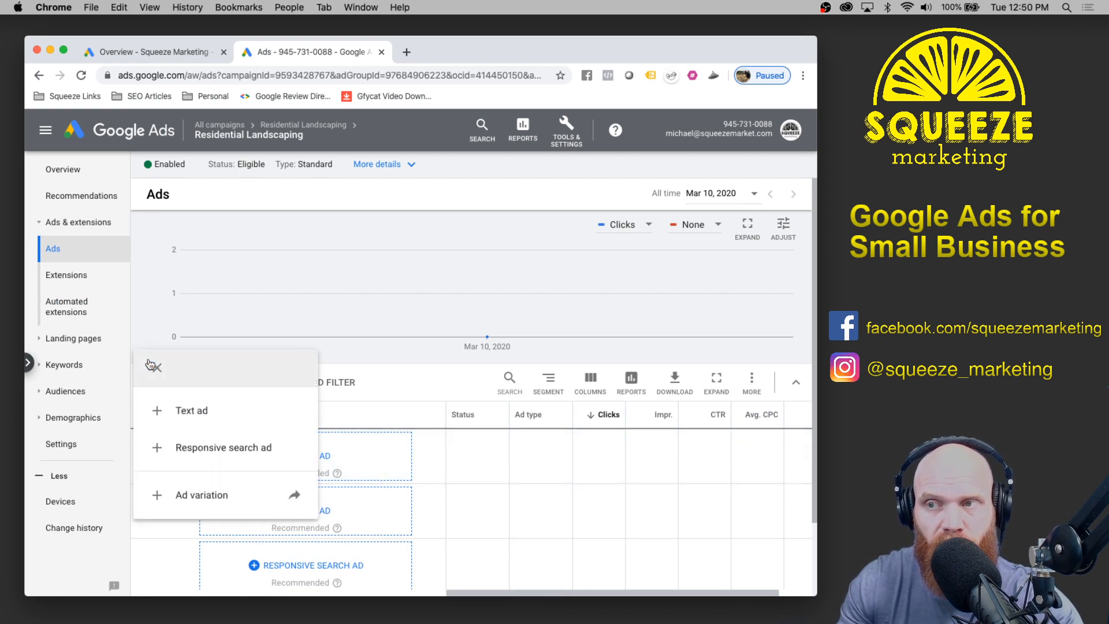
click(190, 412)
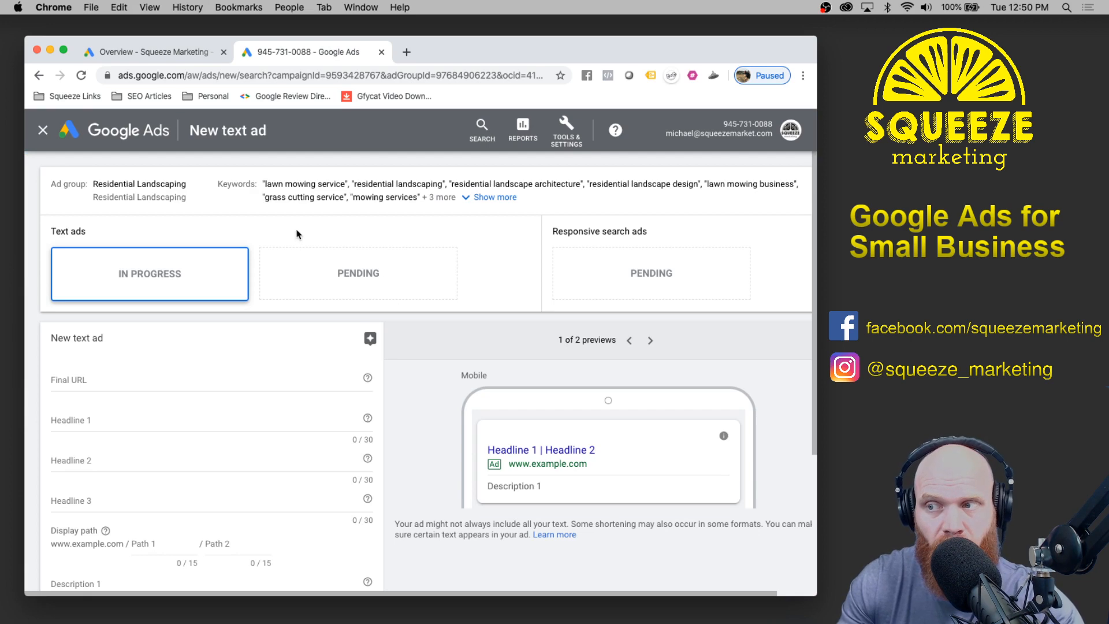
scroll(298, 235, down, 2)
click(100, 283)
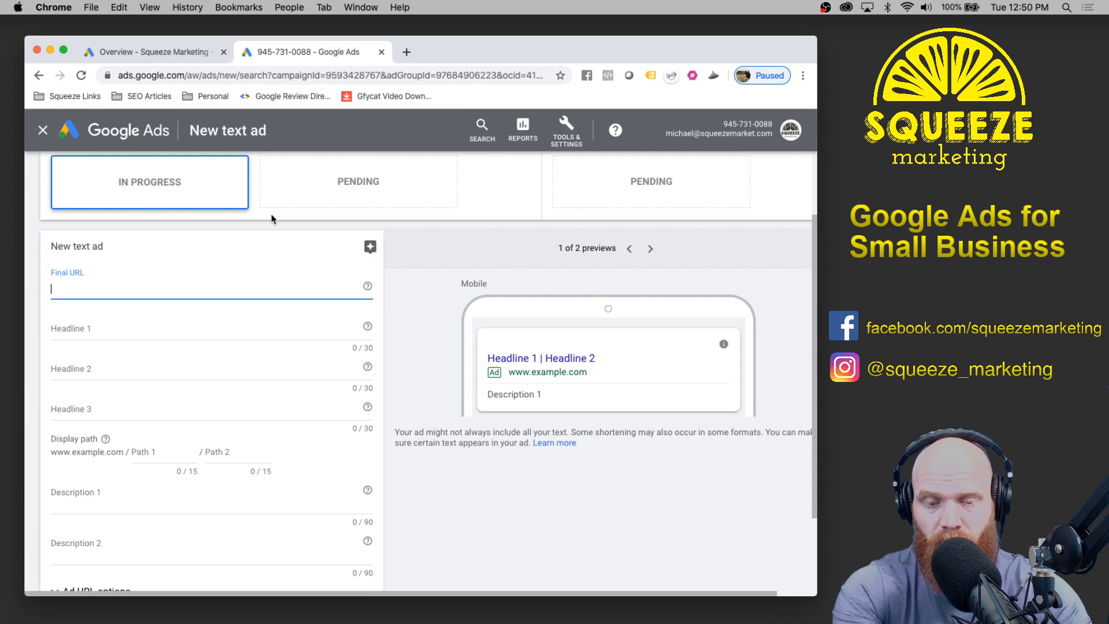
text(https://)
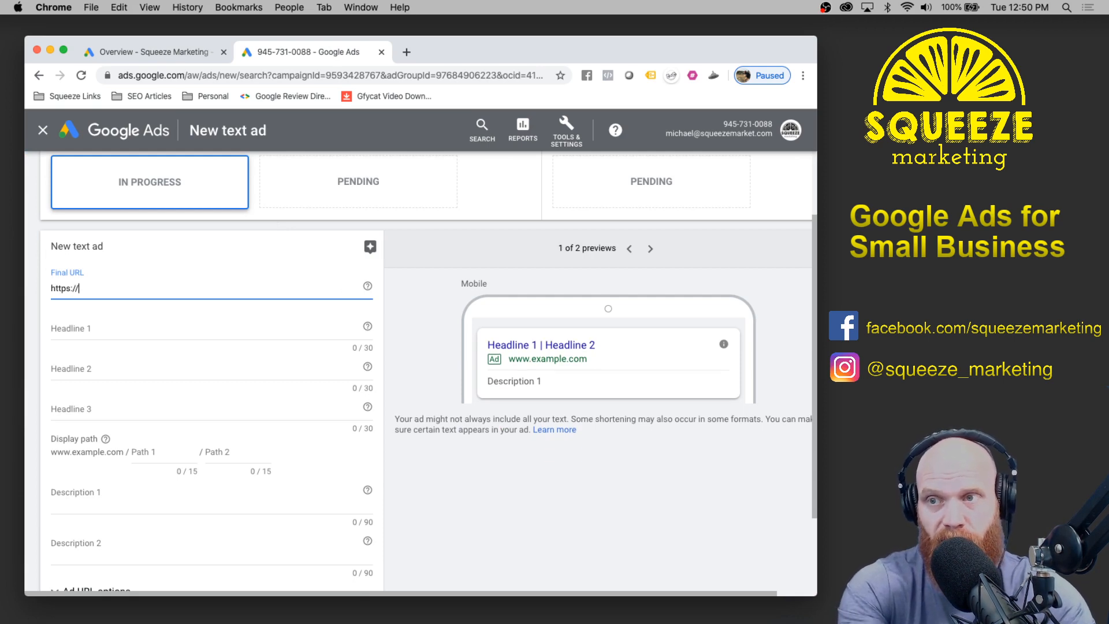
click(215, 79)
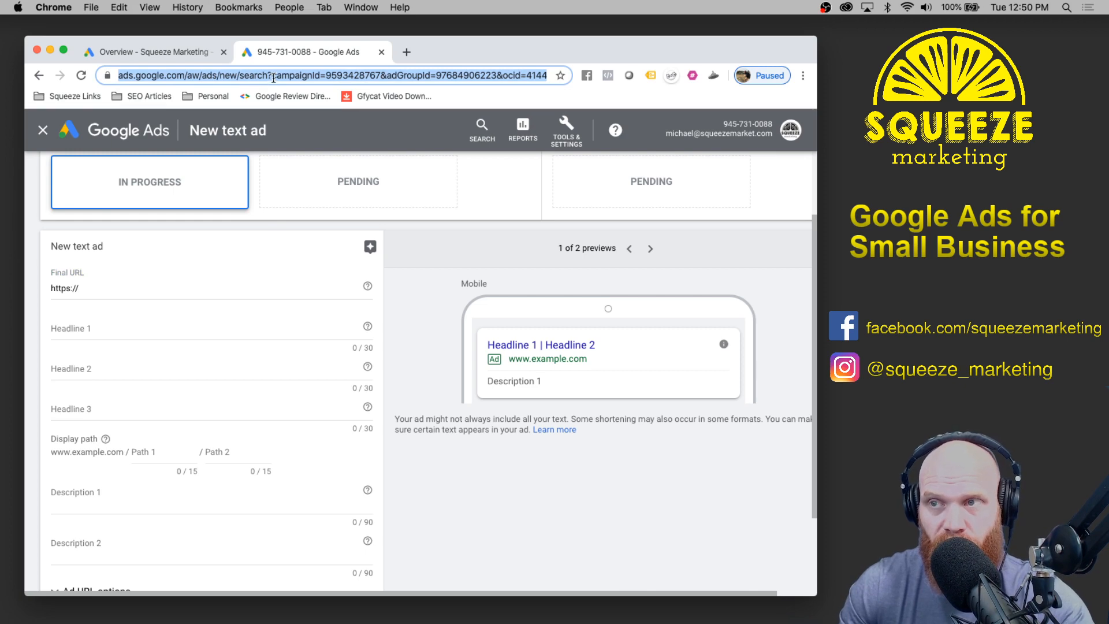
click(96, 290)
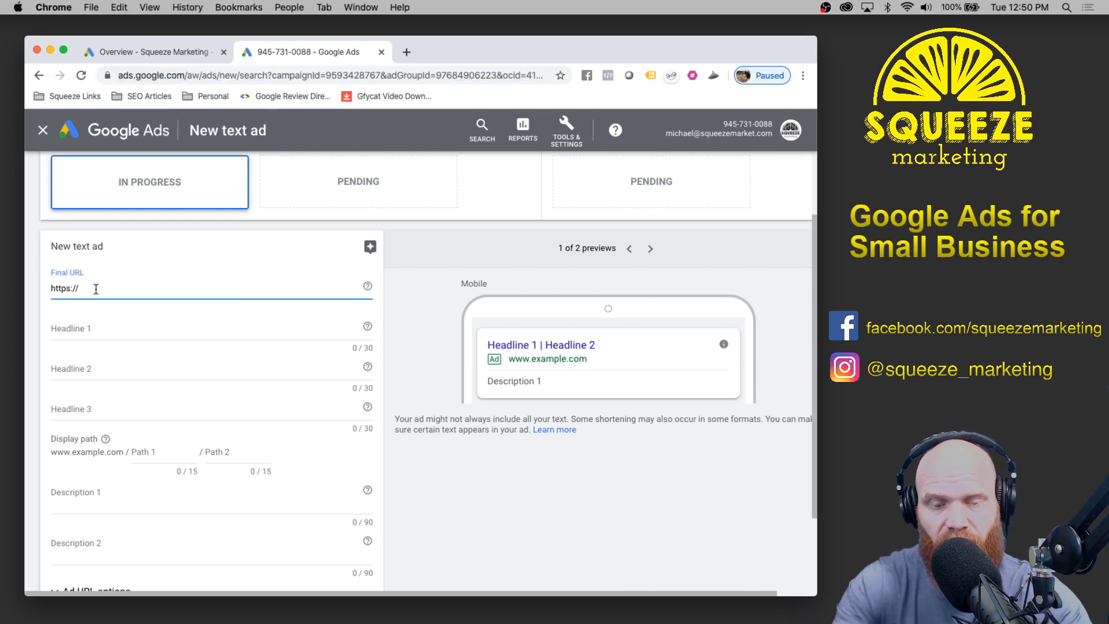
text(www.smalllocallandscaper.com)
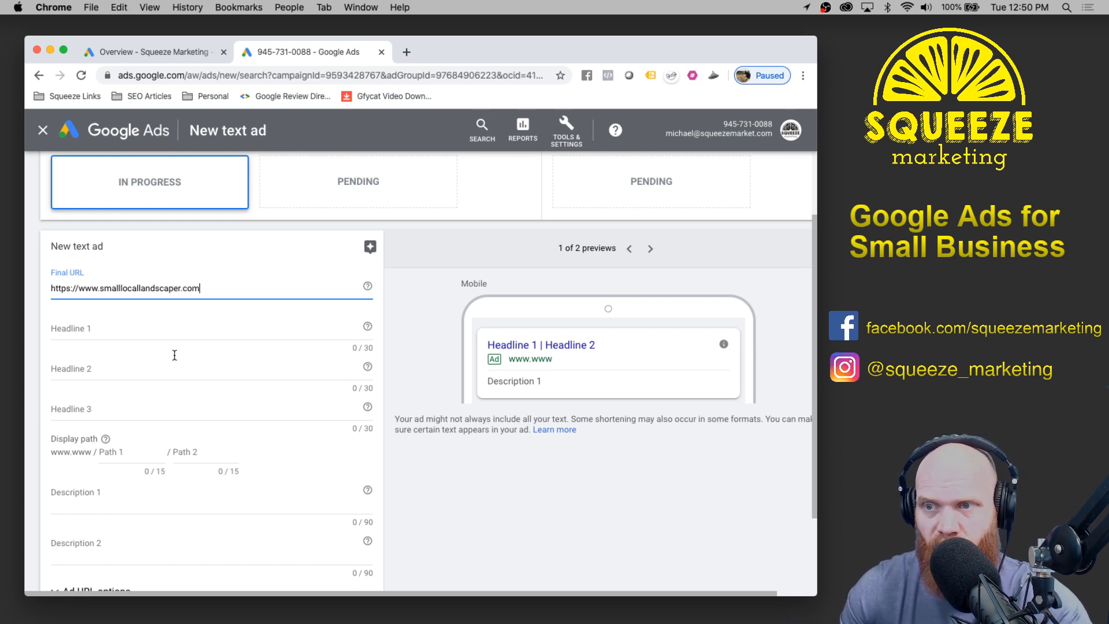
- Set the ad's headline 1 to "Small Local Landscaper" and headline 2 to "Residential Landscaping"
click(154, 321)
text(Small Local Landscaper)
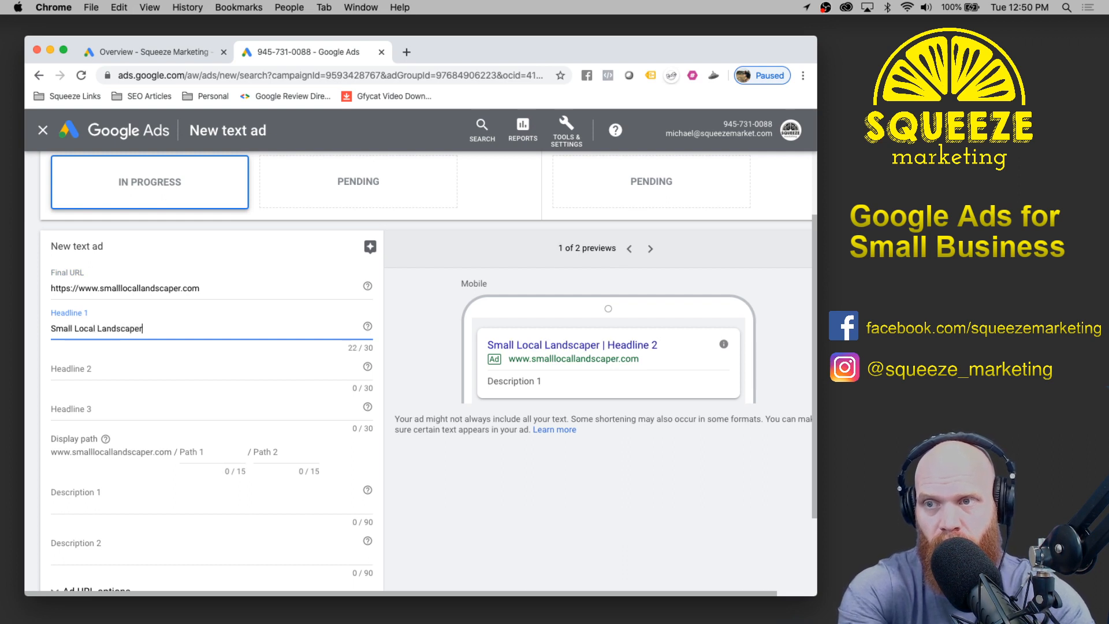
click(123, 368)
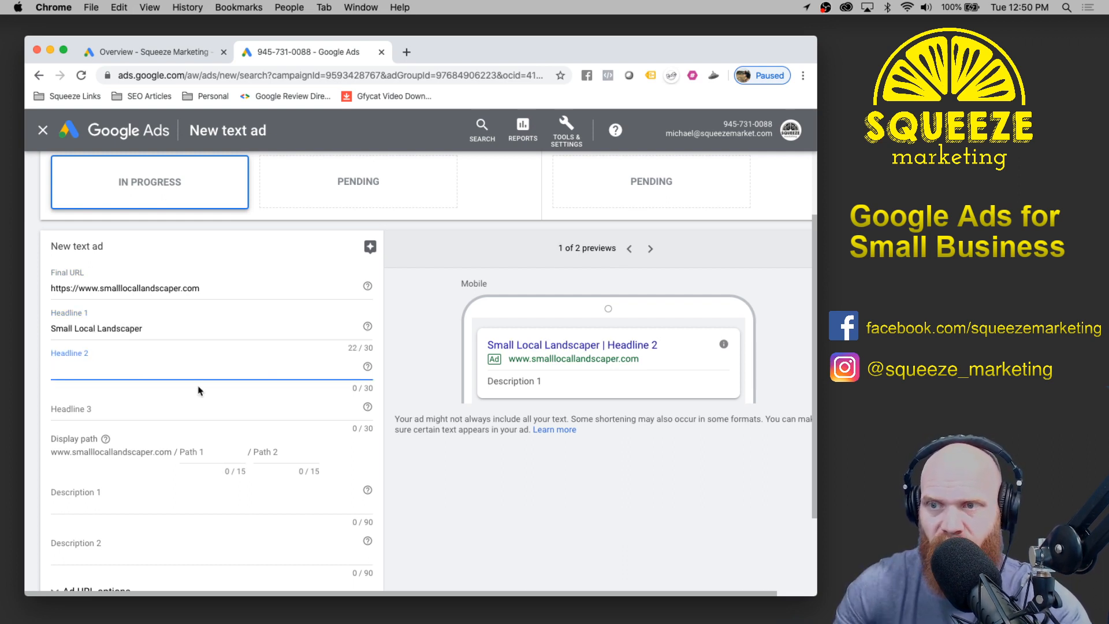
text(Resi)
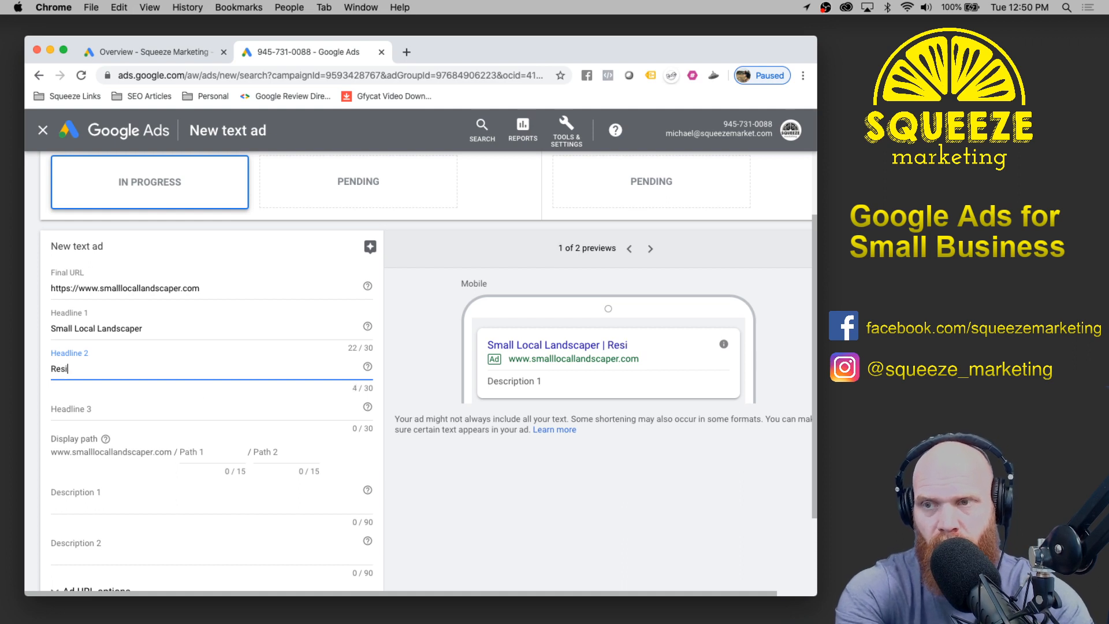
text(dential Lands)
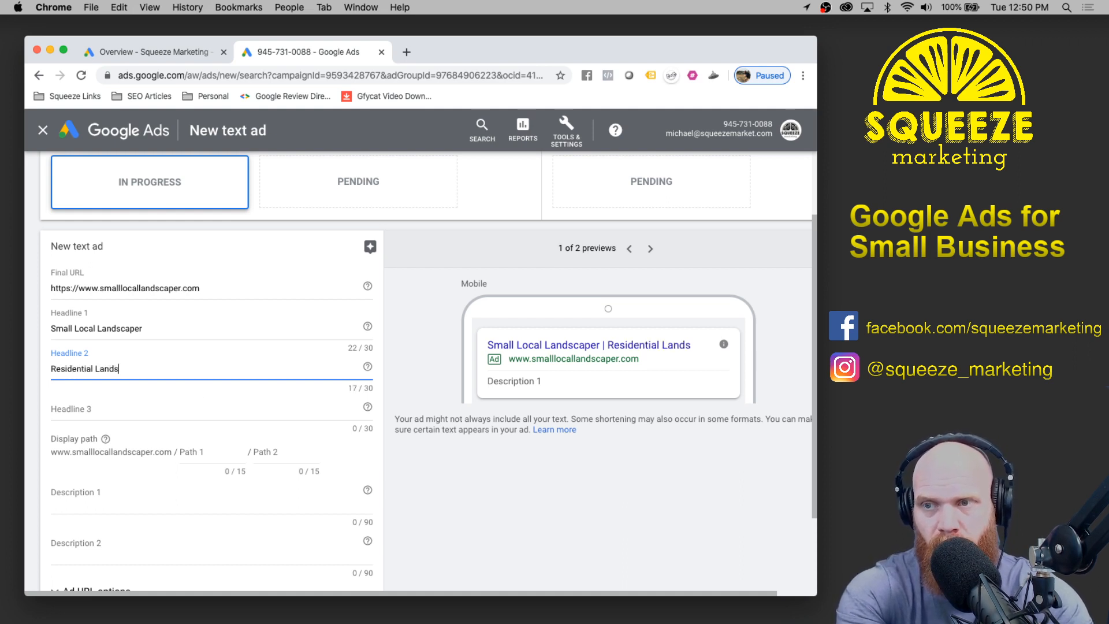
text(caping Service)
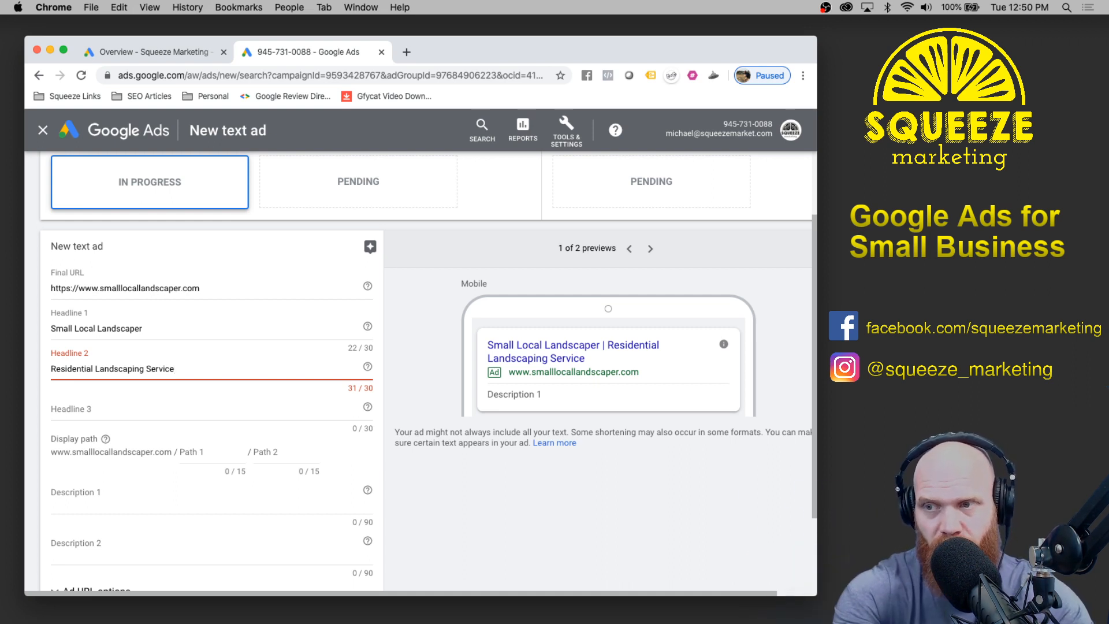
key(BackSpace)
key(BackSpace)
key(BackSpace)
key(BackSpace)
key(BackSpace)
key(BackSpace)
key(BackSpace)
key(BackSpace)
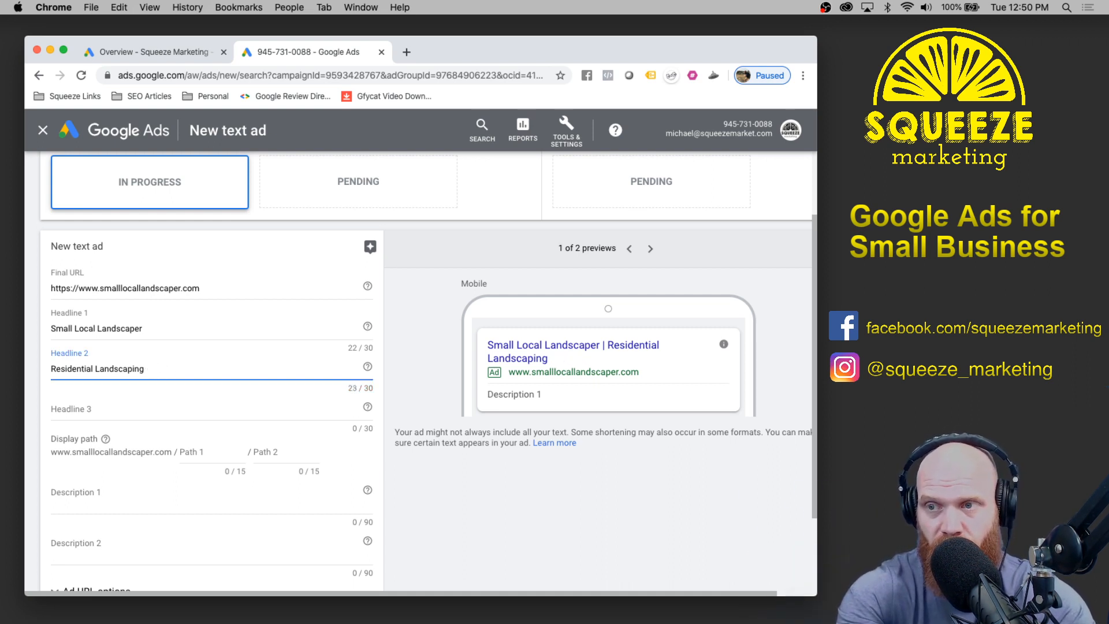
- Set headline 3 of the text ad to "Professional Service"
click(190, 410)
text(Profes)
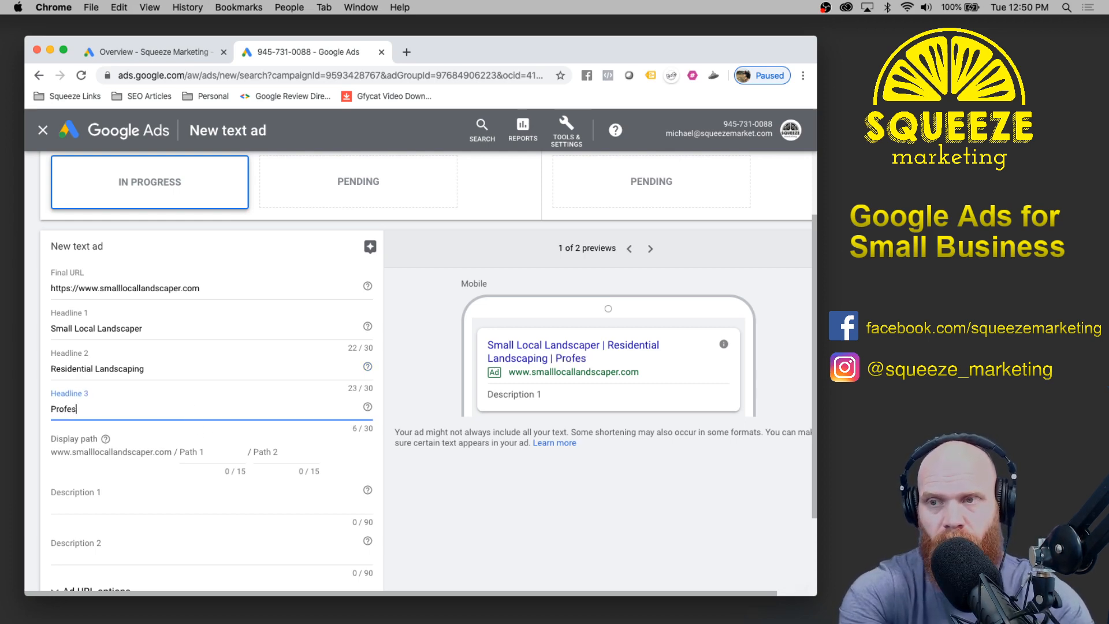
text(sional Service)
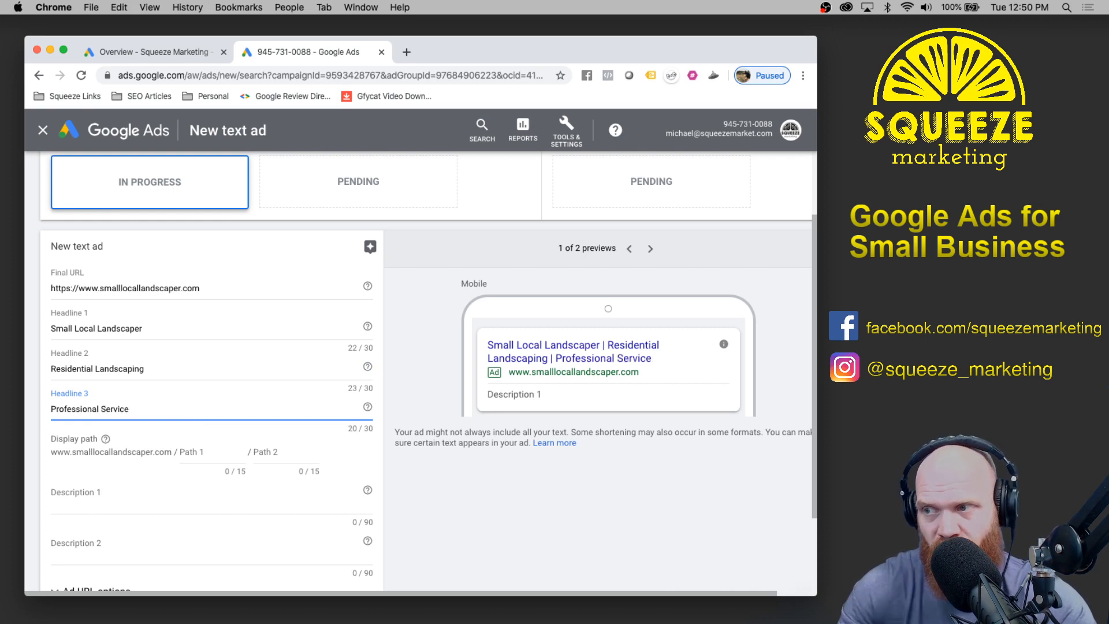
- Write the ad's description 1 as "Small Local Landscaper provides top quality mowing, edging, and shrub trimming."
scroll(173, 413, down, 2)
click(133, 414)
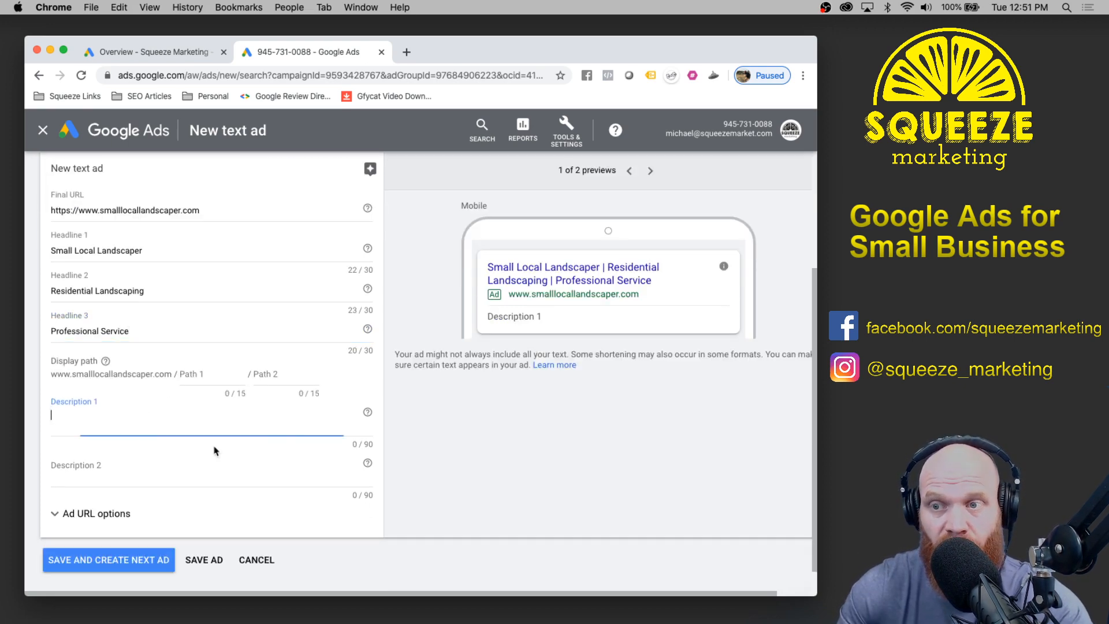
text(At)
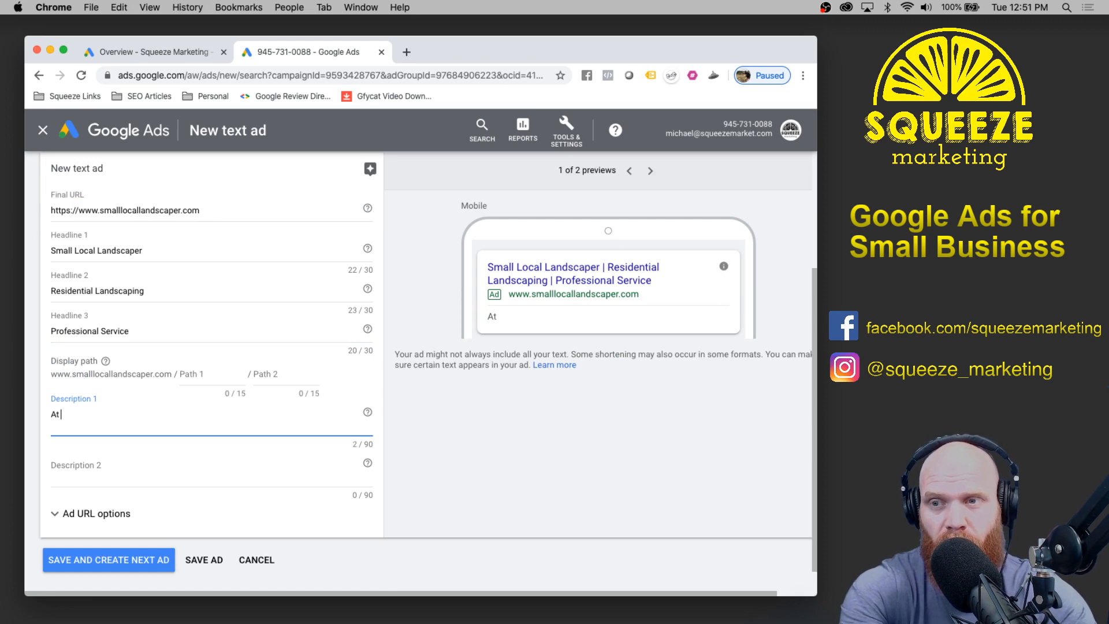
text( sma)
key(BackSpace)
key(BackSpace)
key(BackSpace)
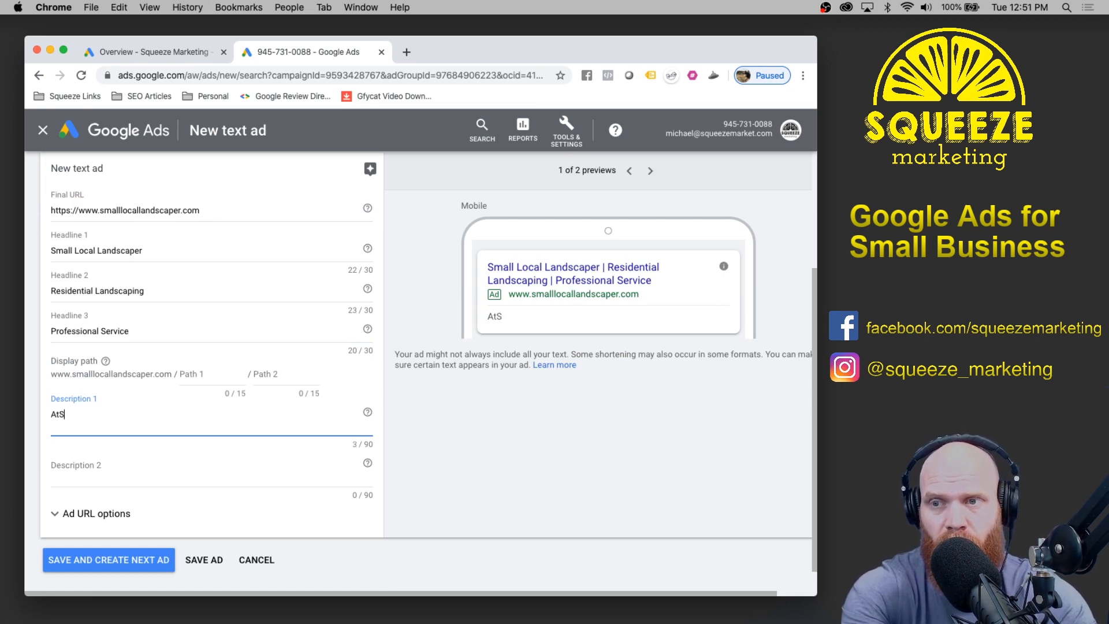
text(Small)
key(BackSpace)
key(BackSpace)
key(BackSpace)
key(BackSpace)
key(BackSpace)
key(BackSpace)
text(Small Local Landscaper provides top quali)
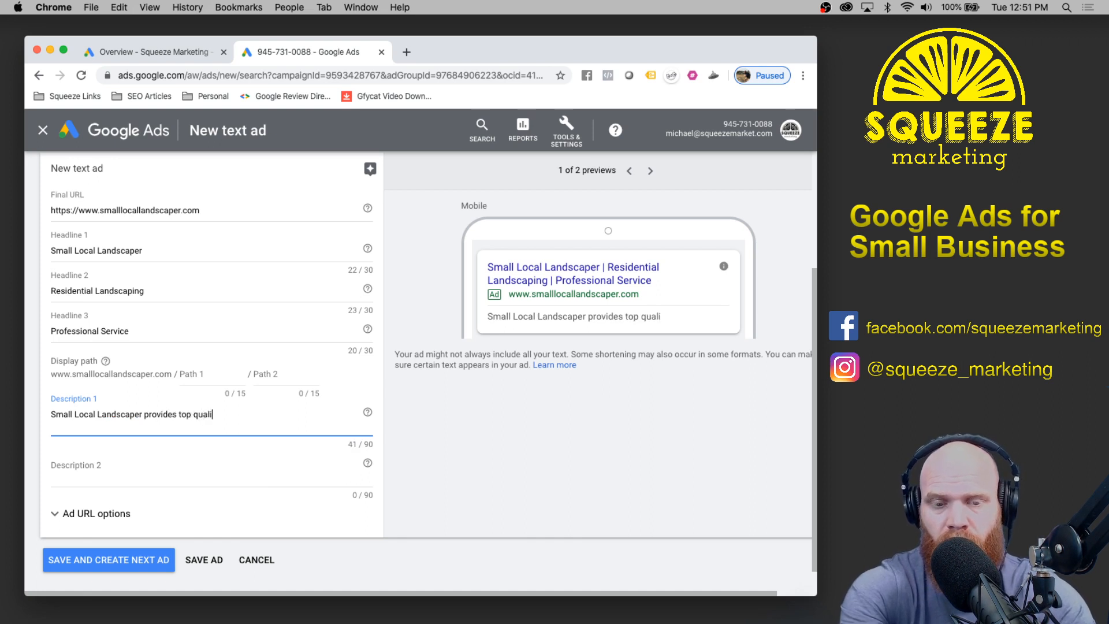
text(ty mowing, e)
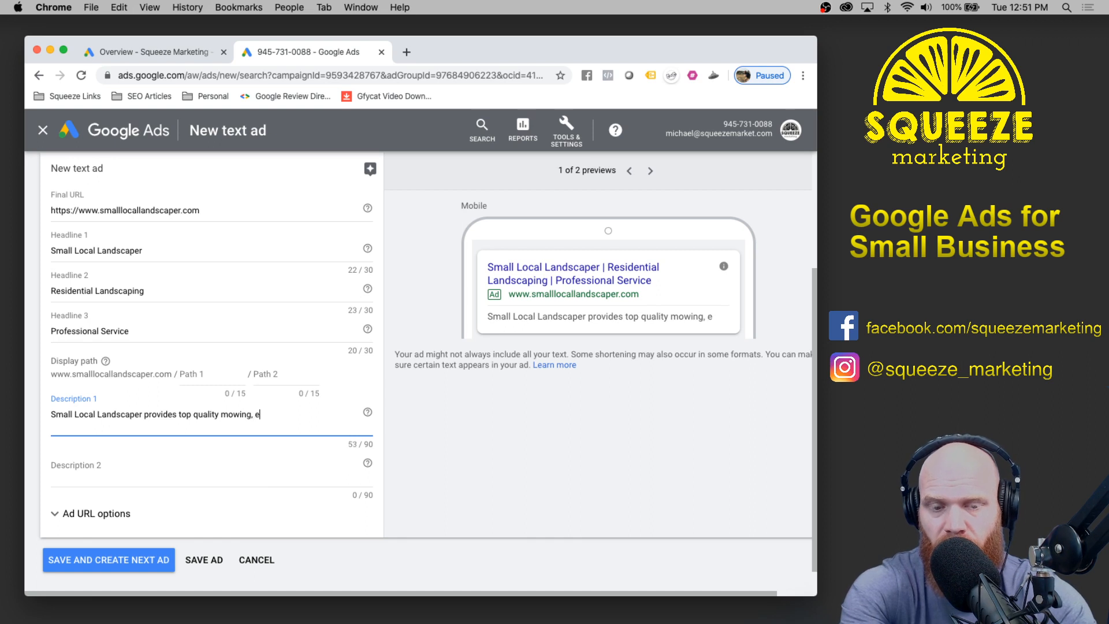
text(dging)
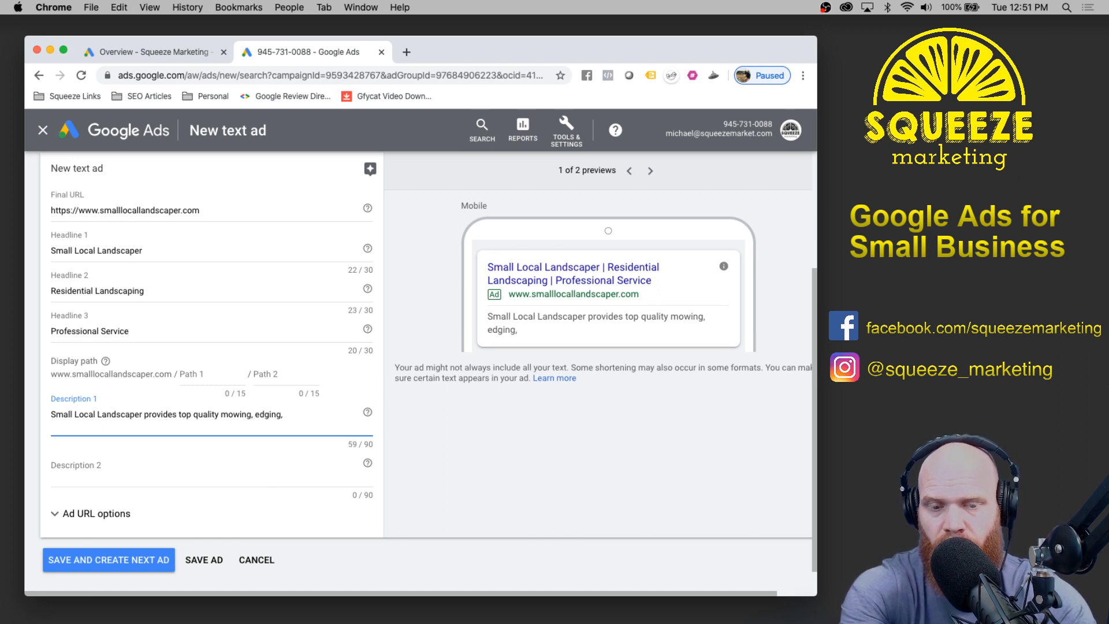
text(, sh)
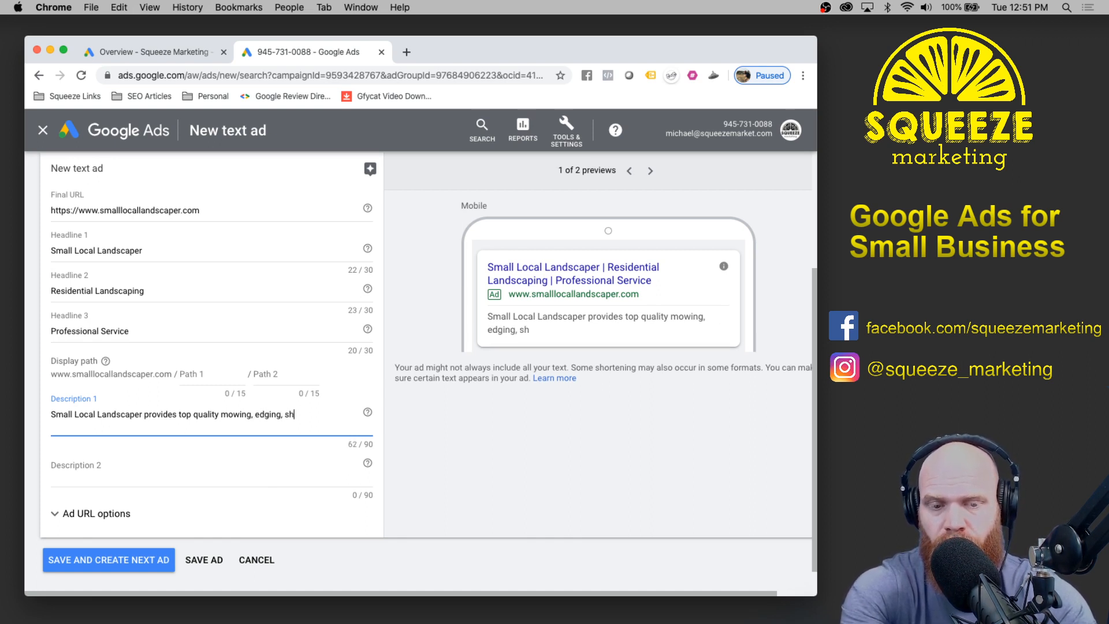
text(crub tri)
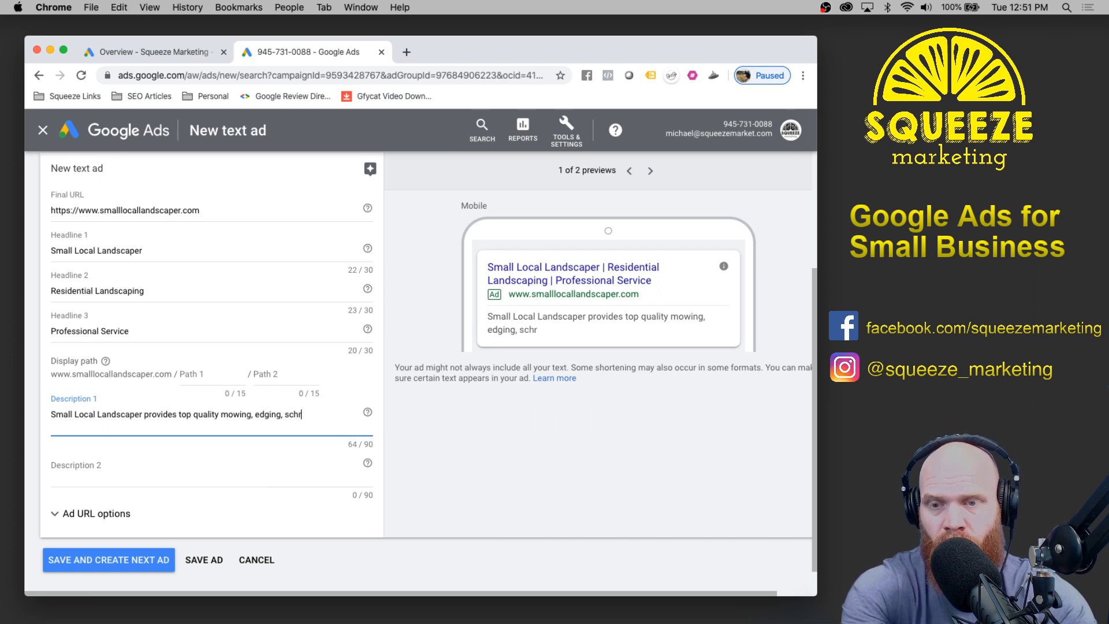
text(m)
key(BackSpace)
key(BackSpace)
key(BackSpace)
key(BackSpace)
key(BackSpace)
key(BackSpace)
key(BackSpace)
key(BackSpace)
key(BackSpace)
key(BackSpace)
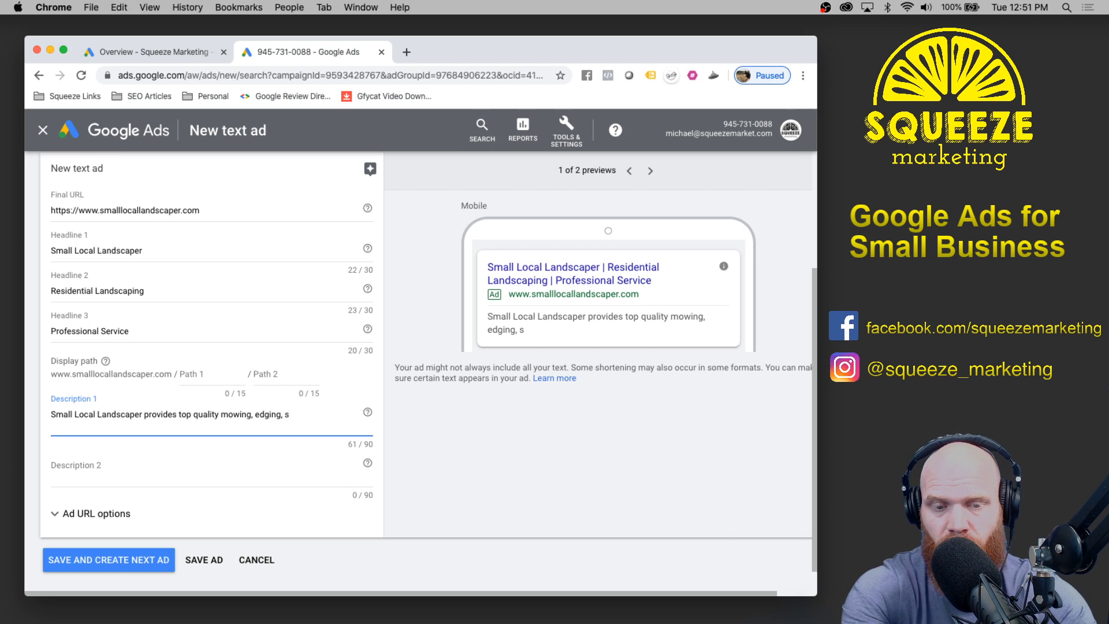
text(hrub trimming, and all othe)
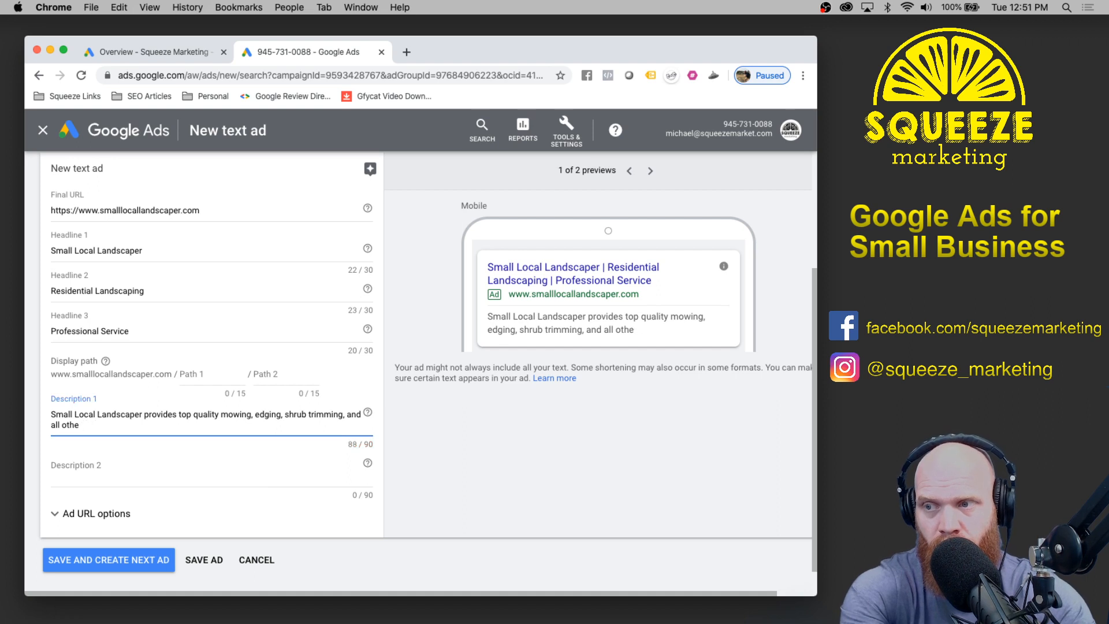
key(BackSpace)
key(BackSpace)
key(BackSpace)
key(BackSpace)
key(BackSpace)
key(BackSpace)
key(BackSpace)
key(BackSpace)
key(BackSpace)
key(BackSpace)
key(BackSpace)
key(BackSpace)
key(BackSpace)
key(BackSpace)
key(BackSpace)
key(BackSpace)
key(BackSpace)
key(BackSpace)
key(BackSpace)
key(BackSpace)
key(BackSpace)
key(BackSpace)
key(BackSpace)
key(BackSpace)
key(BackSpace)
text(and shrub trimming)
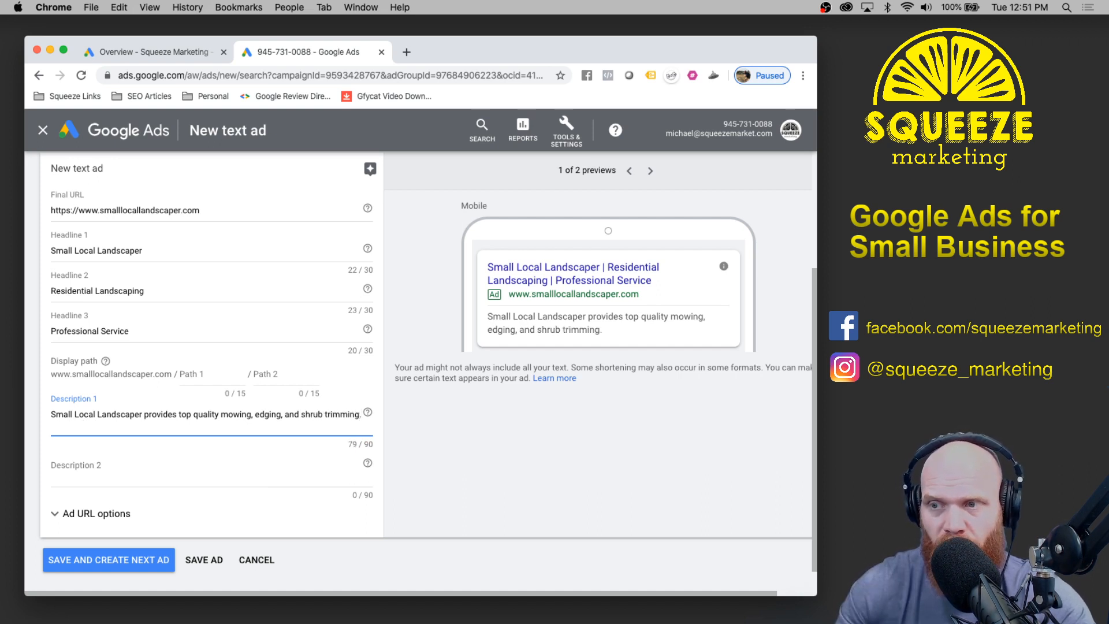
- Begin the ad's description 2 with "Give us a call today for your residential landscaping needs"
click(217, 473)
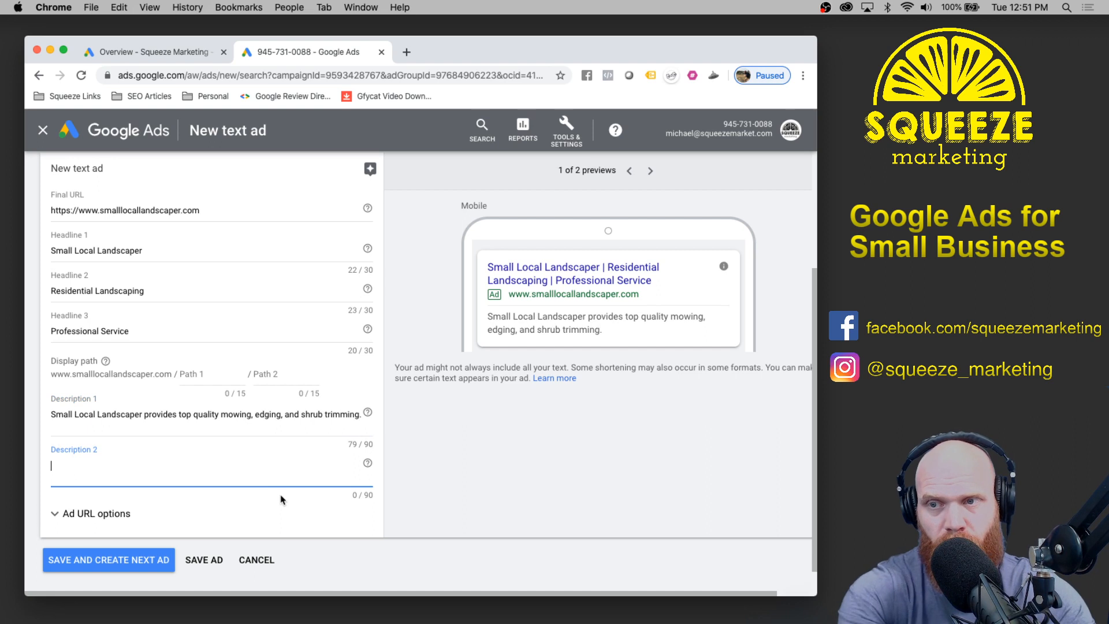
text(Give us a)
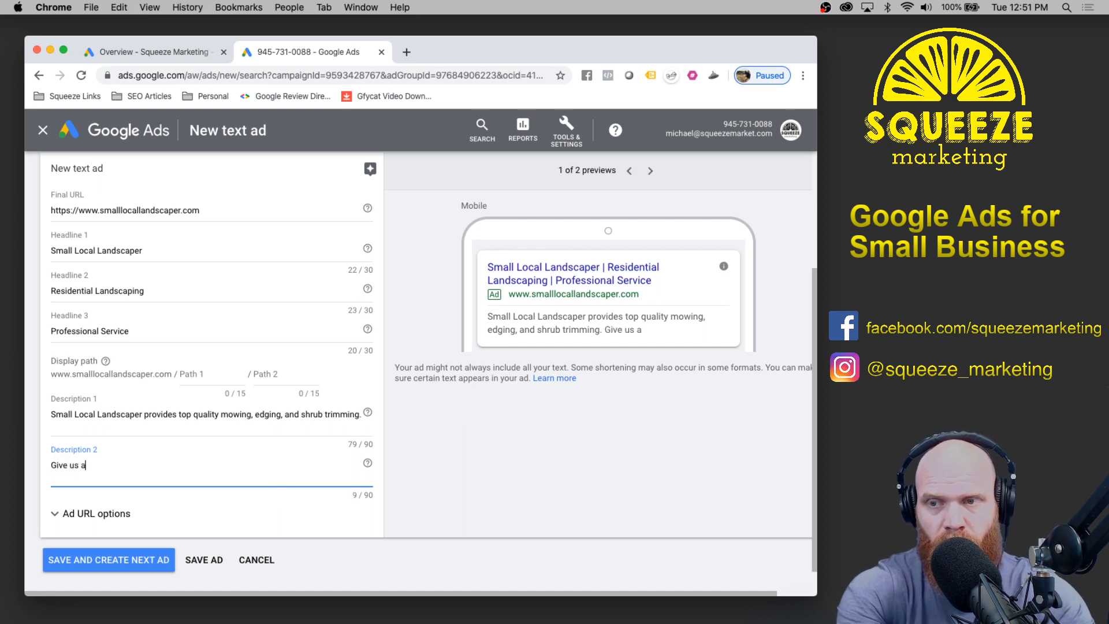
text( call today for your)
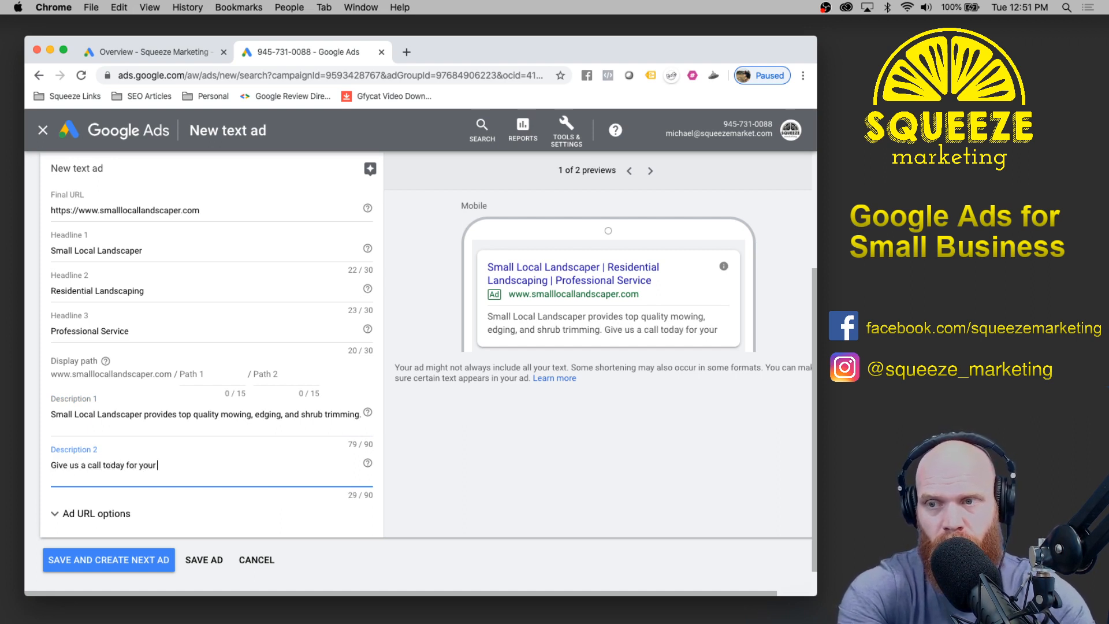
text( residentil lan)
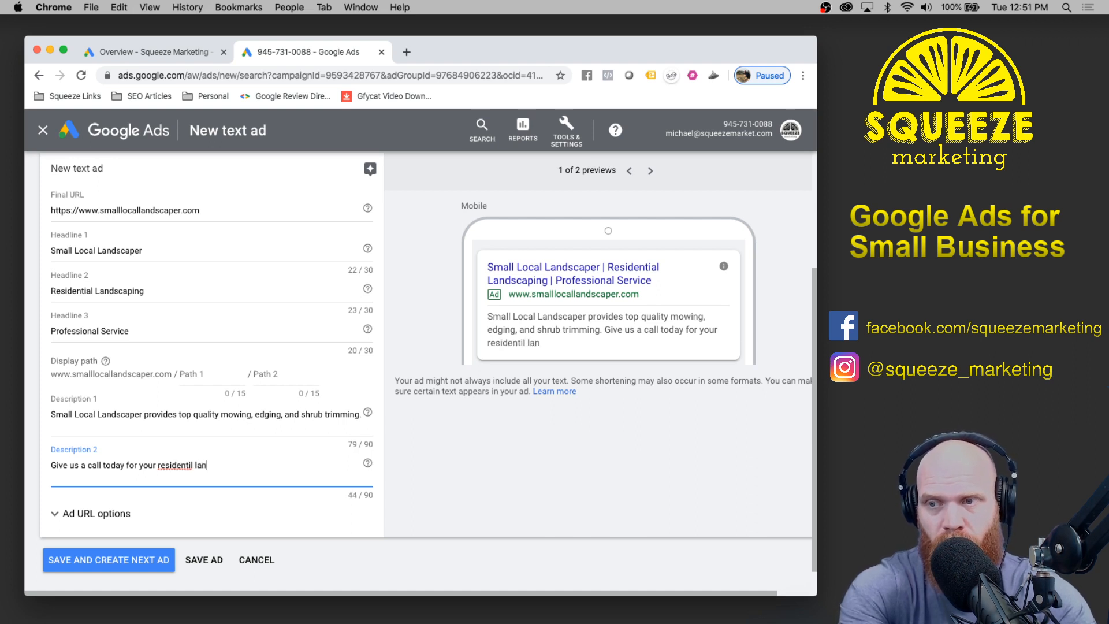
key(BackSpace)
key(BackSpace)
key(BackSpace)
key(BackSpace)
key(BackSpace)
text(al)
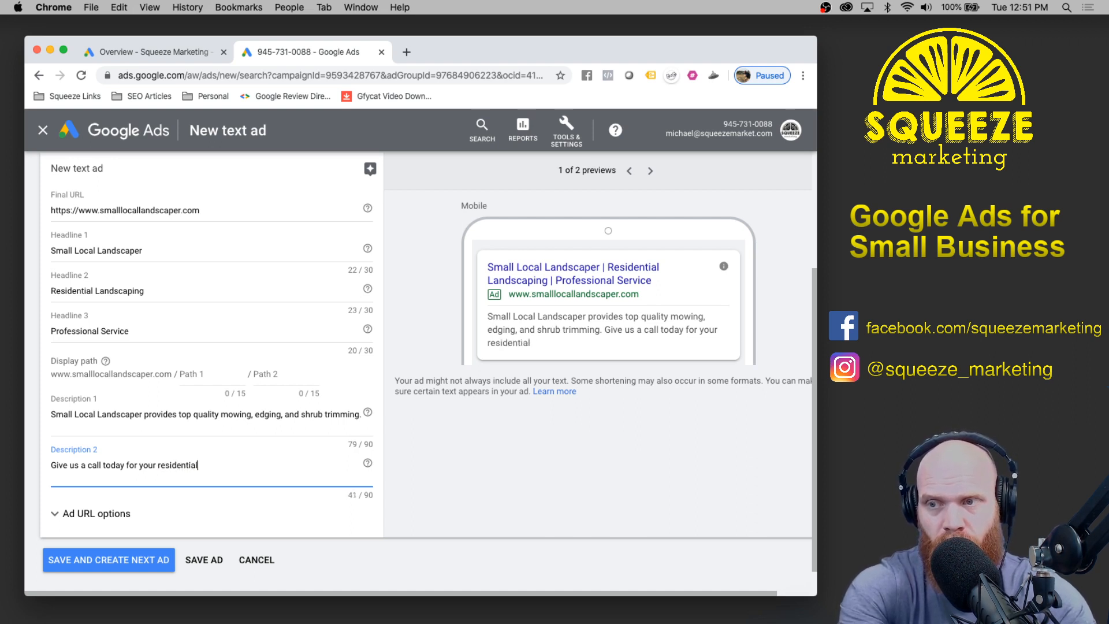
text( landscaping ne)
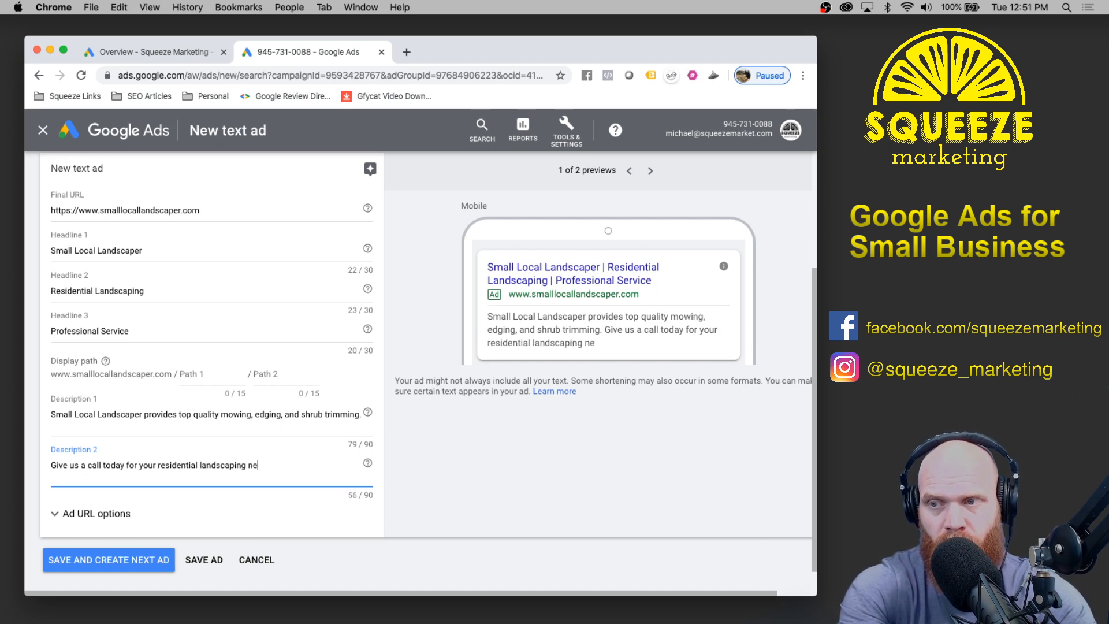
text(eds. We)
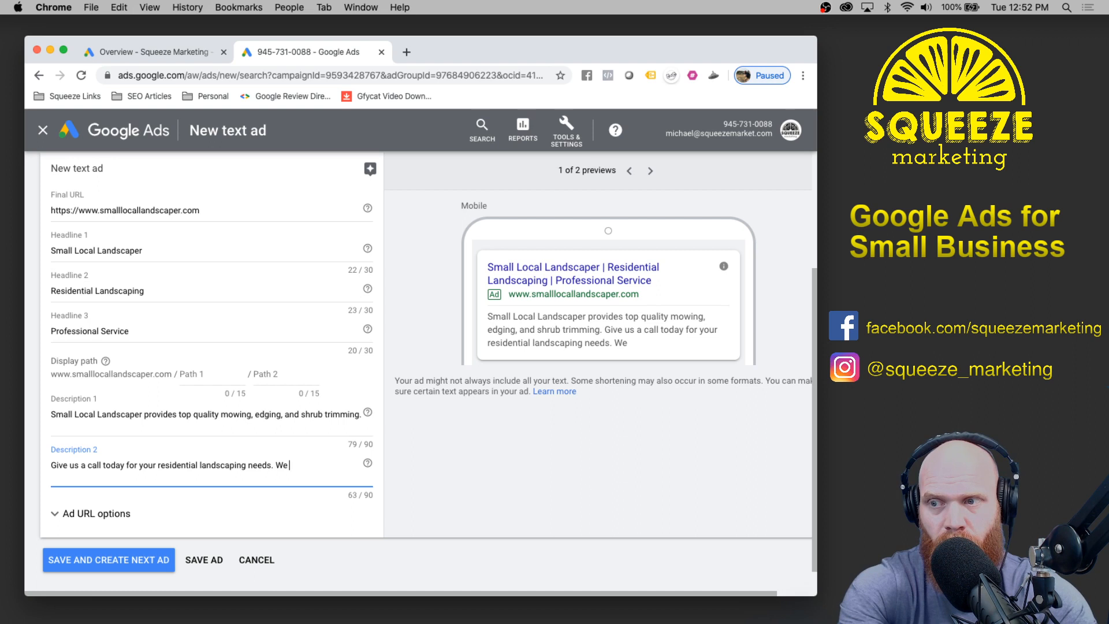
- Finish description 2 with "and we can be there within hours." and shorten its opening "Give us a call" to "Call us"
key(BackSpace)
key(BackSpace)
key(BackSpace)
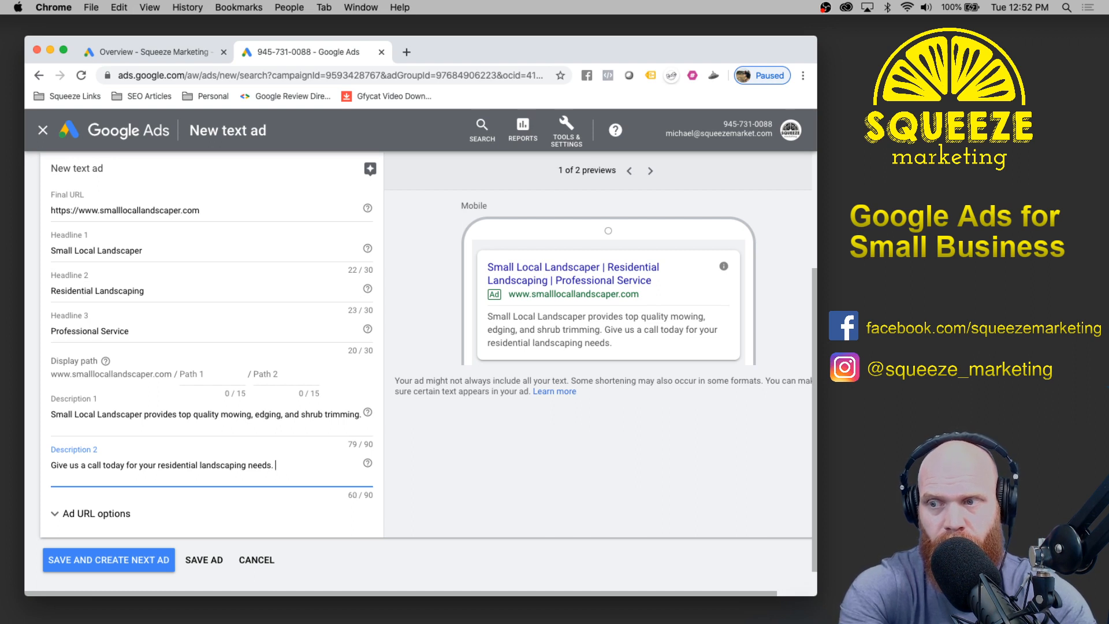
text(and we c)
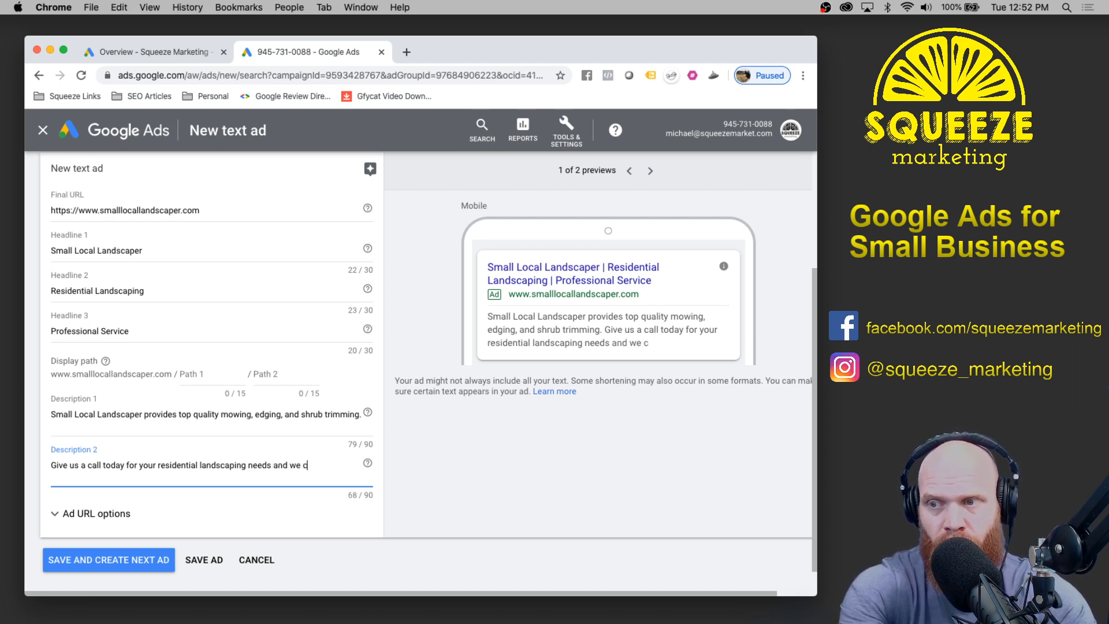
text(an be at your)
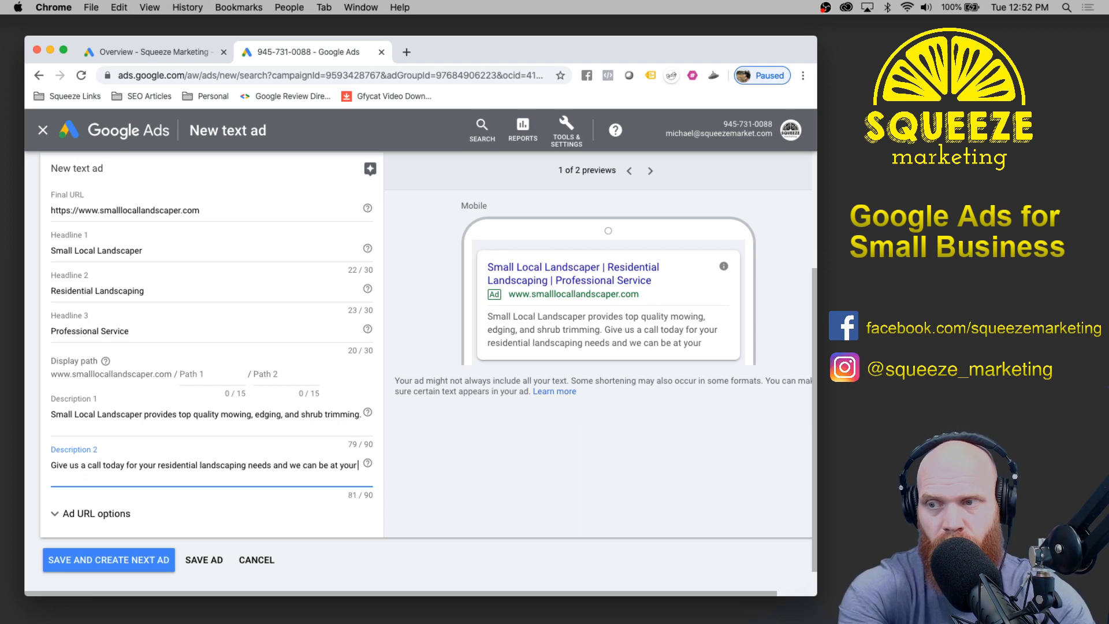
text( home within)
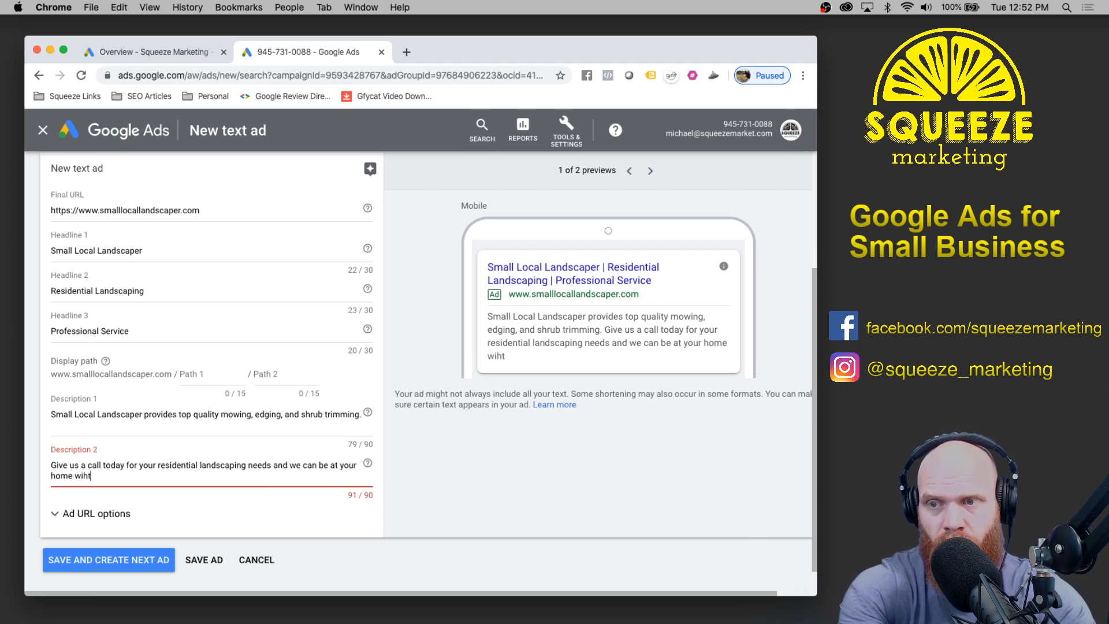
key(BackSpace)
key(BackSpace)
key(BackSpace)
key(BackSpace)
key(BackSpace)
key(BackSpace)
key(BackSpace)
key(BackSpace)
key(BackSpace)
key(BackSpace)
key(BackSpace)
key(BackSpace)
key(BackSpace)
key(BackSpace)
key(BackSpace)
key(BackSpace)
key(BackSpace)
key(BackSpace)
text(th)
key(BackSpace)
key(BackSpace)
key(BackSpace)
text(there within)
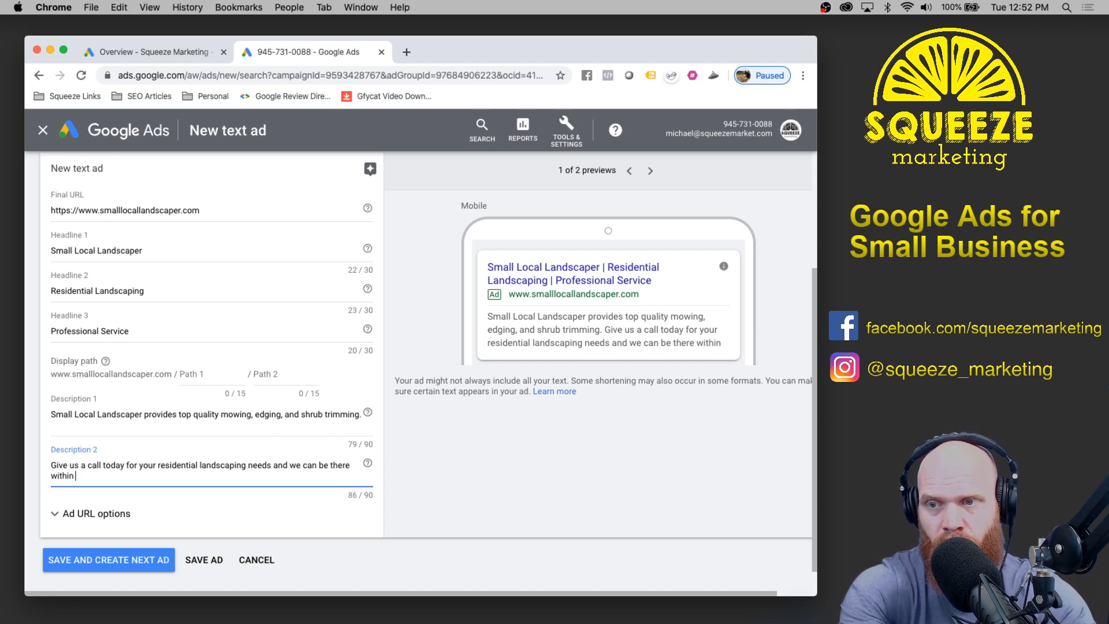
text( hours.)
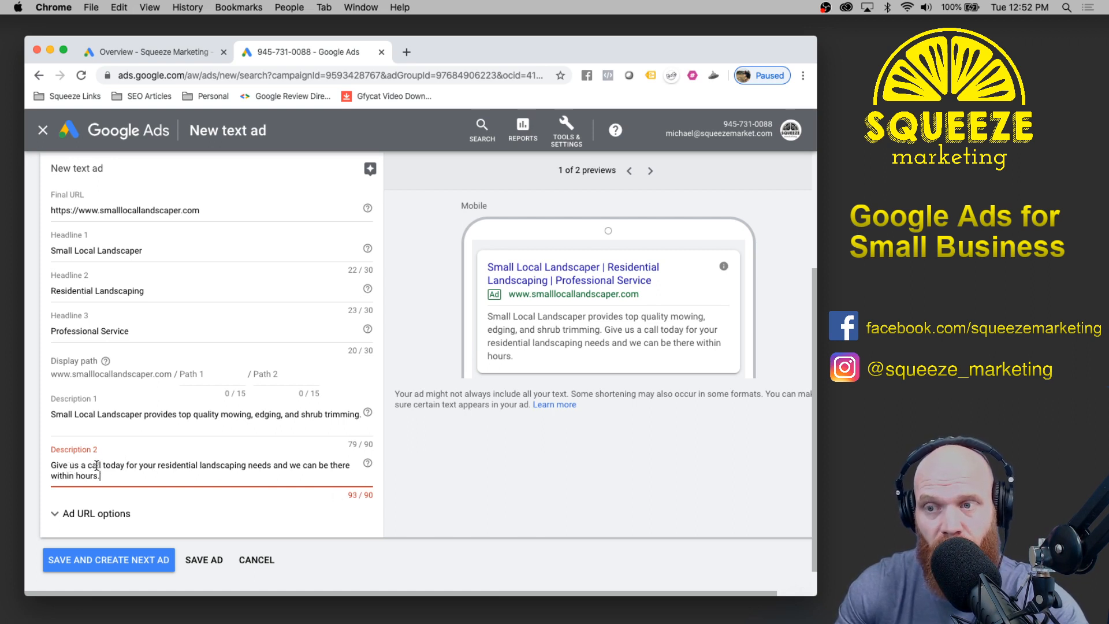
drag(102, 466, 45, 467)
text(Call us)
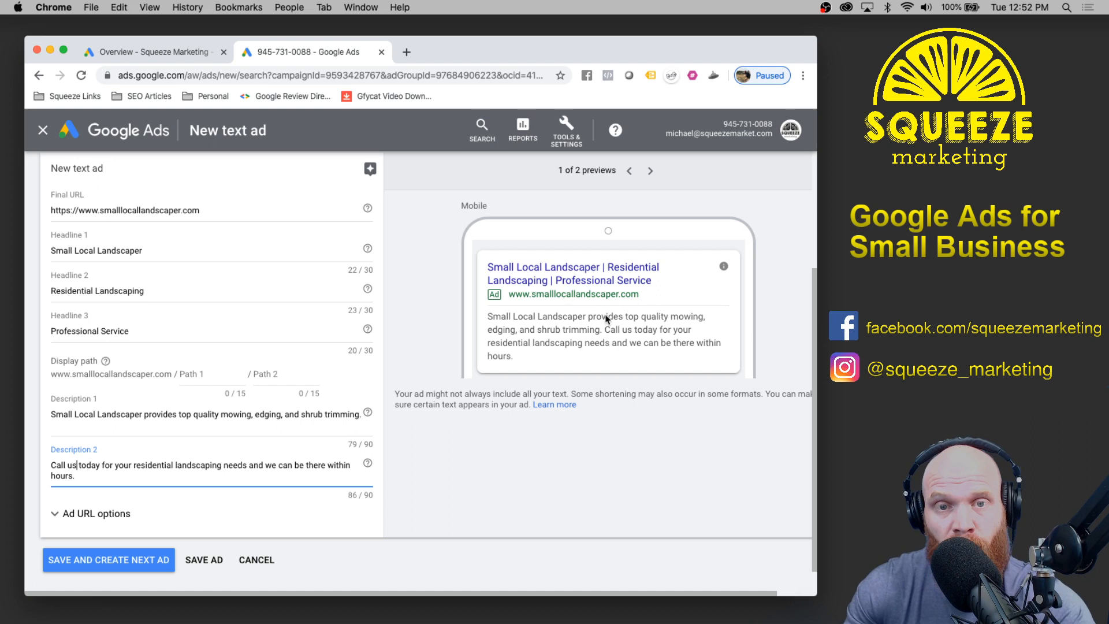
- Check the ad's desktop and mobile previews and save the text ad
click(650, 171)
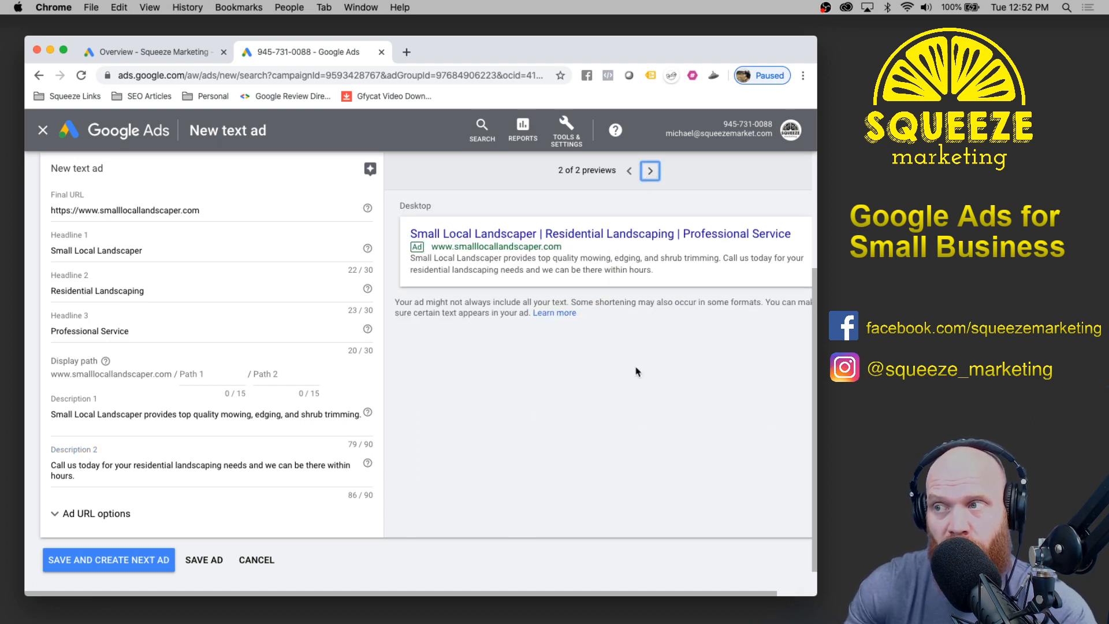
click(629, 171)
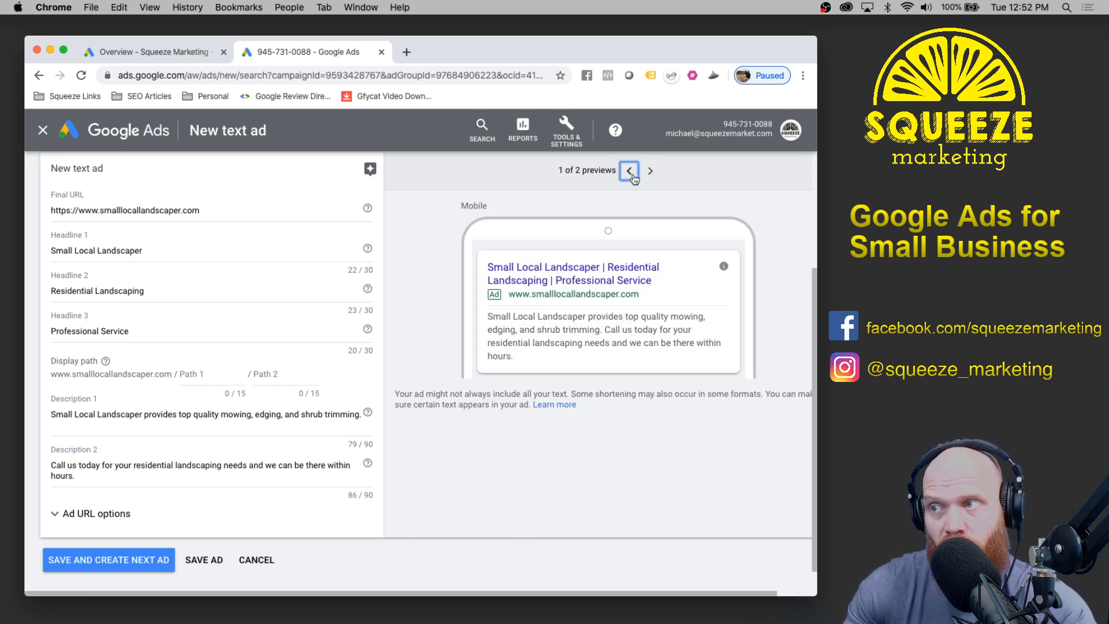
click(204, 559)
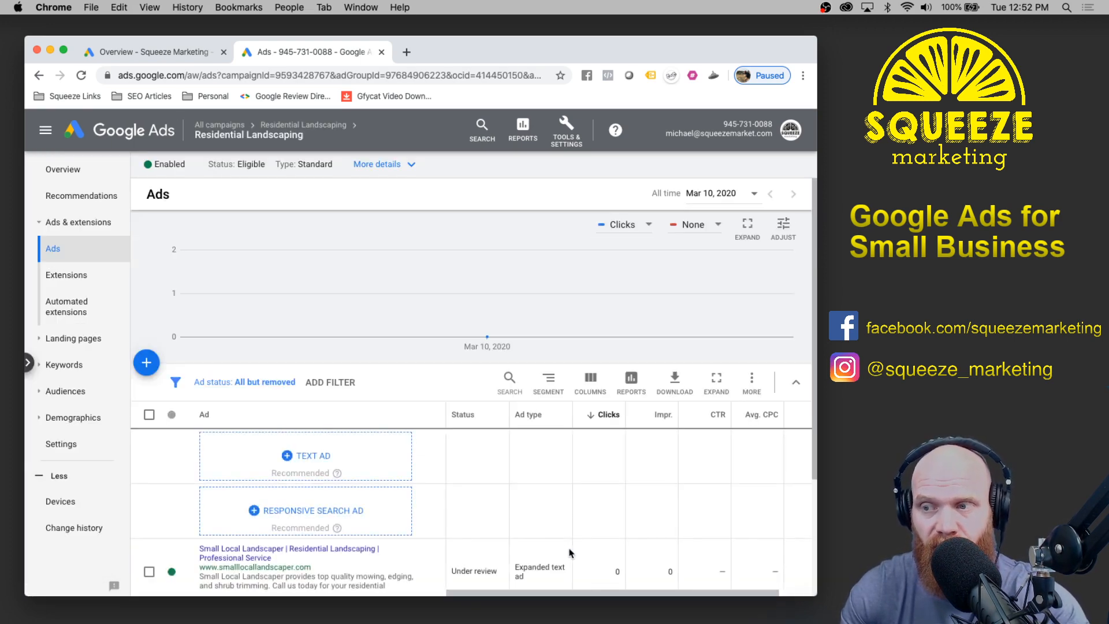
scroll(414, 404, down, 2)
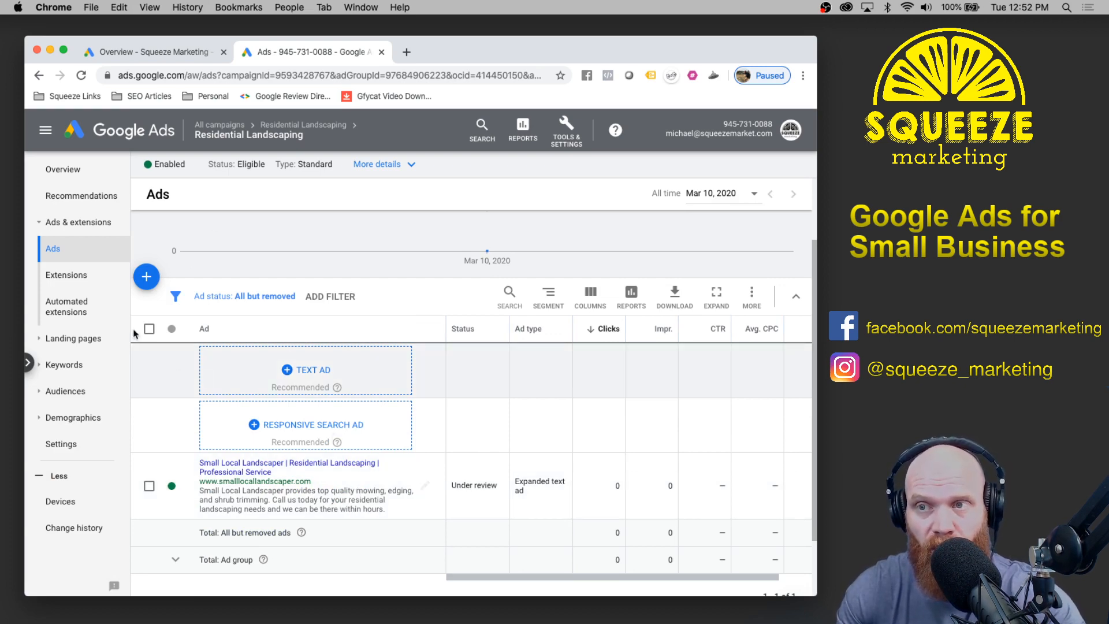
- Create a sitelink extension for the ad group with "Residential Landscaping" as the text of sitelink 1
click(75, 275)
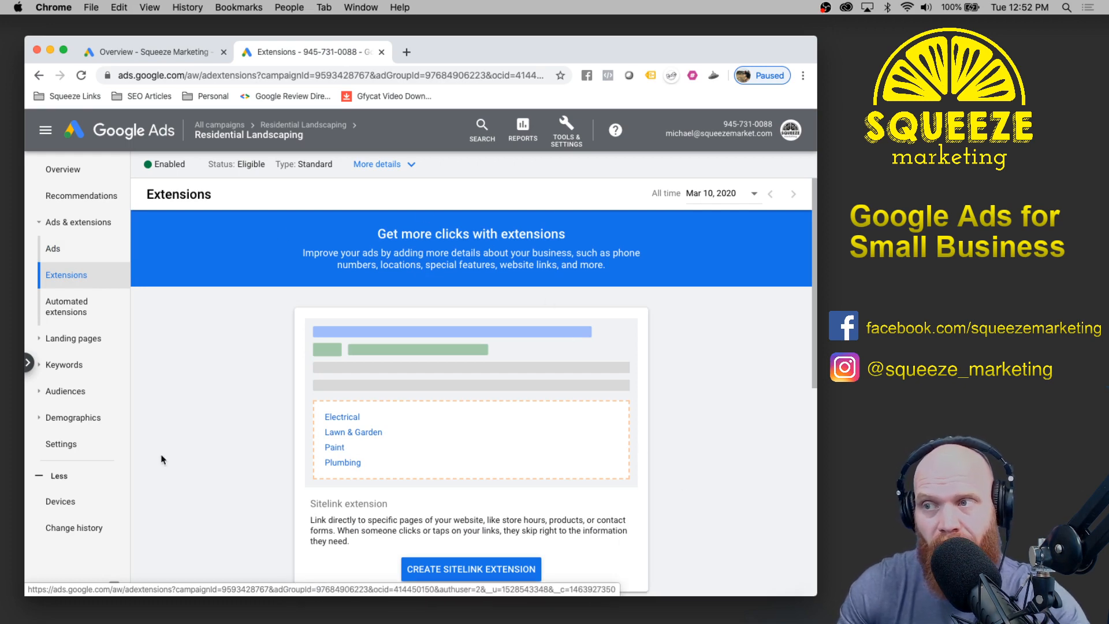
scroll(386, 398, down, 5)
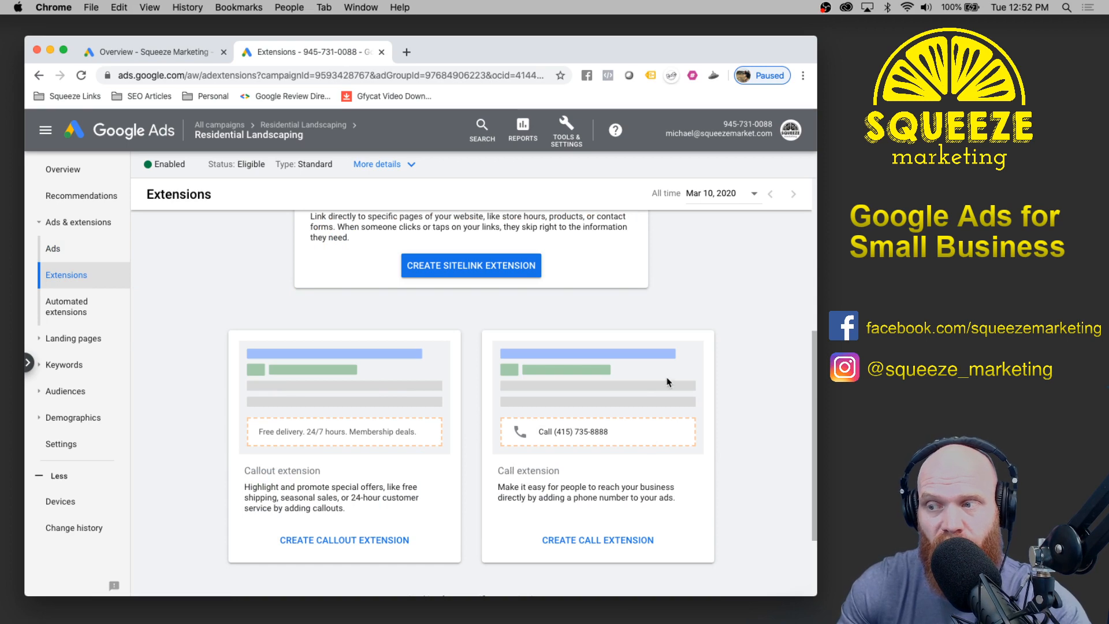
scroll(663, 373, down, 2)
scroll(542, 447, up, 5)
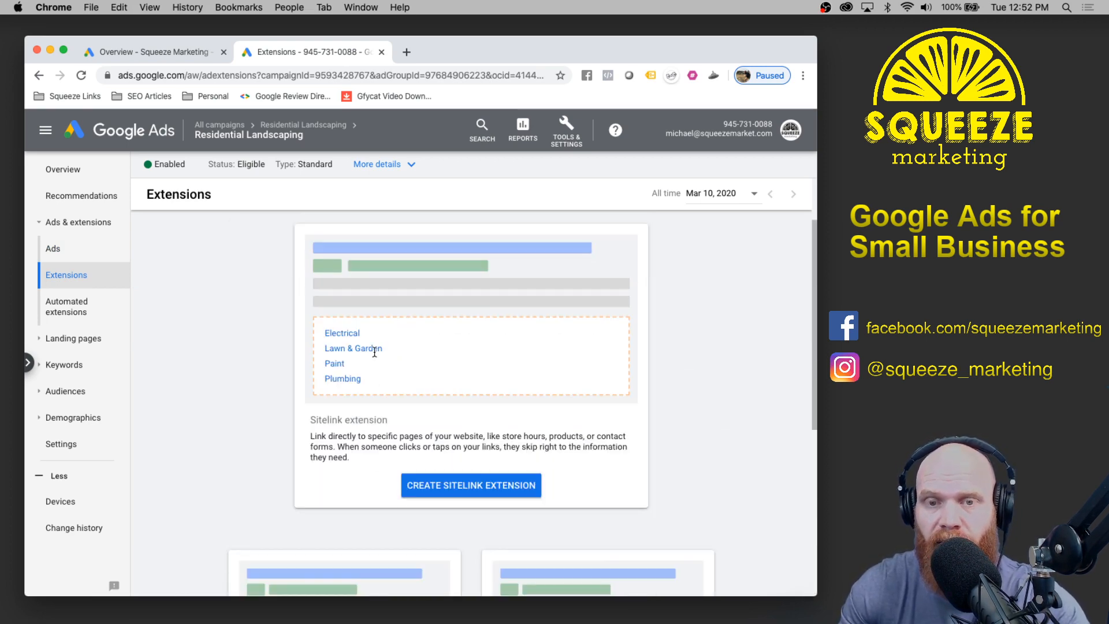
click(469, 487)
scroll(231, 318, down, 2)
click(178, 294)
text(R)
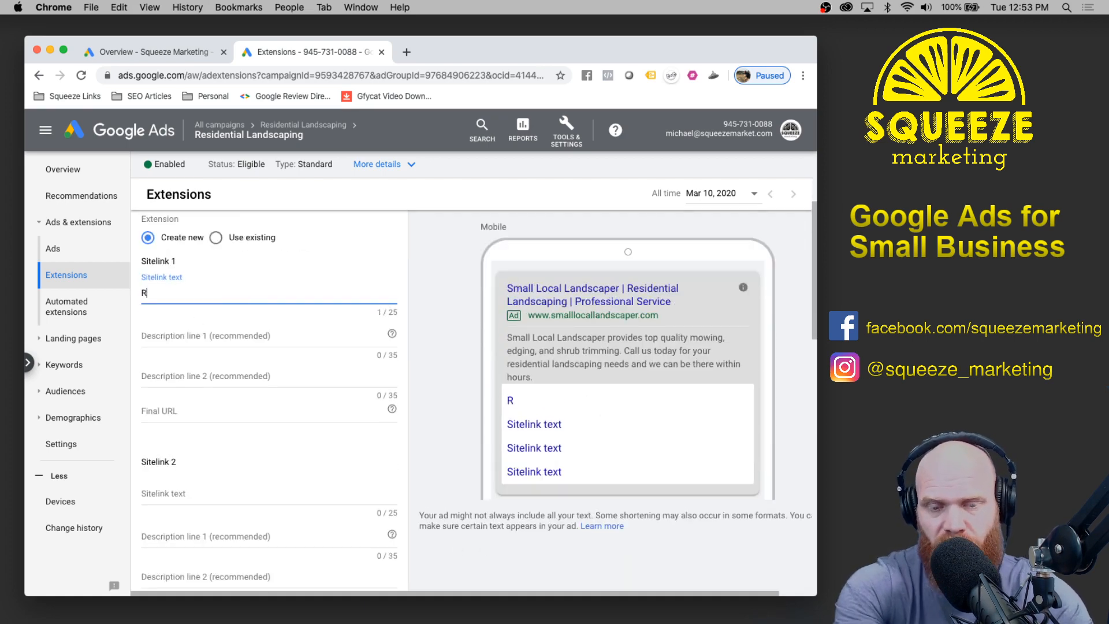
text(esidential Landscaping)
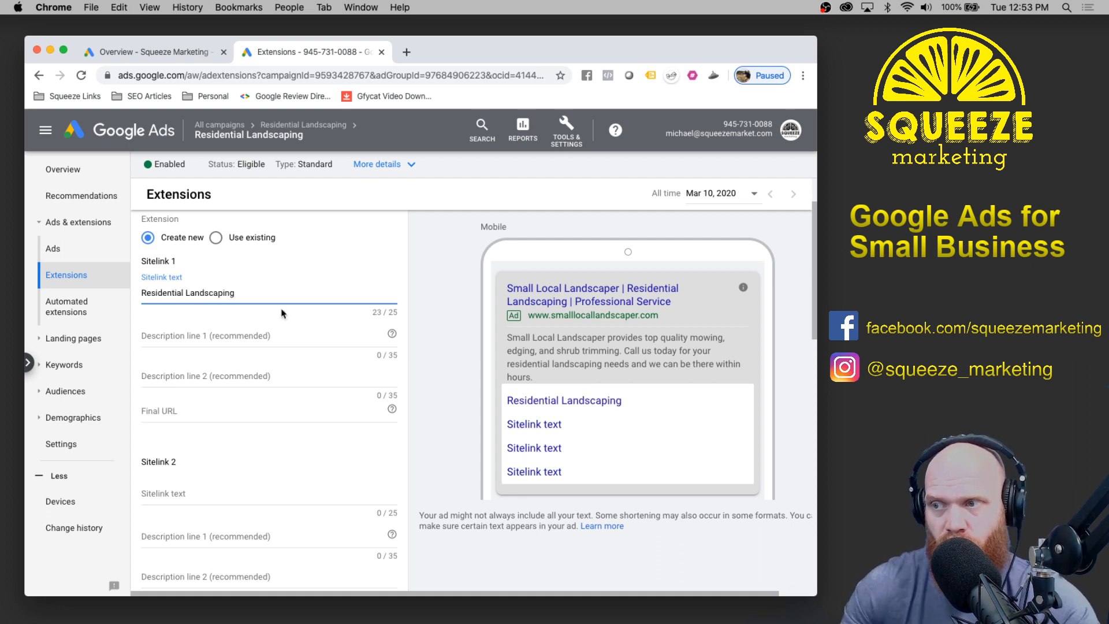
- Set sitelink 1's description line 1 to "Top Professional Landscapers" and go to description line 2
click(263, 333)
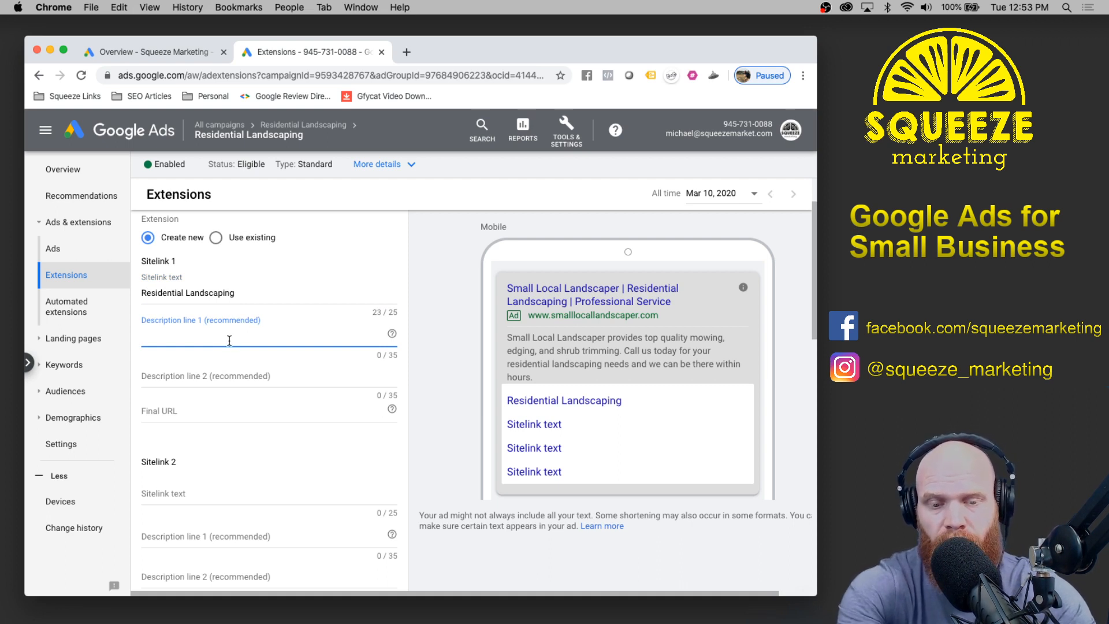
text(T)
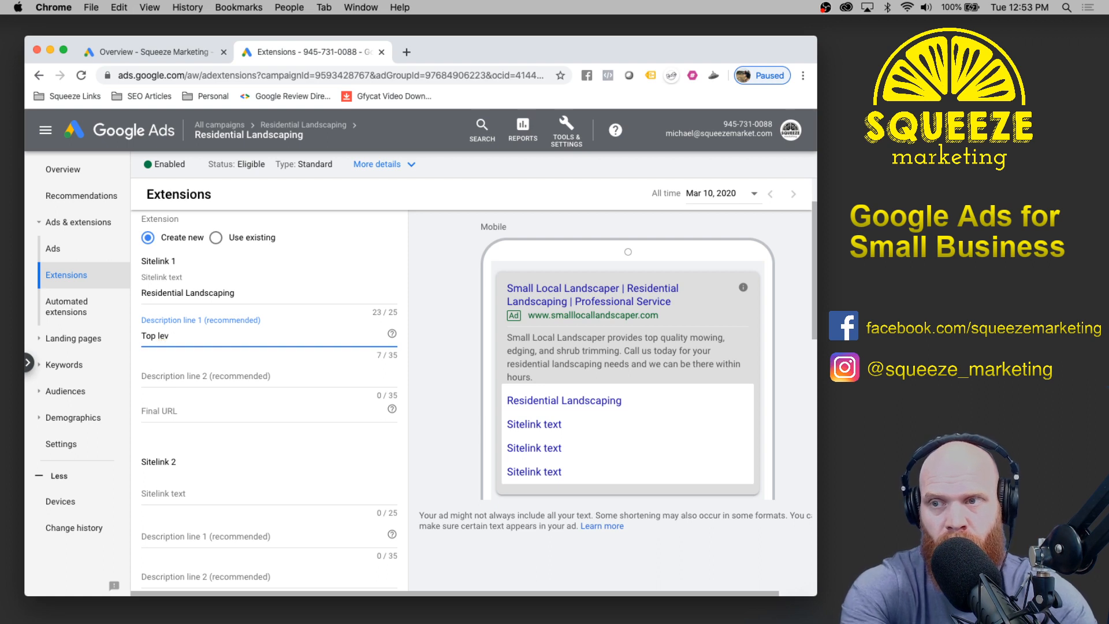
text(op Profesisonal L)
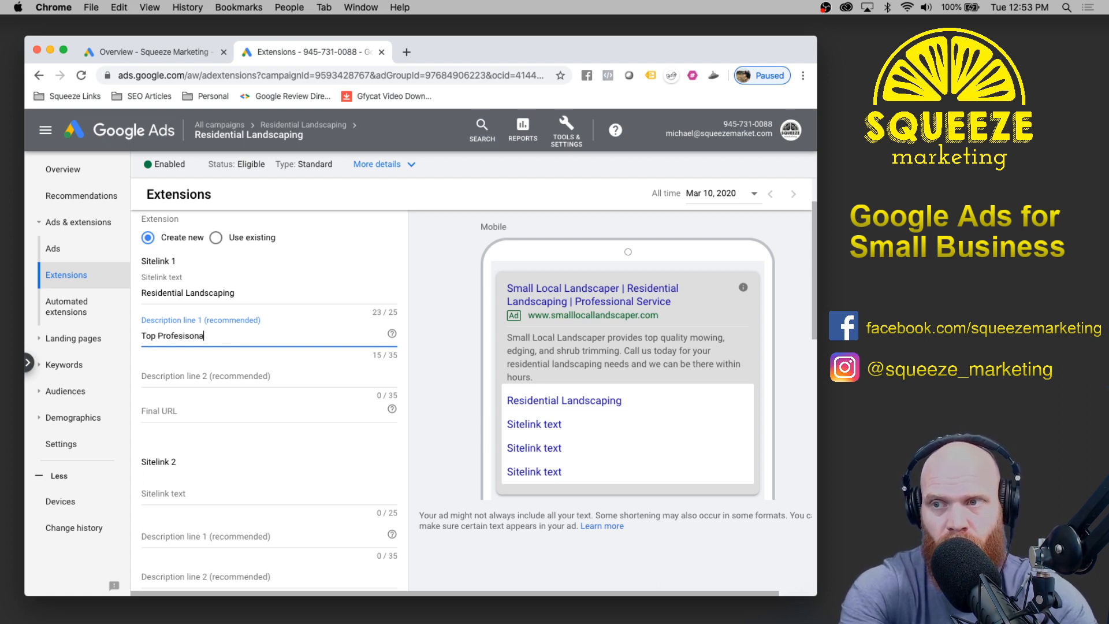
key(BackSpace)
key(BackSpace)
key(BackSpace)
key(BackSpace)
key(BackSpace)
key(BackSpace)
key(BackSpace)
key(BackSpace)
text(sional Landscapers)
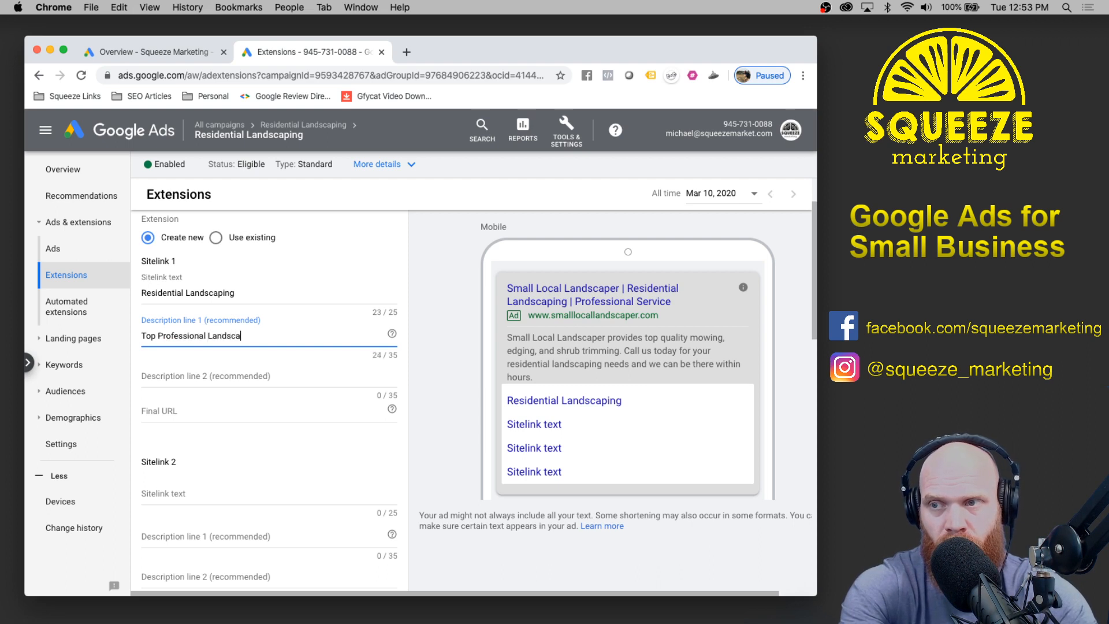
key(Tab)
click(234, 373)
text(Residential)
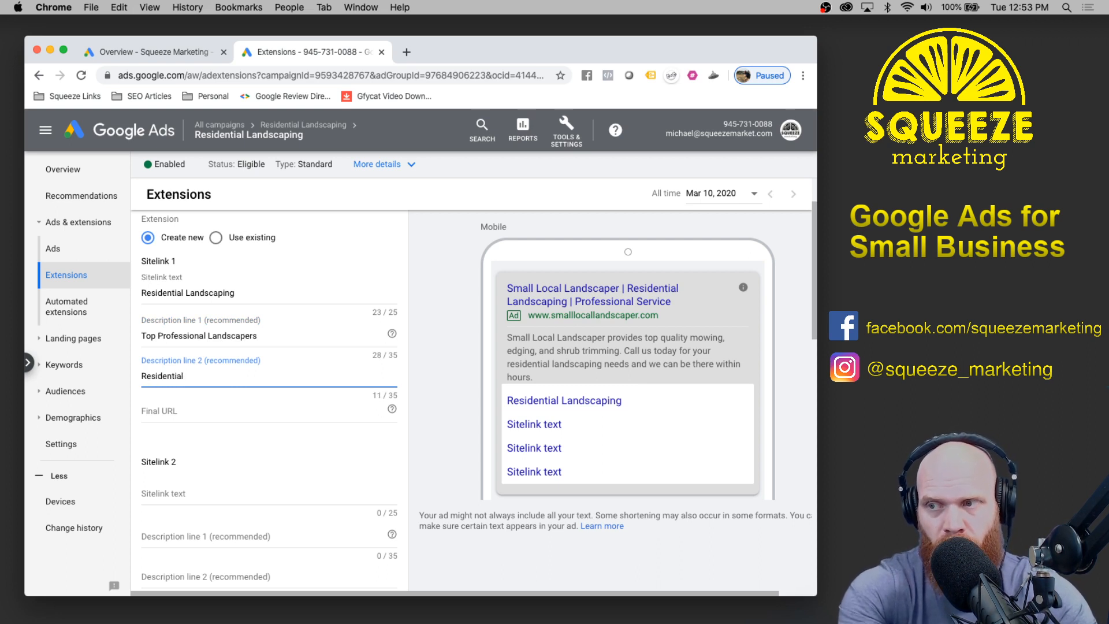
key(BackSpace)
key(BackSpace)
key(BackSpace)
text(Full)
key(BackSpace)
key(BackSpace)
key(BackSpace)
key(BackSpace)
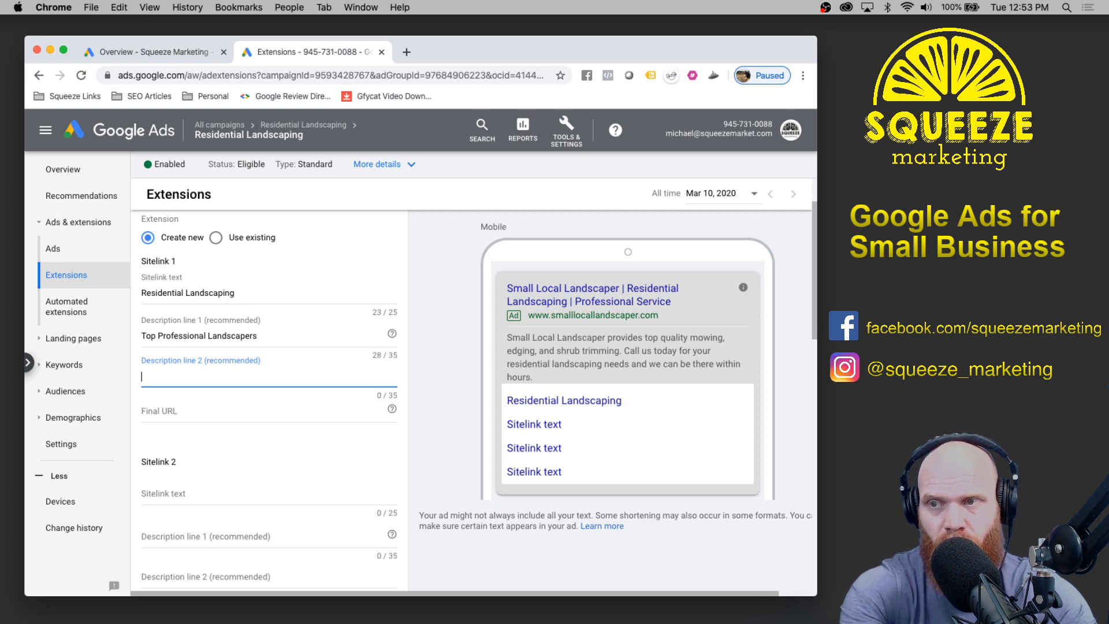
text(Reesidenti)
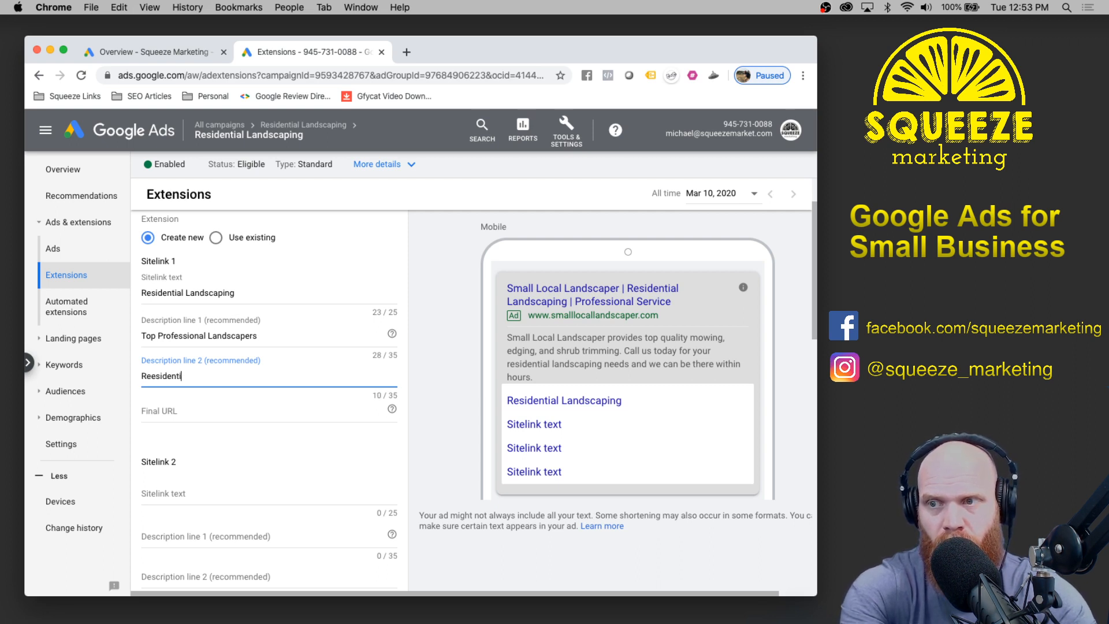
key(BackSpace)
key(BackSpace)
key(BackSpace)
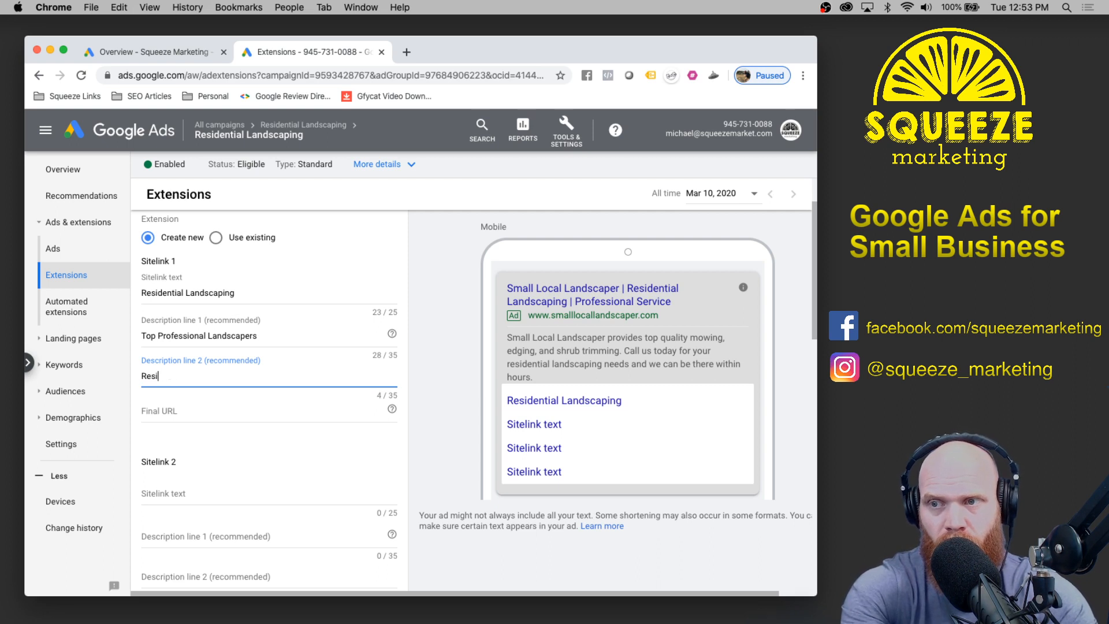
text(sidential)
key(BackSpace)
key(BackSpace)
key(BackSpace)
key(BackSpace)
key(BackSpace)
key(BackSpace)
key(BackSpace)
key(BackSpace)
key(BackSpace)
key(BackSpace)
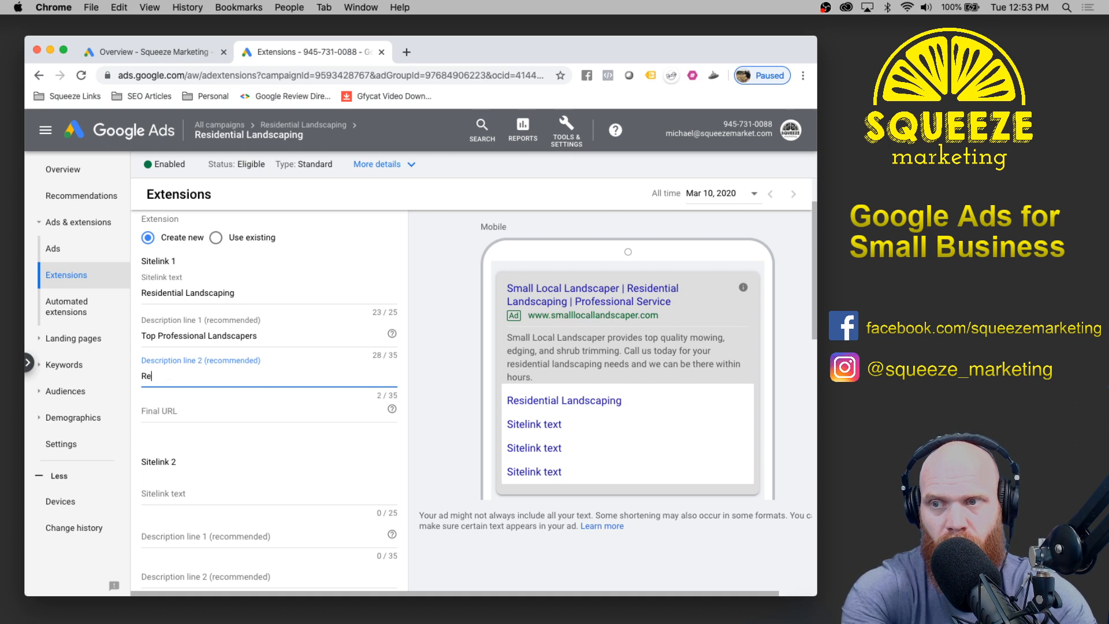
- Enter "Best Residential Landscaping in Town" as description line 2 of sitelink 1
text(Best Resi)
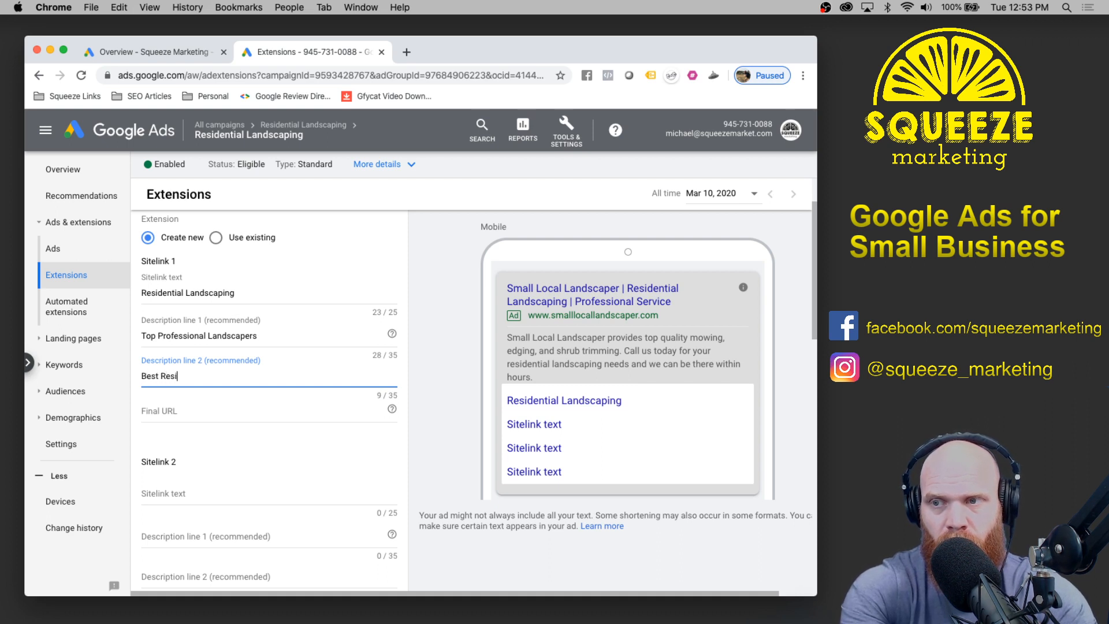
text(dential Landscap)
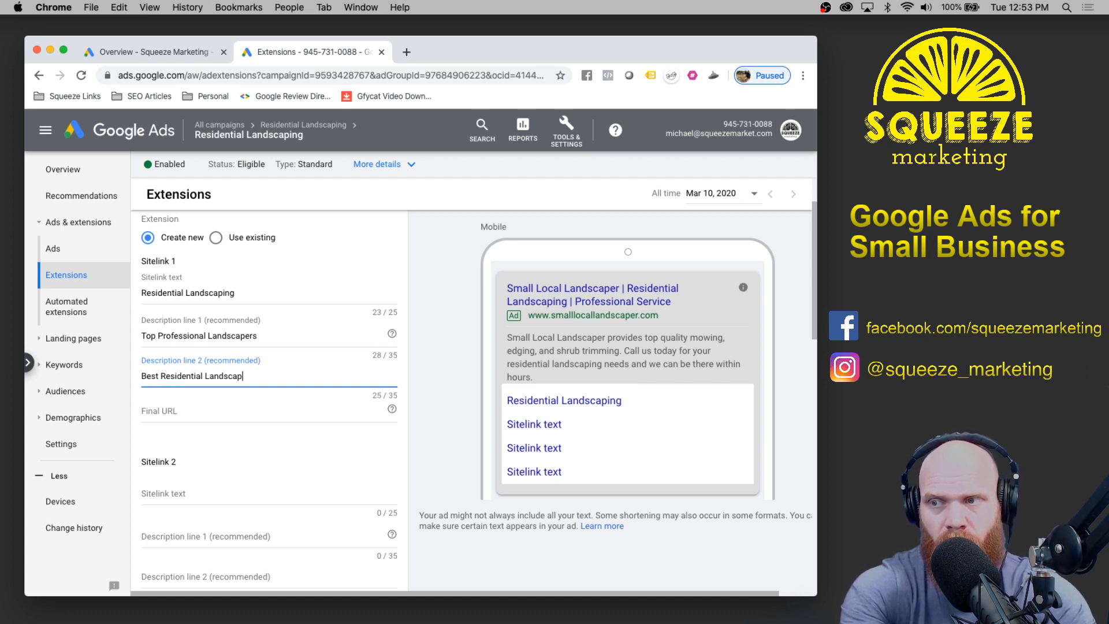
text(ing in Town)
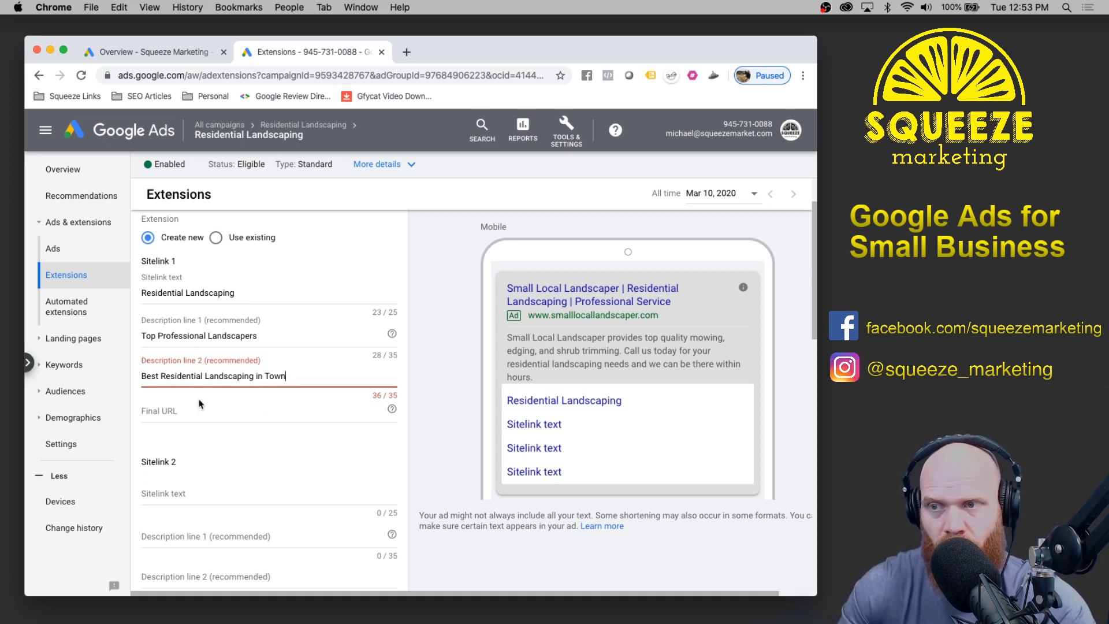
drag(291, 376, 256, 376)
key(BackSpace)
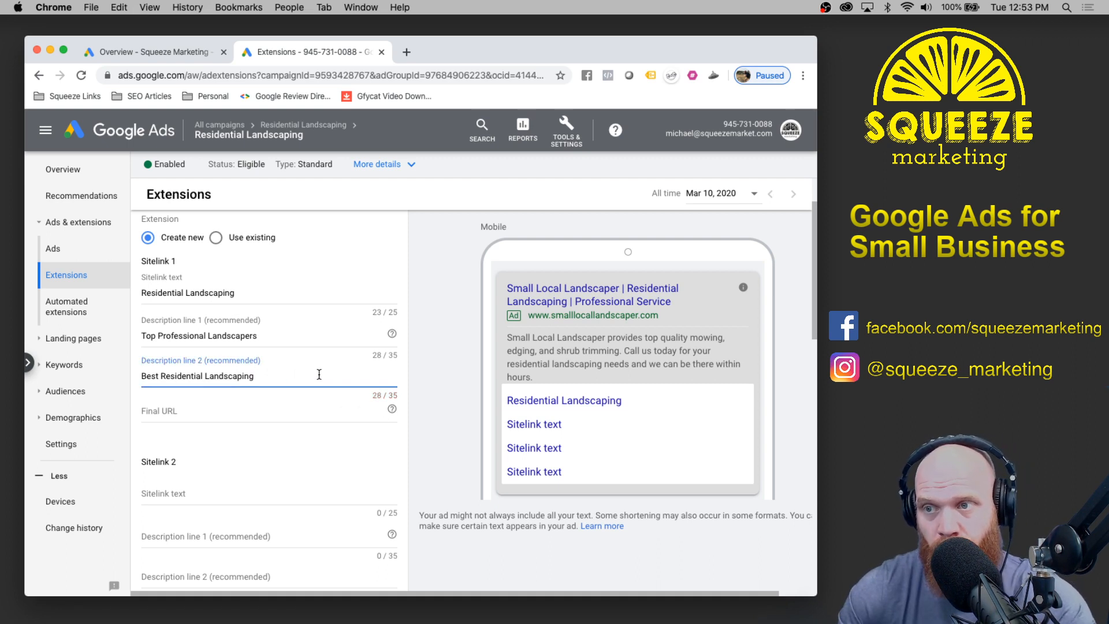
click(207, 425)
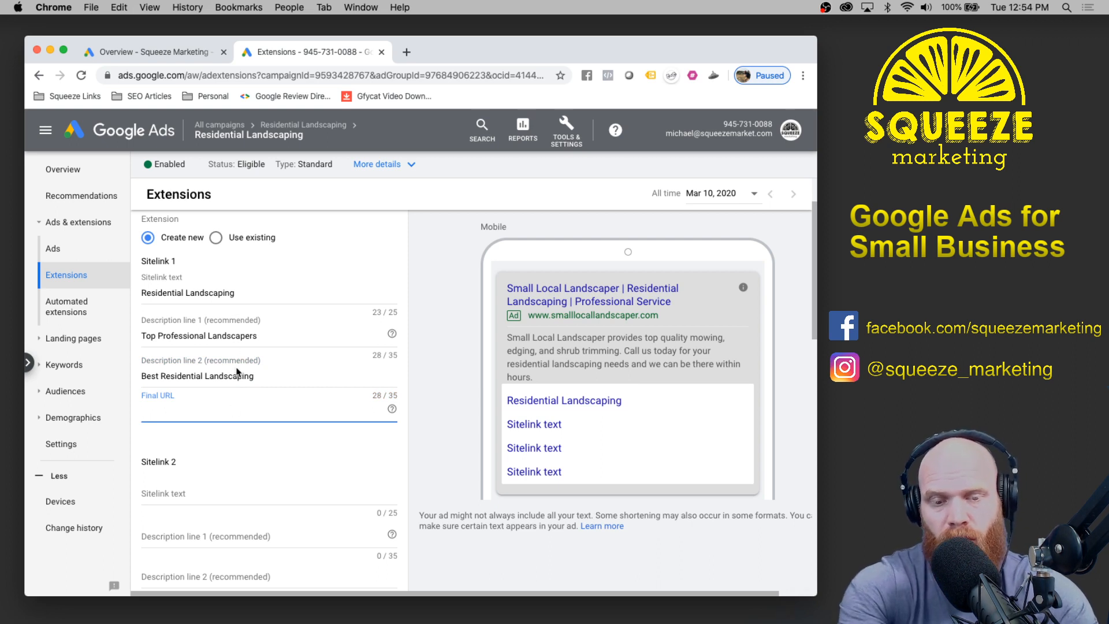
text(https://www.sm)
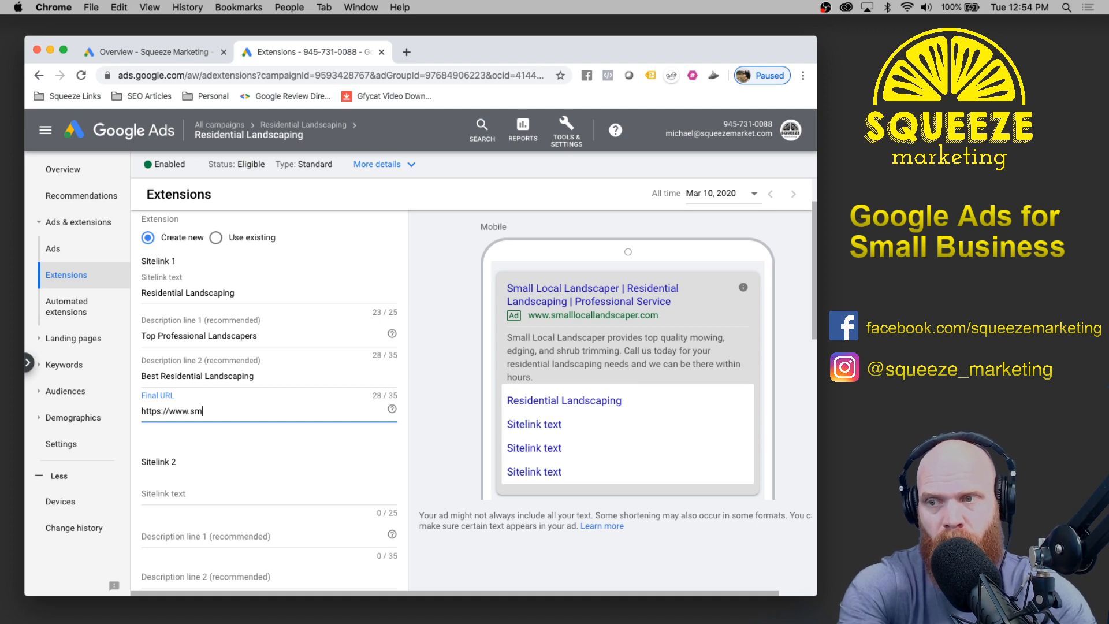
text(alllocallandsc)
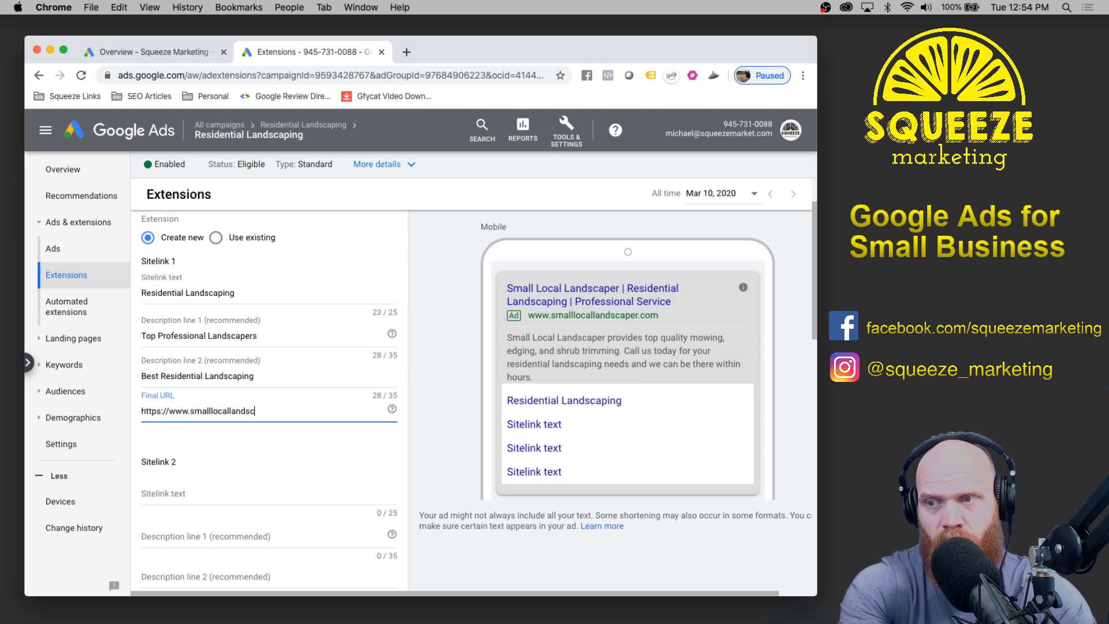
text(aper.com/reesidential)
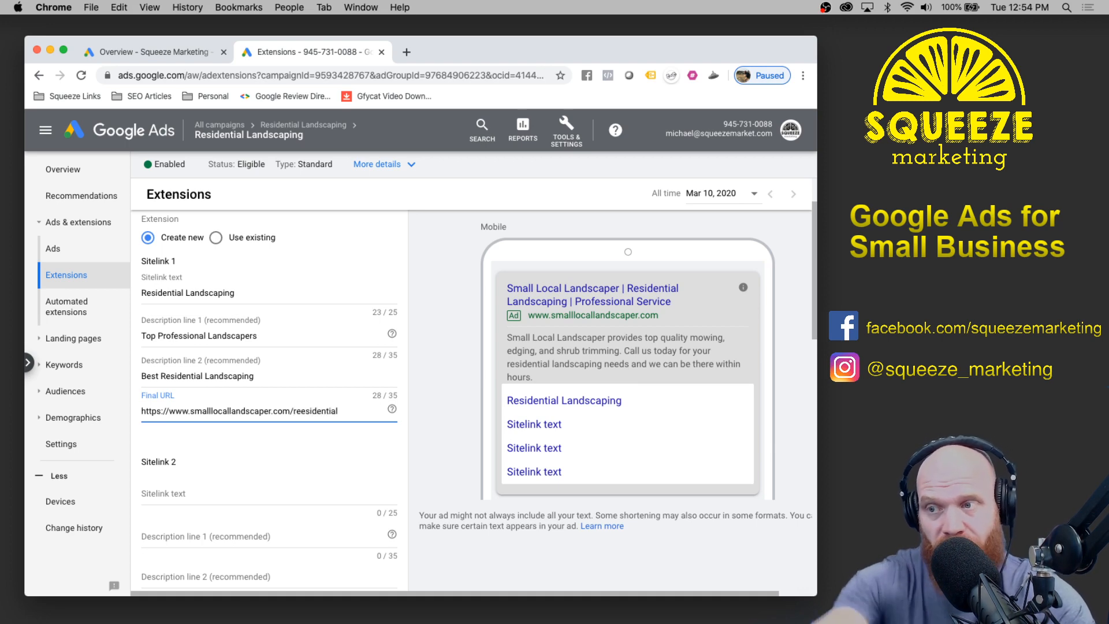
click(295, 411)
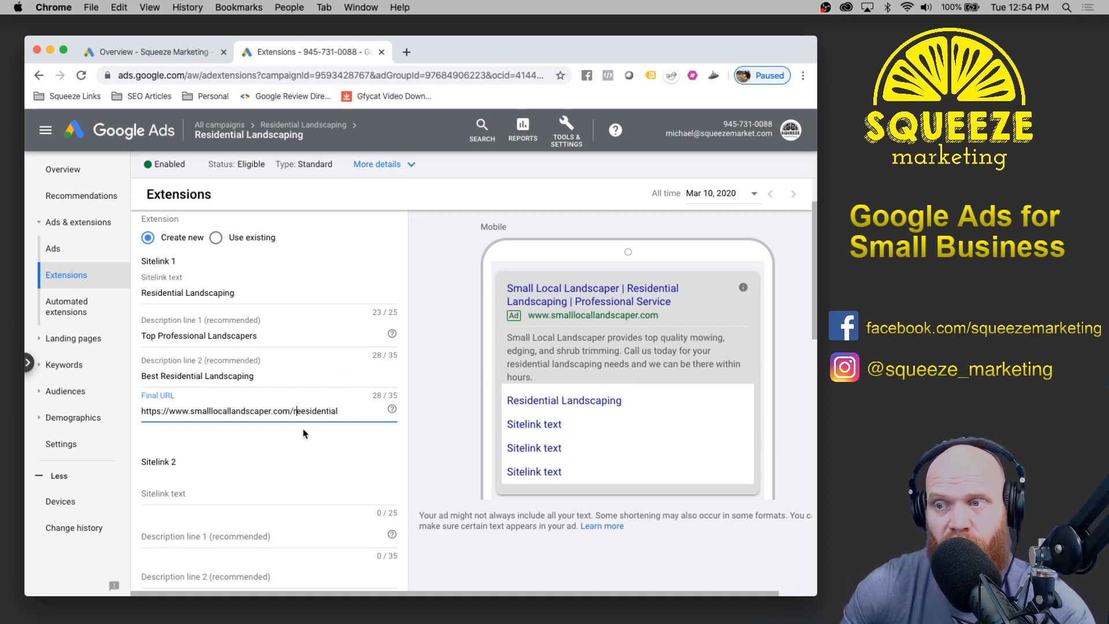
key(Delete)
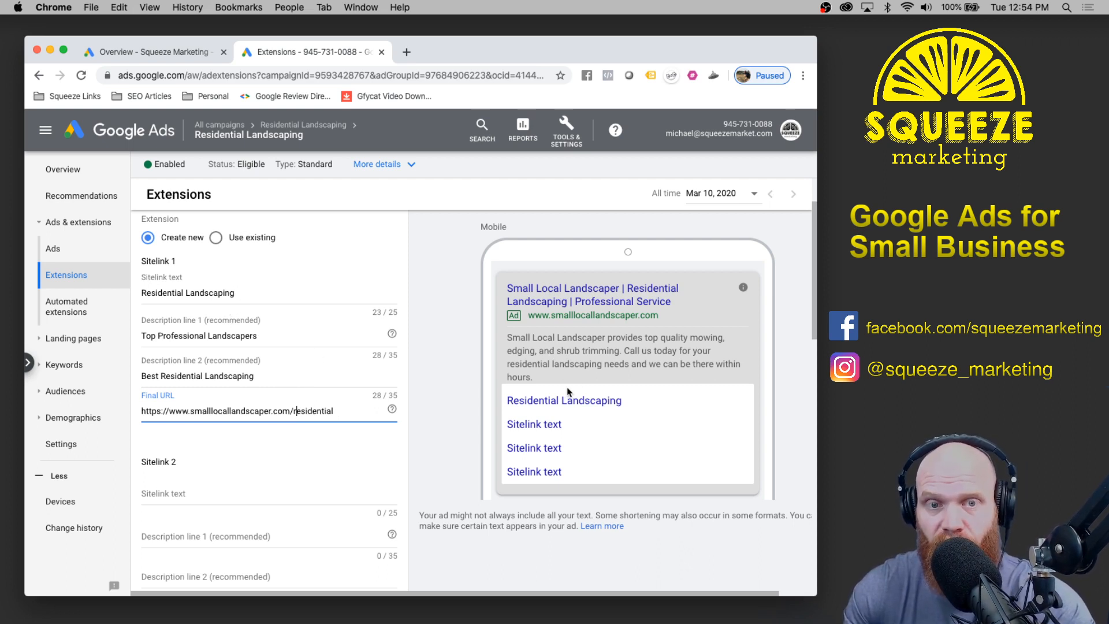
- Enter "Commercial Landscaping" as the sitelink text of sitelink 2
click(274, 467)
scroll(280, 451, down, 1)
click(220, 437)
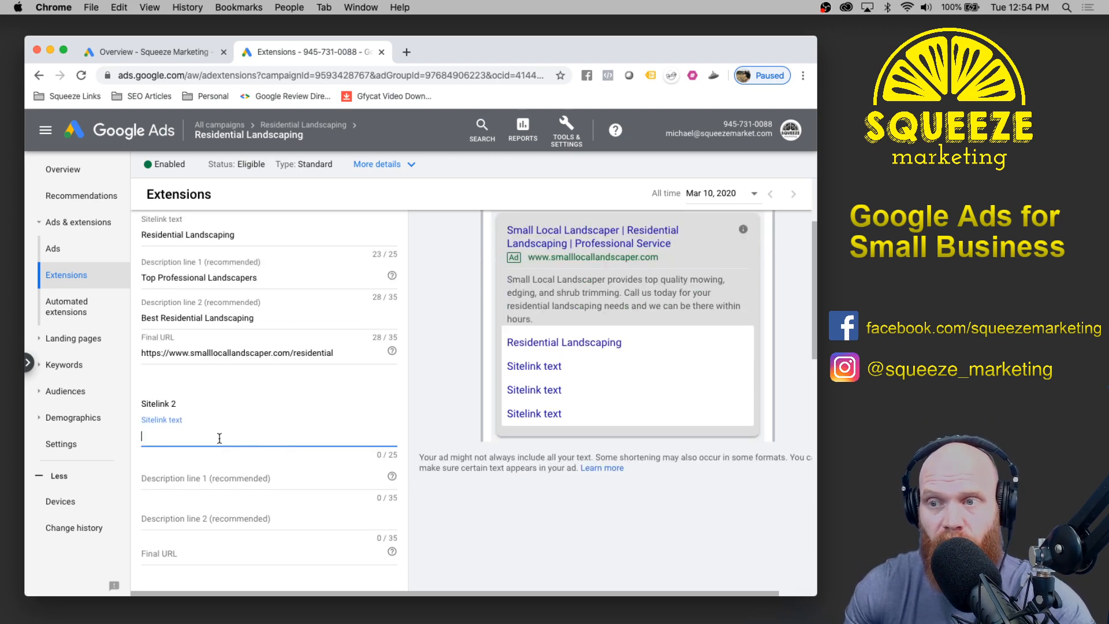
text(Commercial )
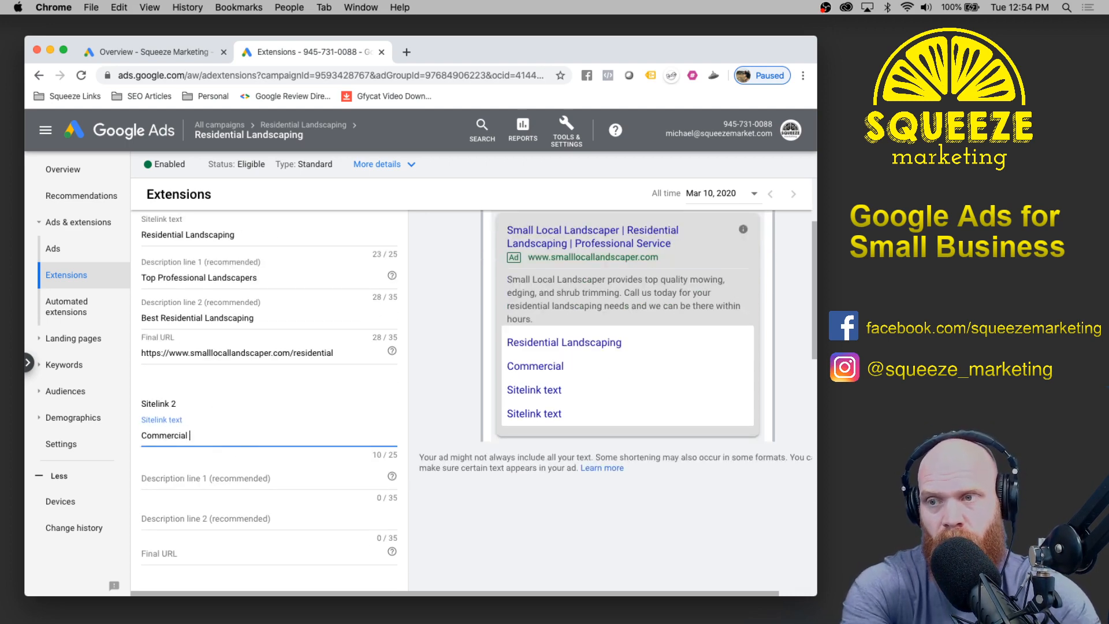
text(Landscaping)
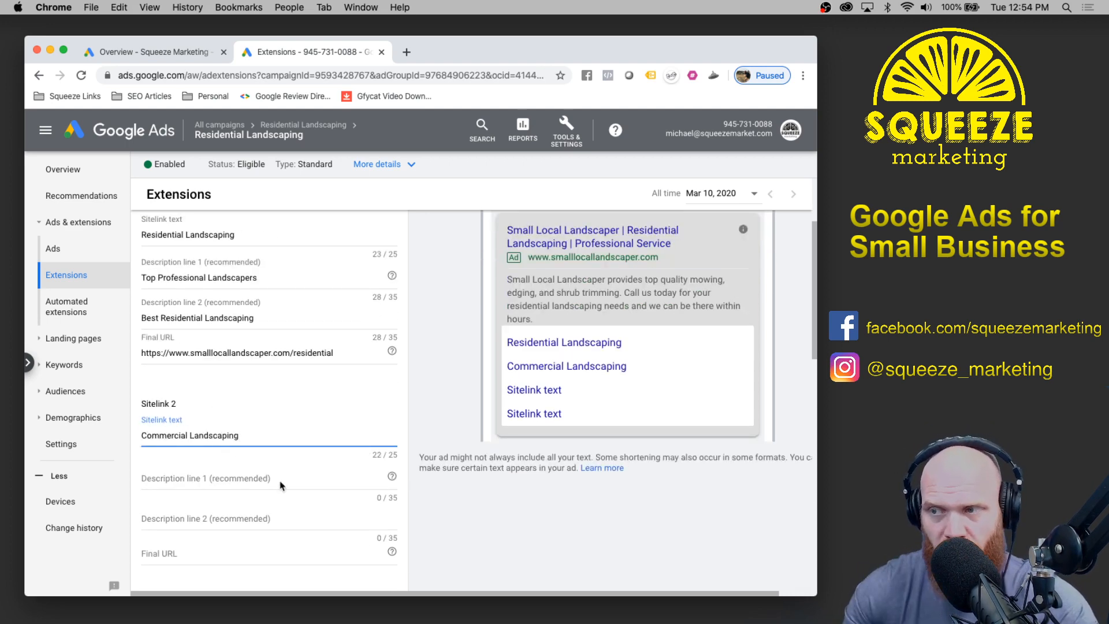
scroll(230, 441, down, 2)
click(228, 459)
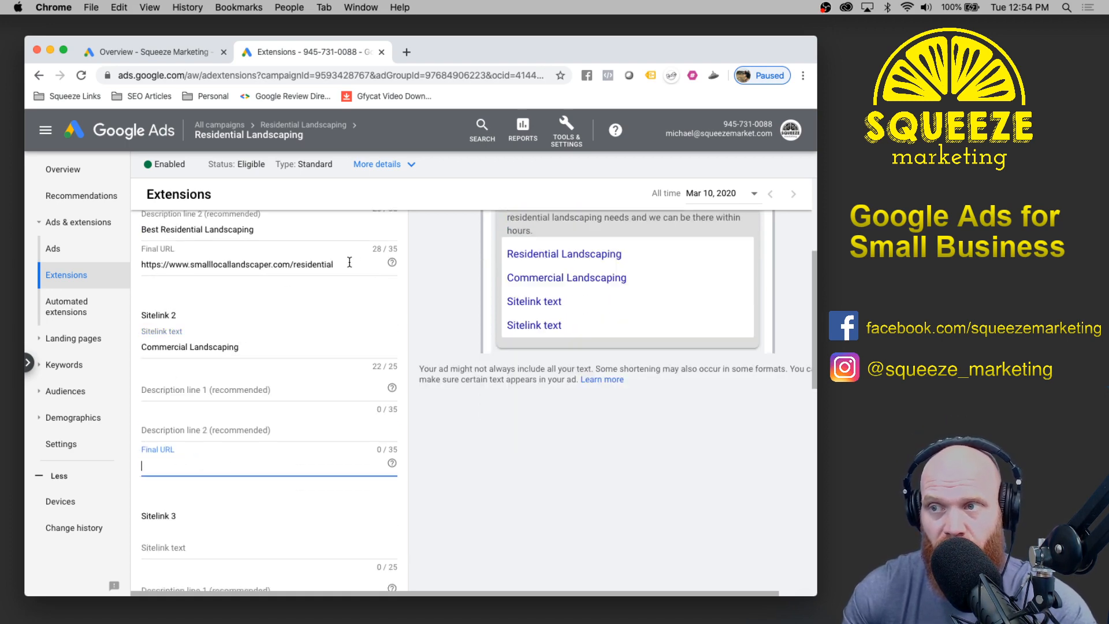
drag(350, 261, 140, 265)
key(super+c)
click(230, 468)
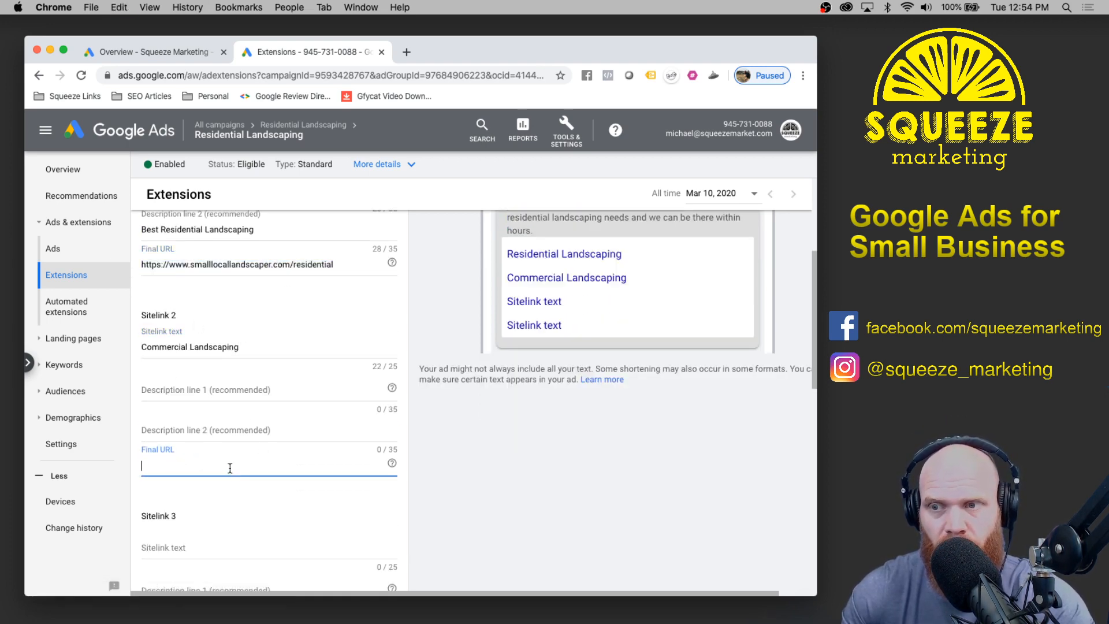
key(super+v)
drag(293, 466, 357, 467)
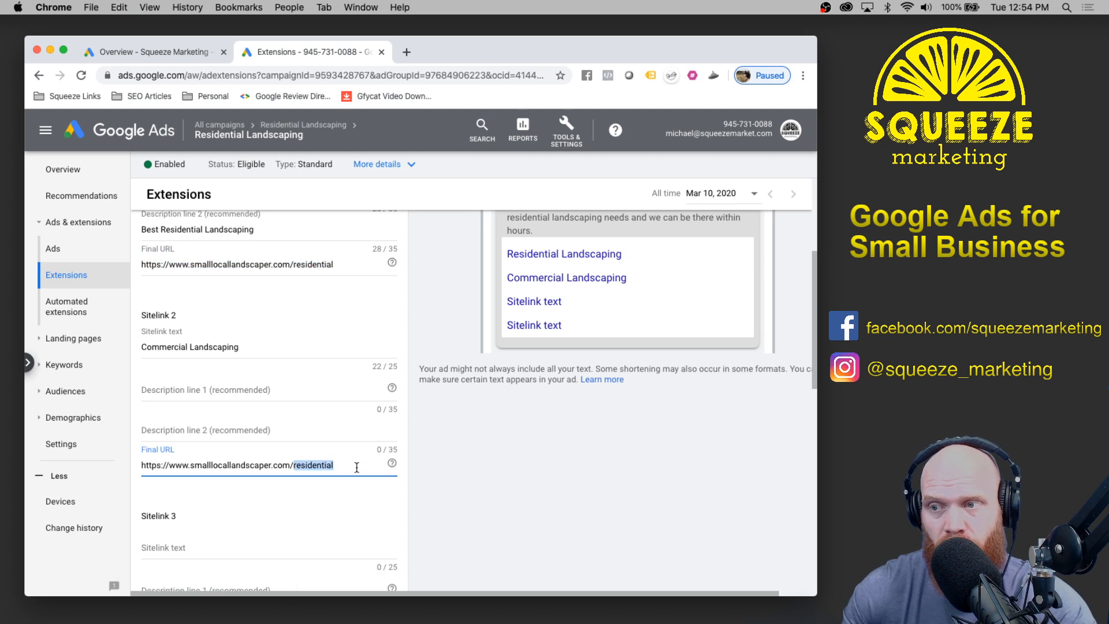
text(commercial)
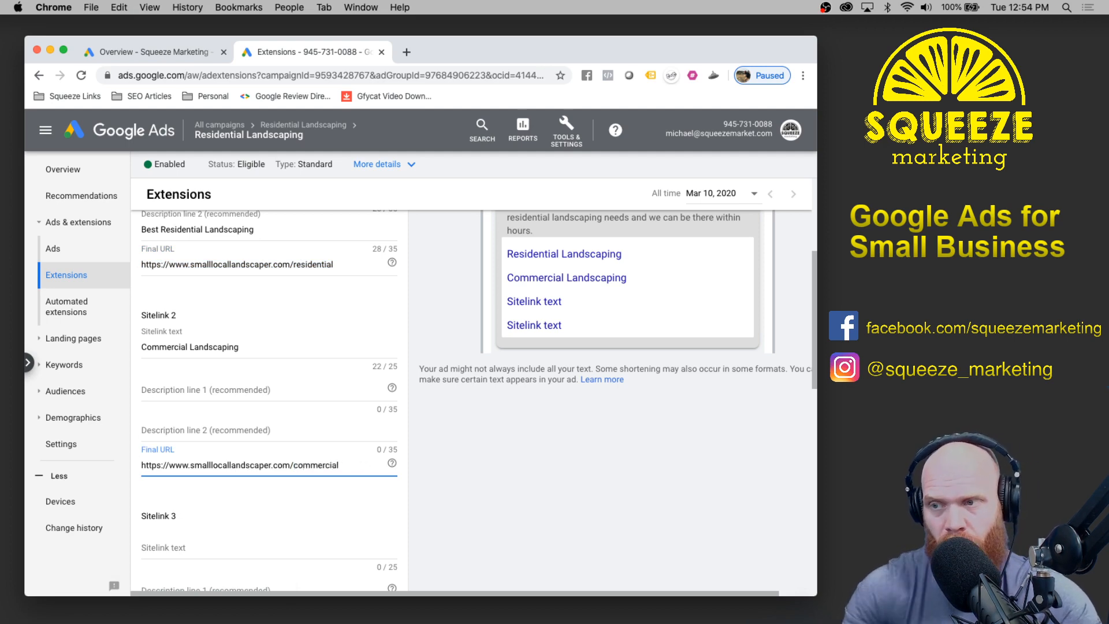
- Copy sitelink 1's descriptions "Top Professional Landscapers" and "Best Residential Landscaping" into description lines 1 and 2 of sitelink 2
scroll(277, 410, up, 5)
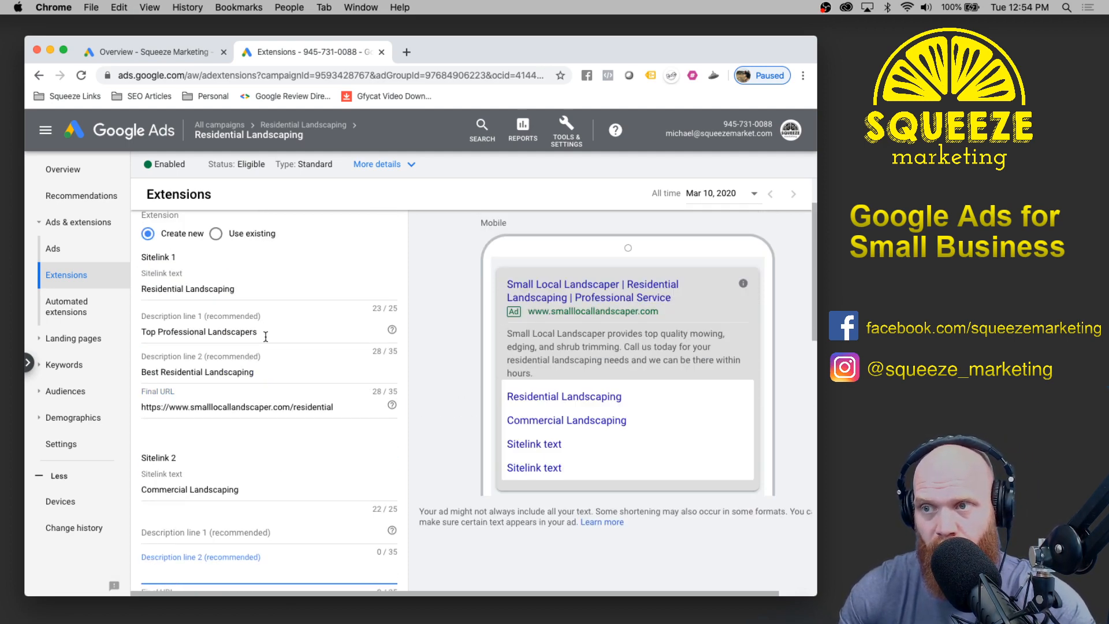
triple_click(252, 332)
key(super+c)
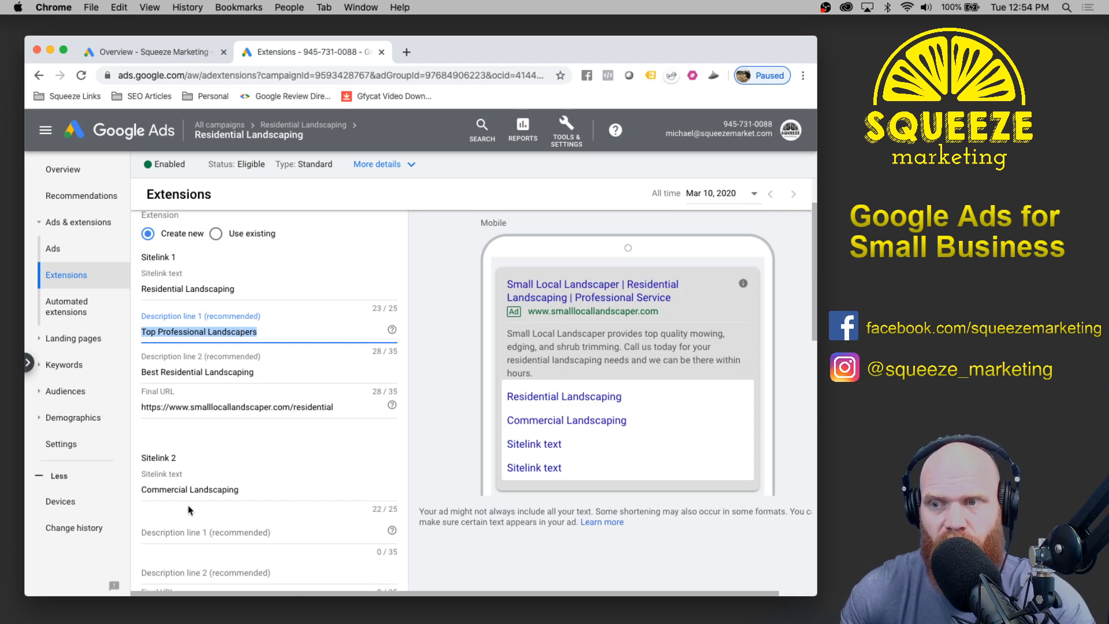
click(179, 529)
key(super+v)
triple_click(228, 373)
key(super+c)
scroll(228, 373, down, 4)
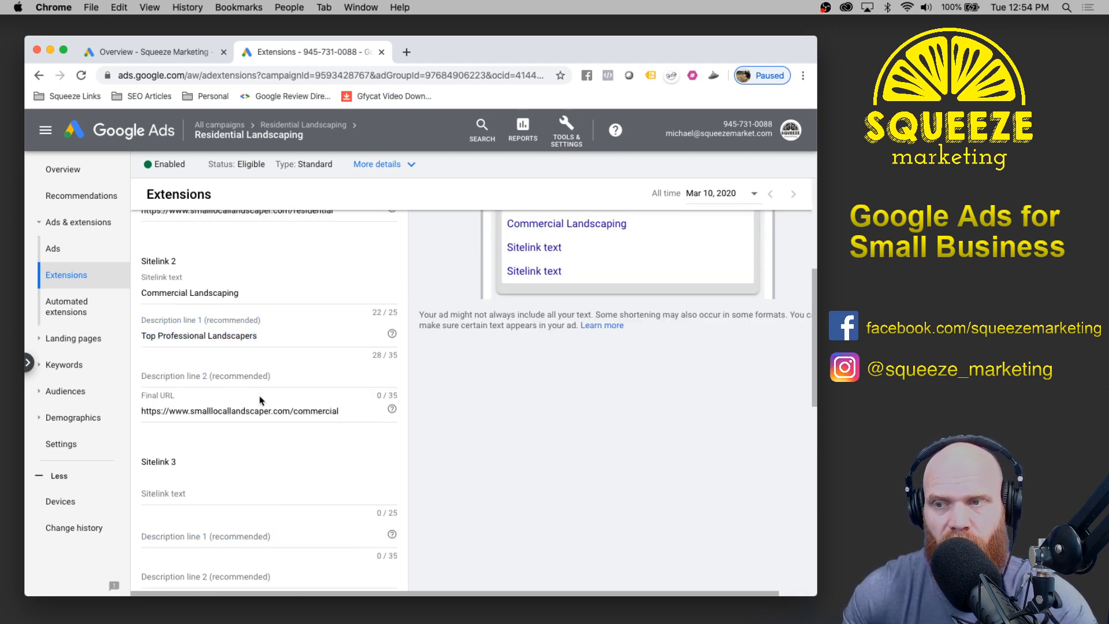
click(202, 376)
key(super+v)
- Enter "About Us" as the sitelink text of sitelink 3
scroll(294, 449, down, 2)
click(199, 415)
text(ABou)
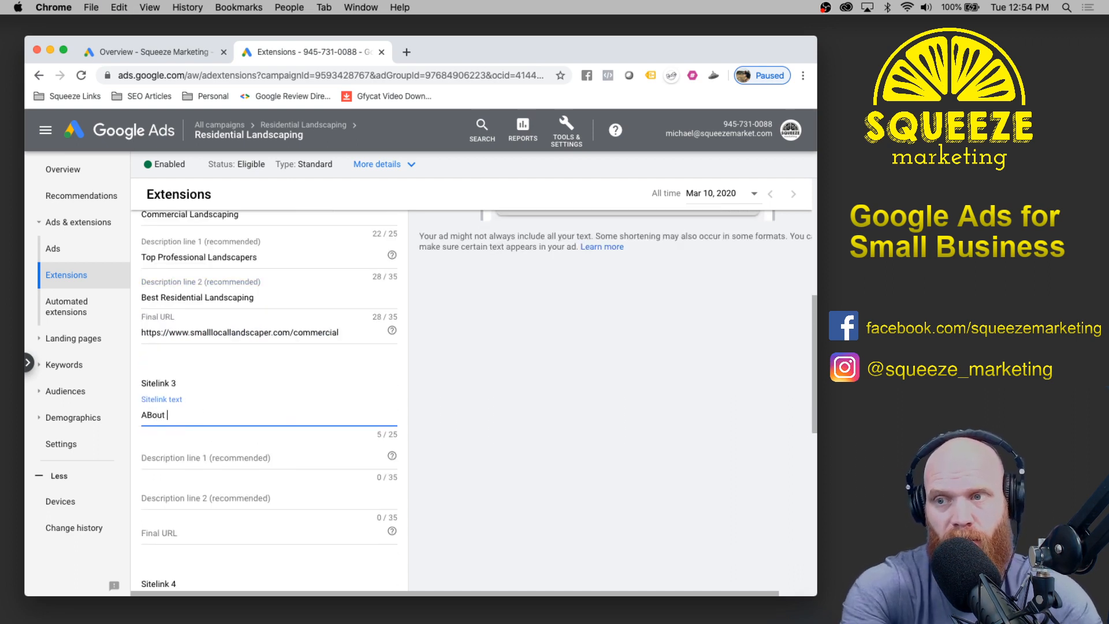
text(bout)
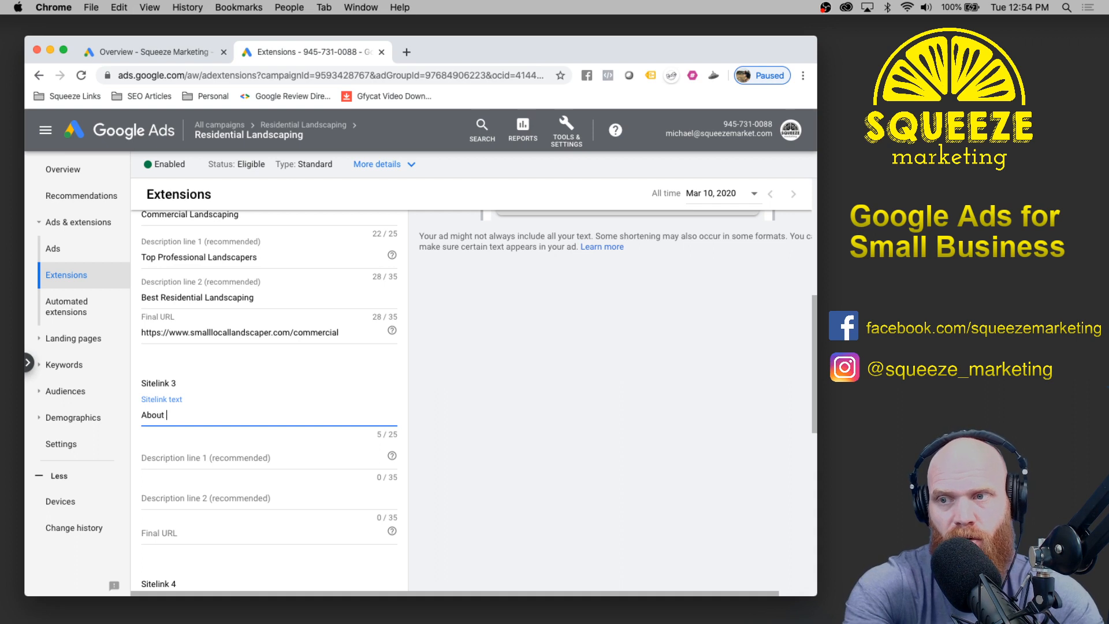
- Set sitelink 3's description line 1 to "Check out the Small Local Team!"
click(248, 463)
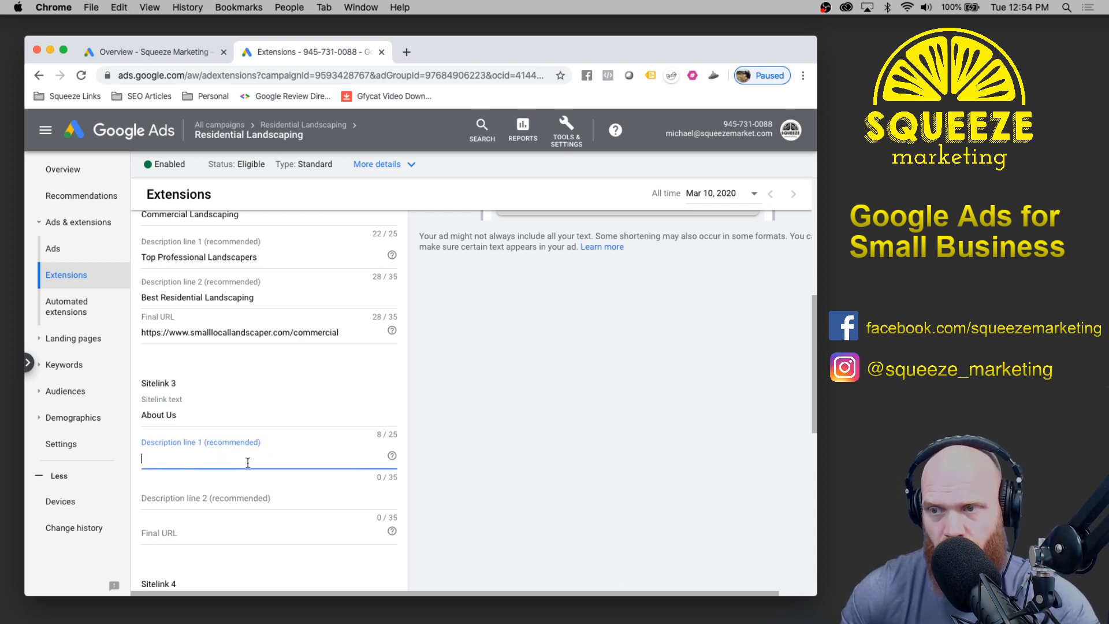
text(Come cheec)
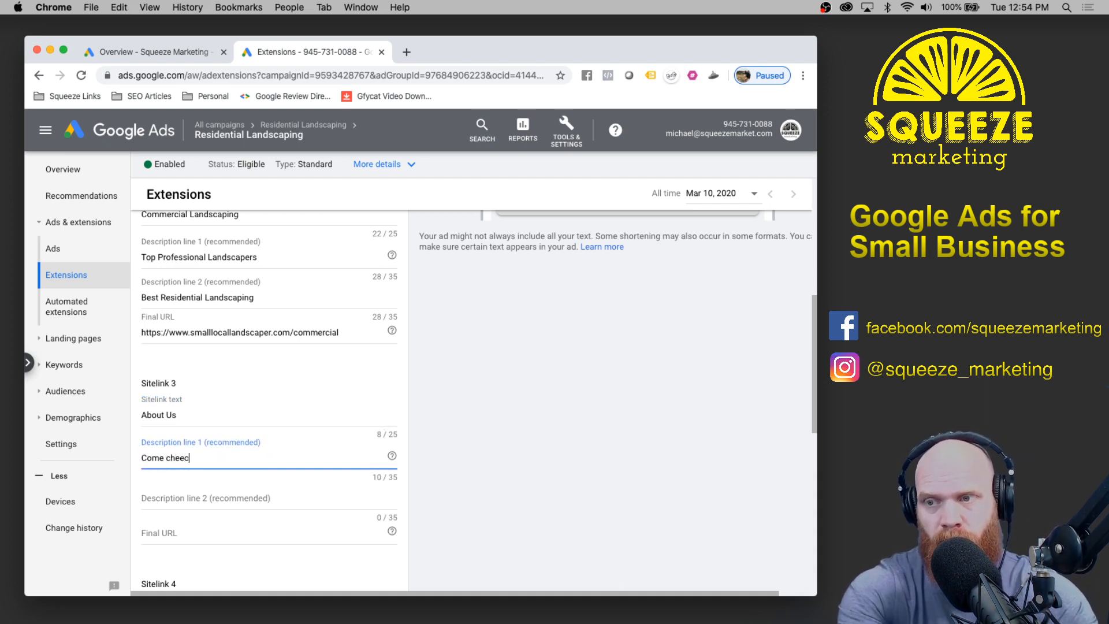
key(BackSpace)
key(BackSpace)
key(BackSpace)
text(heck out the)
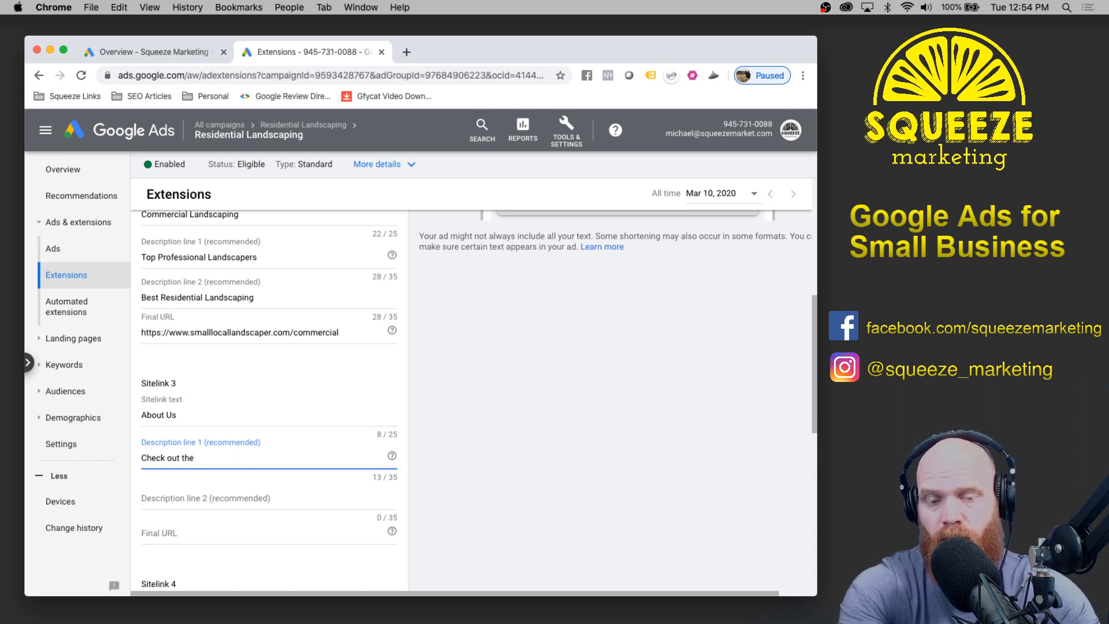
text( Small Local Team!)
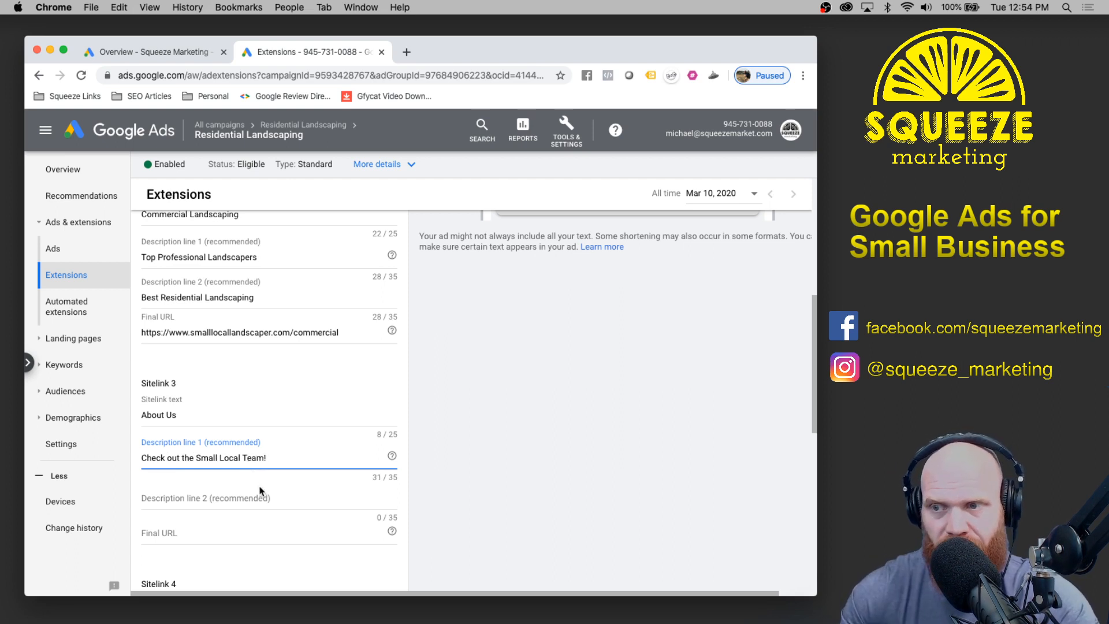
- Set sitelink 3's description line 2 to "See our unique company culture."
click(257, 495)
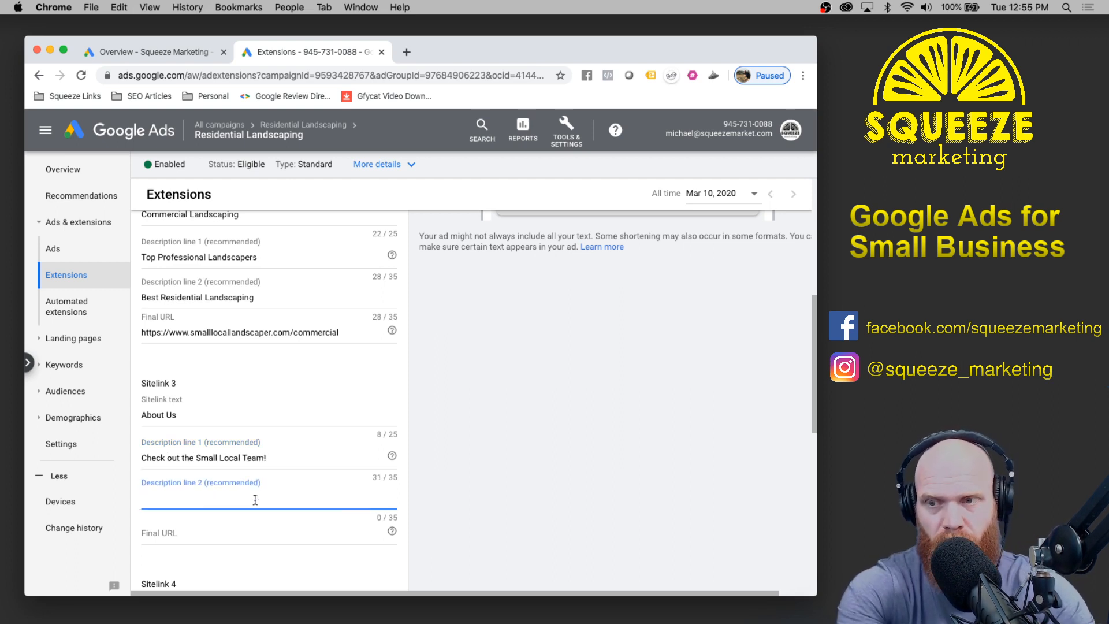
text(See our unique company culture)
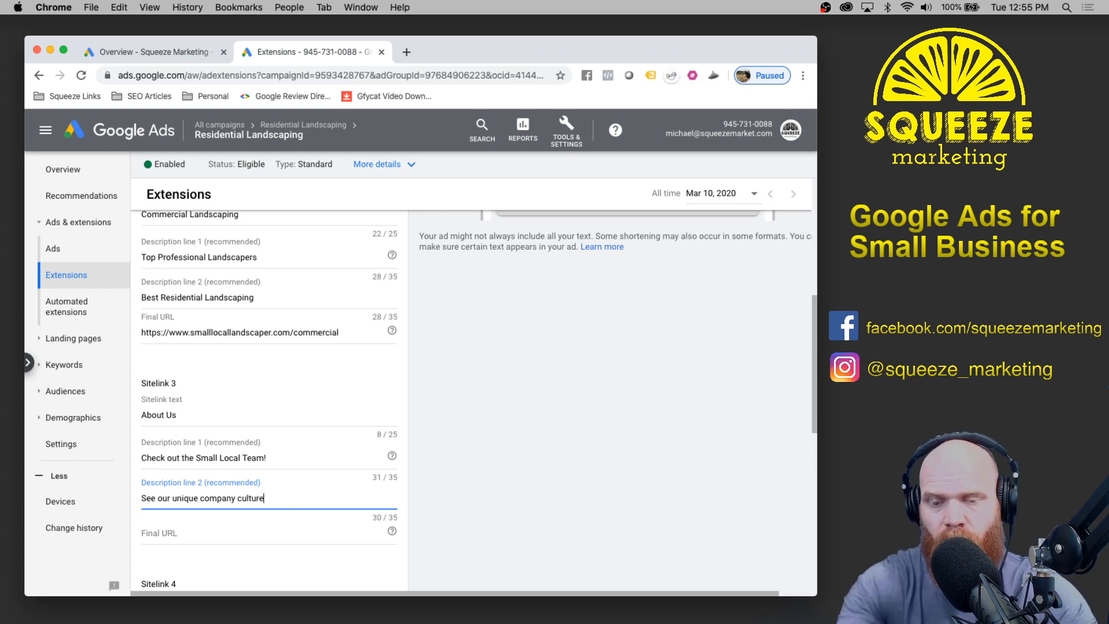
text(.)
scroll(236, 473, down, 2)
click(299, 267)
key(super+a)
key(super+c)
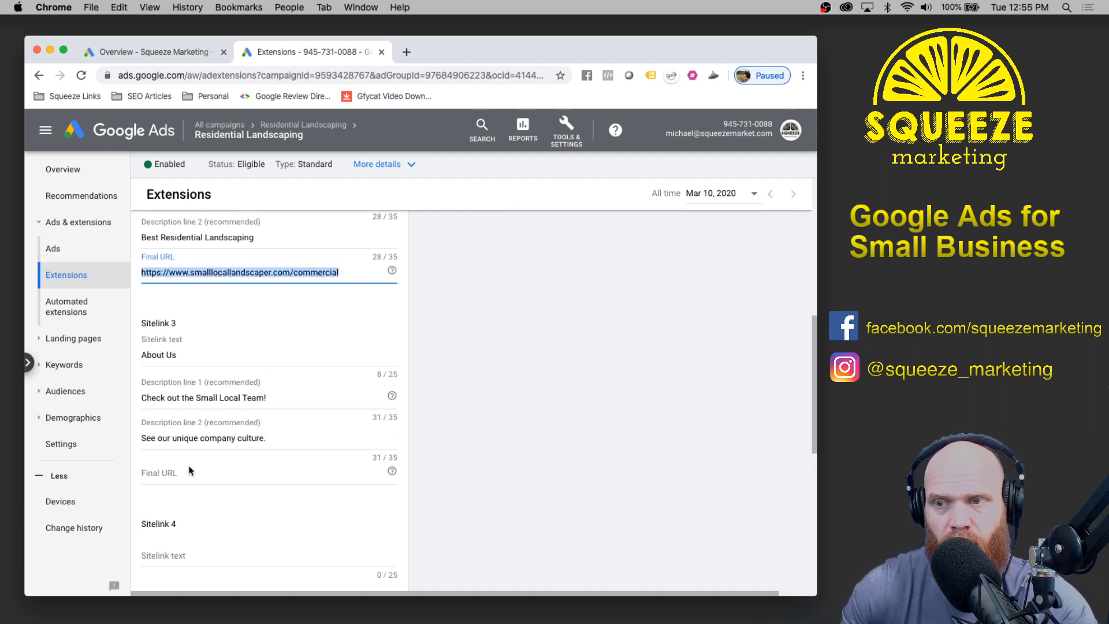
click(195, 480)
key(super+v)
drag(294, 473, 361, 474)
text(about u)
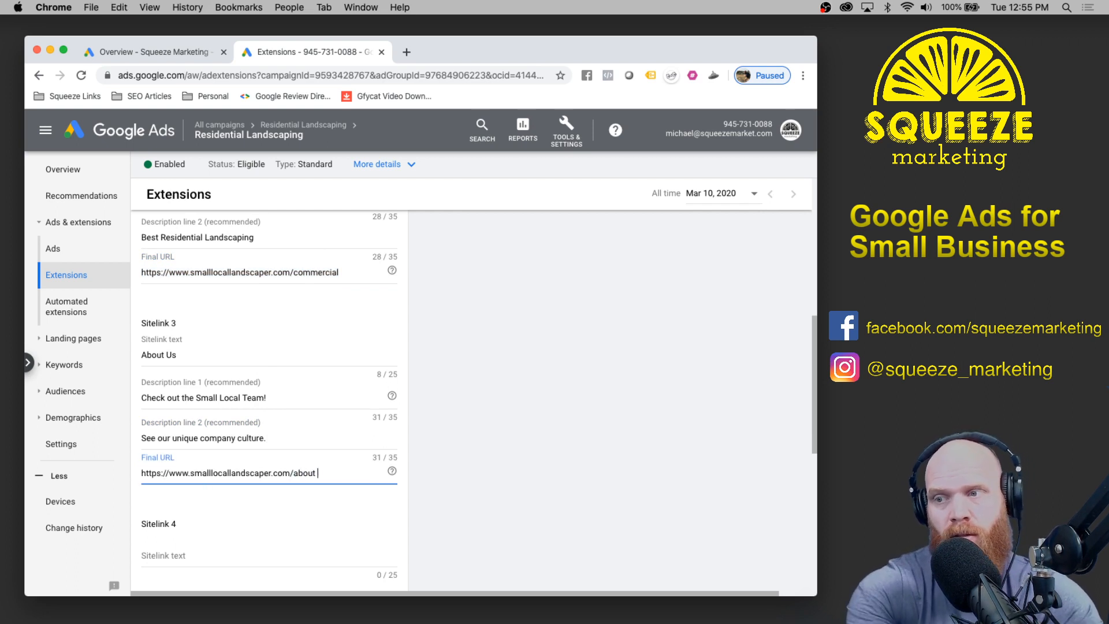
scroll(341, 489, down, 4)
click(176, 545)
key(super+v)
drag(293, 549, 413, 551)
text(conotac)
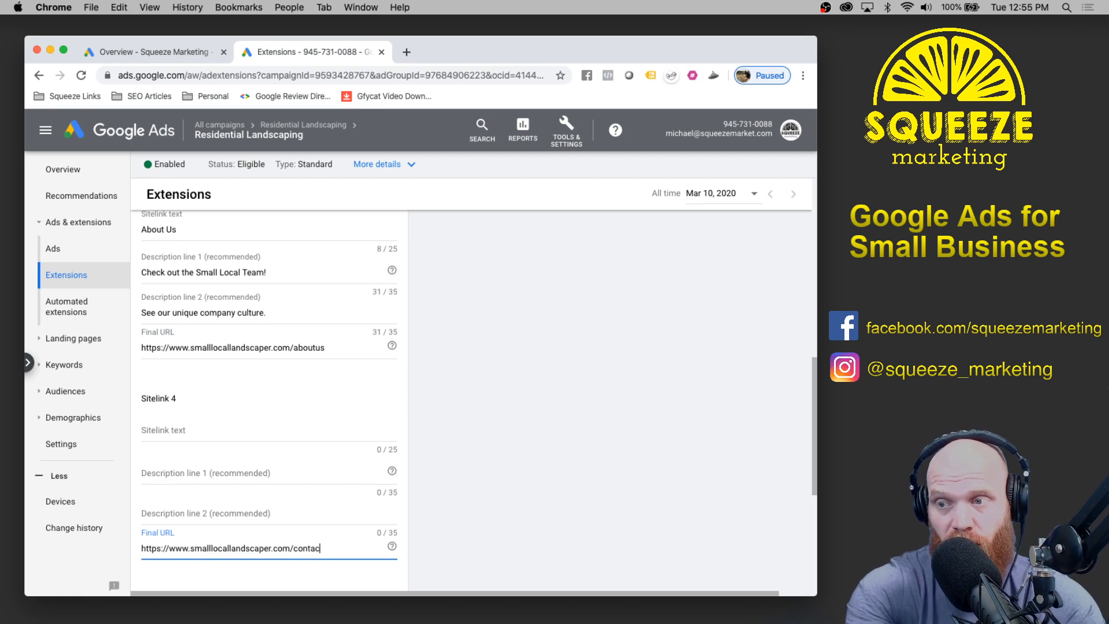
- Check the sitelinks in the mobile ad preview and enter "Contact Us!" as the text of sitelink 4
scroll(482, 473, up, 10)
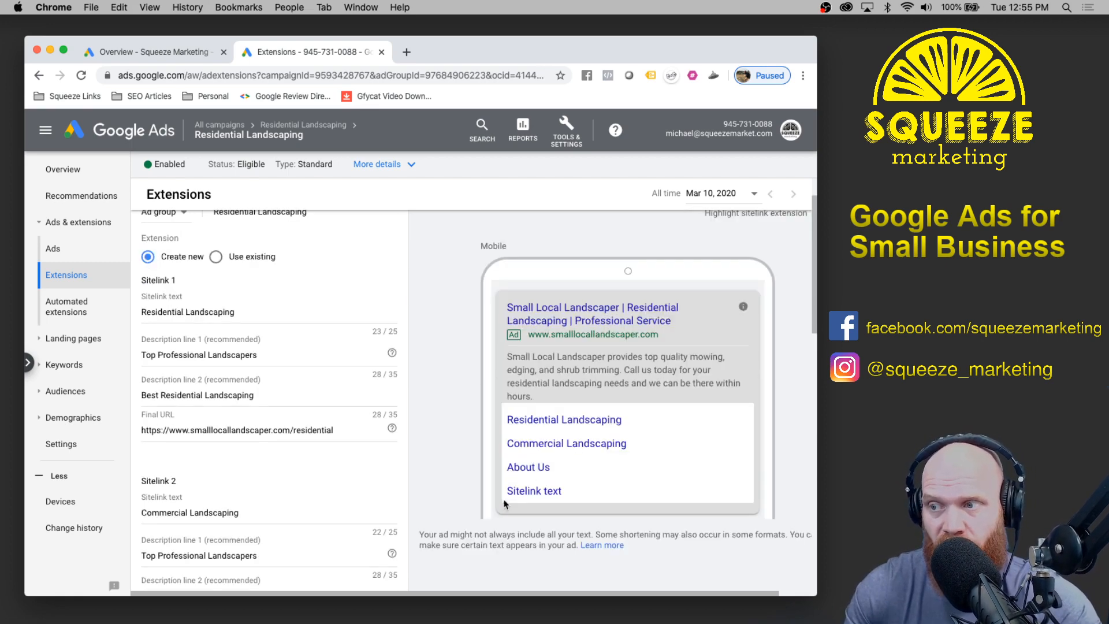
scroll(237, 479, down, 8)
scroll(208, 407, down, 3)
click(198, 475)
text(Contact Us!)
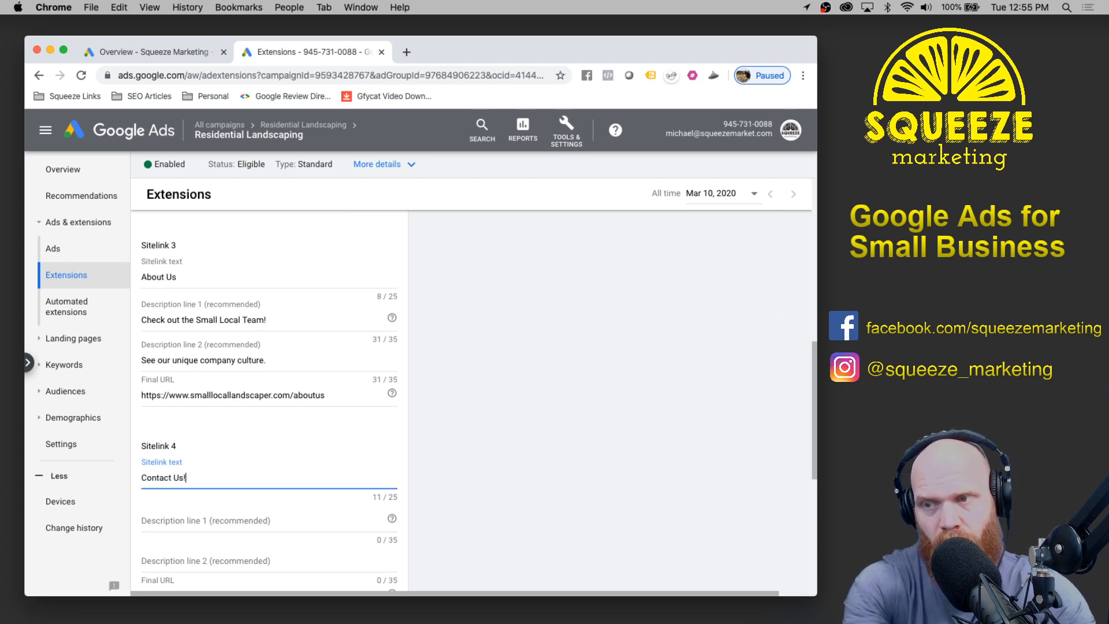
- Set sitelink 4's description line 1 to "Give us a call today!"
scroll(233, 476, down, 3)
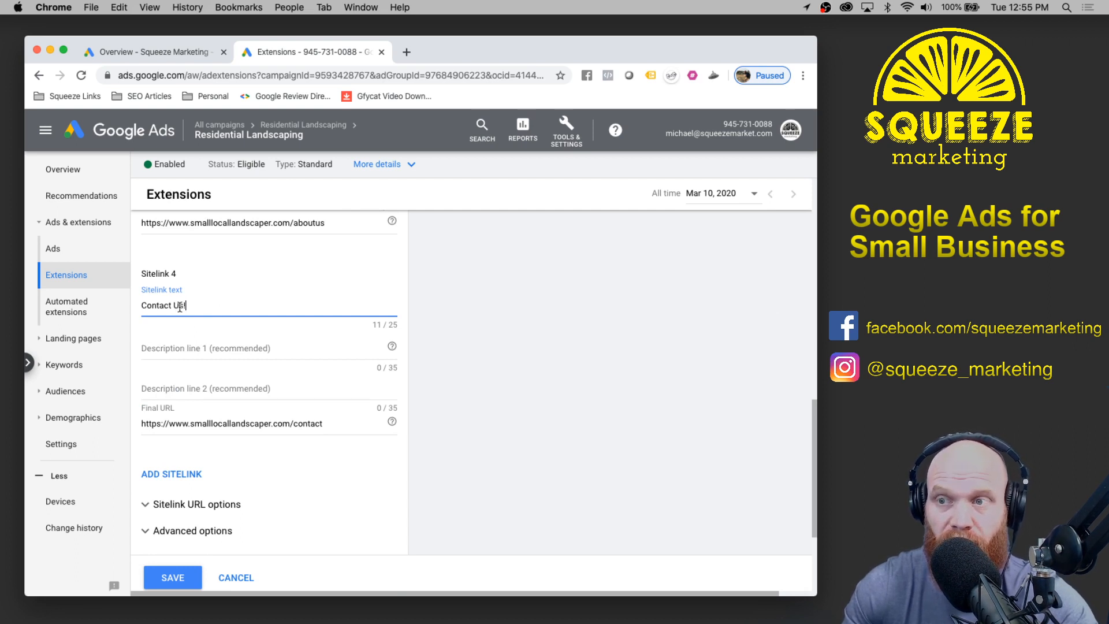
click(263, 347)
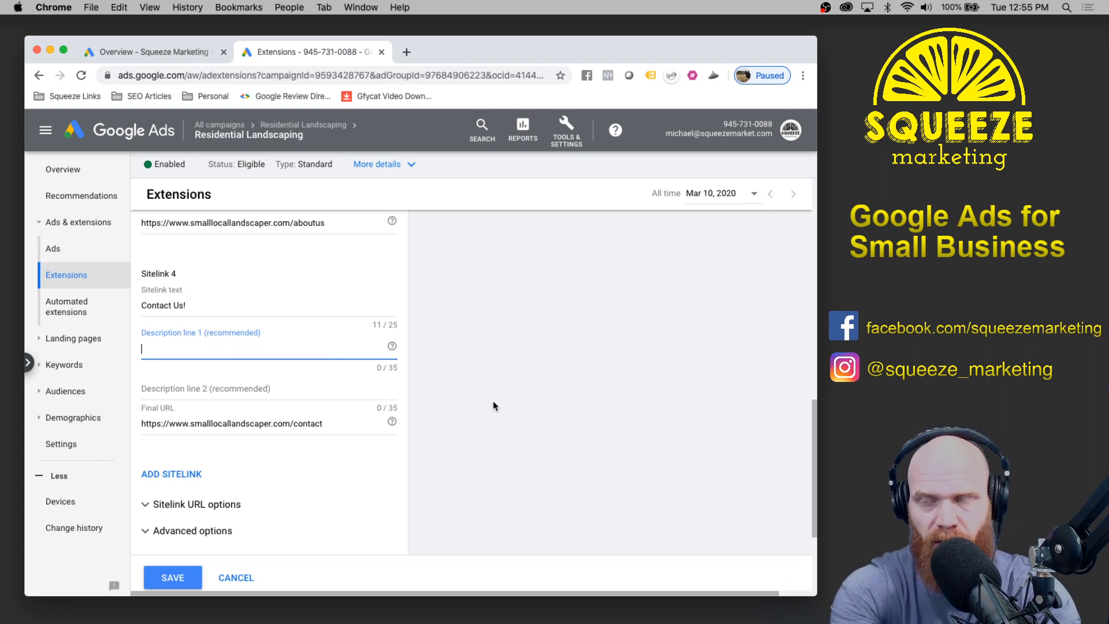
text(Givee us)
key(BackSpace)
key(BackSpace)
key(BackSpace)
key(BackSpace)
text(us a call today!)
key(Tab)
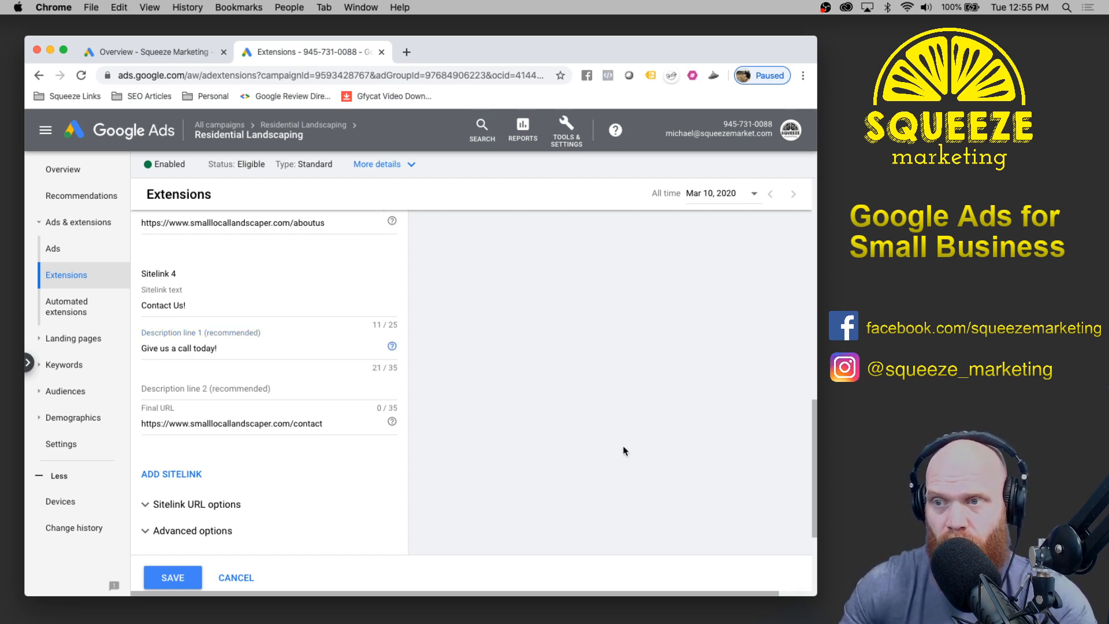
- Set sitelink 4's description line 2 to "We respond same day with a quote."
click(292, 397)
text(F)
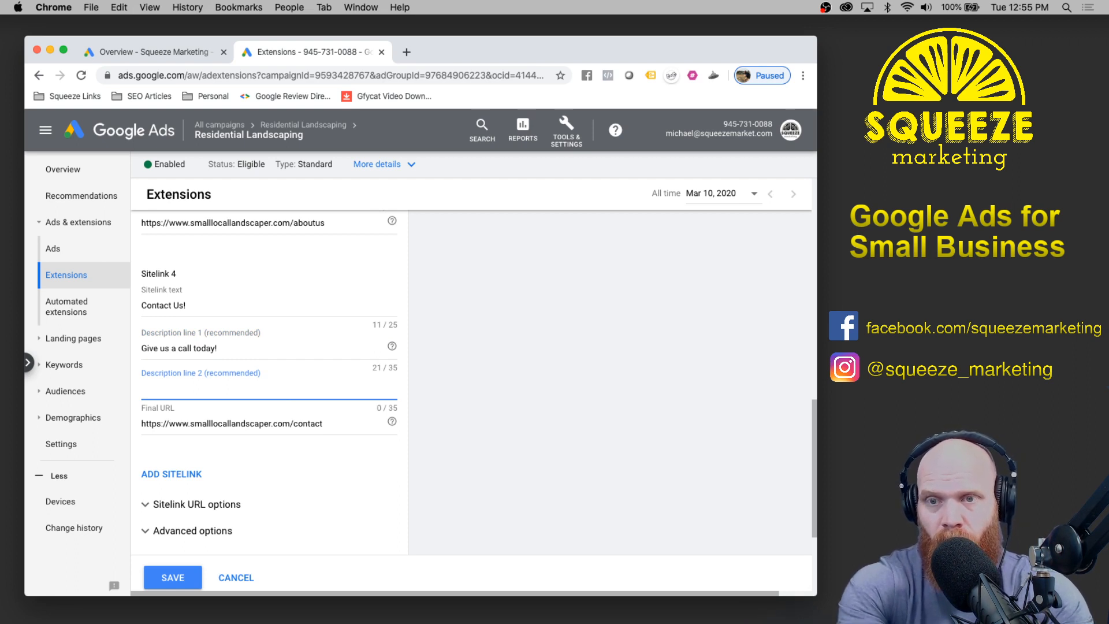
text(e repo)
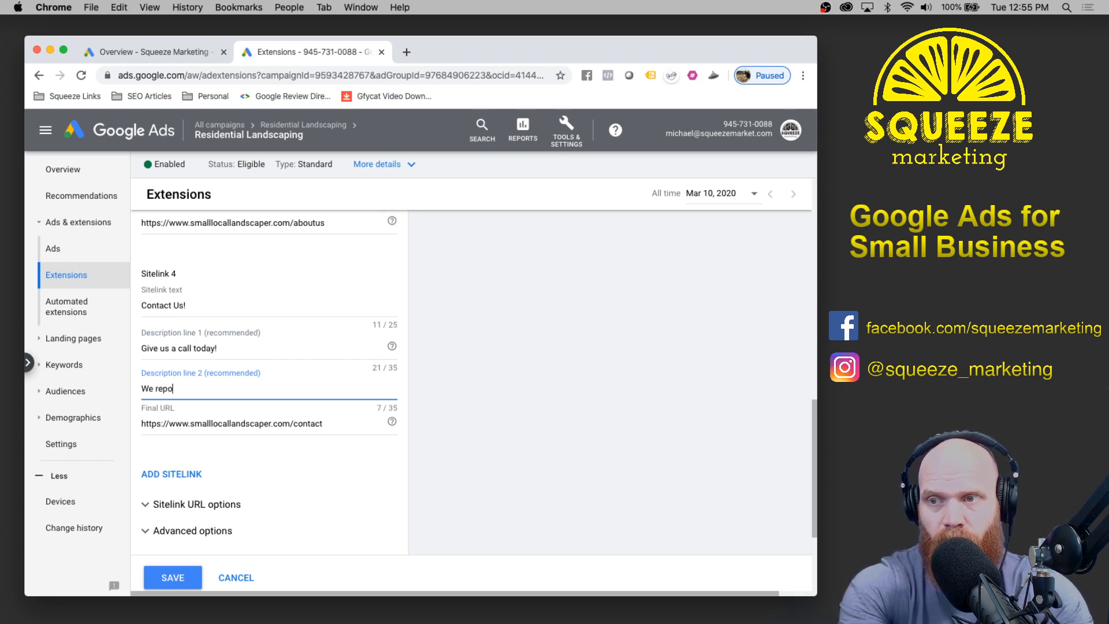
key(BackSpace)
key(BackSpace)
text(spond same day with)
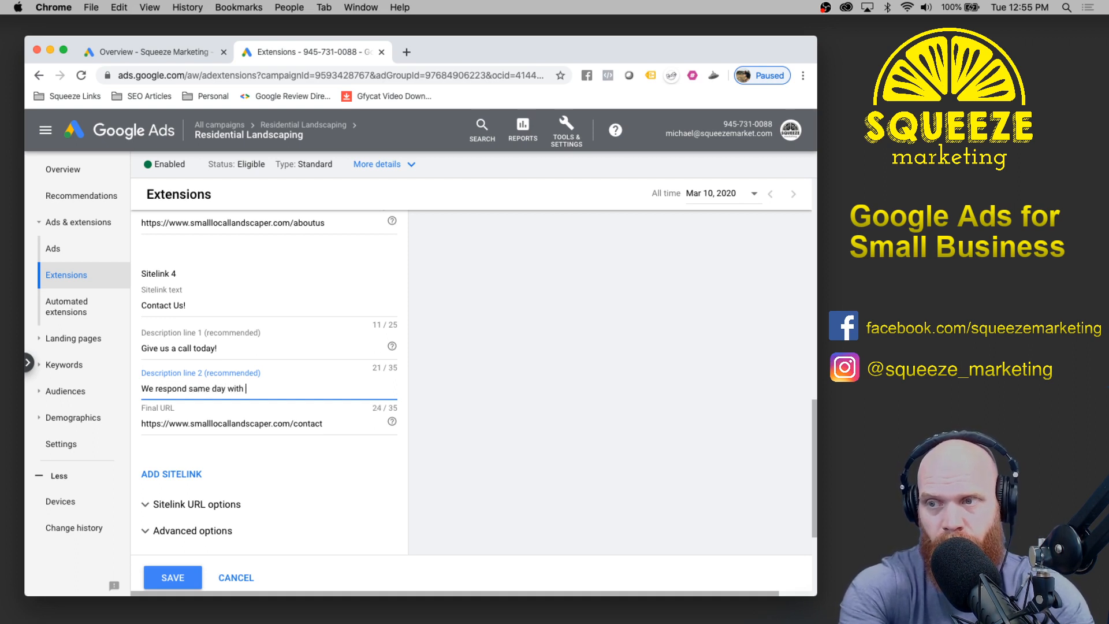
text( a qwuo)
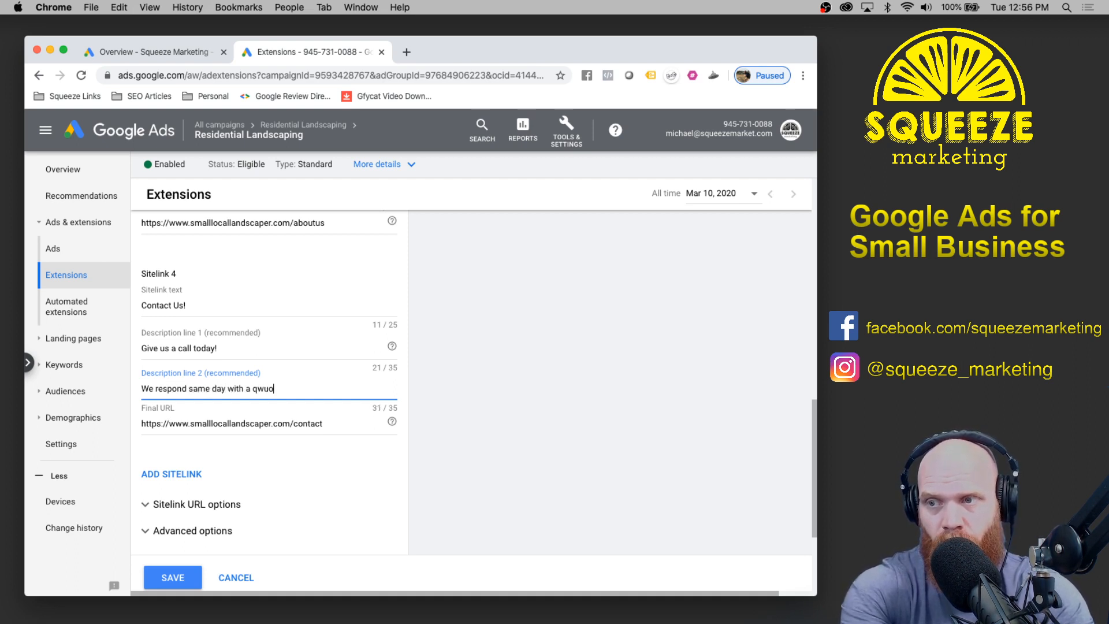
key(BackSpace)
key(BackSpace)
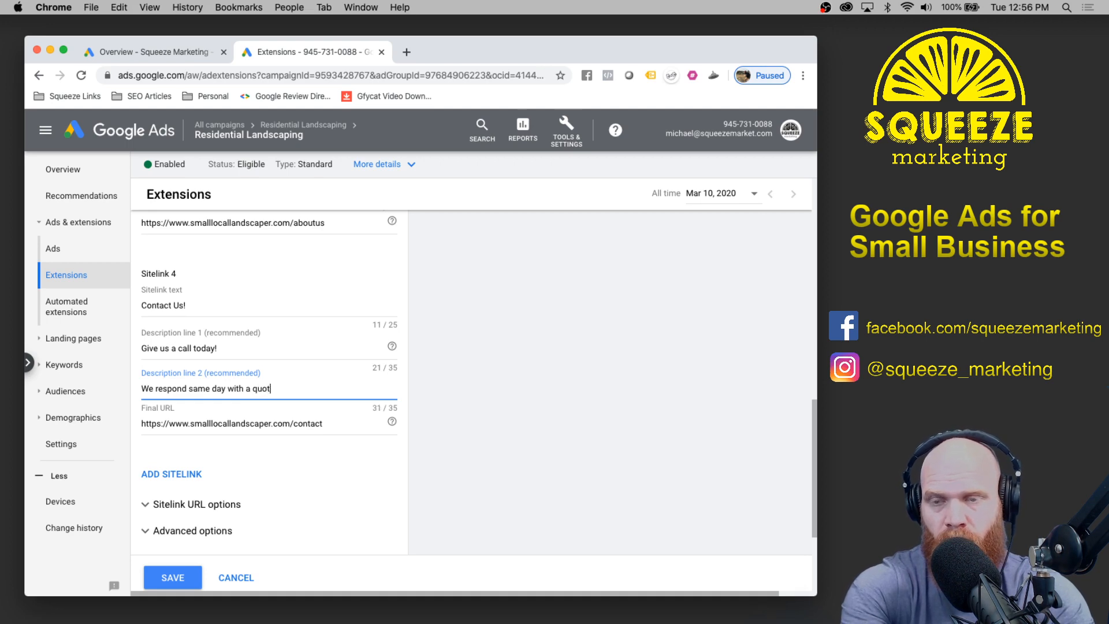
text(uote.)
- Review the four sitelinks in the desktop ad preview with the sitelink extension highlighting turned off
click(540, 454)
scroll(578, 433, up, 6)
scroll(646, 393, up, 5)
scroll(725, 260, up, 2)
click(670, 228)
scroll(661, 317, down, 1)
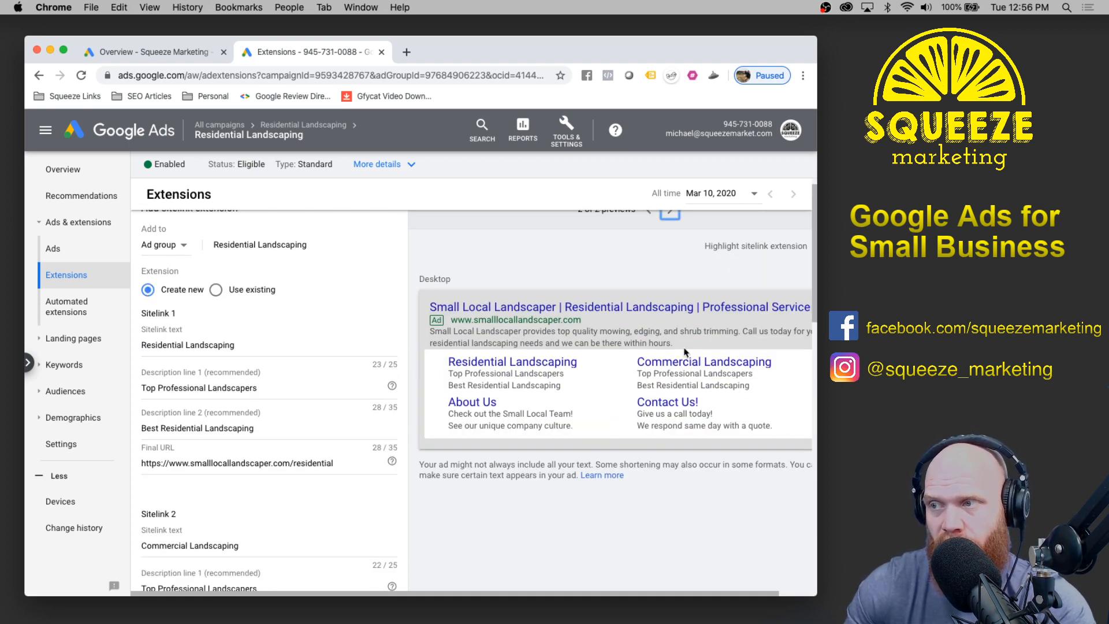
scroll(693, 352, right, 2)
click(790, 245)
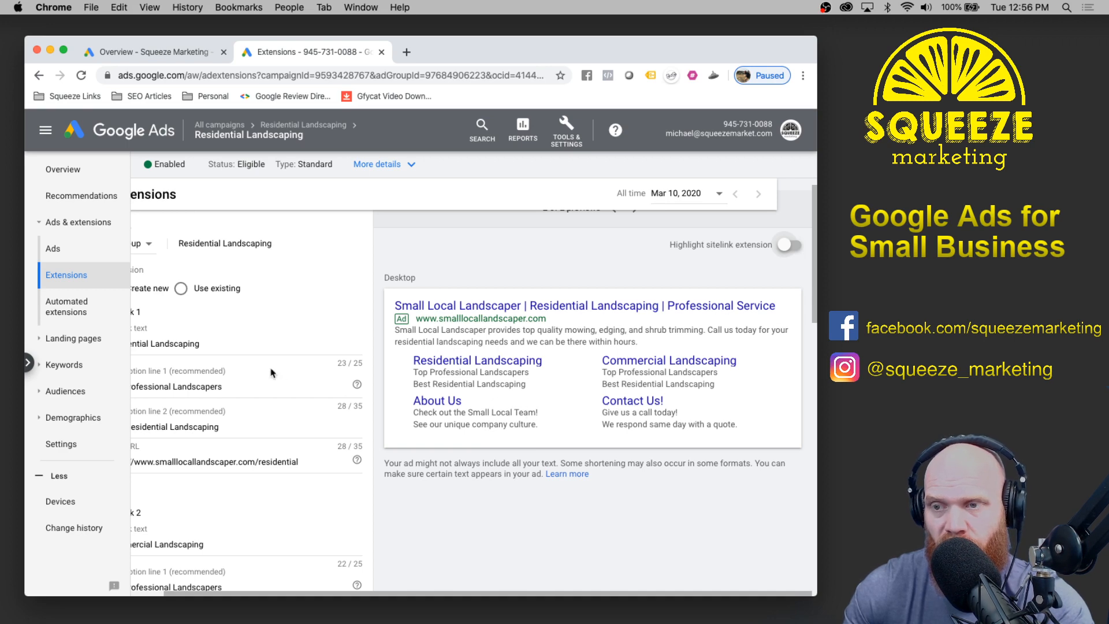
- Add the sitelink extensions at the Account level instead of the ad group and save them
scroll(277, 404, down, 10)
scroll(376, 480, down, 5)
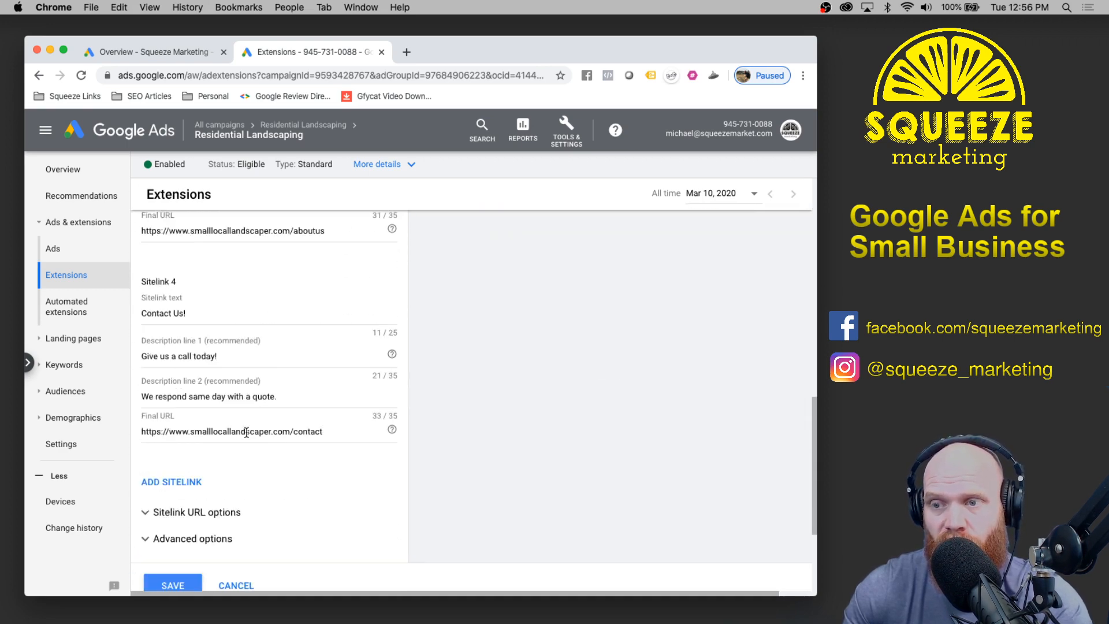
scroll(334, 456, up, 15)
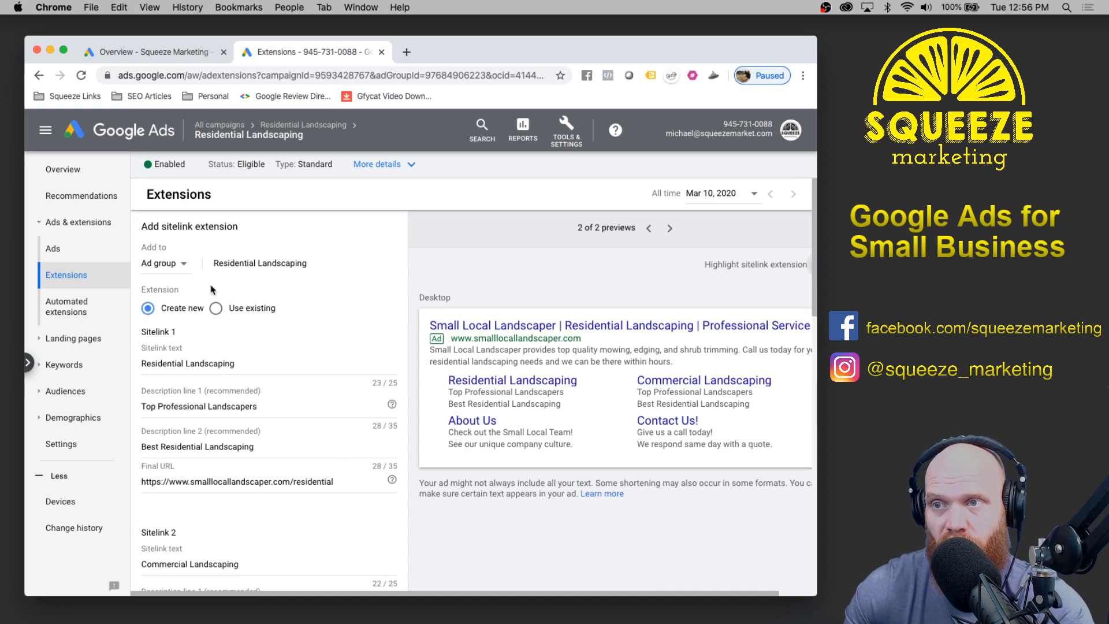
click(166, 265)
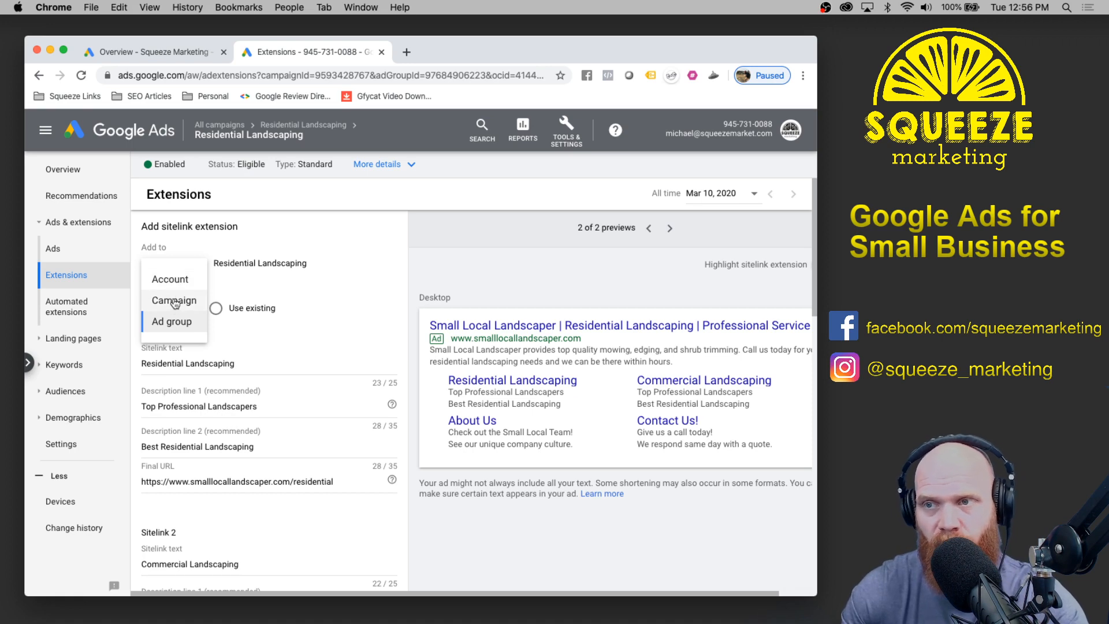
click(173, 281)
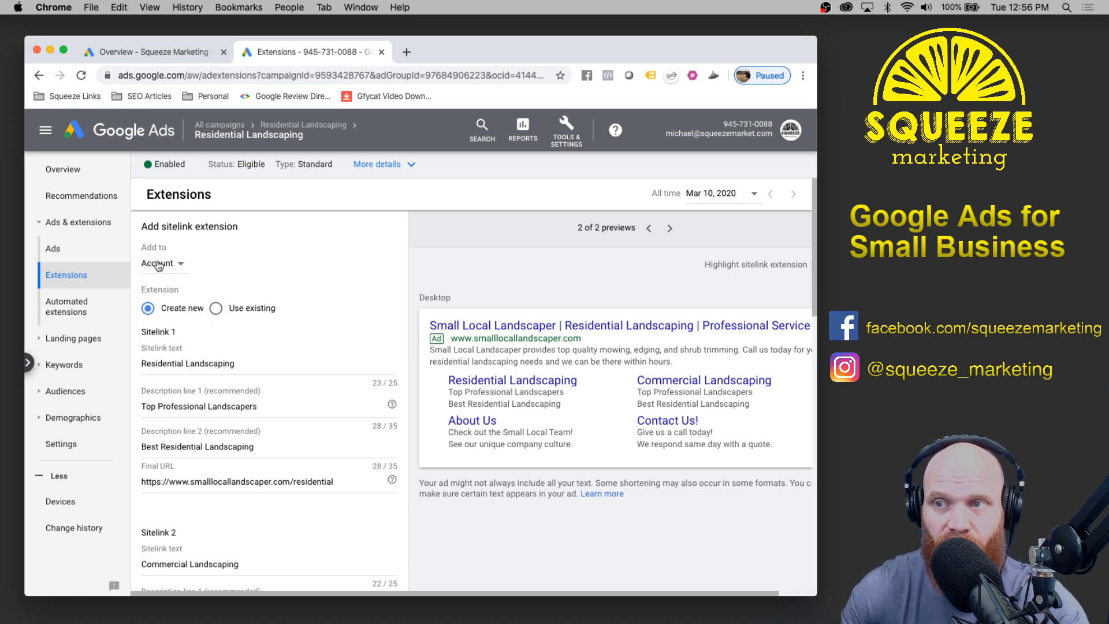
scroll(283, 335, down, 15)
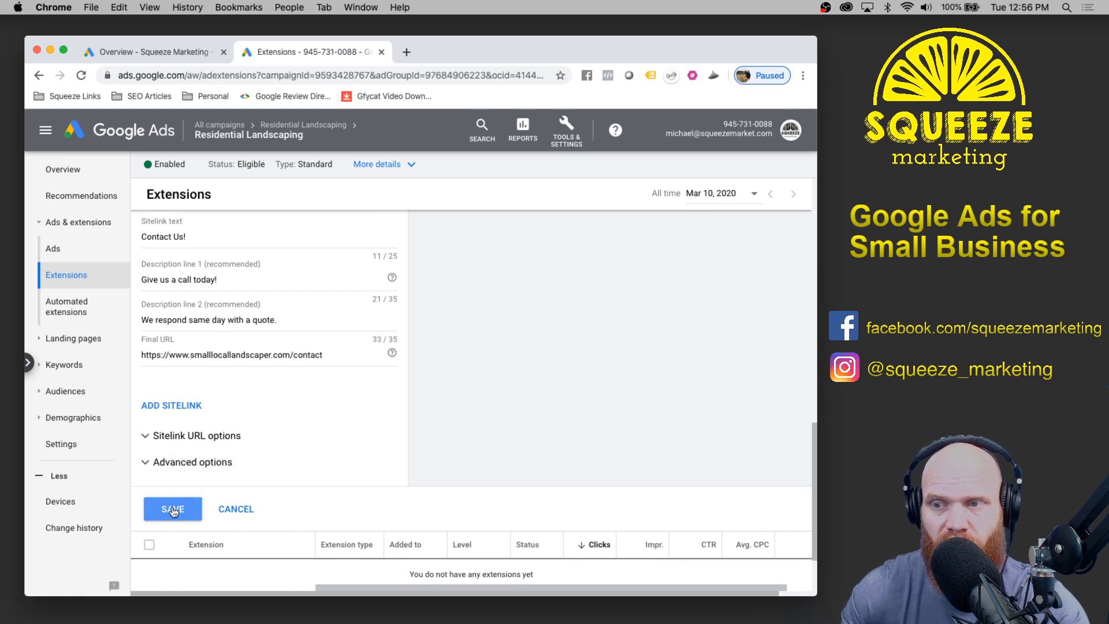
click(175, 508)
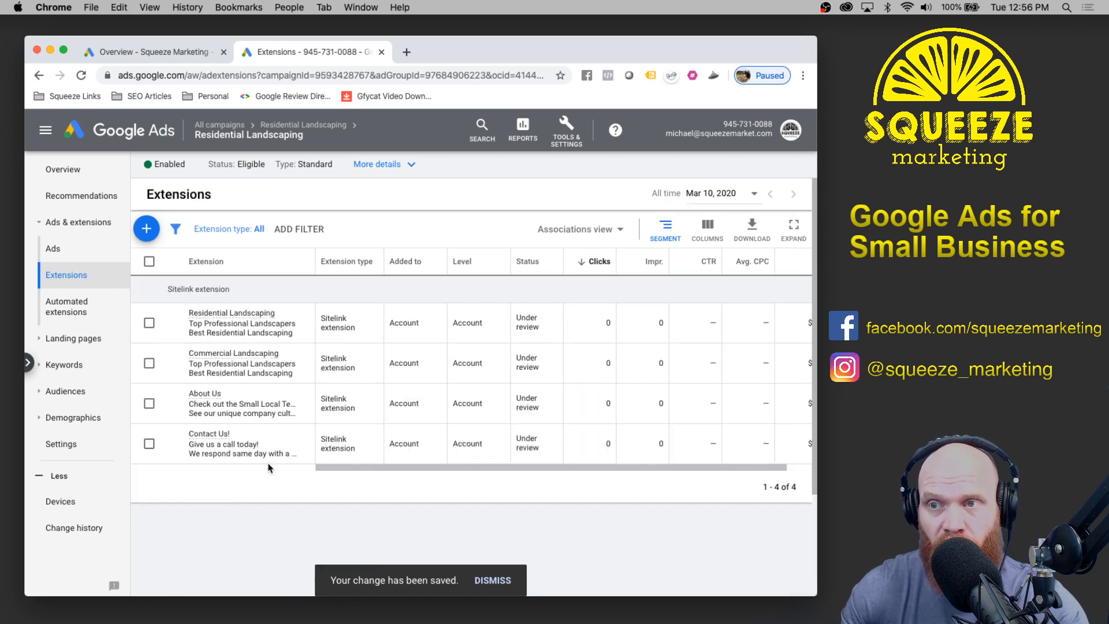
- Open the Residential Landscaping campaign's ad group and look through its search keywords
click(225, 125)
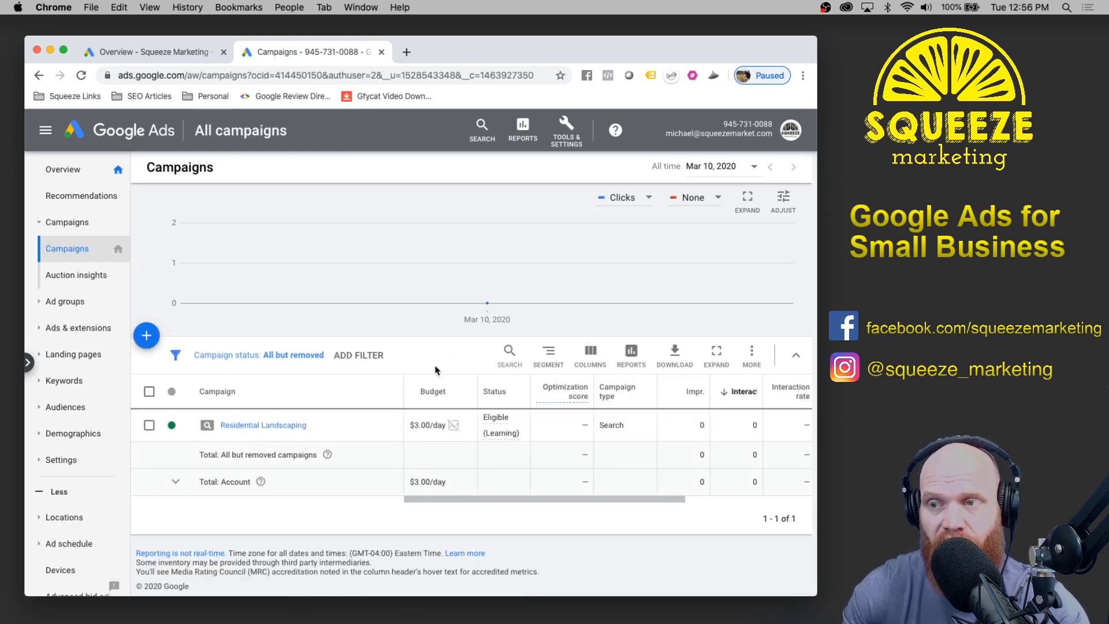
click(248, 425)
click(220, 442)
scroll(283, 404, down, 10)
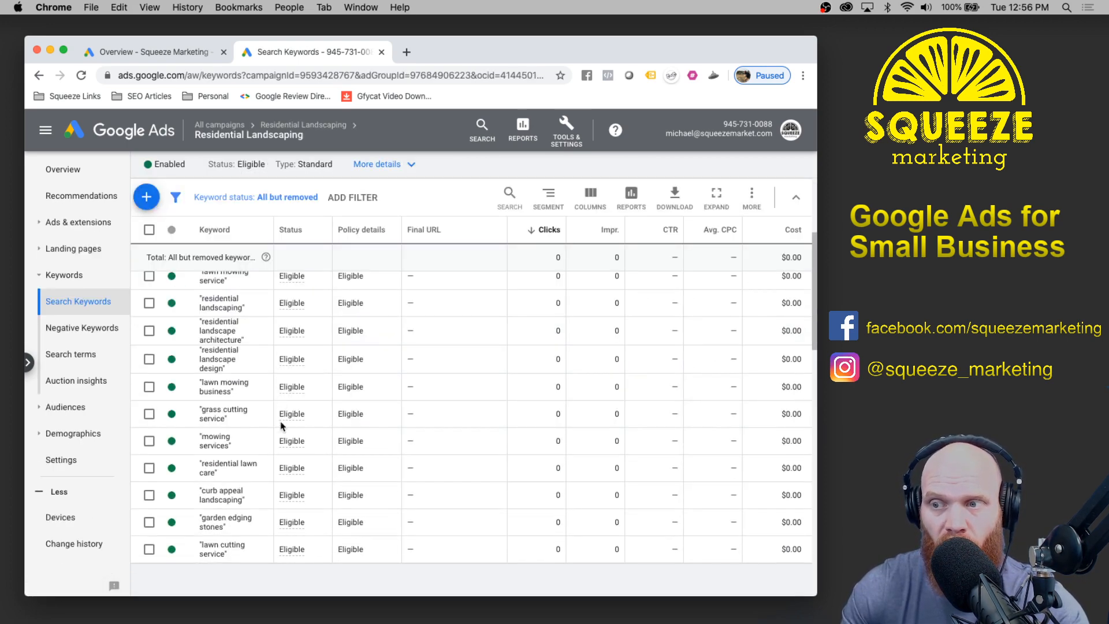
scroll(280, 421, up, 4)
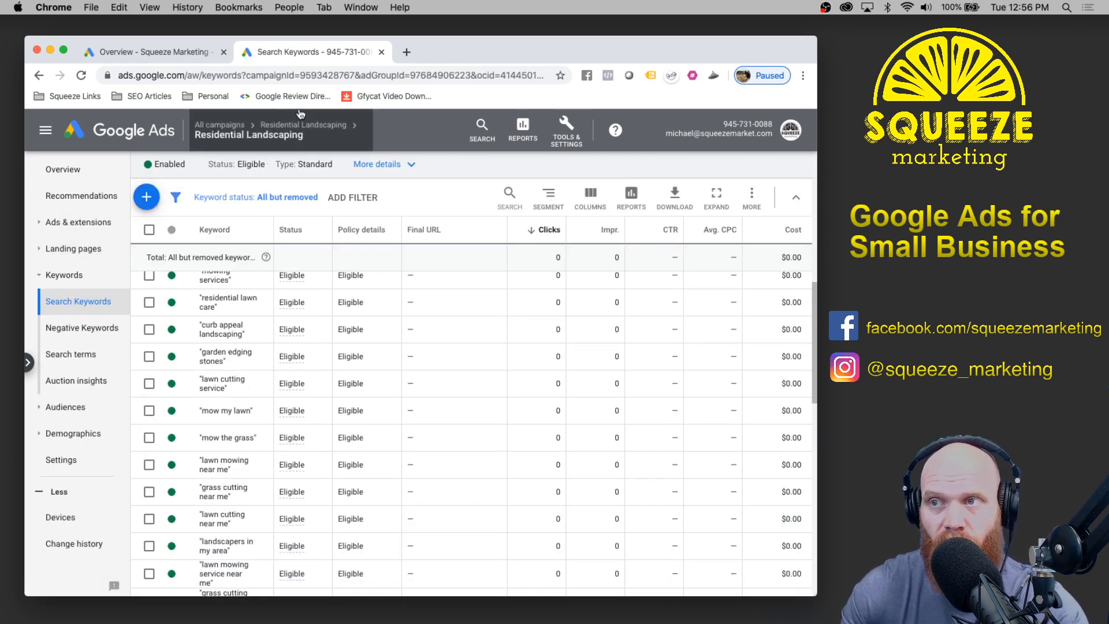
- Pause the Residential Landscaping campaign in the list of all campaigns and check its status options
click(219, 125)
click(177, 431)
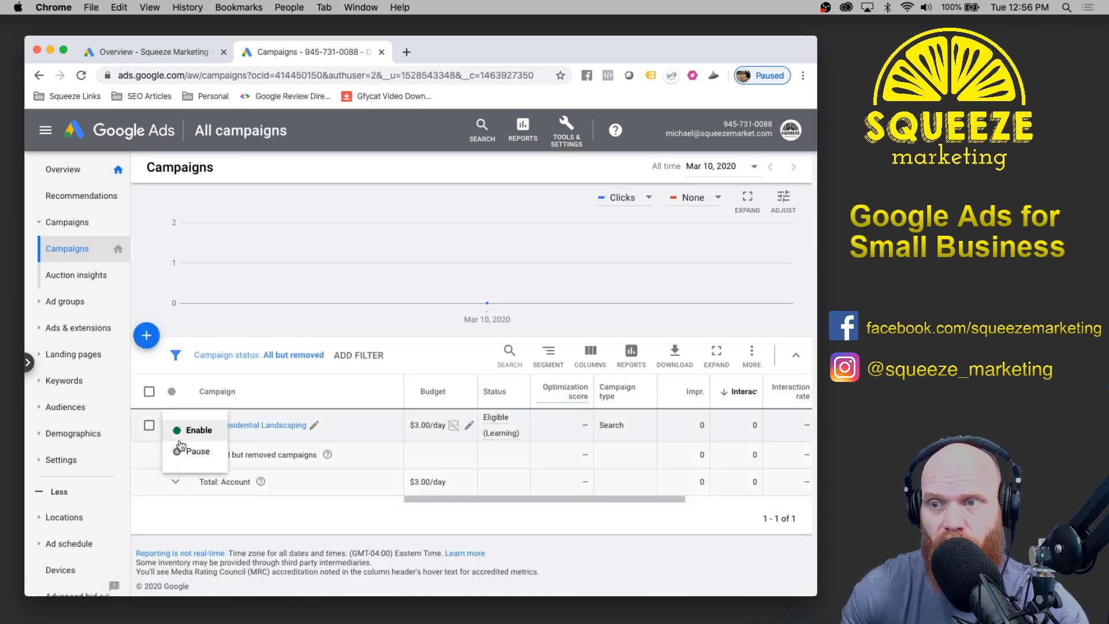
click(187, 451)
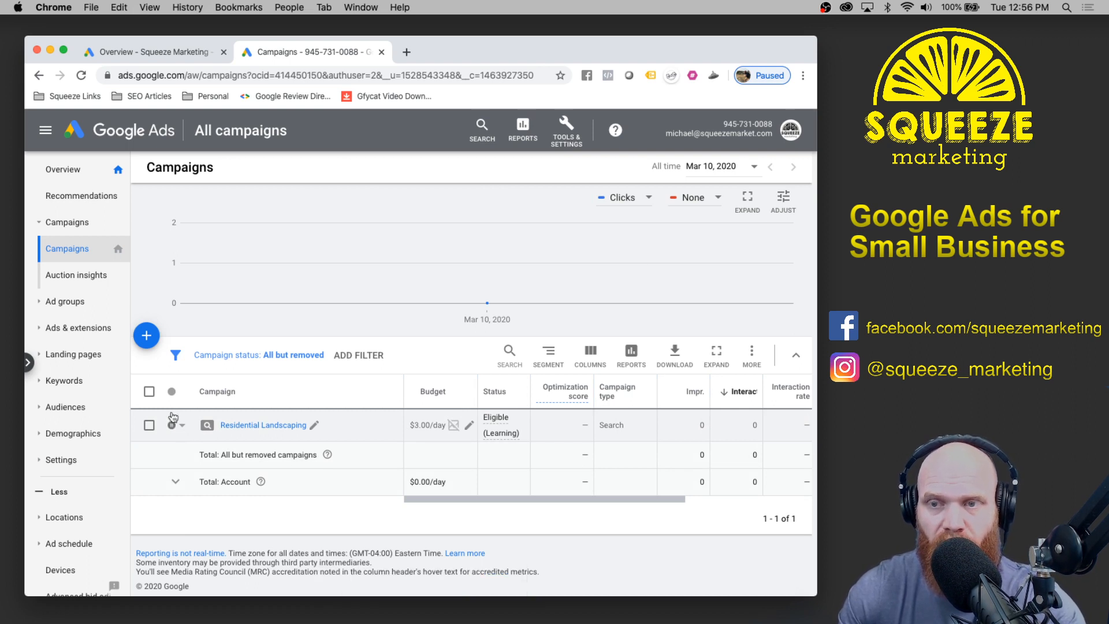
click(181, 425)
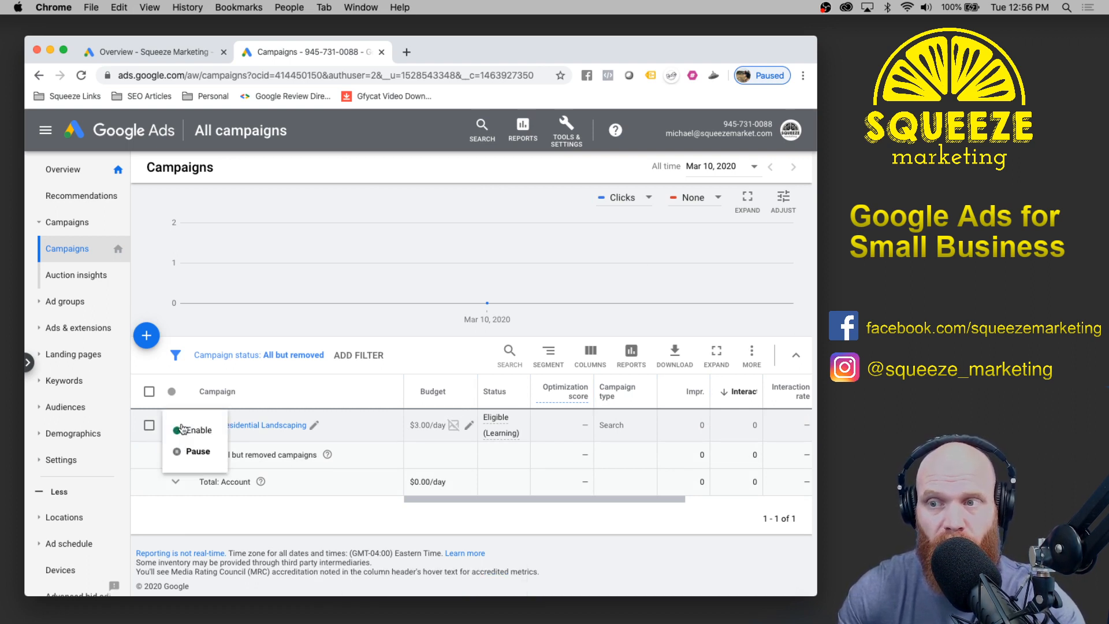
click(149, 460)
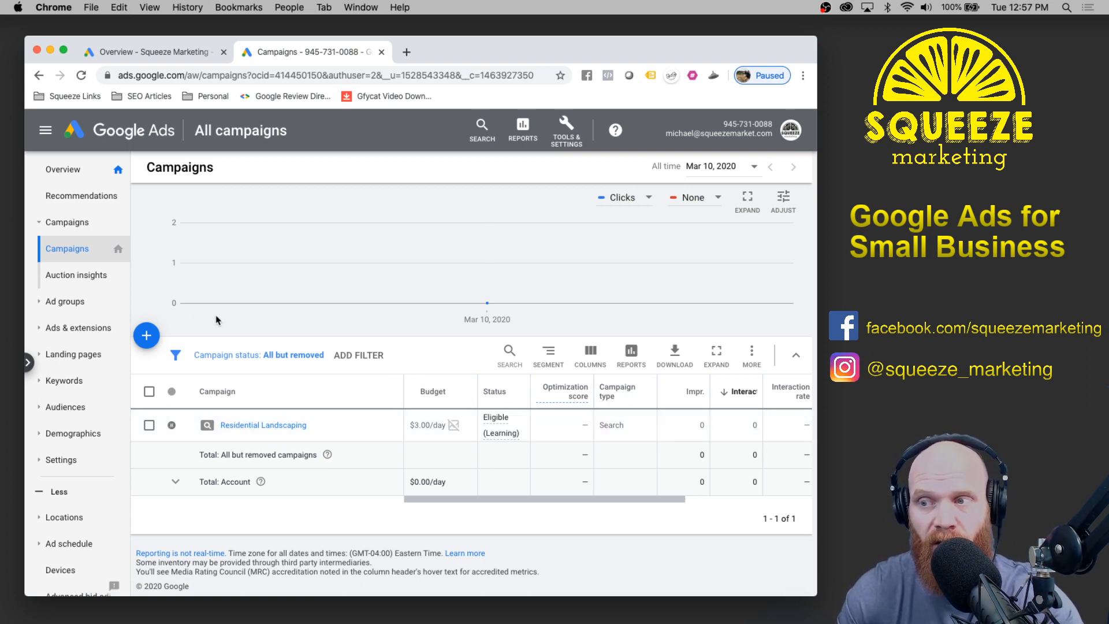
click(173, 426)
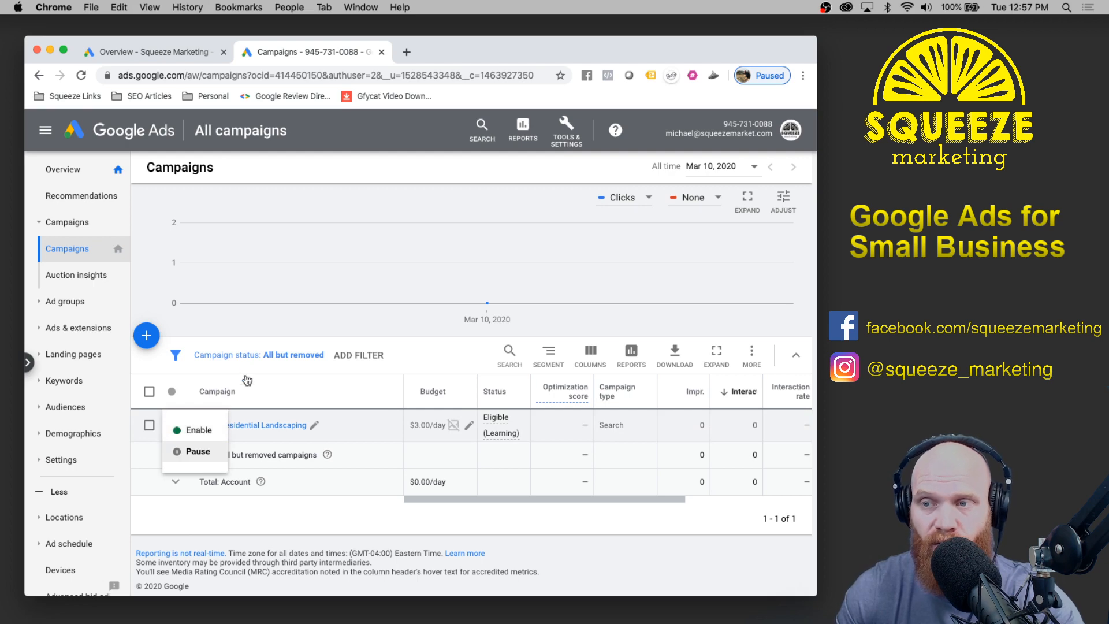
click(173, 379)
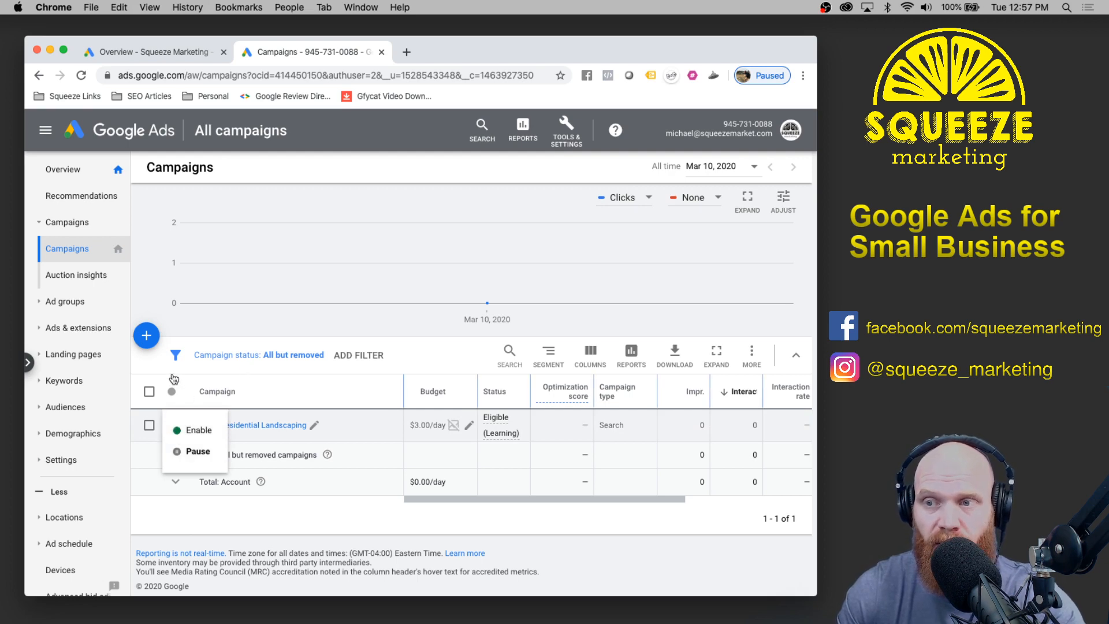
- View the Residential Landscaping campaign's ads and check smalllocallandscaper.com in a separate browser tab, closing it when done
click(289, 425)
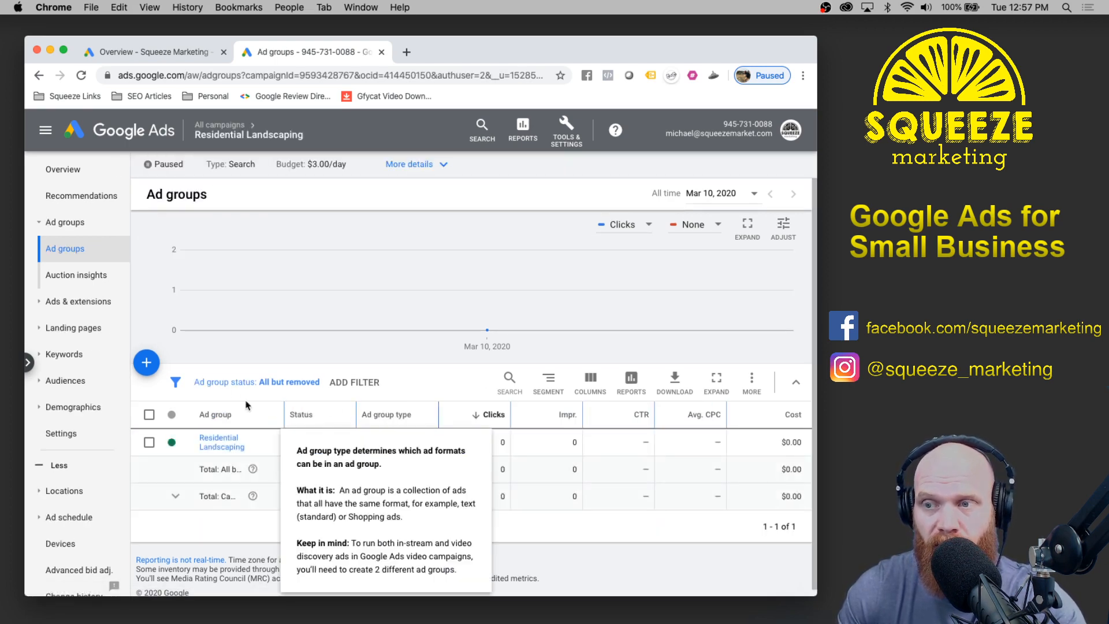
click(81, 333)
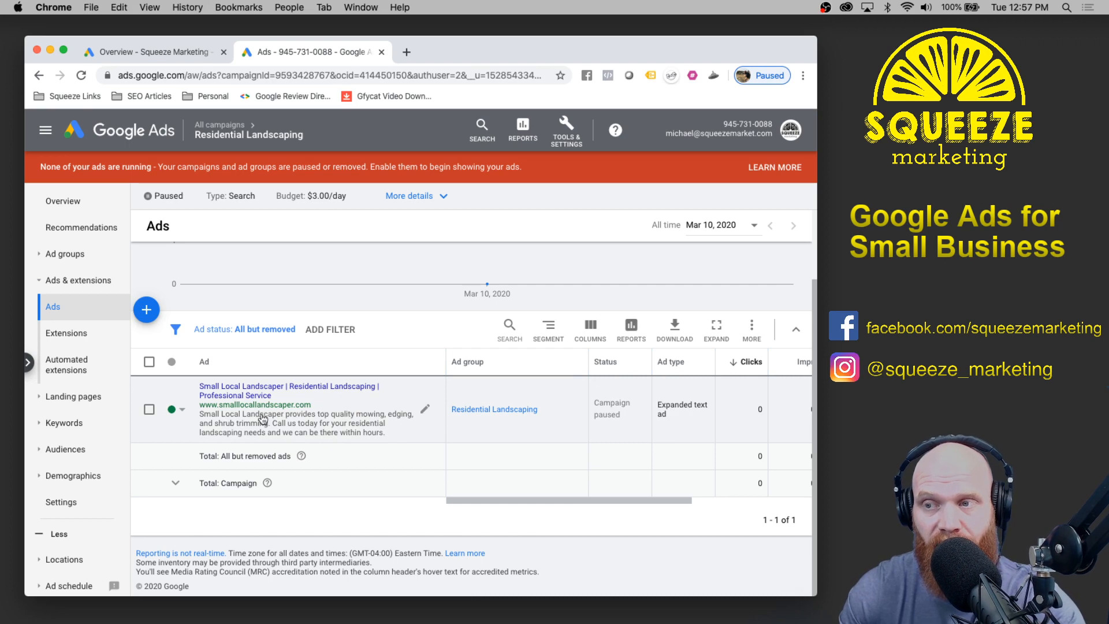
click(408, 52)
text(small)
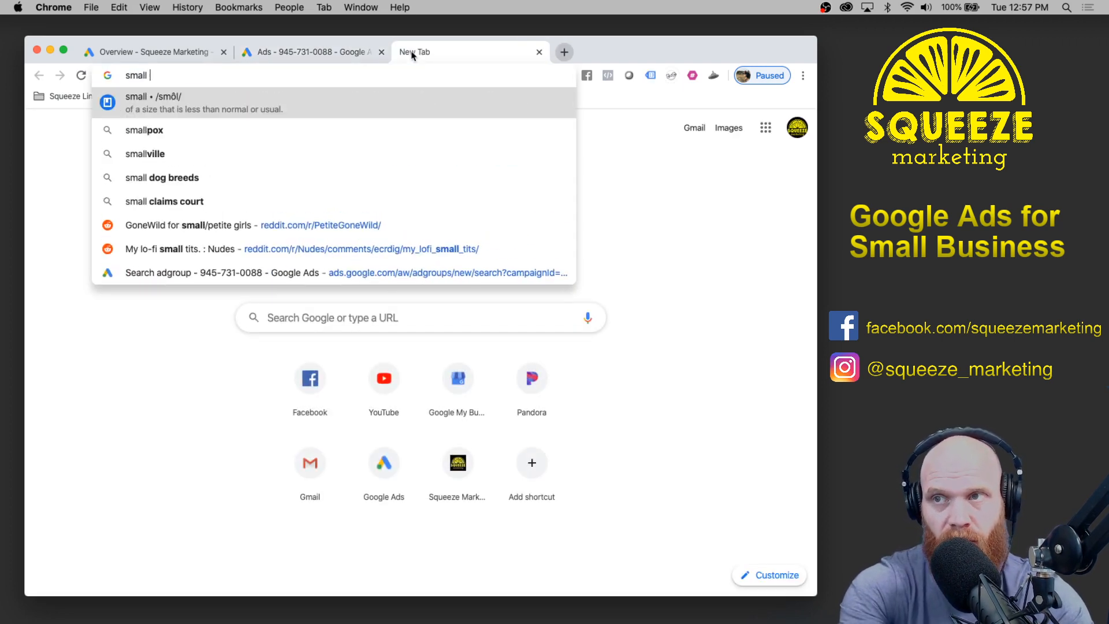
text(locallandscaper.com)
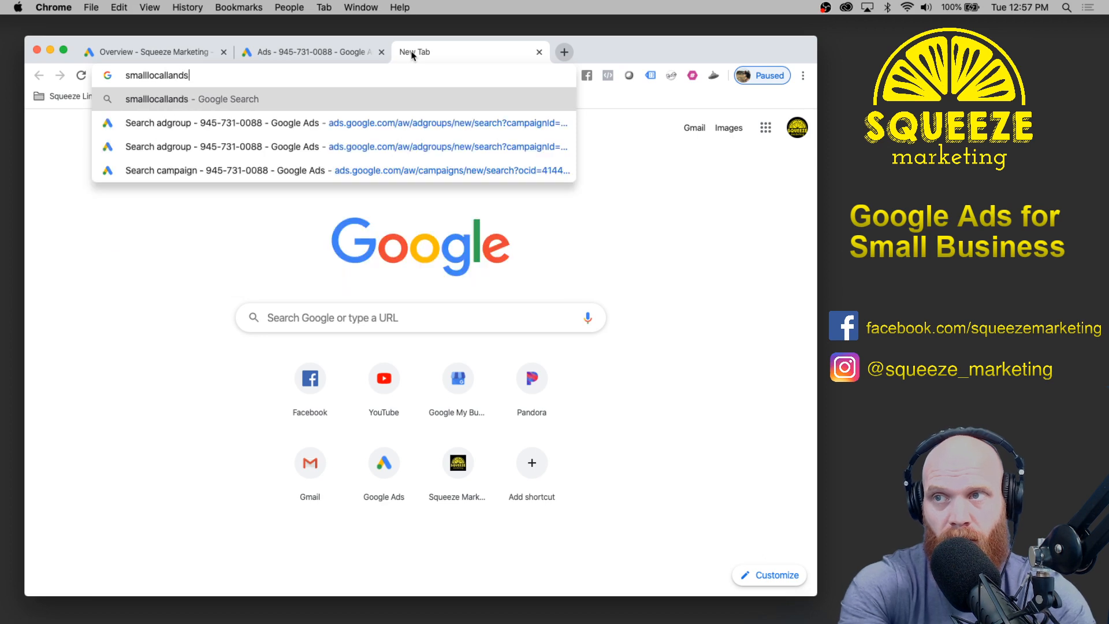
key(Return)
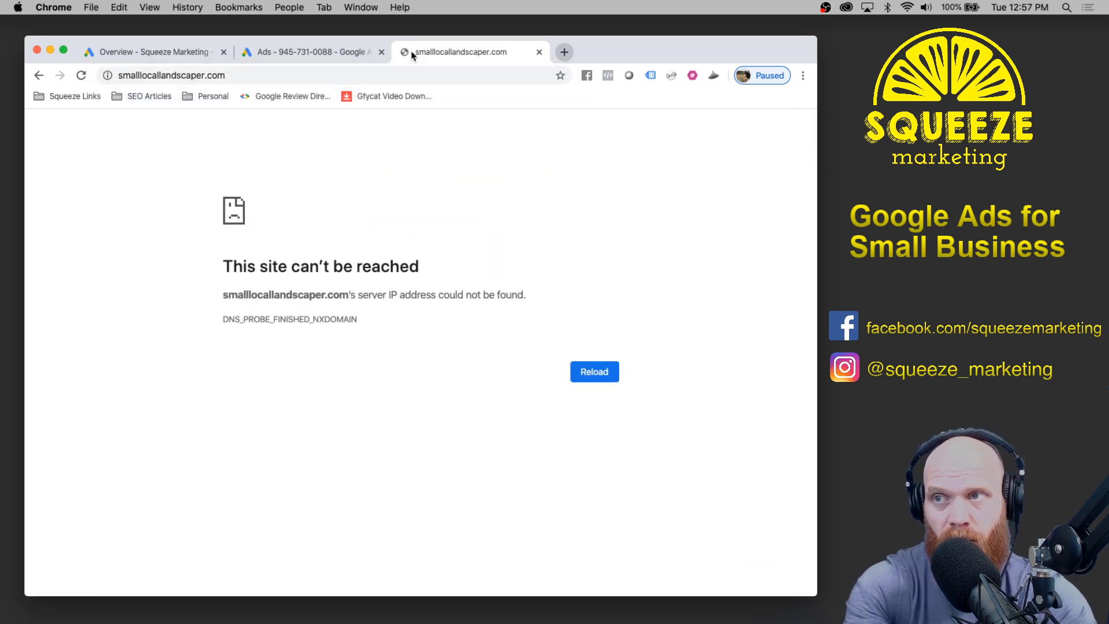
click(539, 52)
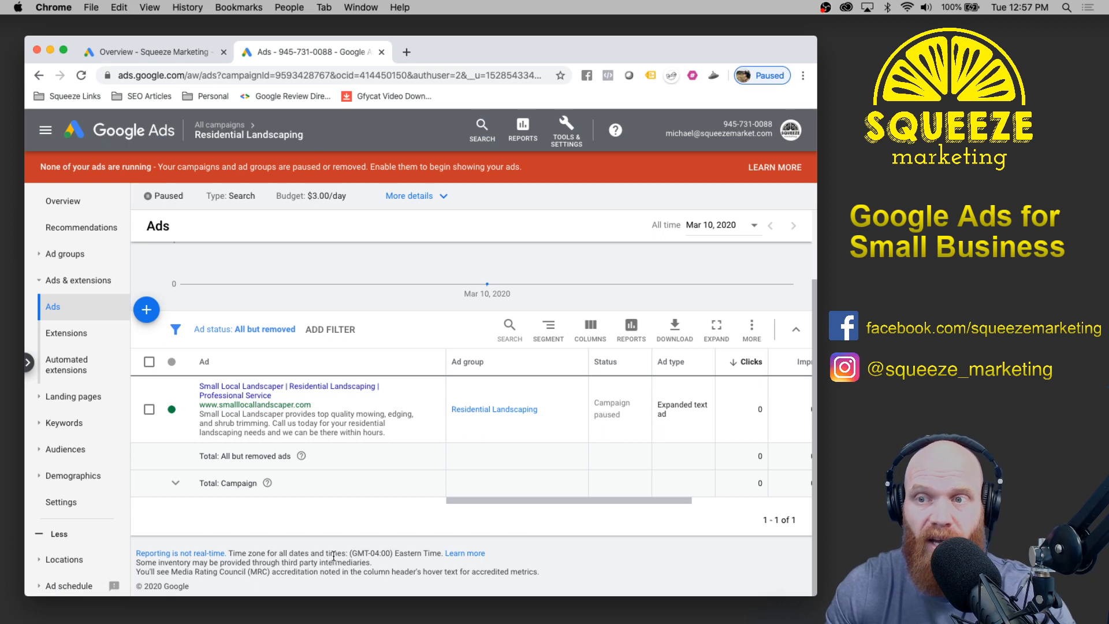
- Return to the overview of all campaigns
click(228, 126)
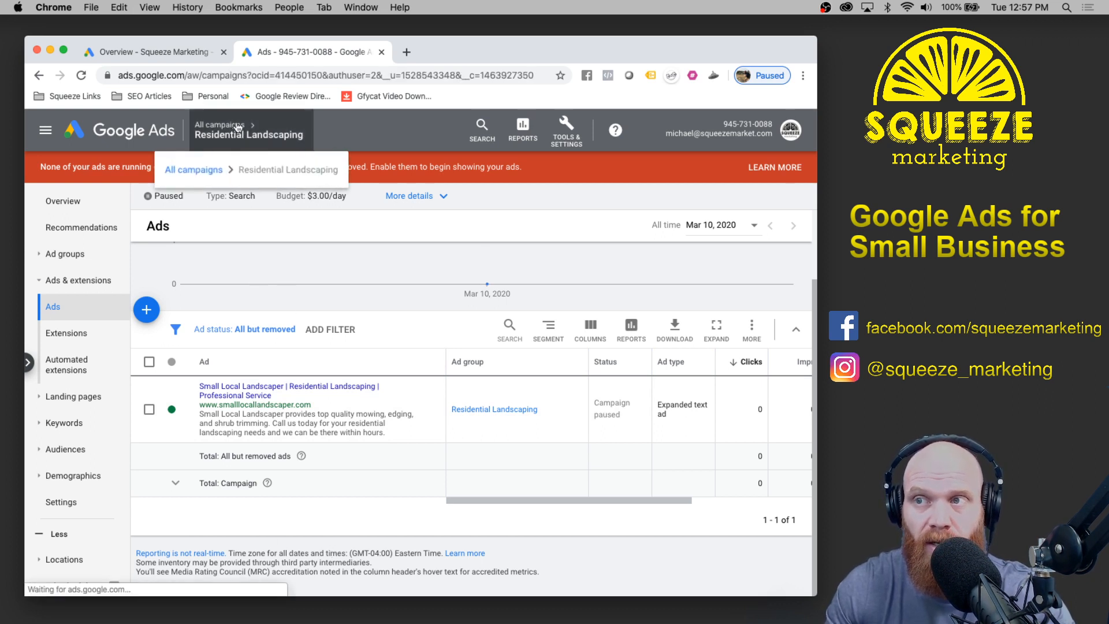